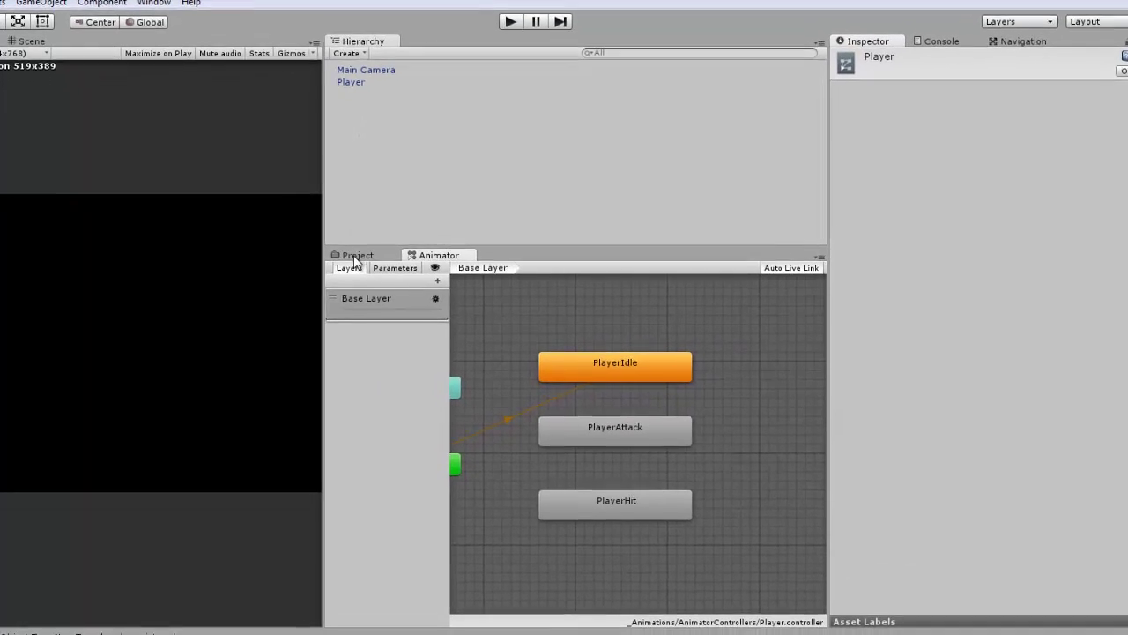
# Show the MovingObject script from the _Scripts folder in the Inspector and widen the Scene view.
pyautogui.click(349, 272)
pyautogui.click(394, 417)
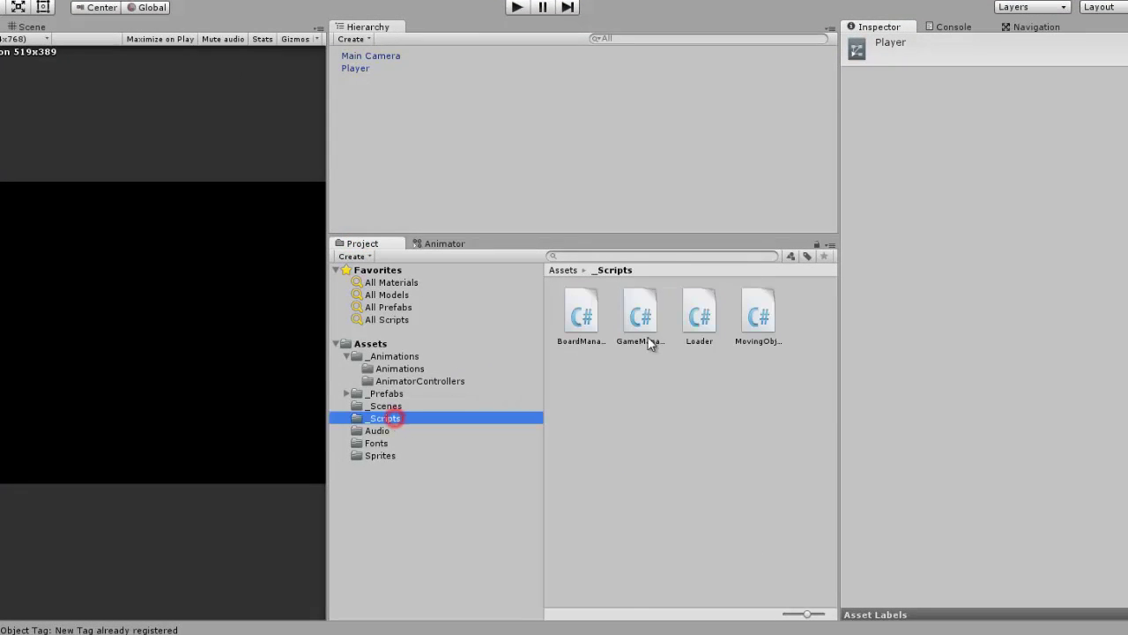
pyautogui.click(641, 312)
pyautogui.click(758, 313)
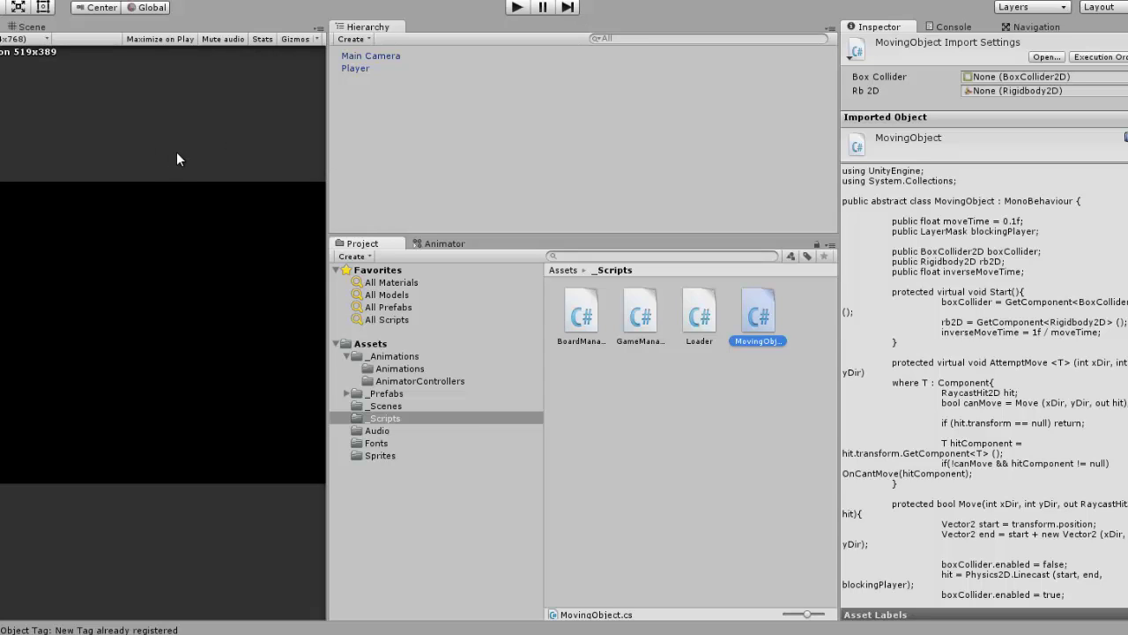
pyautogui.moveTo(326, 128)
pyautogui.mouseDown()
pyautogui.moveTo(646, 156)
pyautogui.moveTo(580, 171)
pyautogui.mouseUp()
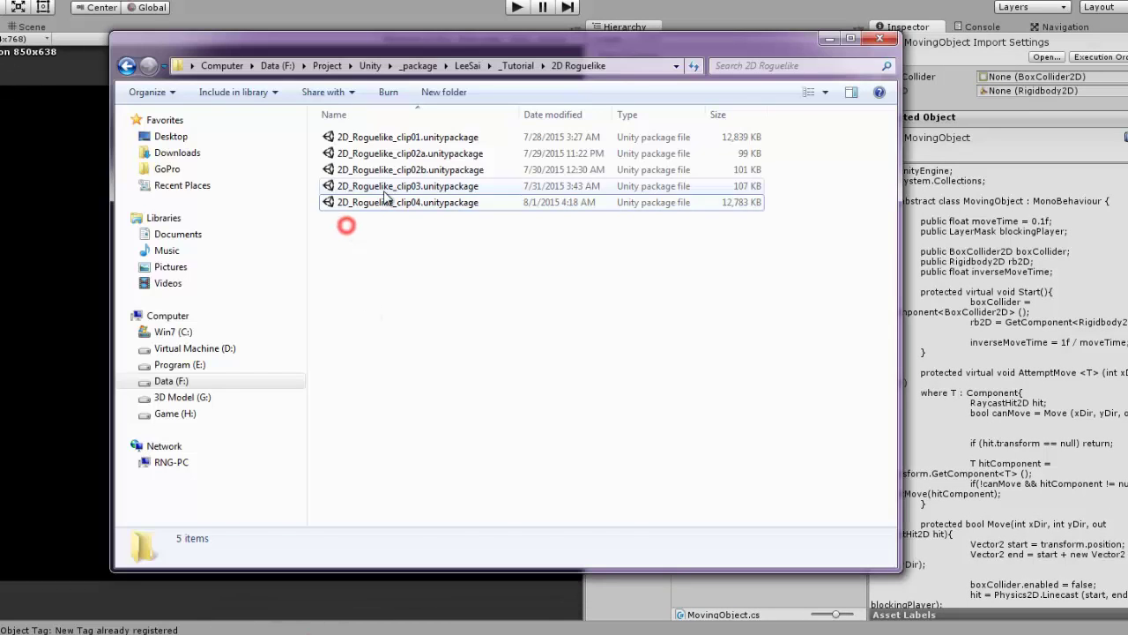
# Look through the 2D_Roguelike clip02a, clip02b, clip03 and clip04 .unitypackage files in Explorer.
pyautogui.click(385, 202)
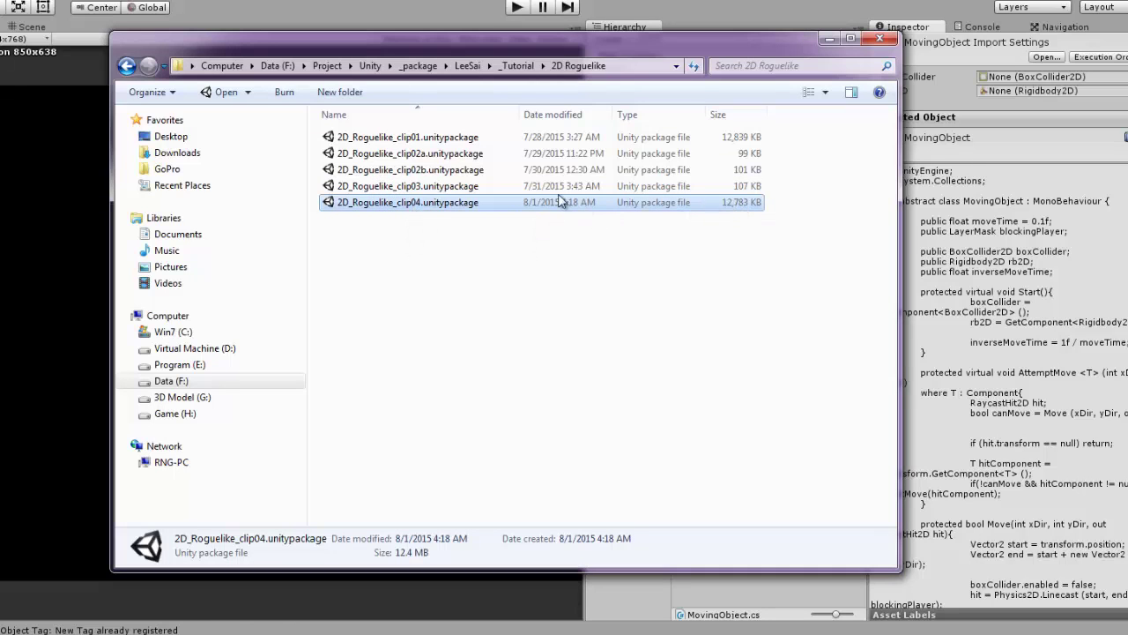
pyautogui.click(451, 150)
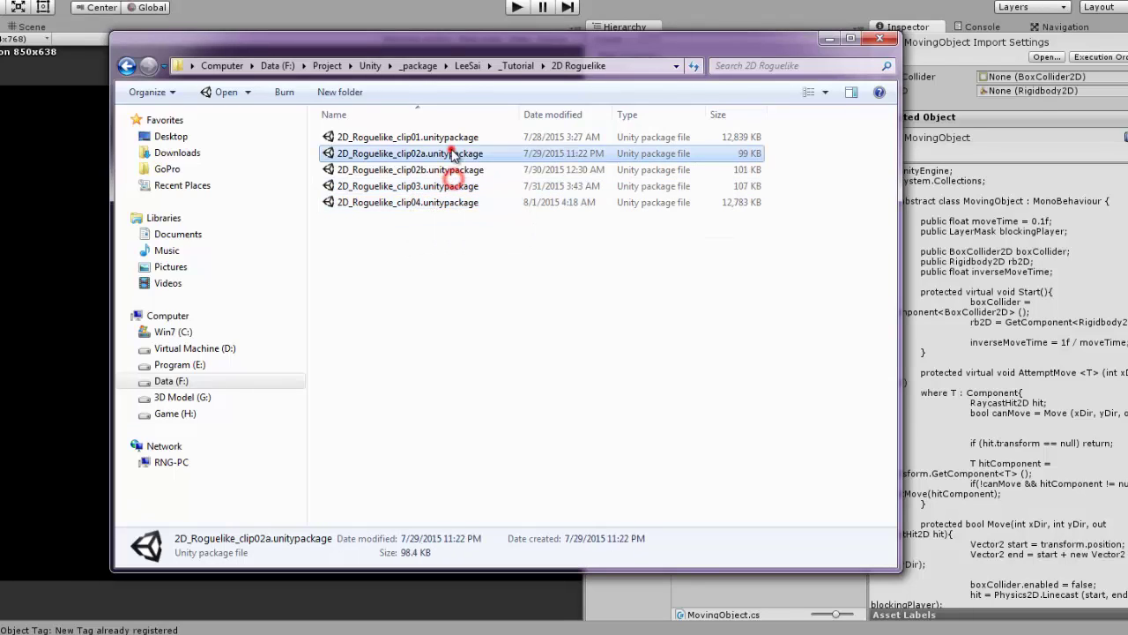
pyautogui.click(453, 170)
pyautogui.click(452, 186)
pyautogui.click(456, 204)
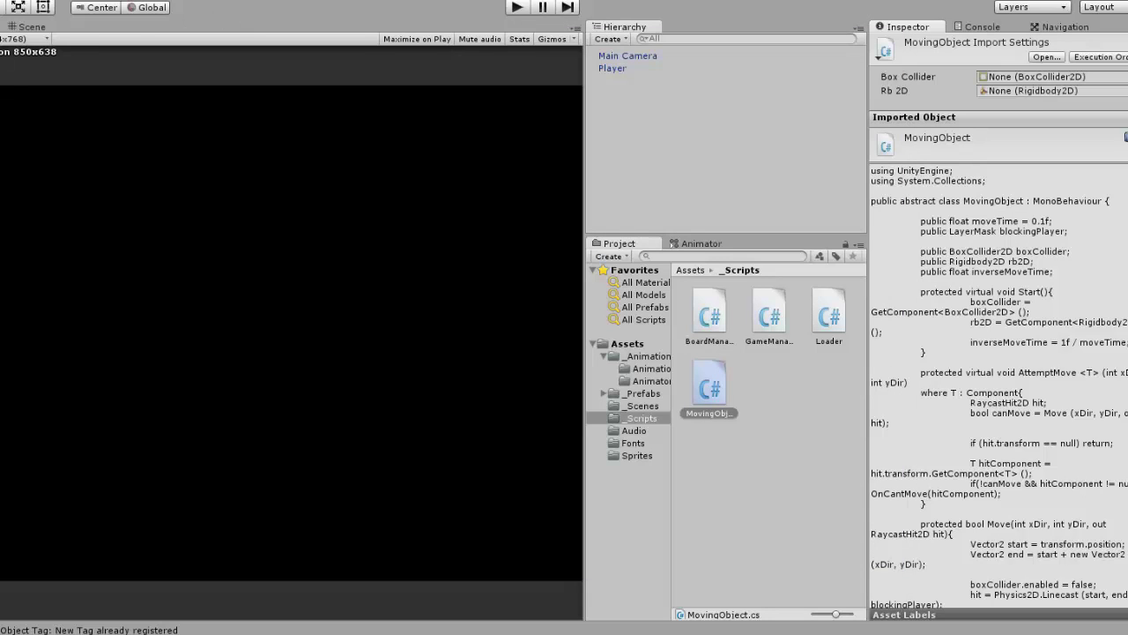
# Reach Tags & Layers via Player's Add Tag option and expand the Sorting Layers and Layers lists.
pyautogui.click(32, 26)
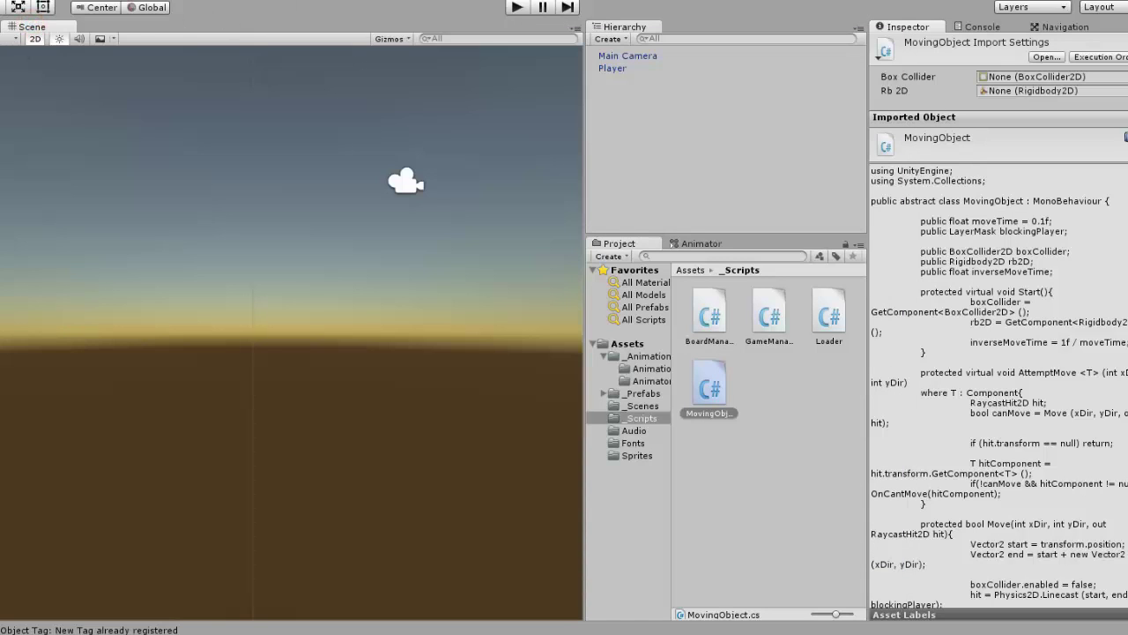
pyautogui.click(12, 32)
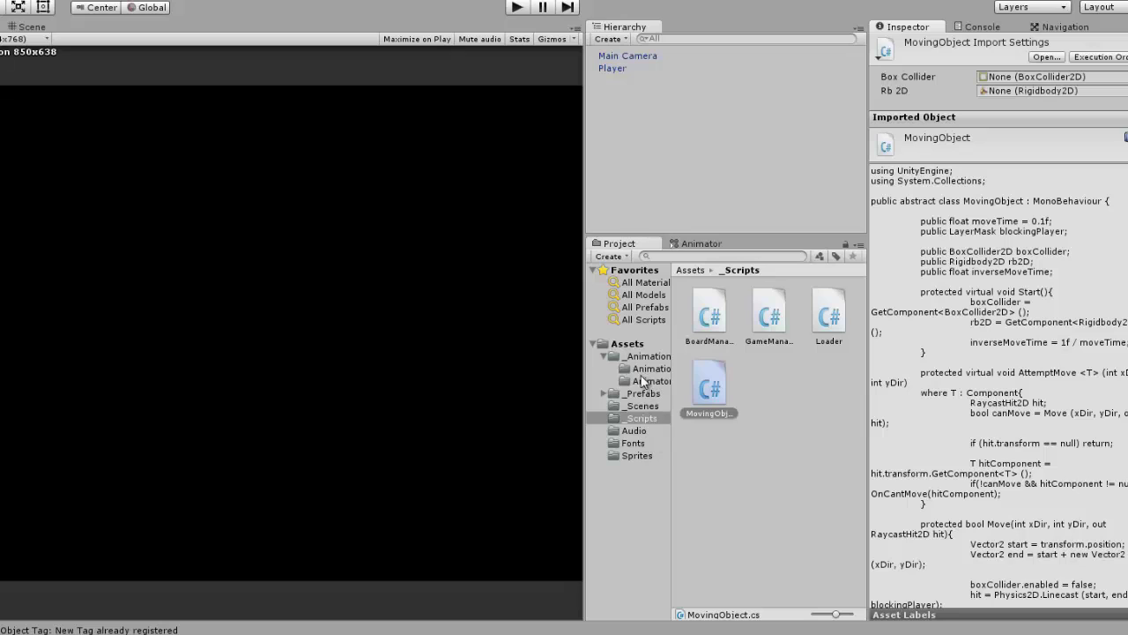
pyautogui.click(631, 67)
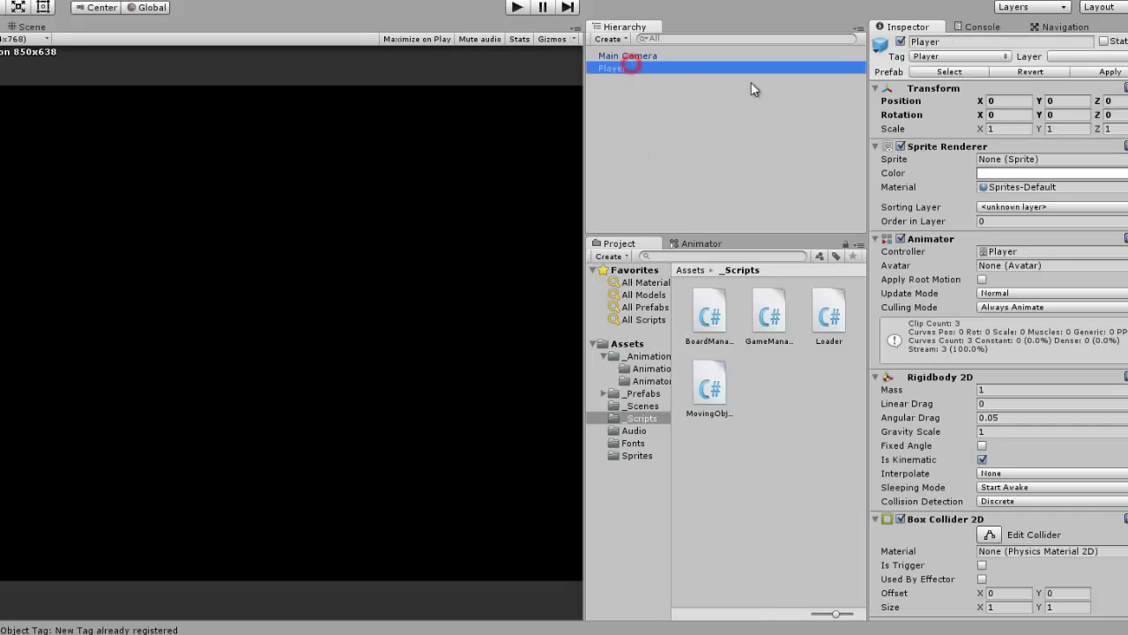
pyautogui.click(960, 55)
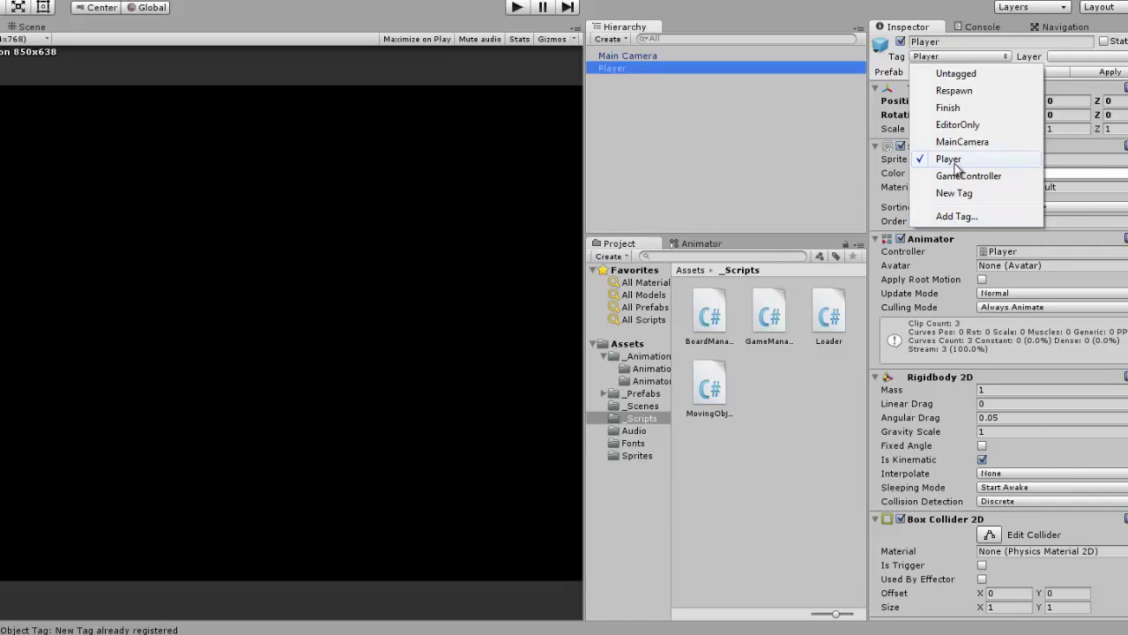
pyautogui.click(958, 217)
pyautogui.click(876, 167)
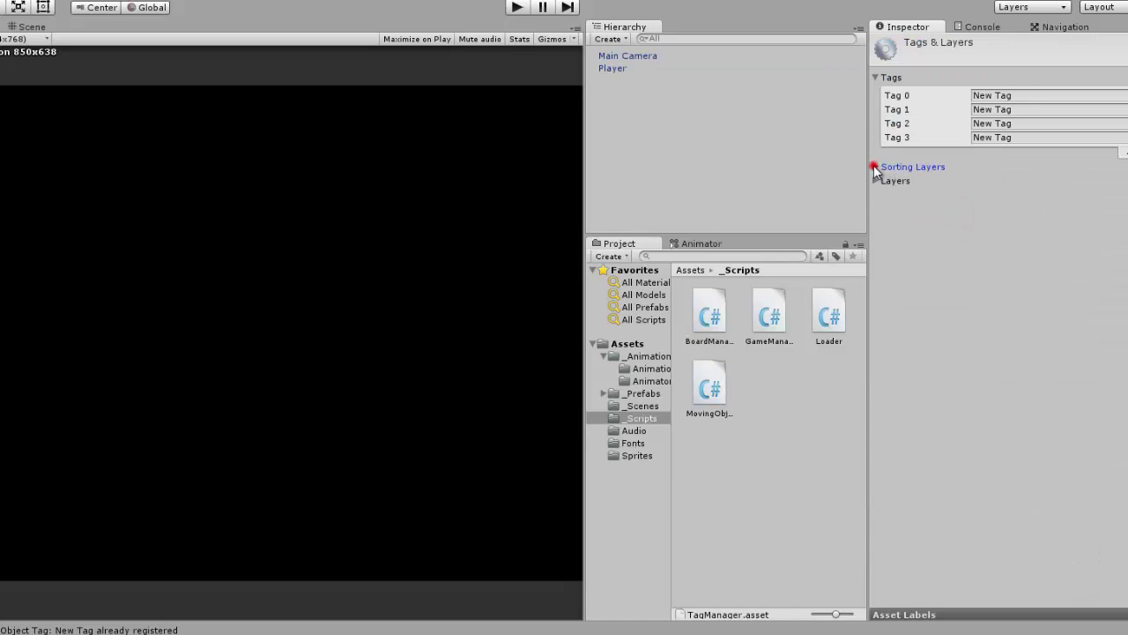
pyautogui.click(876, 228)
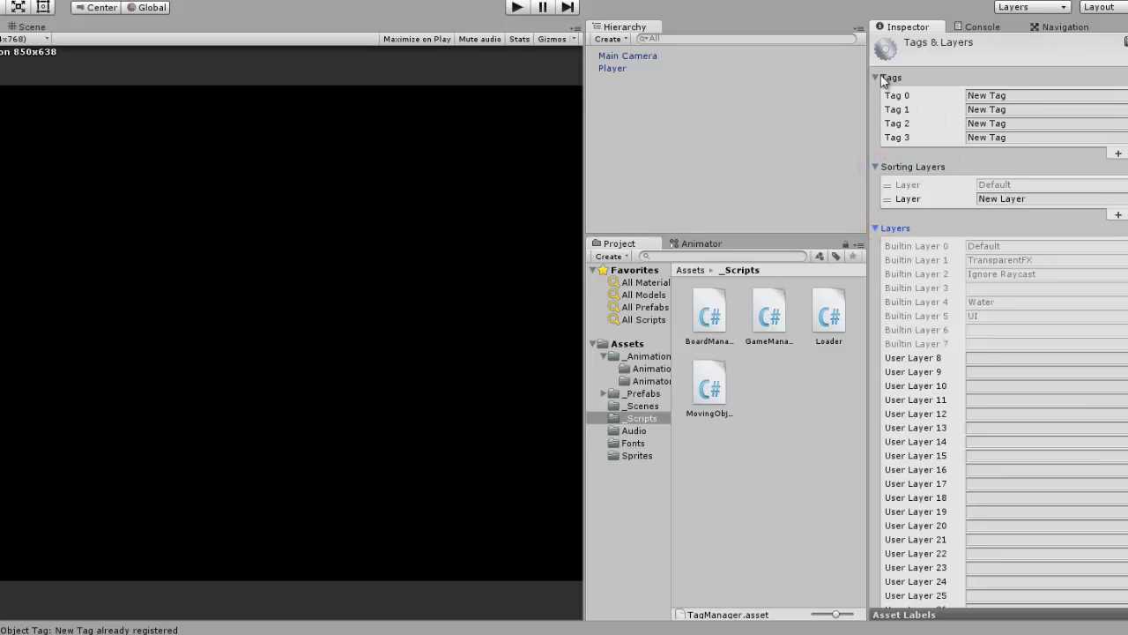
pyautogui.click(617, 68)
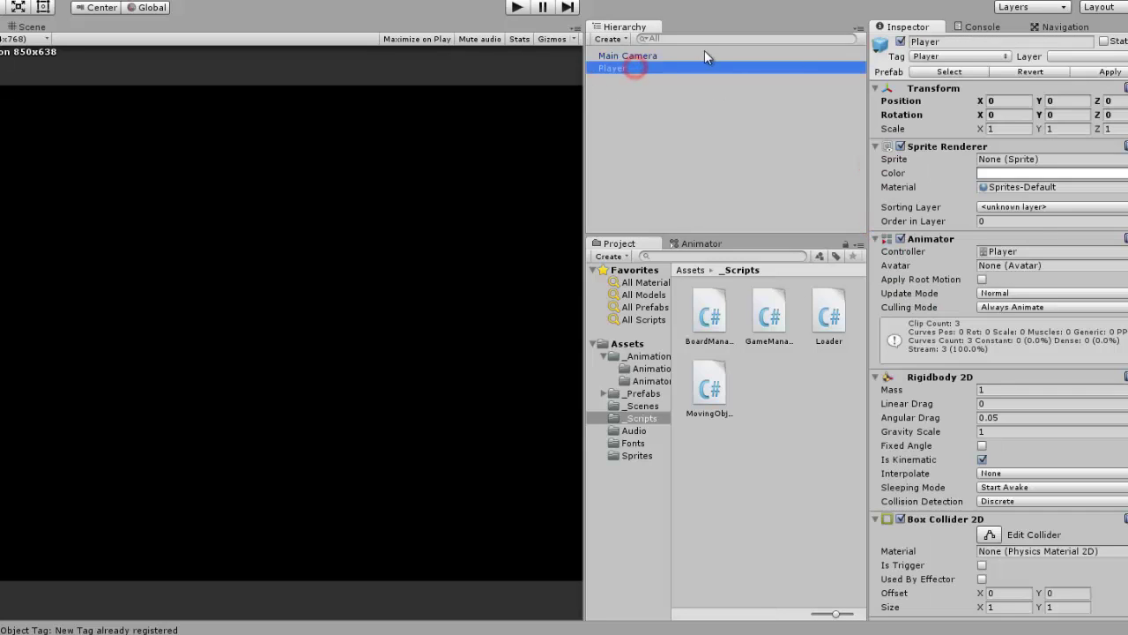
pyautogui.click(956, 56)
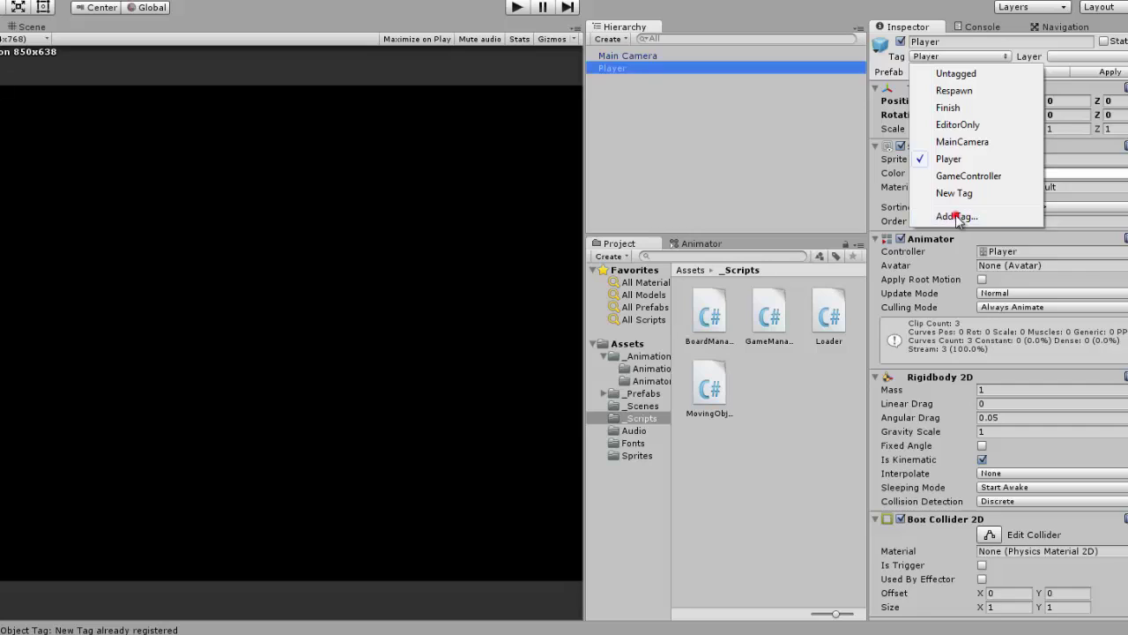
pyautogui.click(956, 216)
pyautogui.click(877, 167)
pyautogui.click(877, 227)
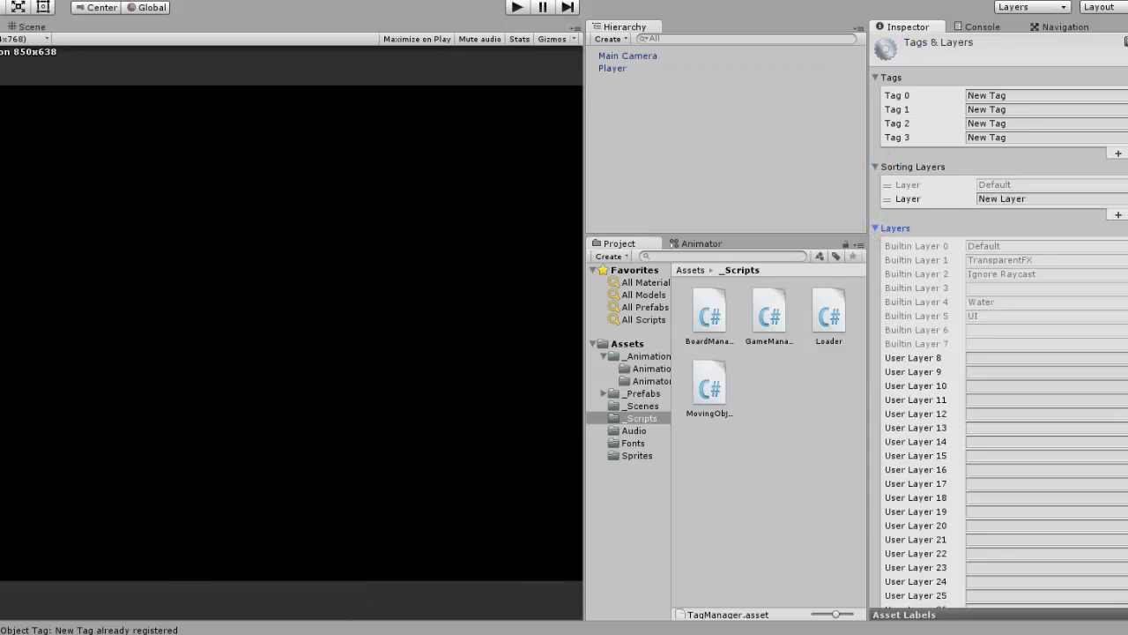
# Copy Food and Exit from the tutorial page into the first two tag slots.
pyautogui.moveTo(391, 628)
pyautogui.click(391, 599)
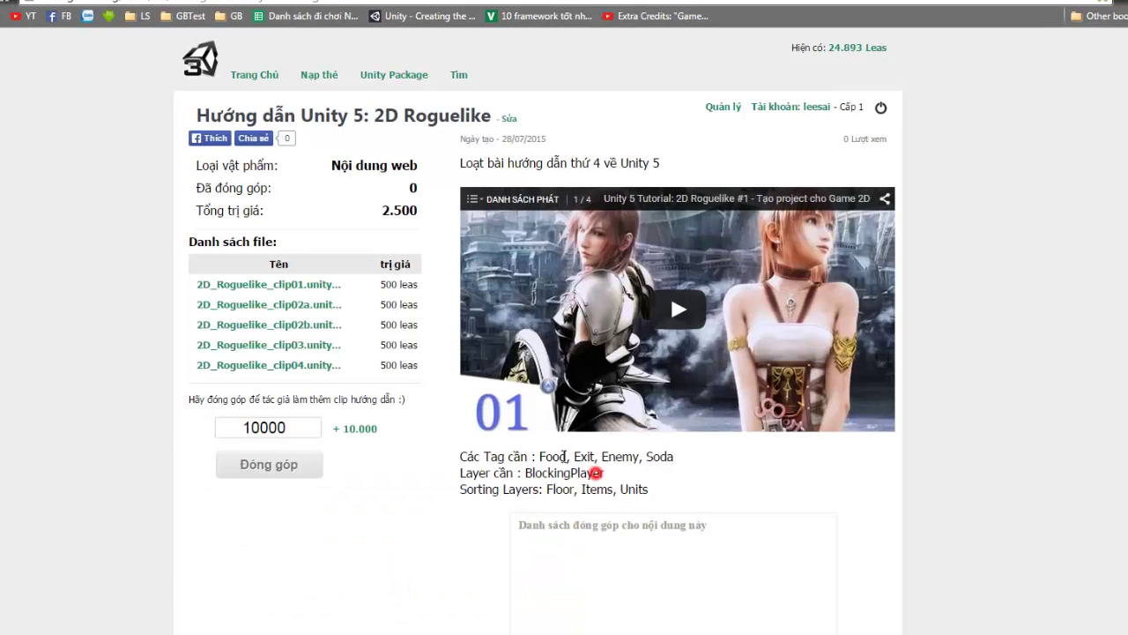
pyautogui.doubleClick(553, 456)
pyautogui.hotkey('ctrl', 'c')
pyautogui.hotkey('alt', 'Tab')
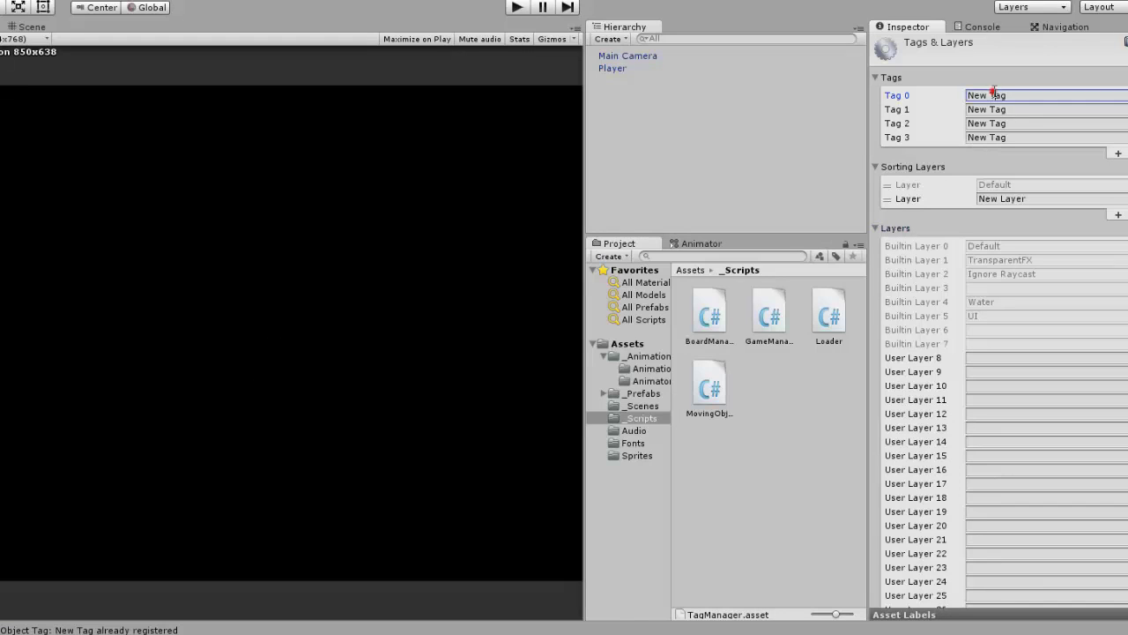
pyautogui.click(996, 93)
pyautogui.hotkey('ctrl', 'v')
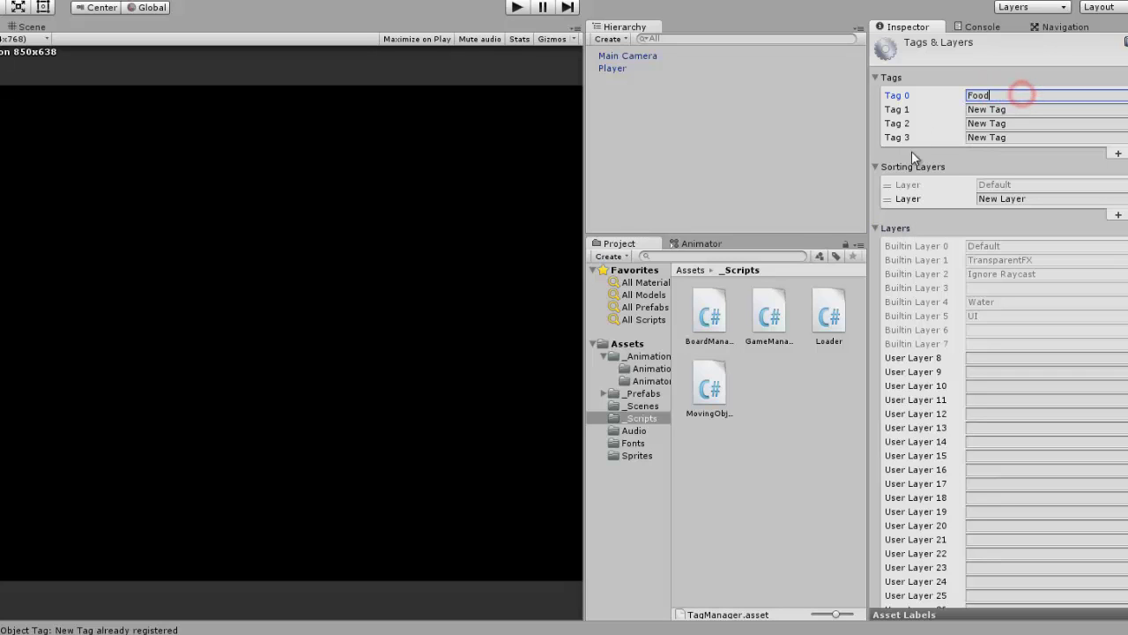
pyautogui.hotkey('alt', 'Tab')
pyautogui.doubleClick(585, 456)
pyautogui.hotkey('ctrl', 'c')
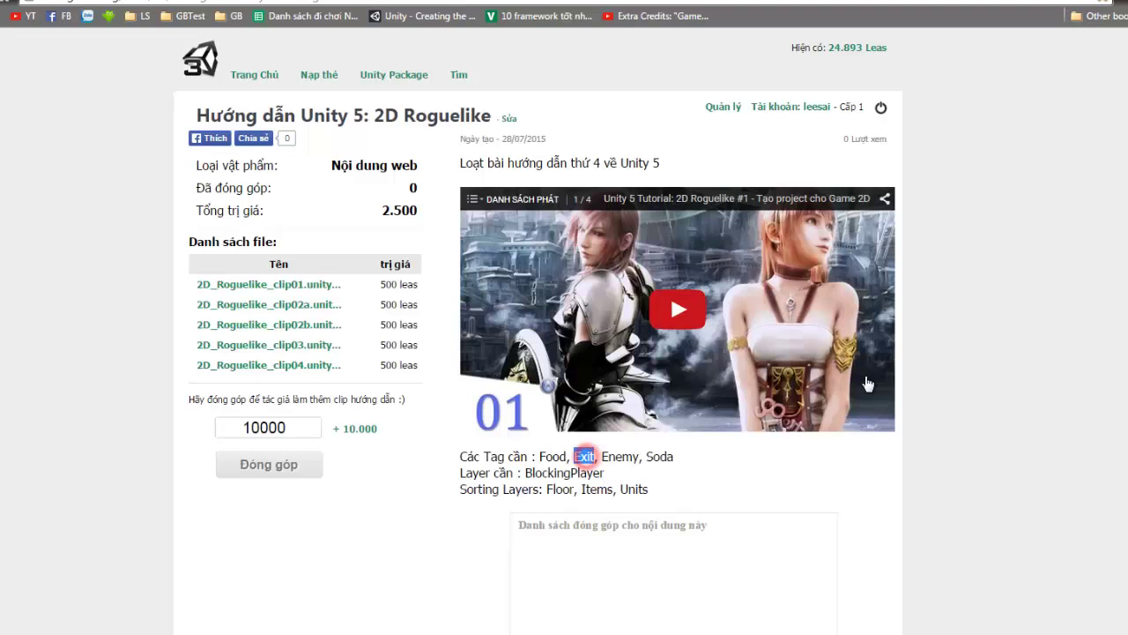
pyautogui.hotkey('alt', 'Tab')
pyautogui.click(995, 110)
pyautogui.hotkey('ctrl', 'v')
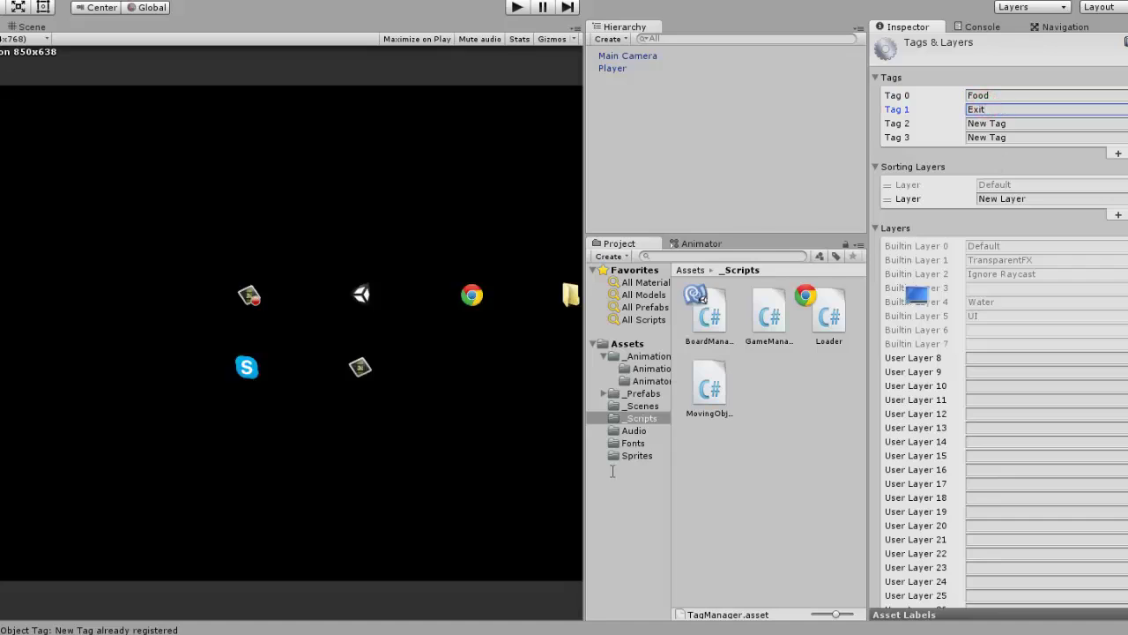
# Copy Enemy and Soda from the tutorial page into the third and fourth tag slots.
pyautogui.hotkey('alt', 'Tab')
pyautogui.doubleClick(612, 456)
pyautogui.hotkey('ctrl', 'c')
pyautogui.hotkey('alt', 'Tab')
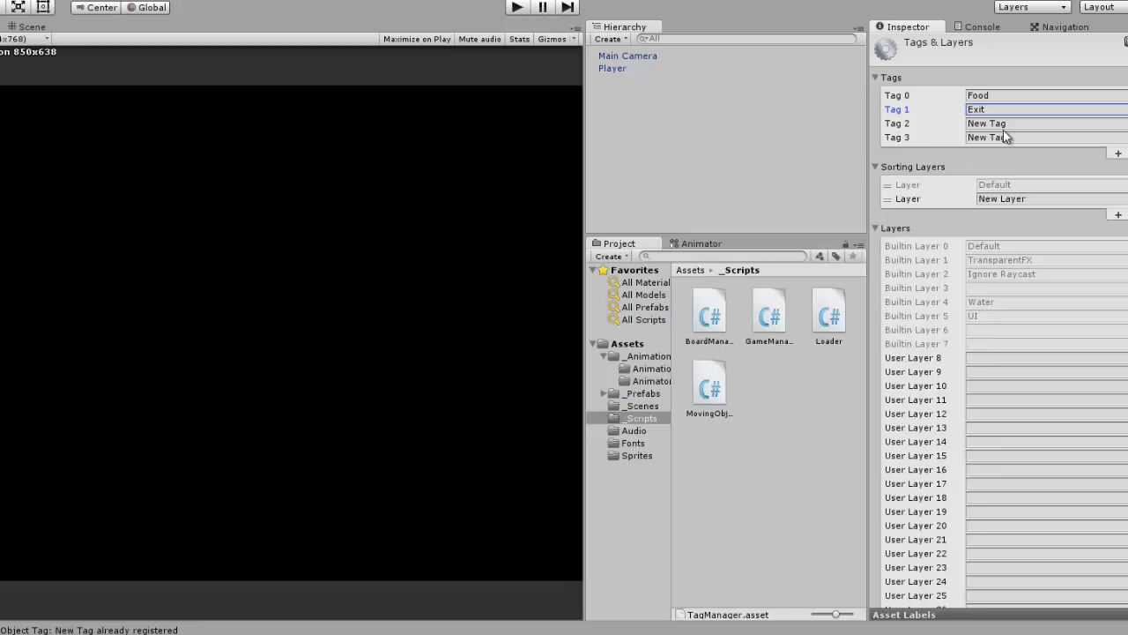
pyautogui.click(1000, 123)
pyautogui.hotkey('ctrl', 'v')
pyautogui.hotkey('alt', 'Tab')
pyautogui.click(667, 453)
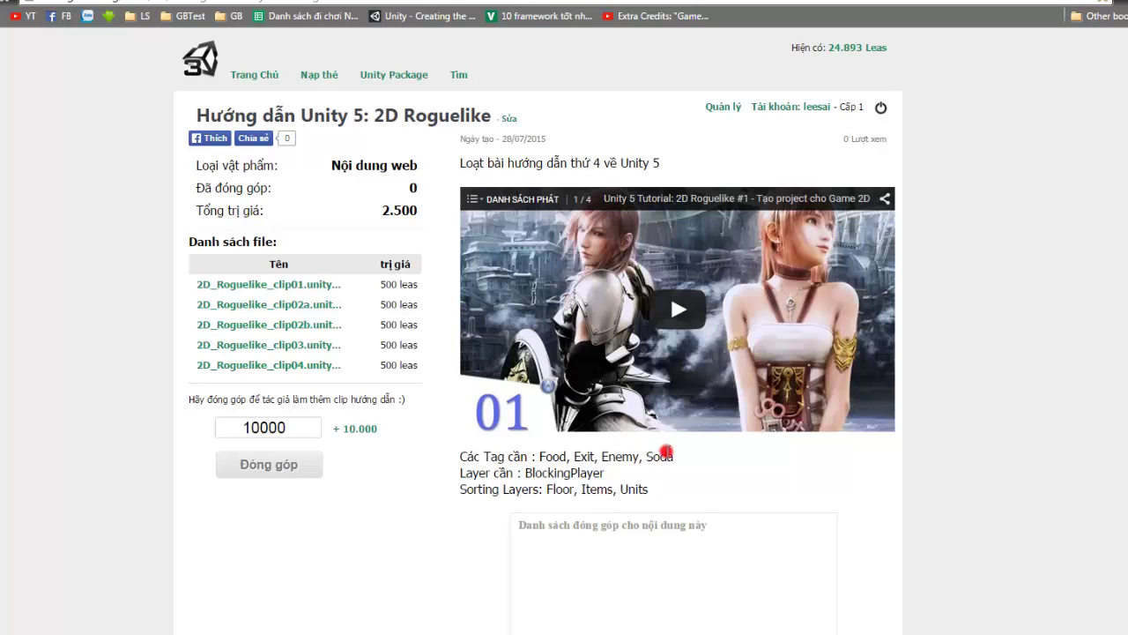
pyautogui.doubleClick(667, 453)
pyautogui.hotkey('ctrl', 'c')
pyautogui.hotkey('alt', 'Tab')
pyautogui.click(978, 137)
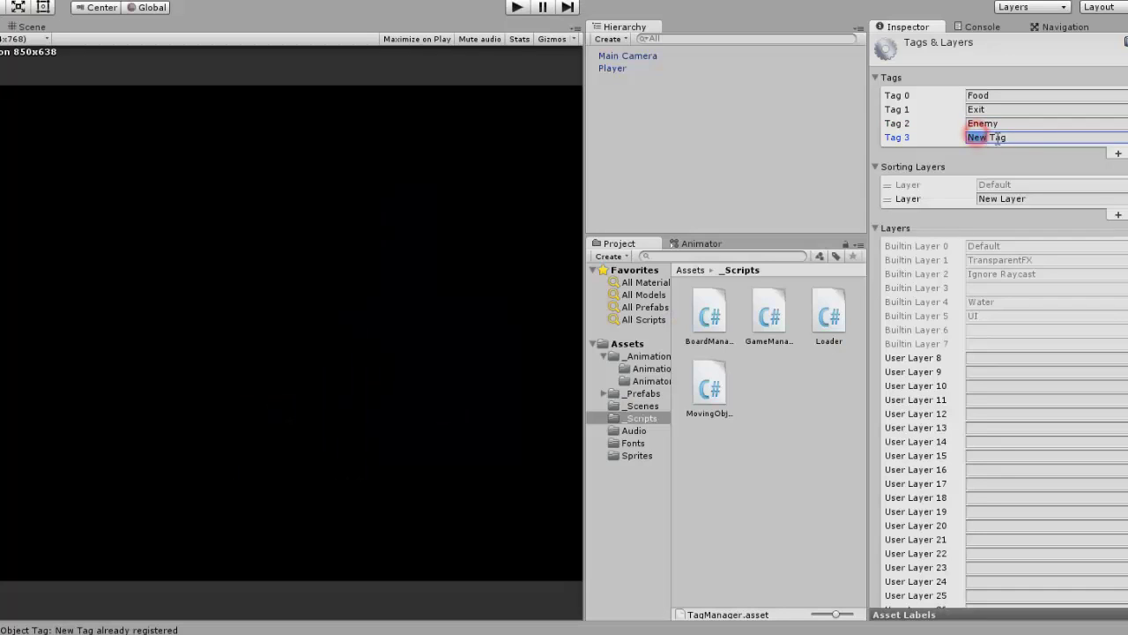
pyautogui.hotkey('ctrl', 'v')
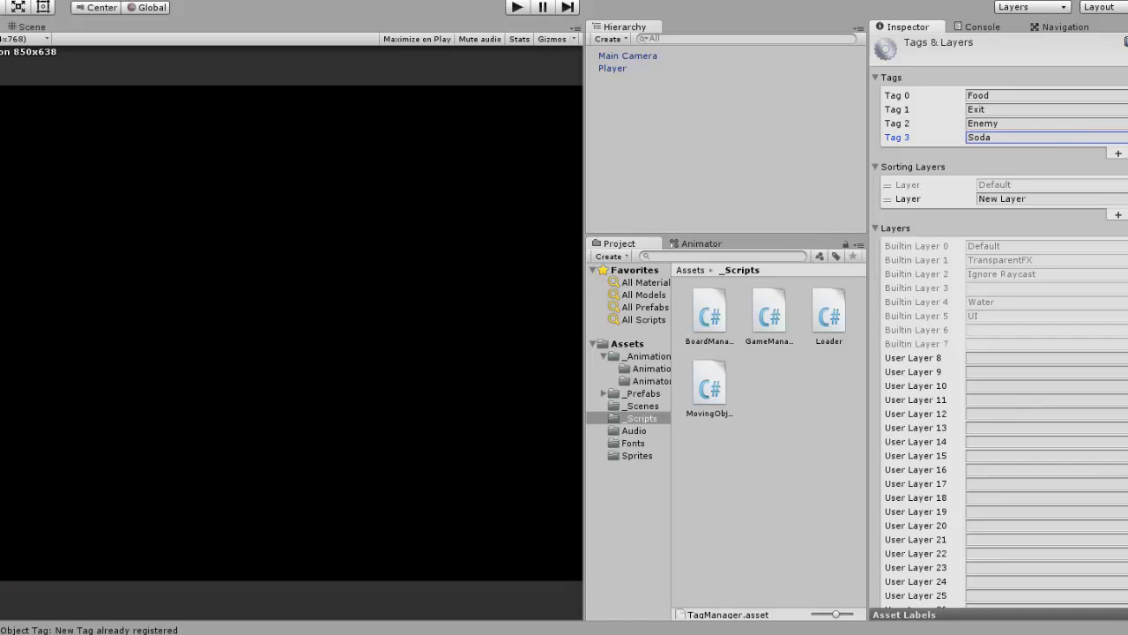
# Select the layer name BlockingPlayer on the tutorial page.
pyautogui.moveTo(344, 634)
pyautogui.click(402, 596)
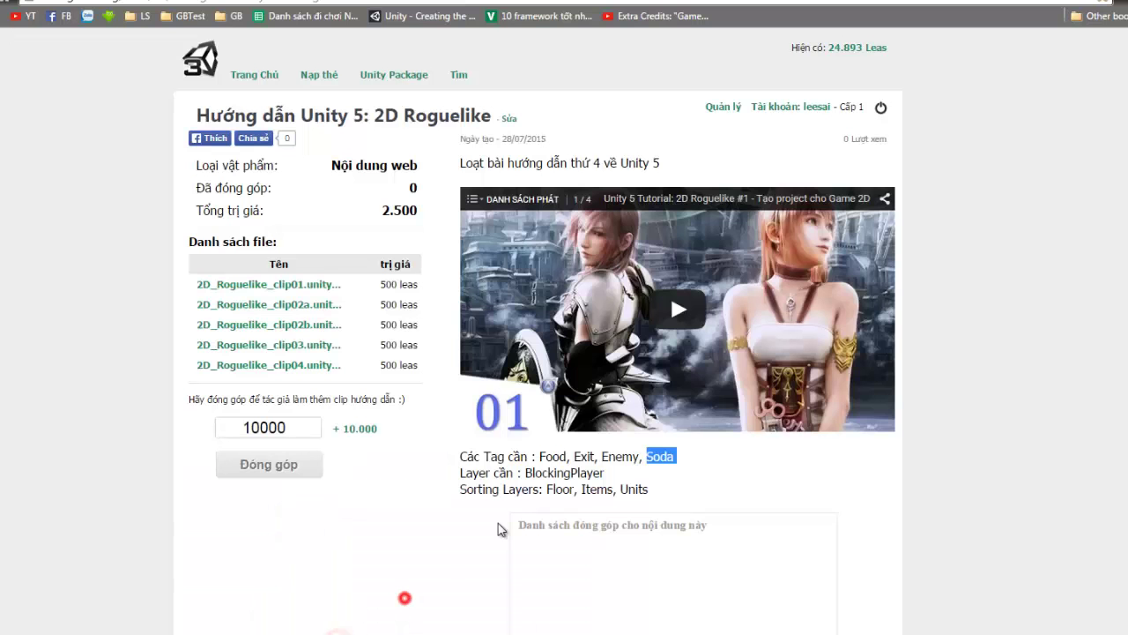
pyautogui.doubleClick(565, 474)
# Name User Layer 8 BlockingPlayer, moving it out of the sorting layer where it was first pasted.
pyautogui.hotkey('alt', 'Tab')
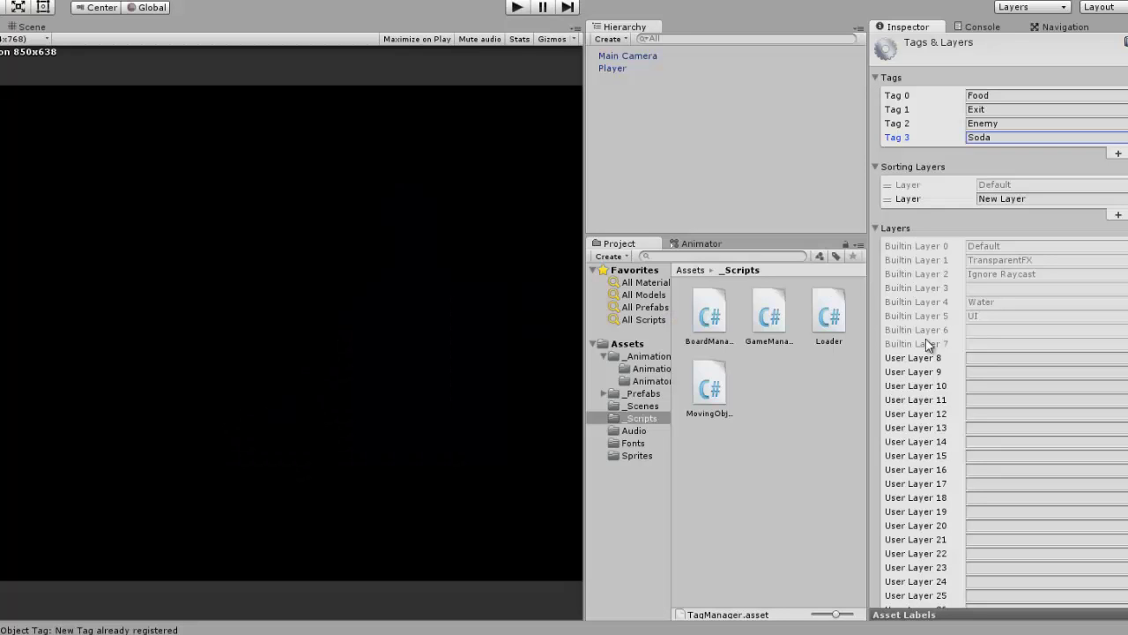
pyautogui.click(1022, 199)
pyautogui.write('BlockingPlayer')
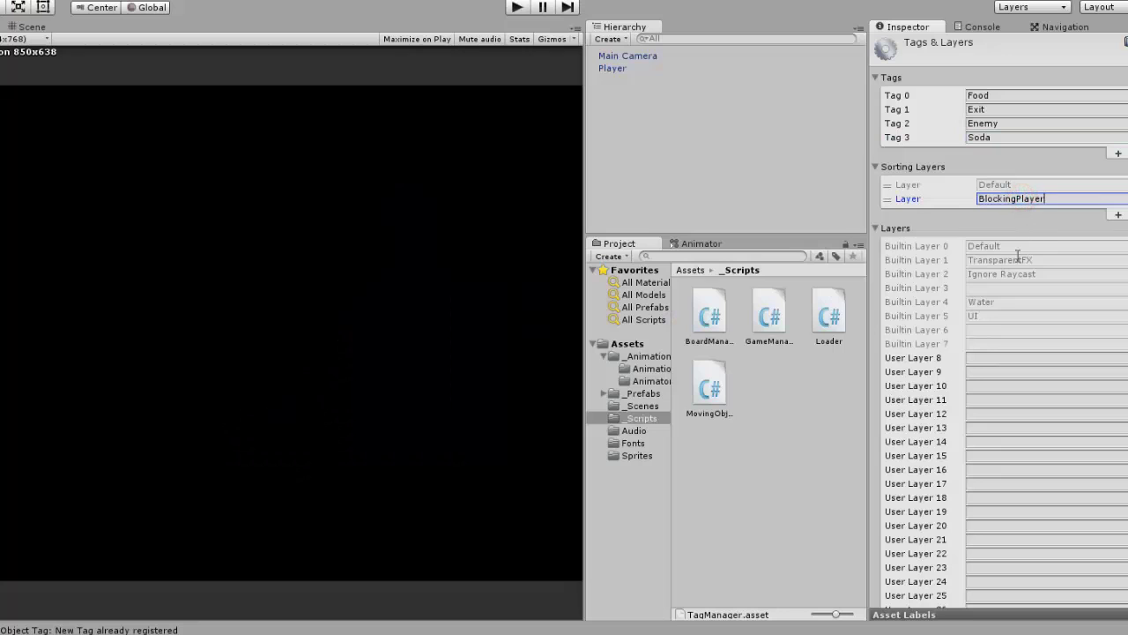
pyautogui.hotkey('alt', 'Tab')
pyautogui.doubleClick(560, 489)
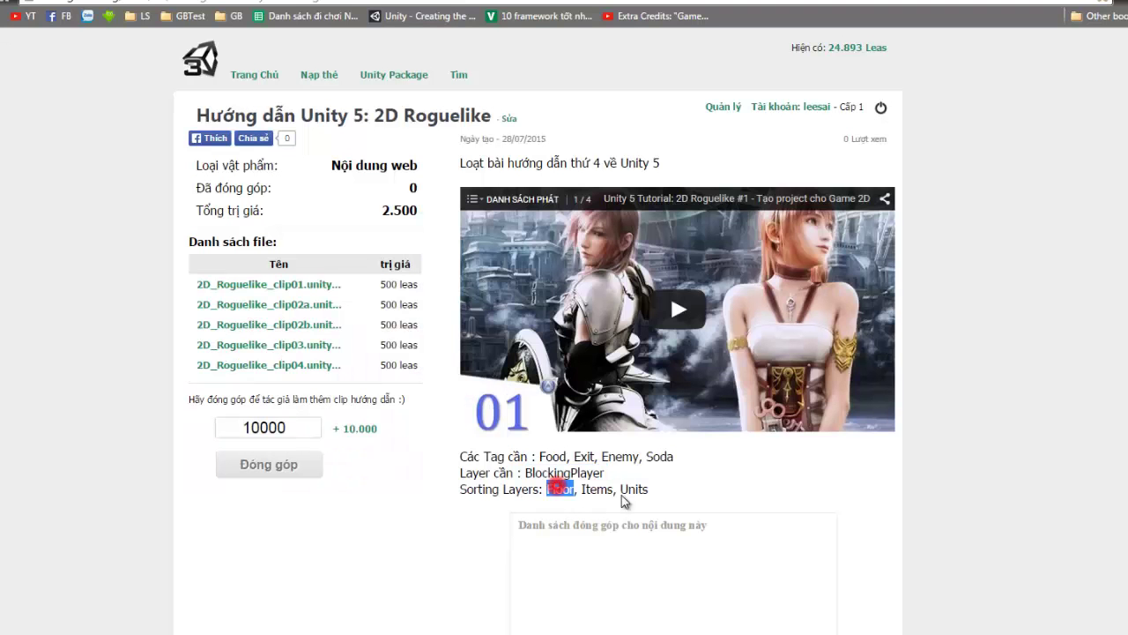
pyautogui.hotkey('alt', 'Tab')
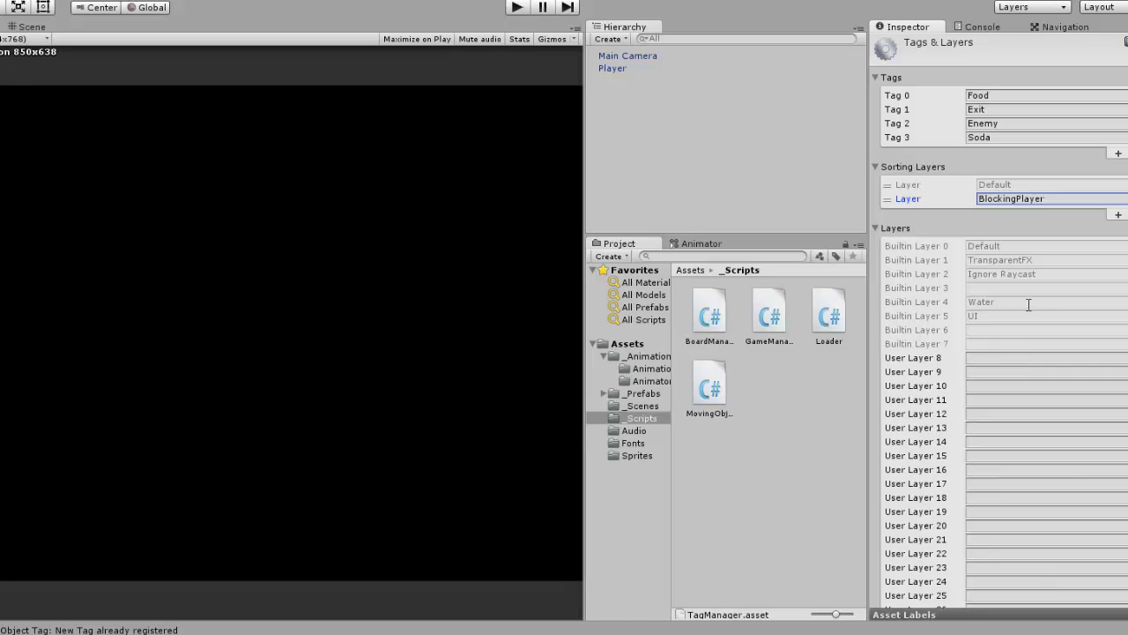
pyautogui.doubleClick(1019, 202)
pyautogui.hotkey('ctrl', 'x')
pyautogui.click(1001, 357)
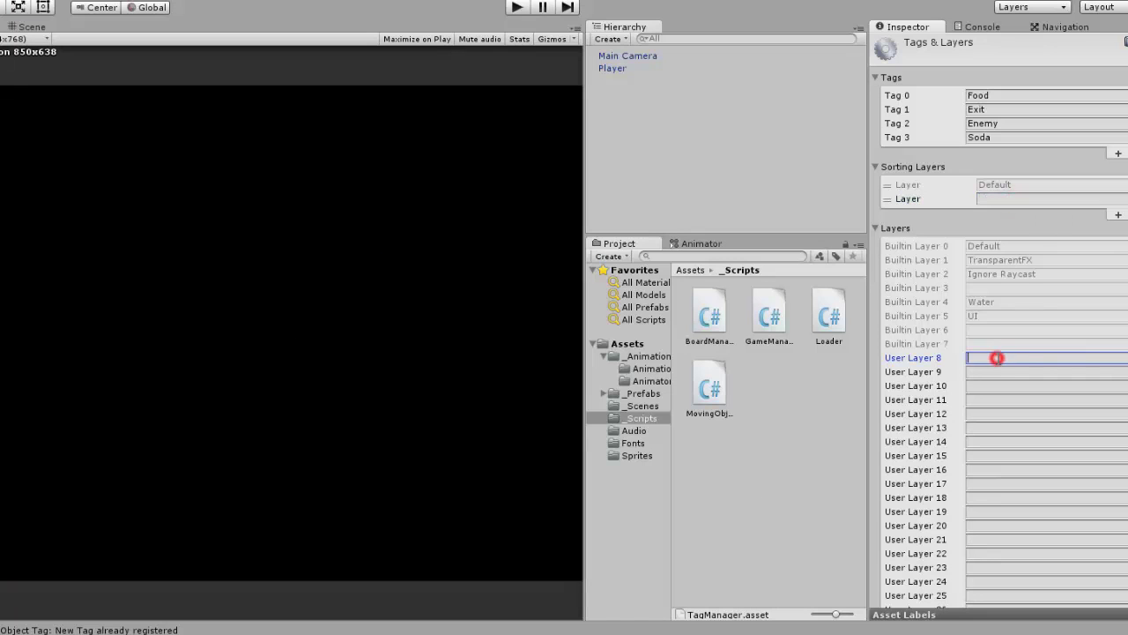
pyautogui.hotkey('ctrl', 'v')
# Name the first new sorting layer Floor.
pyautogui.hotkey('alt', 'Tab')
pyautogui.doubleClick(561, 489)
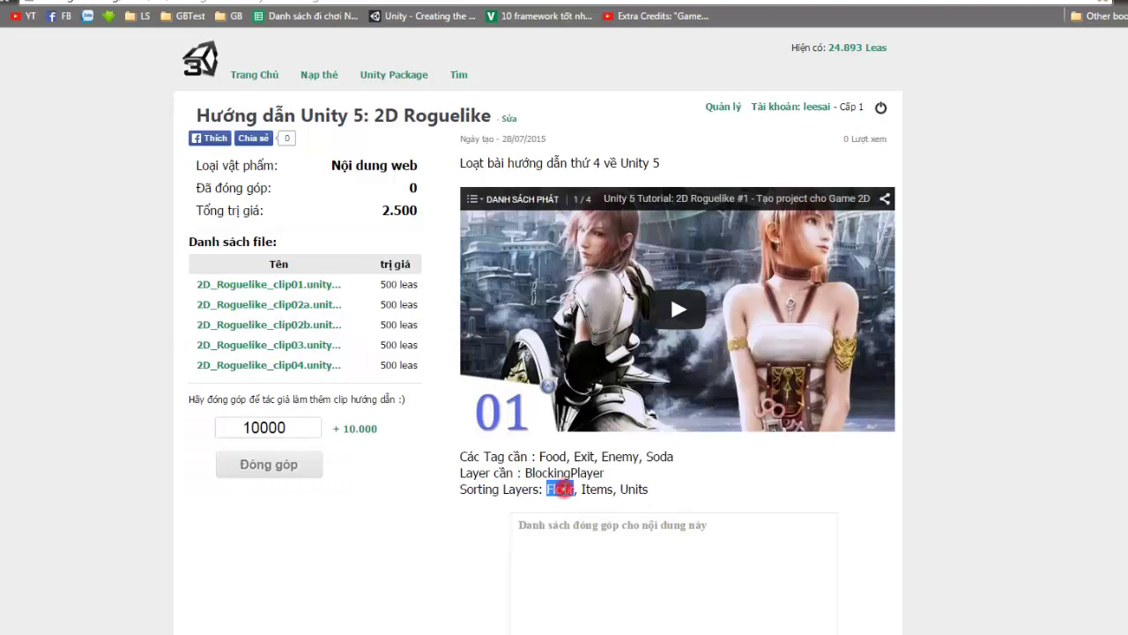
pyautogui.hotkey('alt', 'Tab')
pyautogui.click(1007, 187)
pyautogui.click(1018, 200)
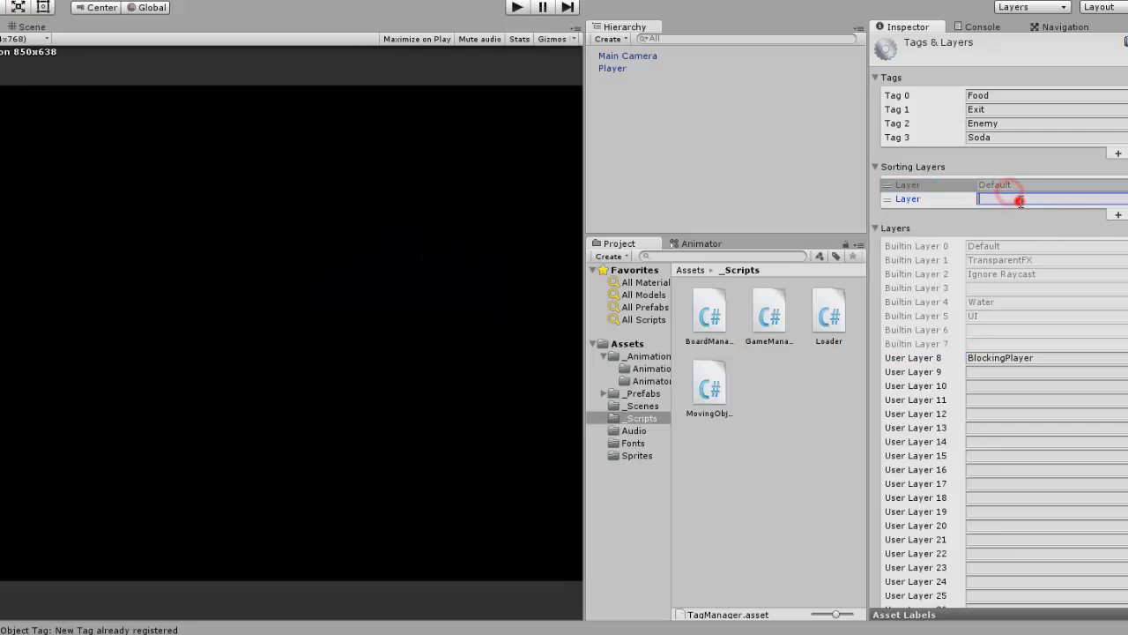
pyautogui.hotkey('ctrl', 'v')
# Add two more sorting layers and name the first of them Items.
pyautogui.click(1117, 214)
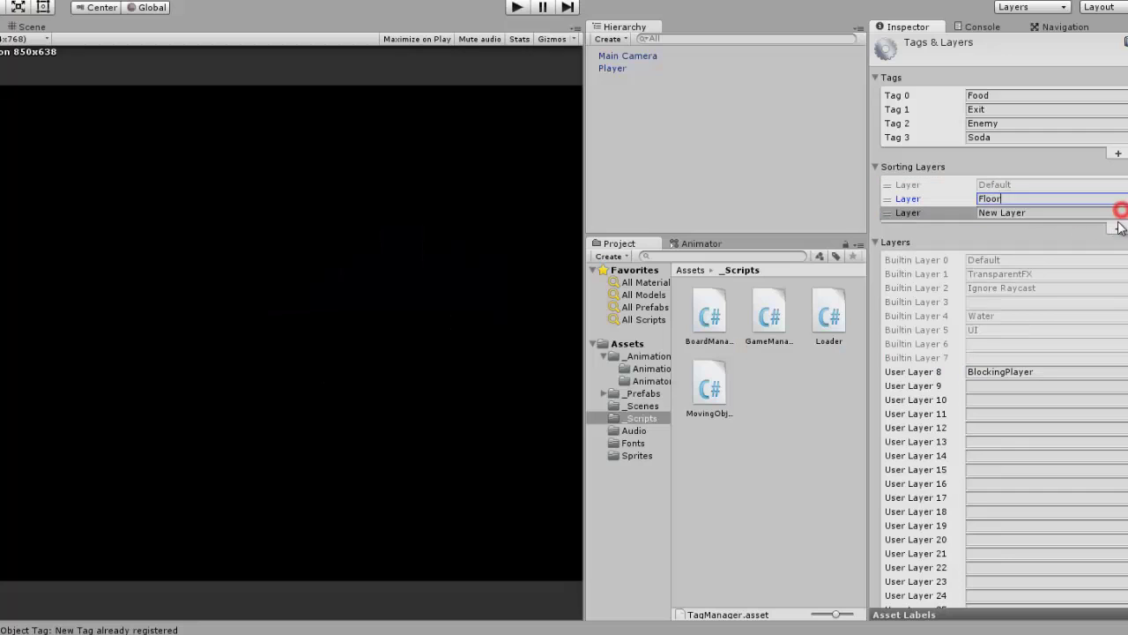
pyautogui.click(1118, 230)
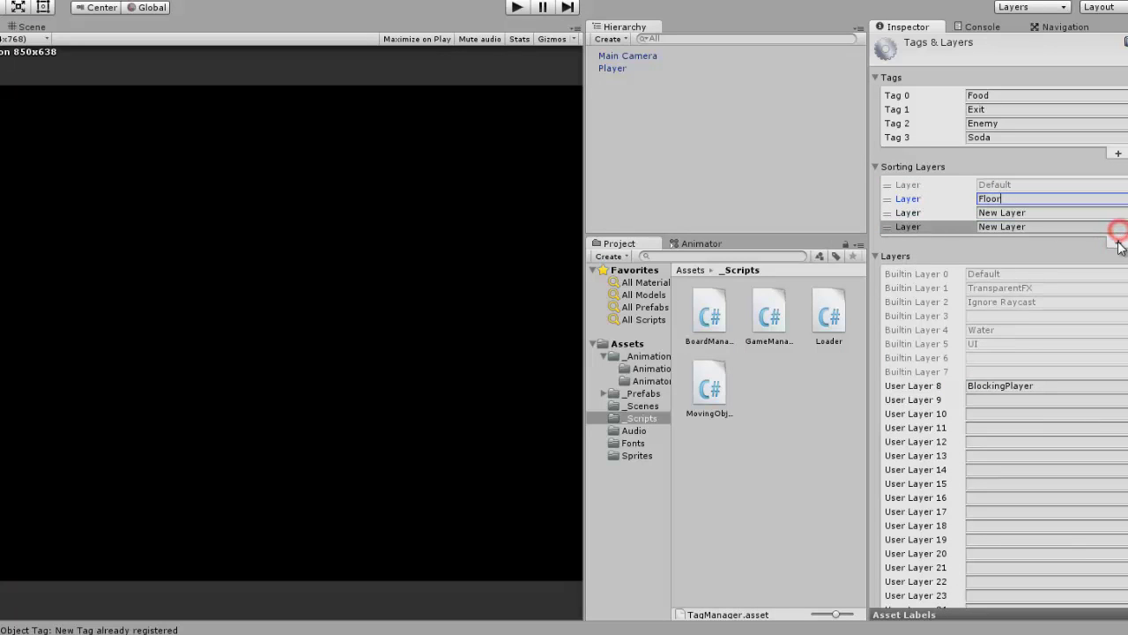
pyautogui.hotkey('alt', 'Tab')
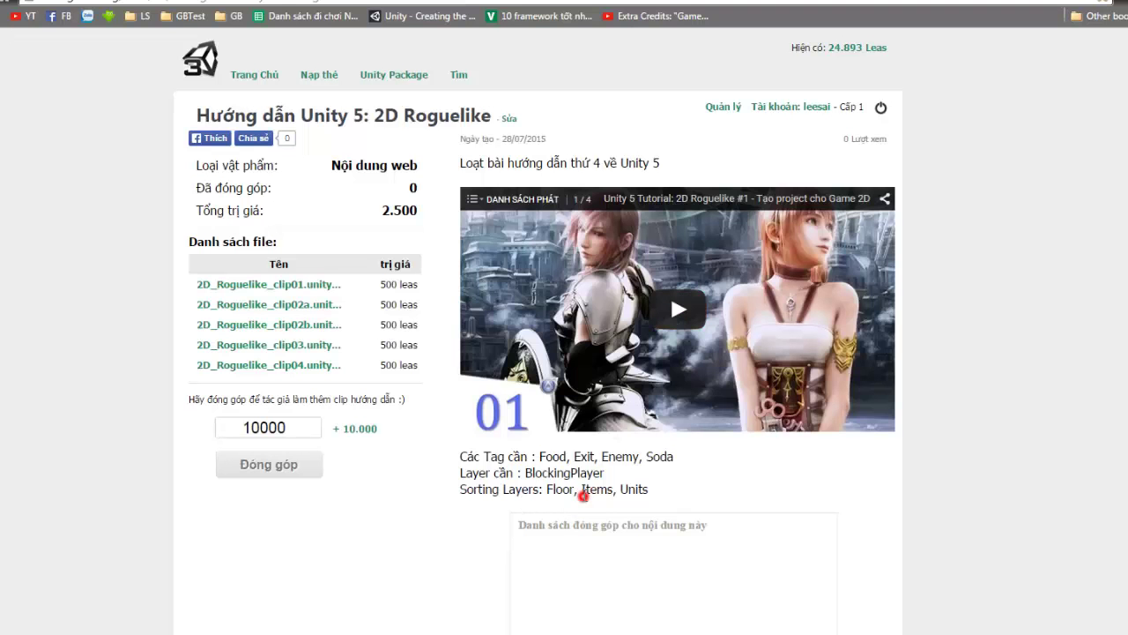
pyautogui.doubleClick(596, 487)
pyautogui.hotkey('ctrl', 'c')
pyautogui.hotkey('alt', 'Tab')
pyautogui.click(1010, 212)
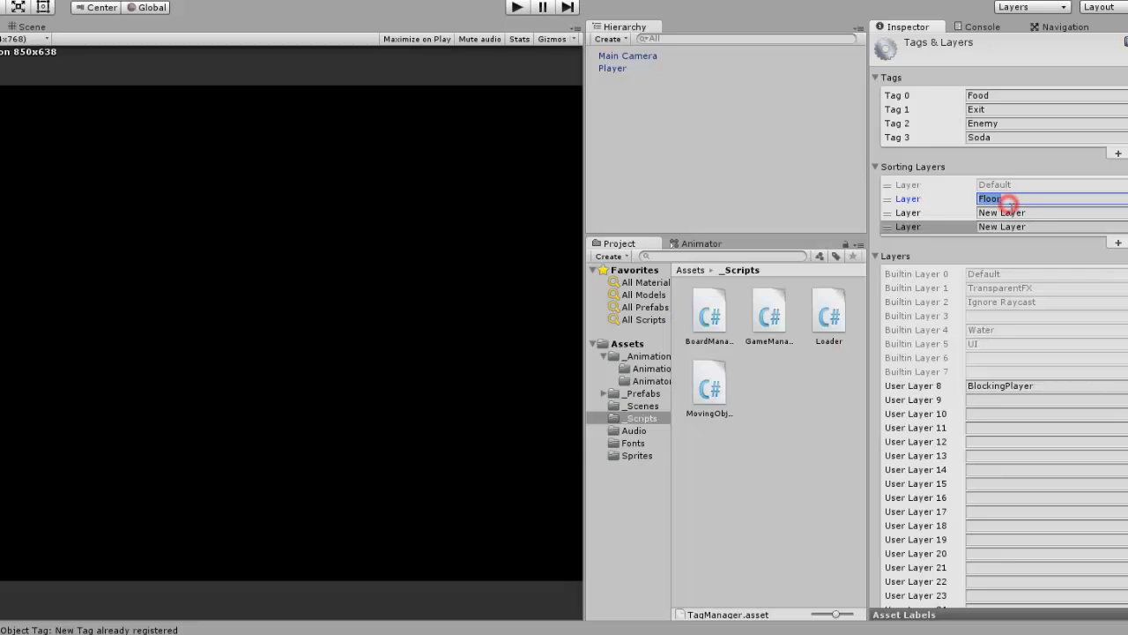
pyautogui.hotkey('ctrl', 'v')
# Name the fourth sorting layer Units.
pyautogui.hotkey('alt', 'Tab')
pyautogui.doubleClick(634, 487)
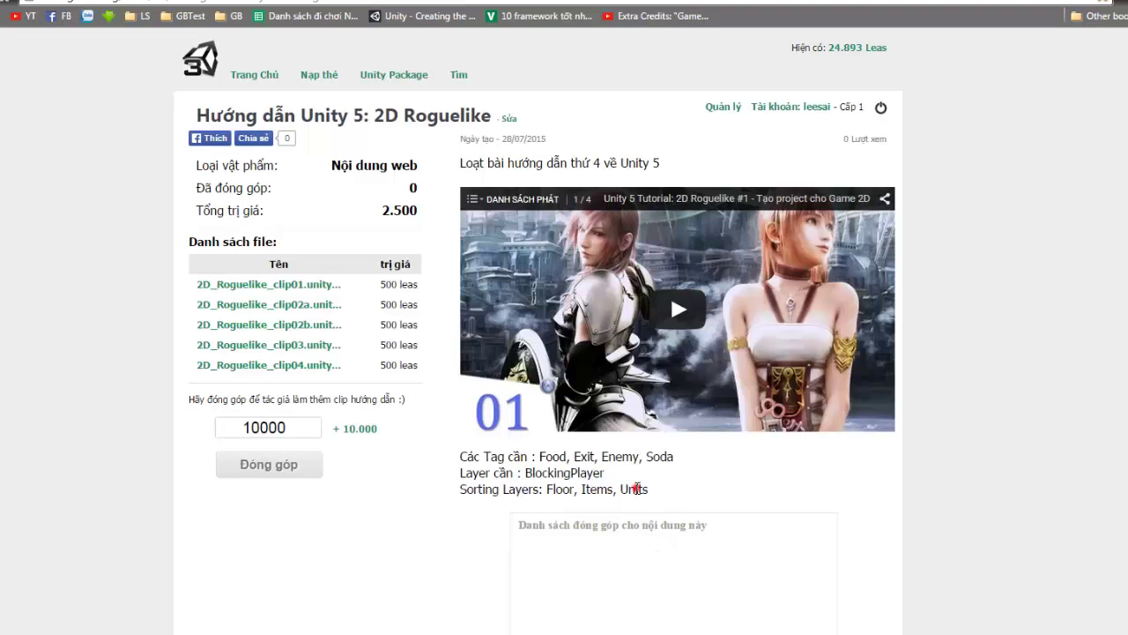
pyautogui.hotkey('ctrl', 'c')
pyautogui.hotkey('alt', 'Tab')
pyautogui.click(1007, 226)
pyautogui.hotkey('ctrl', 'v')
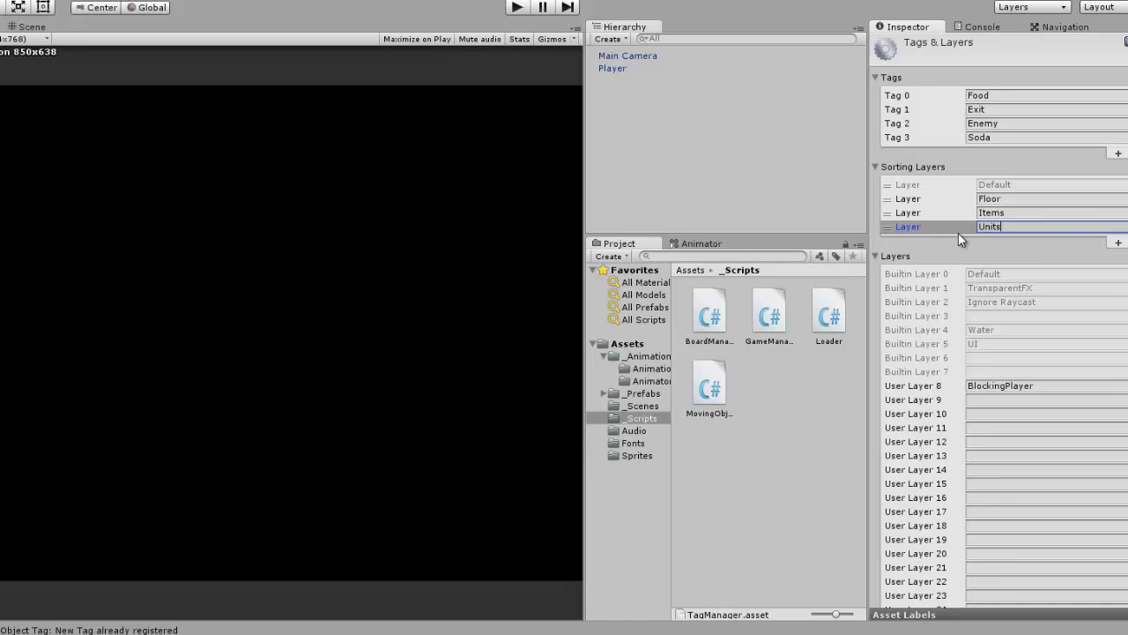
# Put the Enemy1, Enemy2 and Player prefabs on the Units sorting layer.
pyautogui.moveTo(585, 176); pyautogui.dragTo(489, 184)
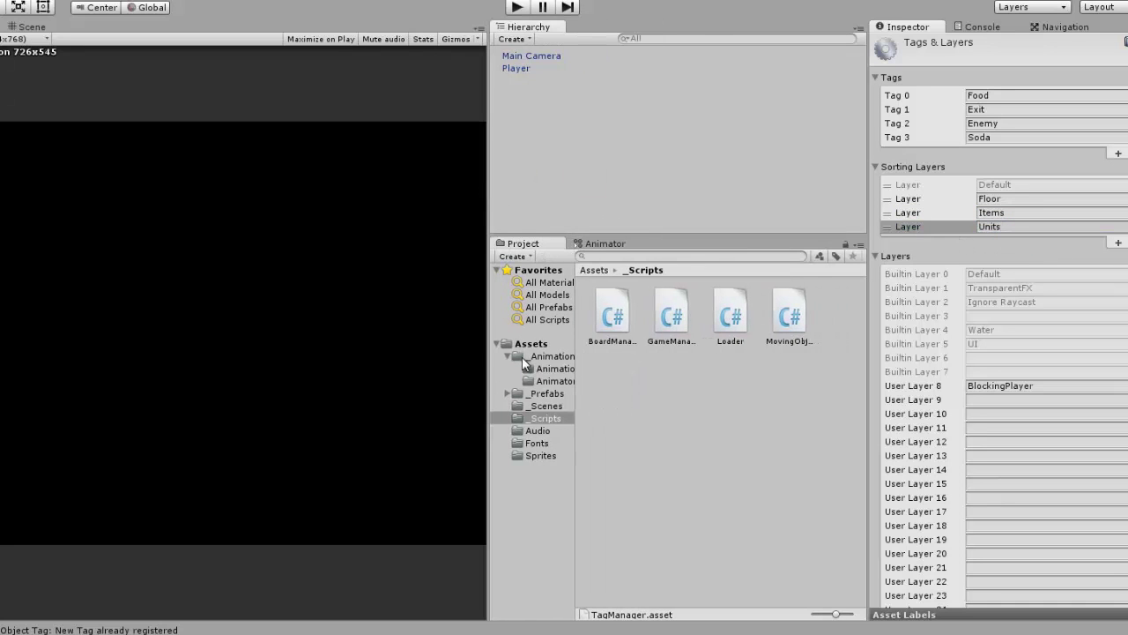
pyautogui.click(540, 394)
pyautogui.click(573, 295)
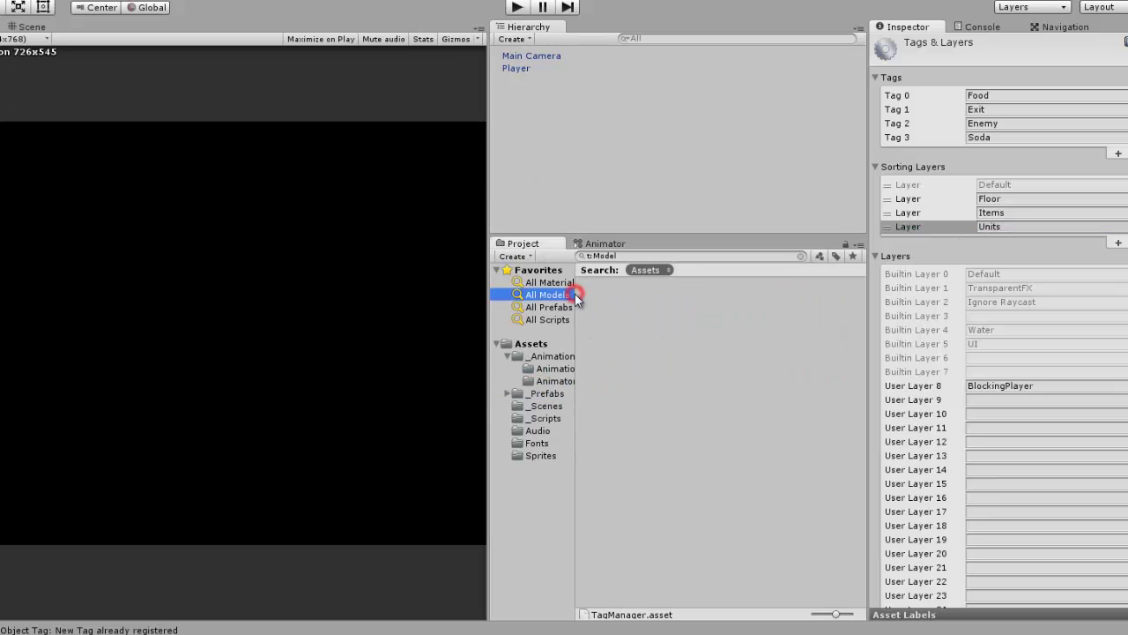
pyautogui.click(548, 394)
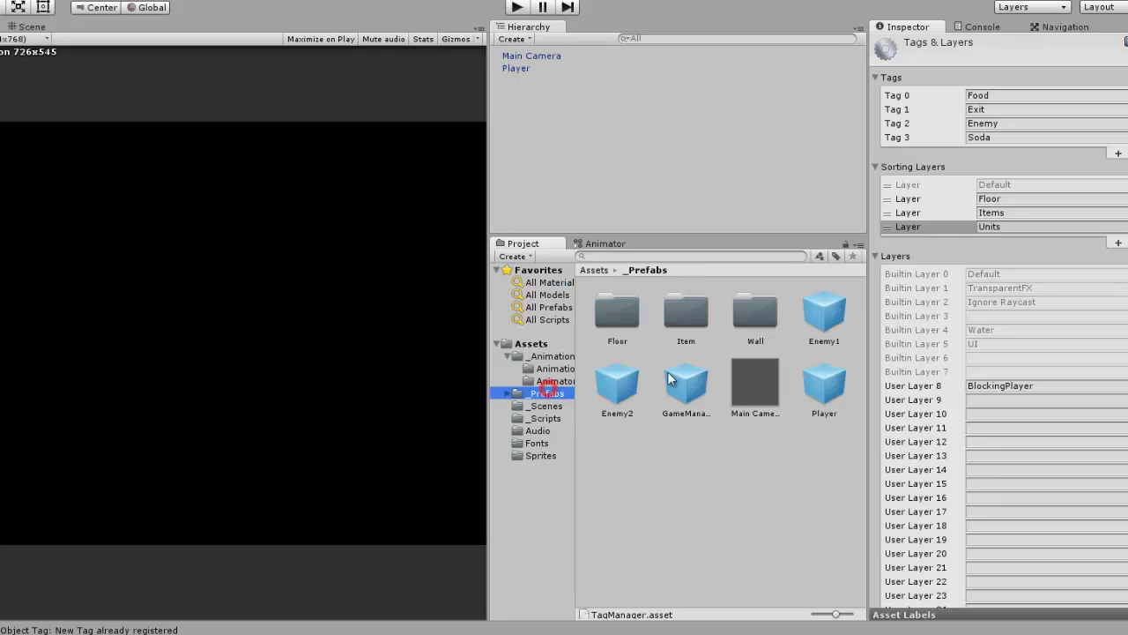
pyautogui.click(824, 312)
pyautogui.keyDown('ctrl'); pyautogui.click(608, 388); pyautogui.keyUp('ctrl')
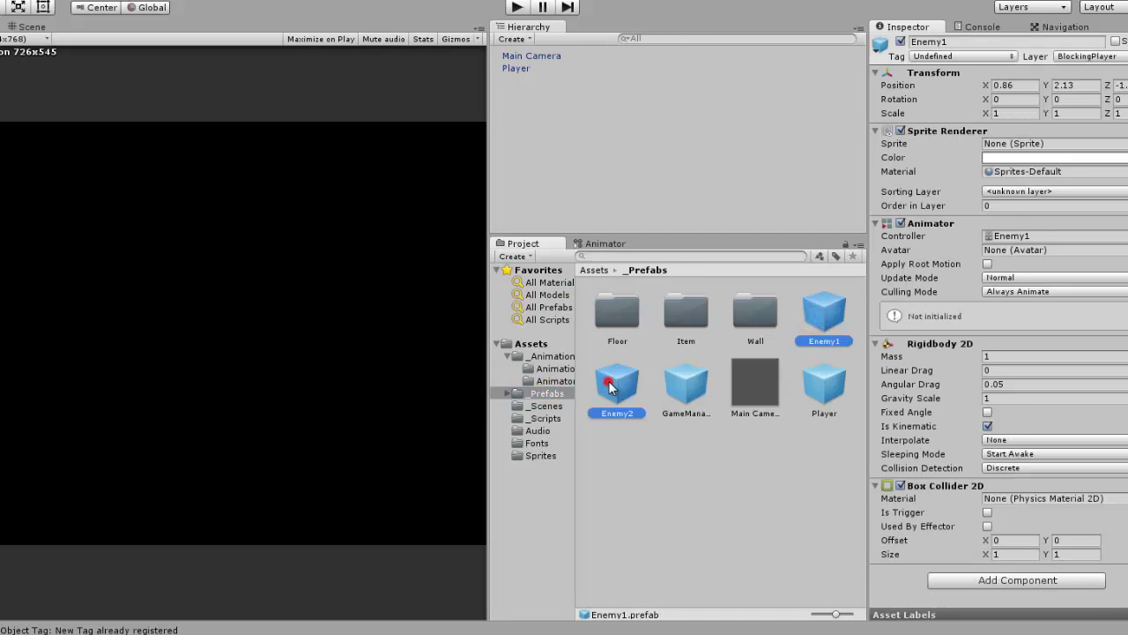
pyautogui.keyDown('ctrl'); pyautogui.click(809, 374); pyautogui.keyUp('ctrl')
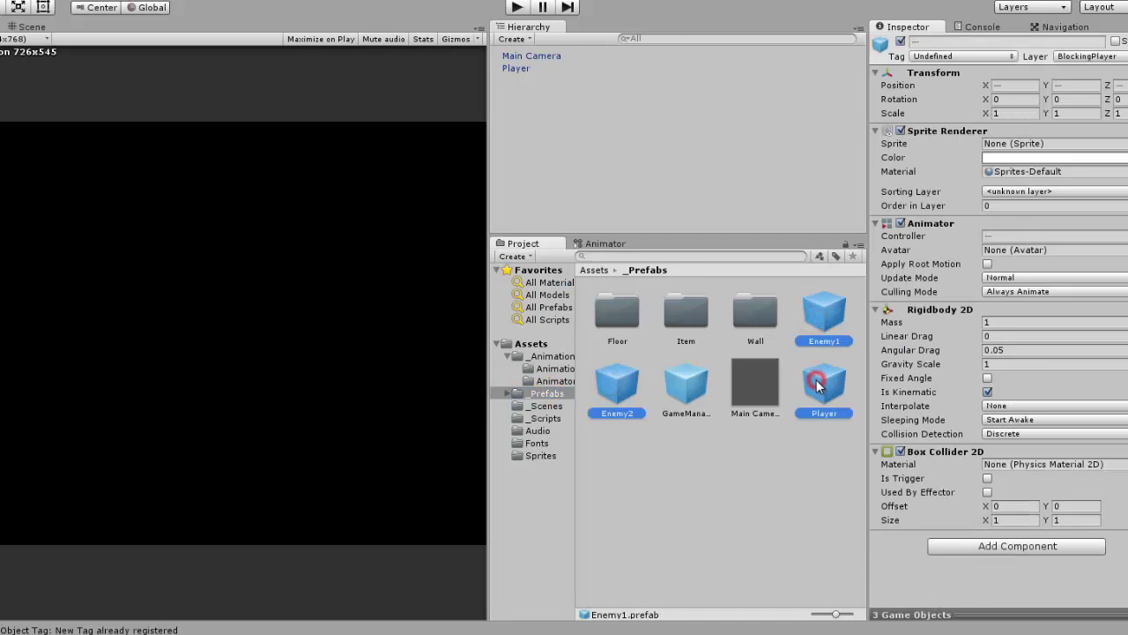
pyautogui.click(1053, 193)
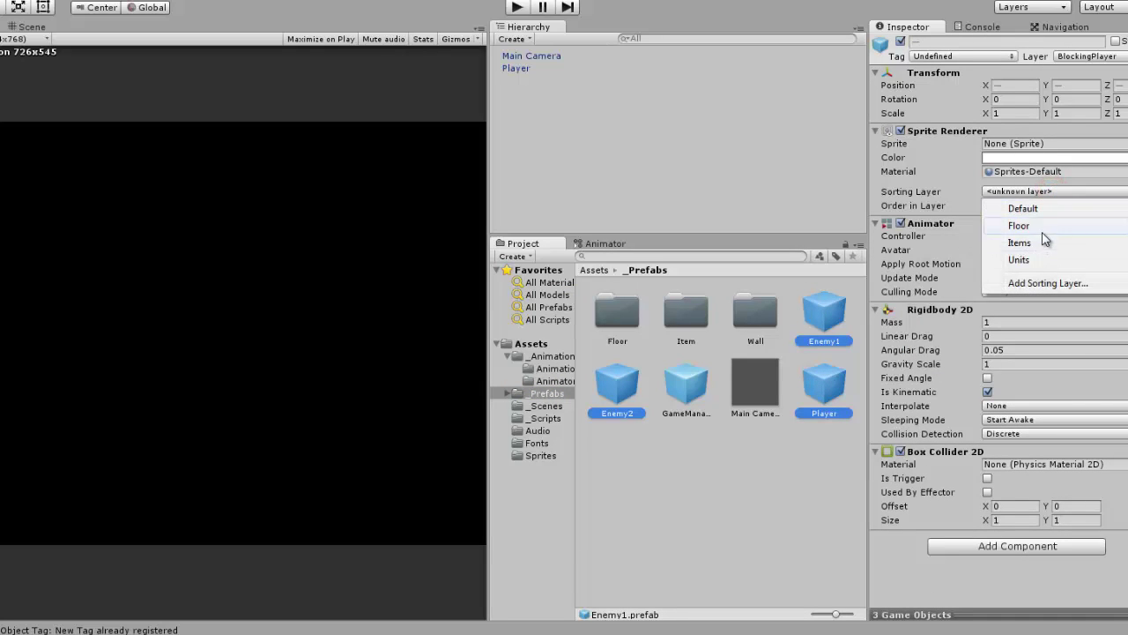
pyautogui.click(1040, 261)
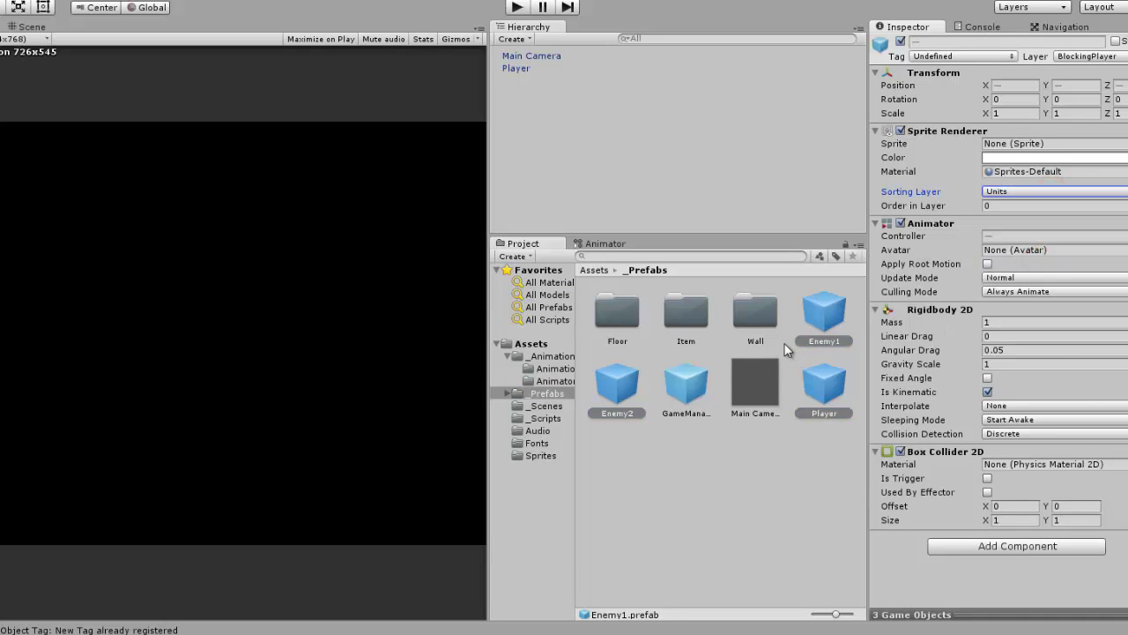
# Set the Wall folder prefabs, from Exit through Wall8, to the Items sorting layer.
pyautogui.click(763, 317)
pyautogui.doubleClick(765, 318)
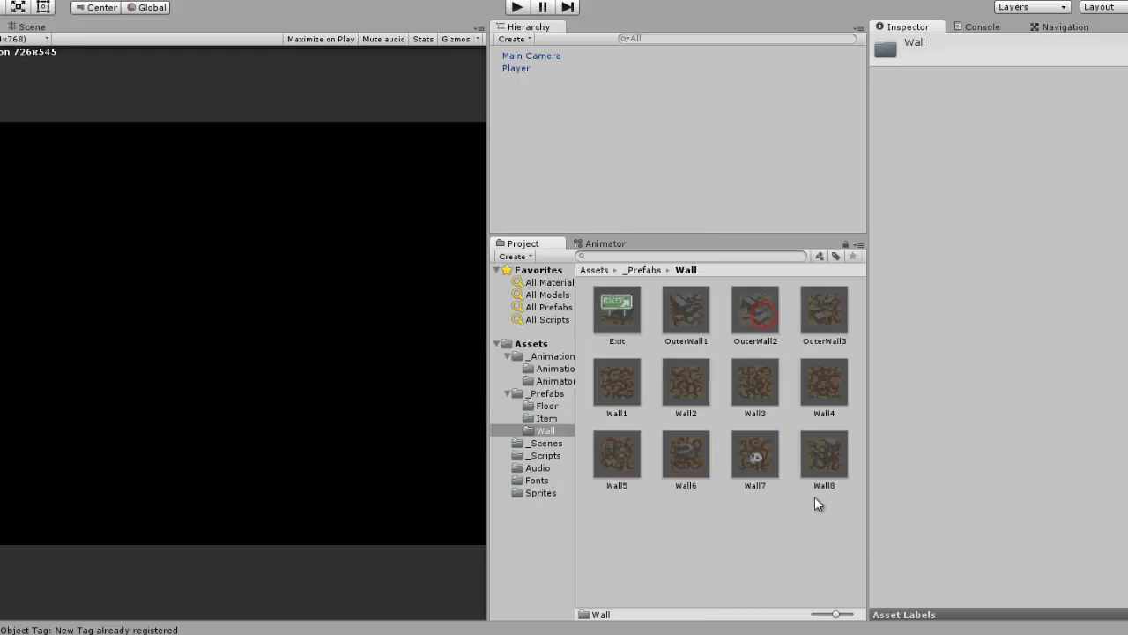
pyautogui.click(844, 520)
pyautogui.click(617, 310)
pyautogui.keyDown('shift'); pyautogui.click(826, 452); pyautogui.keyUp('shift')
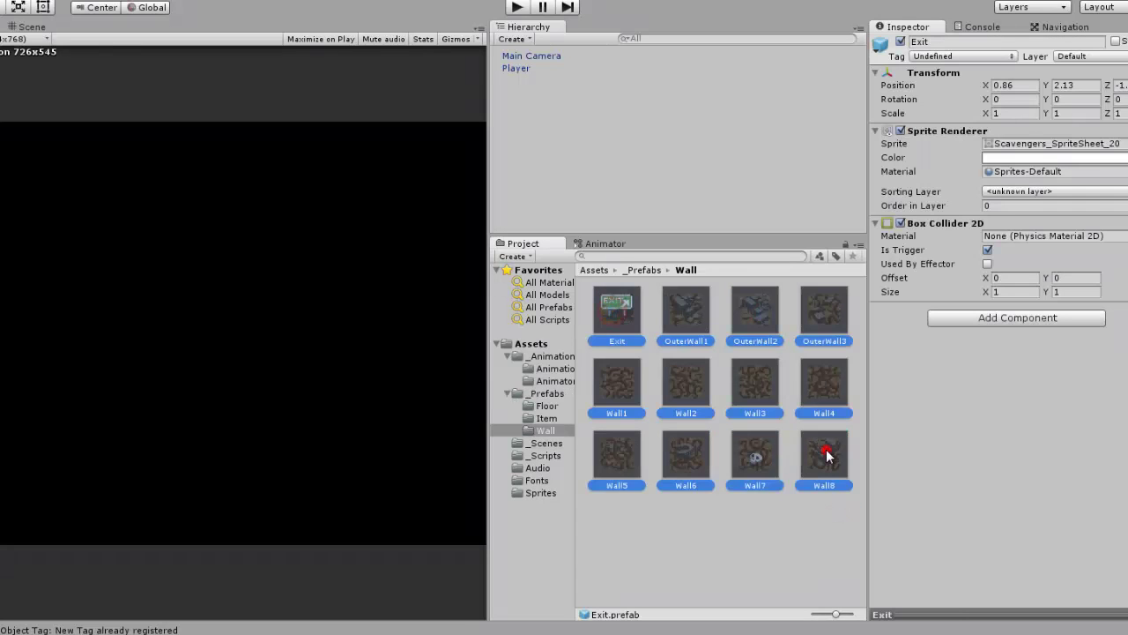
pyautogui.click(1013, 191)
pyautogui.click(1018, 239)
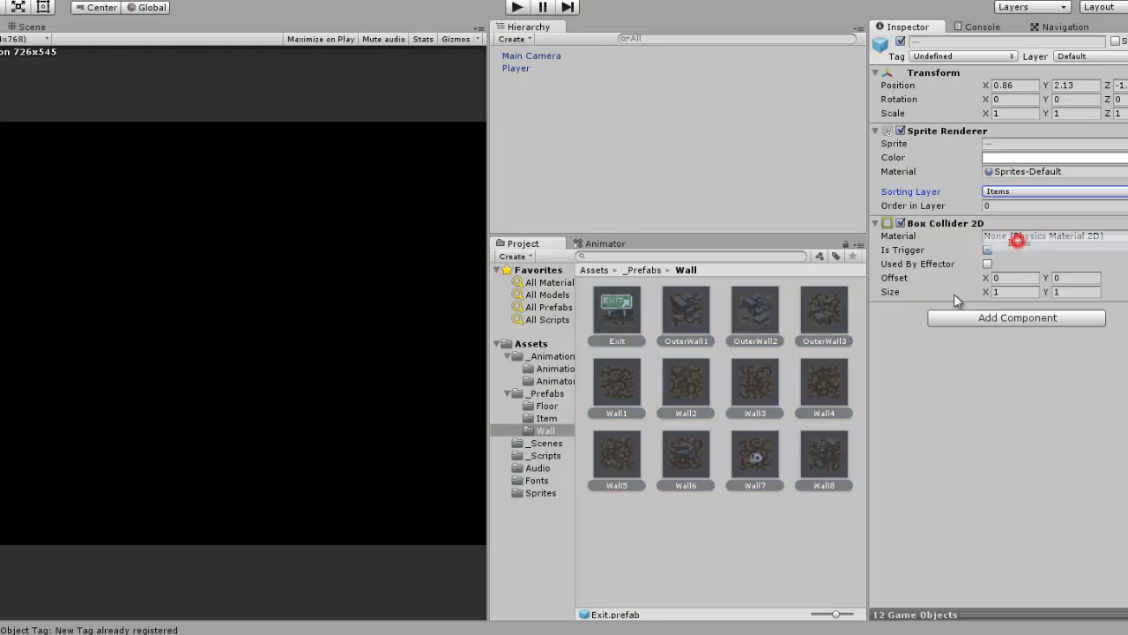
# Put the Food and Soda prefabs on the Items sorting layer.
pyautogui.click(547, 418)
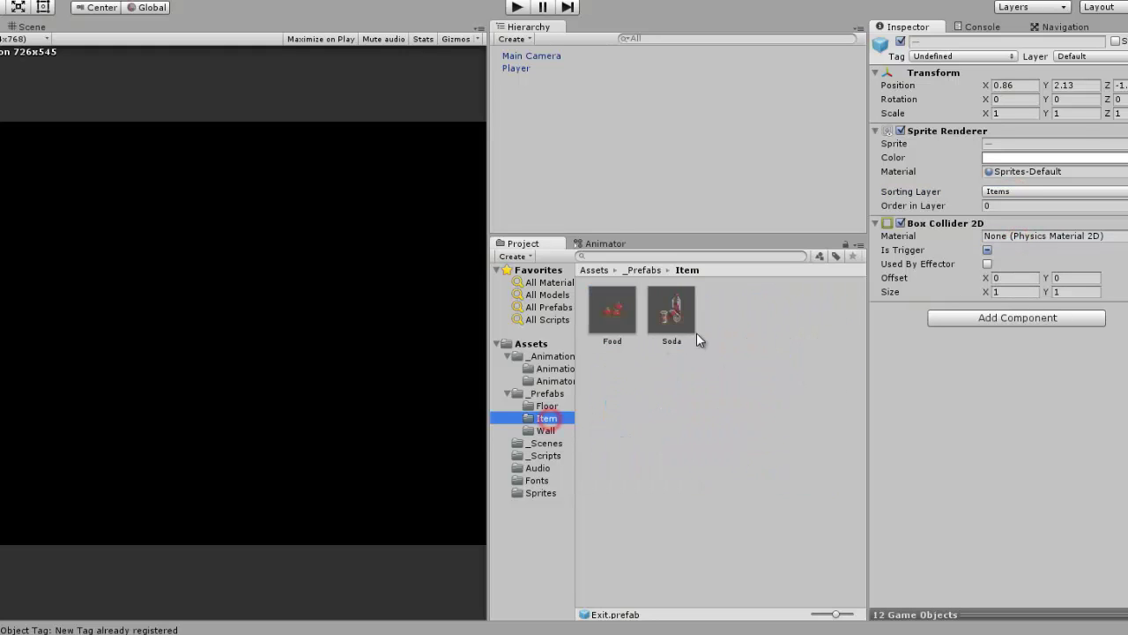
pyautogui.click(672, 311)
pyautogui.keyDown('shift'); pyautogui.click(612, 310); pyautogui.keyUp('shift')
pyautogui.click(1001, 192)
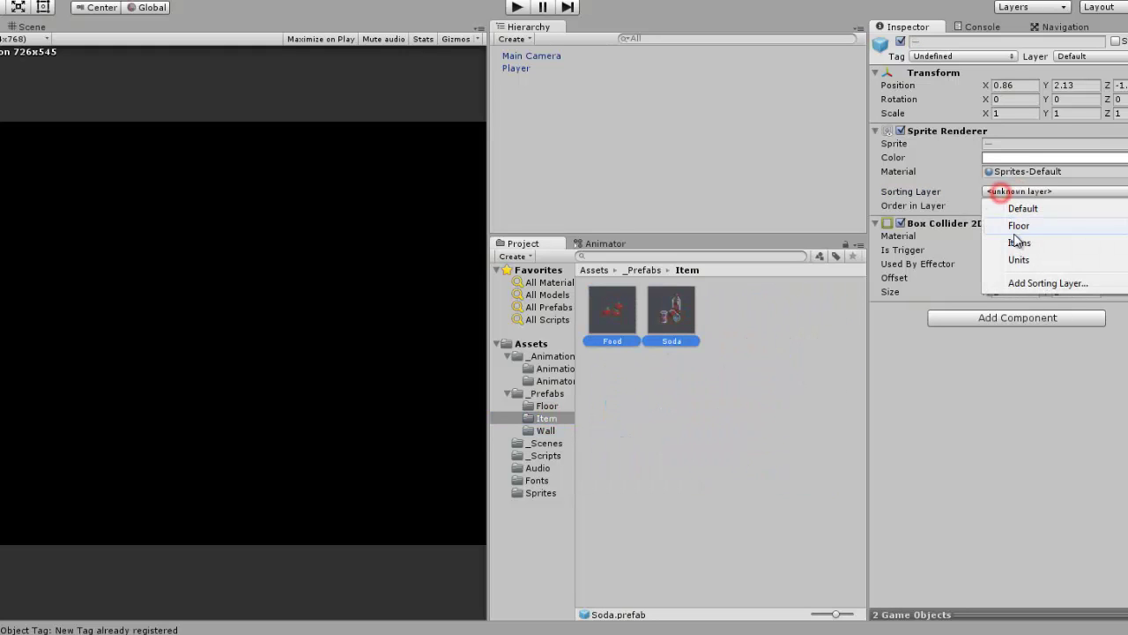
pyautogui.click(1014, 239)
# Put the floor prefabs Floor1 through Floor8 on the Floor sorting layer.
pyautogui.click(546, 405)
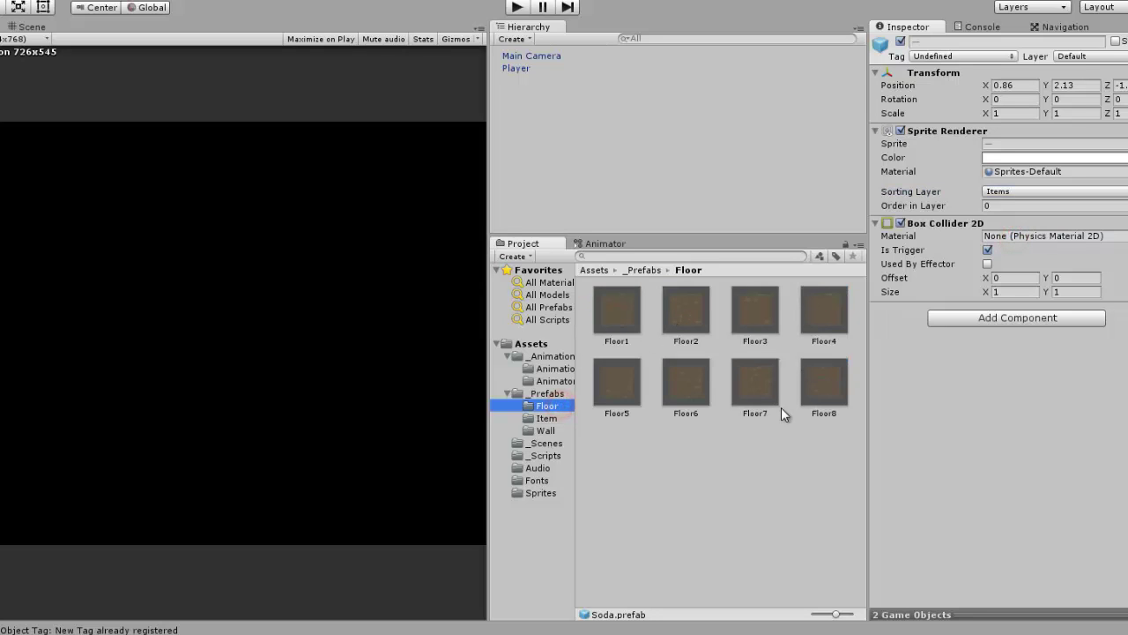
pyautogui.click(617, 308)
pyautogui.keyDown('shift'); pyautogui.click(820, 388); pyautogui.keyUp('shift')
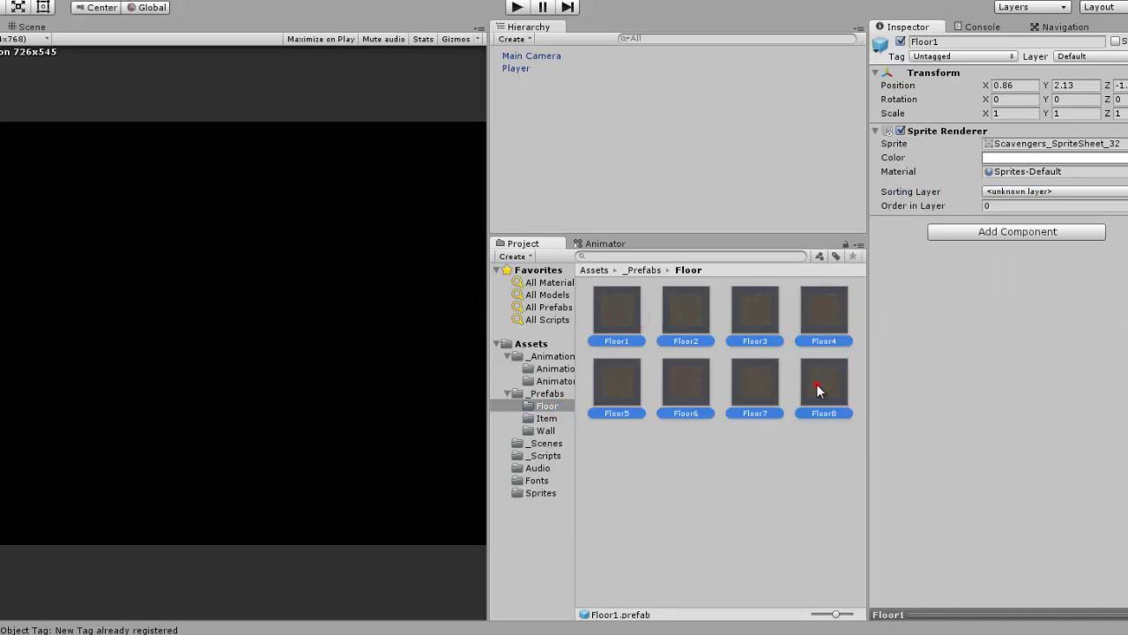
pyautogui.click(1030, 193)
pyautogui.click(1019, 226)
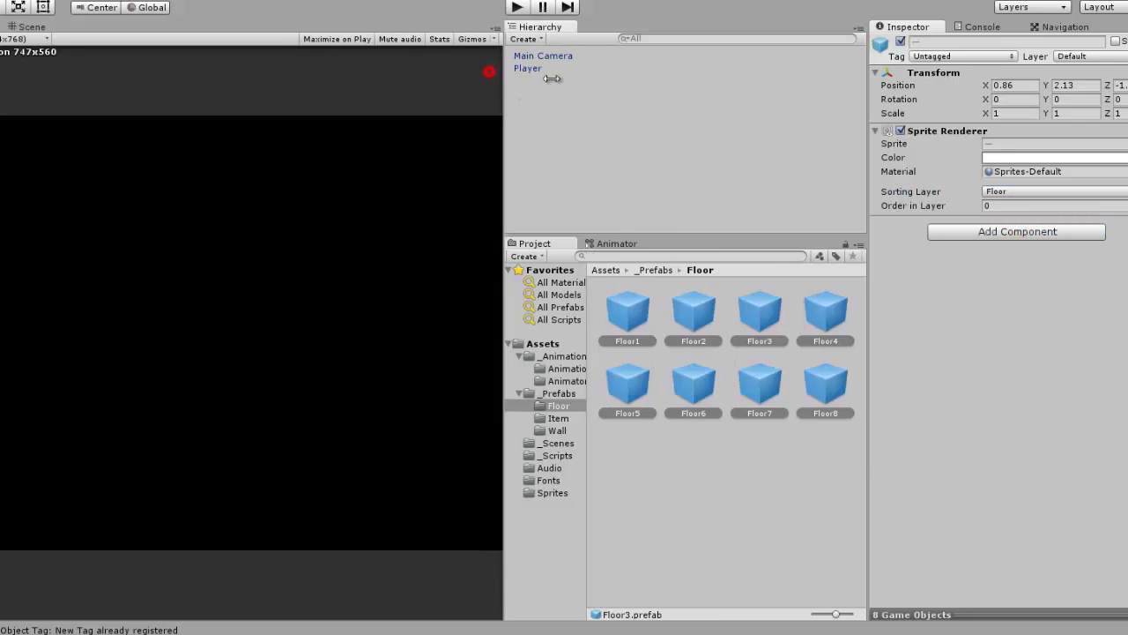
# Run the game in a wider Game view to check the layering, then stop it.
pyautogui.moveTo(493, 70); pyautogui.dragTo(657, 70)
pyautogui.click(518, 8)
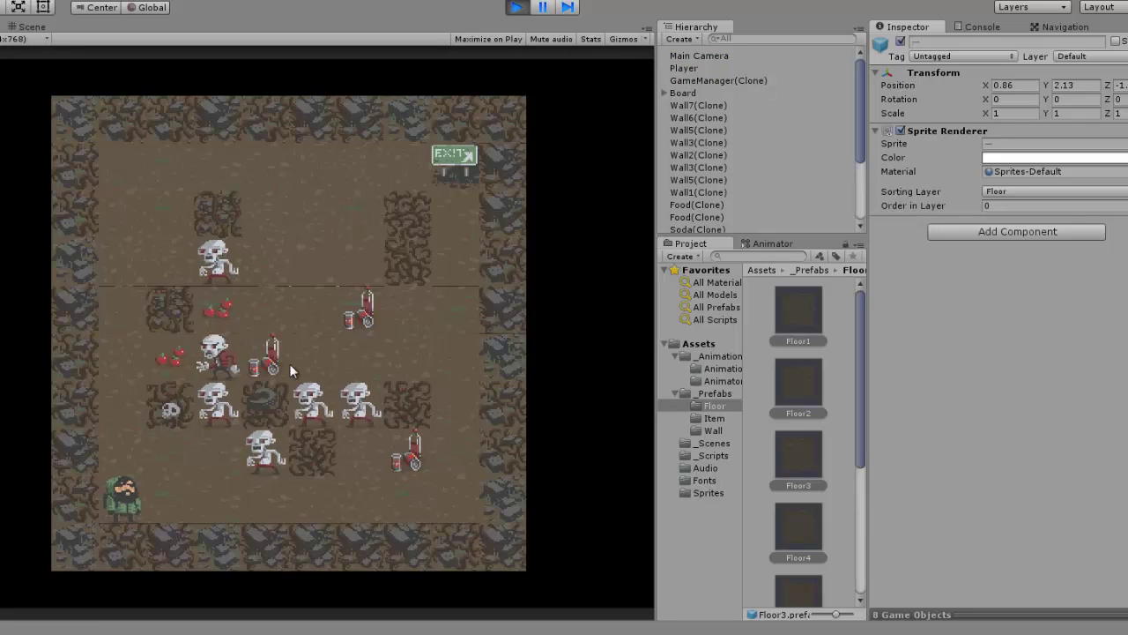
pyautogui.click(517, 9)
# Open the MovingObject script from _Scripts in MonoDevelop and scroll through its code.
pyautogui.moveTo(656, 134)
pyautogui.mouseDown()
pyautogui.moveTo(391, 153)
pyautogui.moveTo(436, 156)
pyautogui.mouseUp()
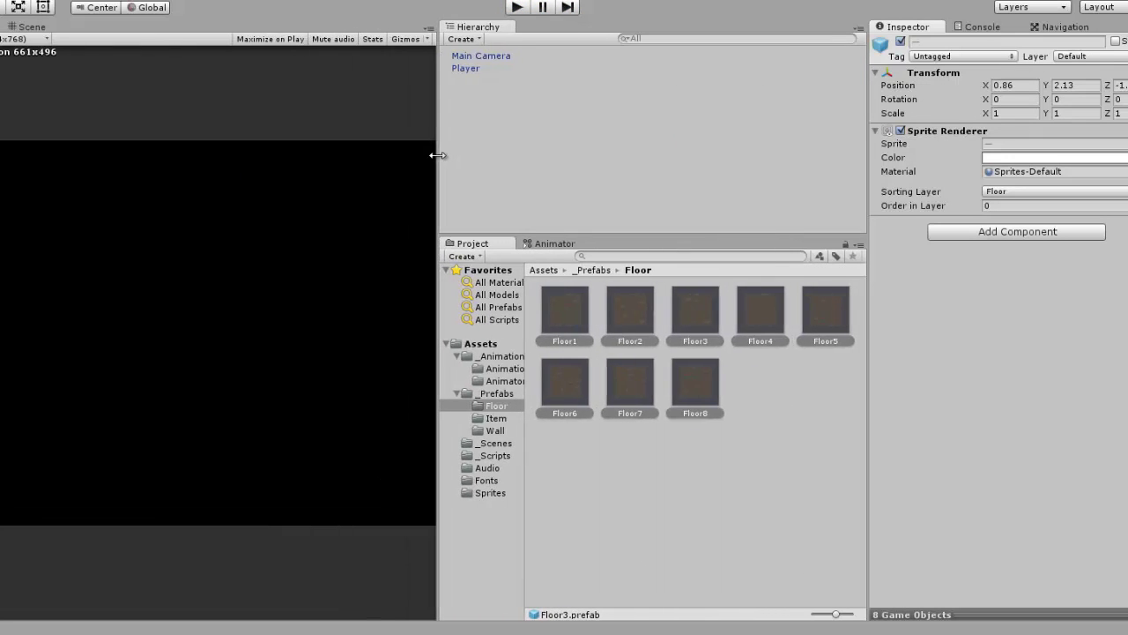
pyautogui.click(494, 393)
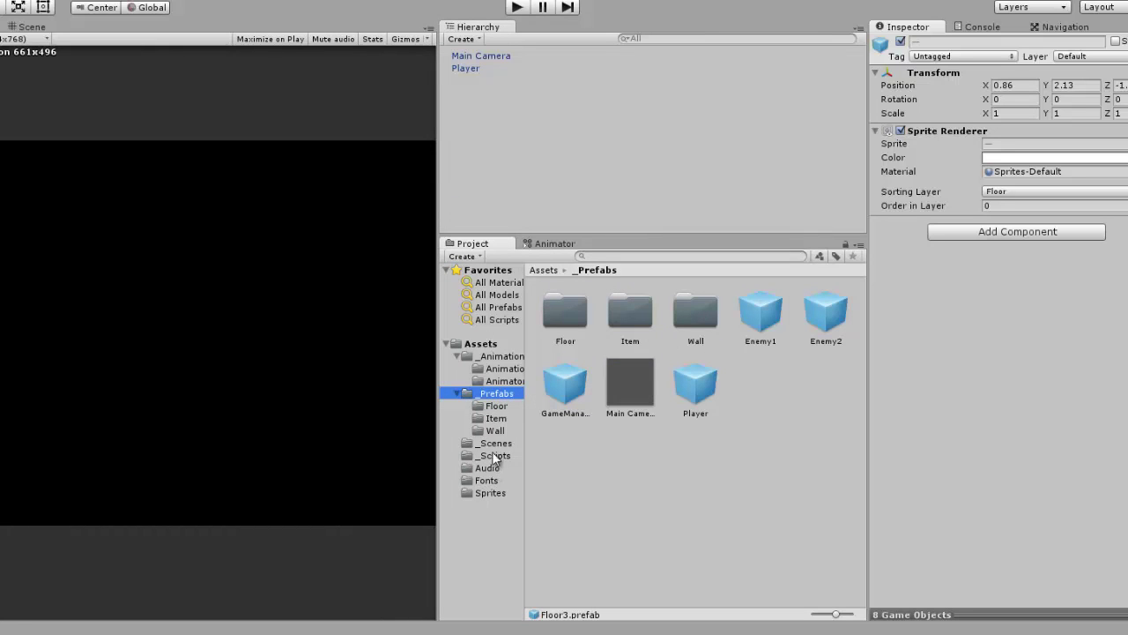
pyautogui.click(496, 444)
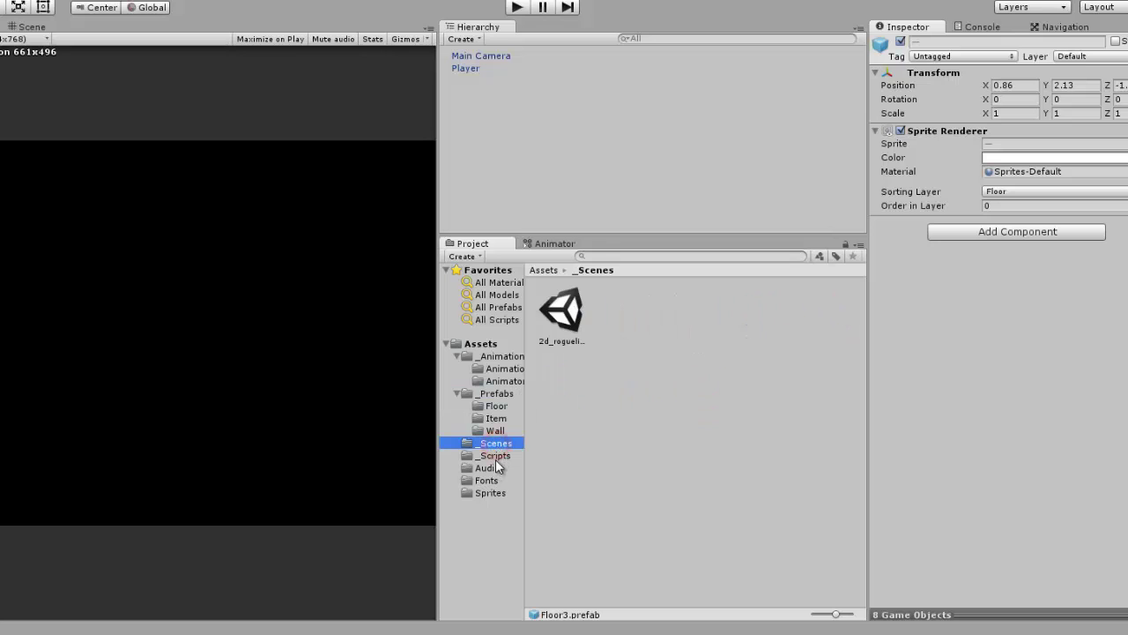
pyautogui.click(495, 456)
pyautogui.click(727, 313)
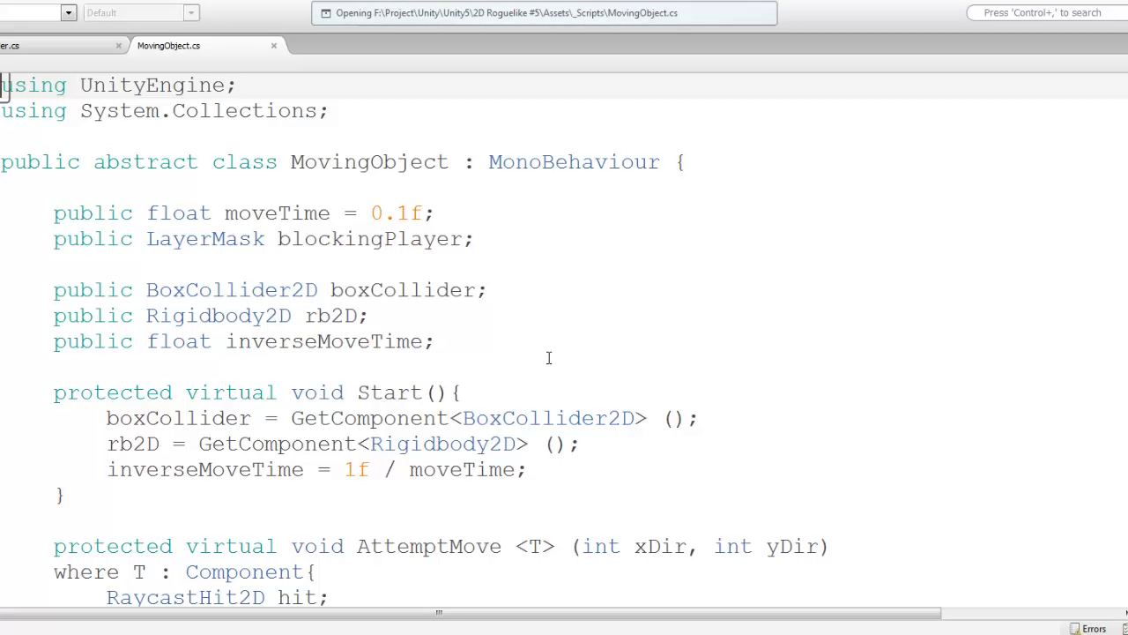
pyautogui.click(544, 356)
pyautogui.scroll(-4, 547, 355)
pyautogui.scroll(-3, 546, 355)
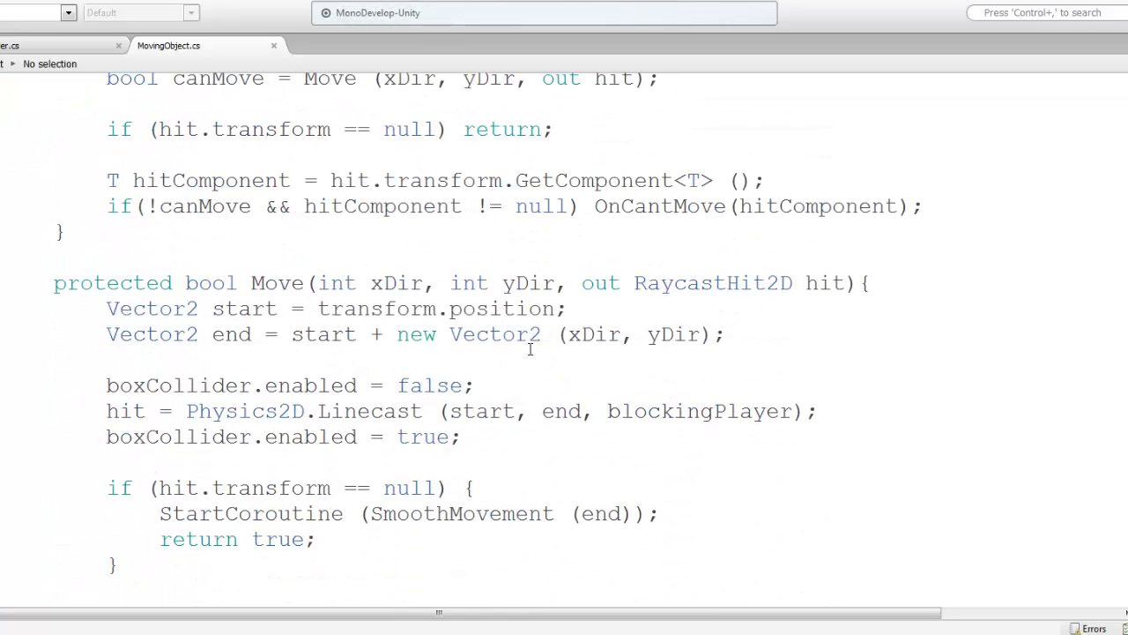
pyautogui.click(480, 362)
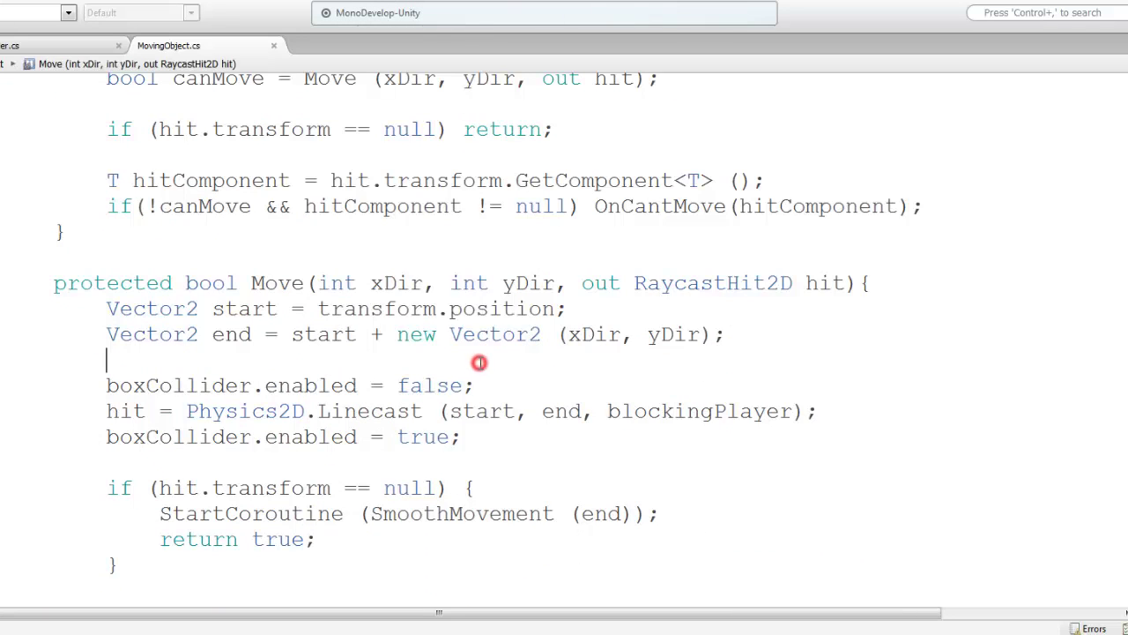
pyautogui.scroll(-3, 480, 362)
pyautogui.scroll(-1, 480, 363)
pyautogui.scroll(-3, 480, 363)
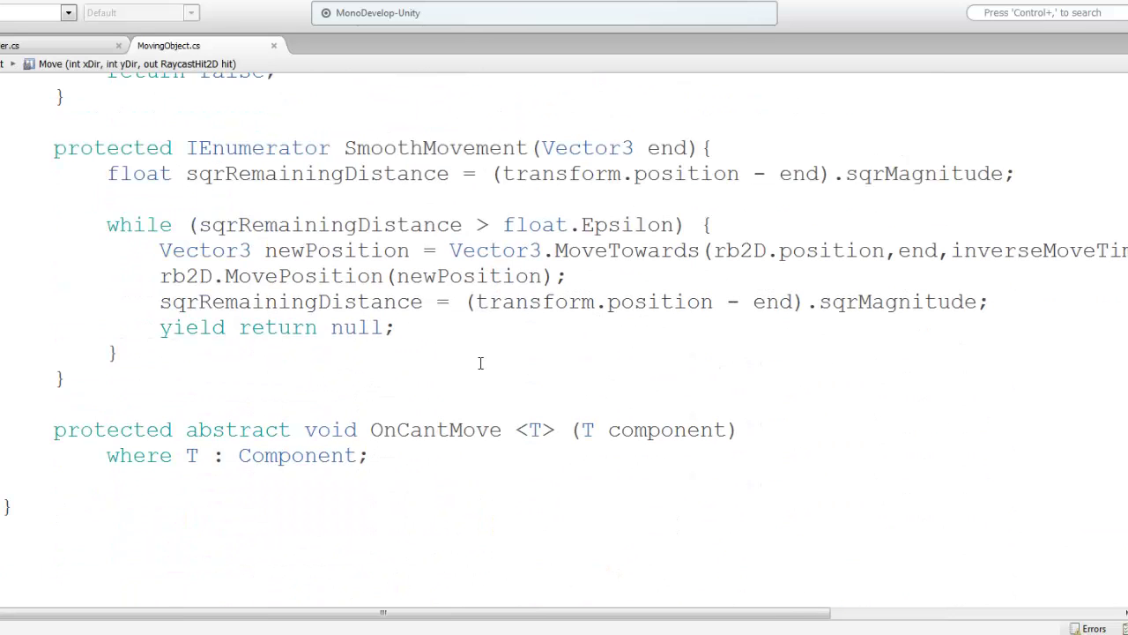
pyautogui.click(278, 382)
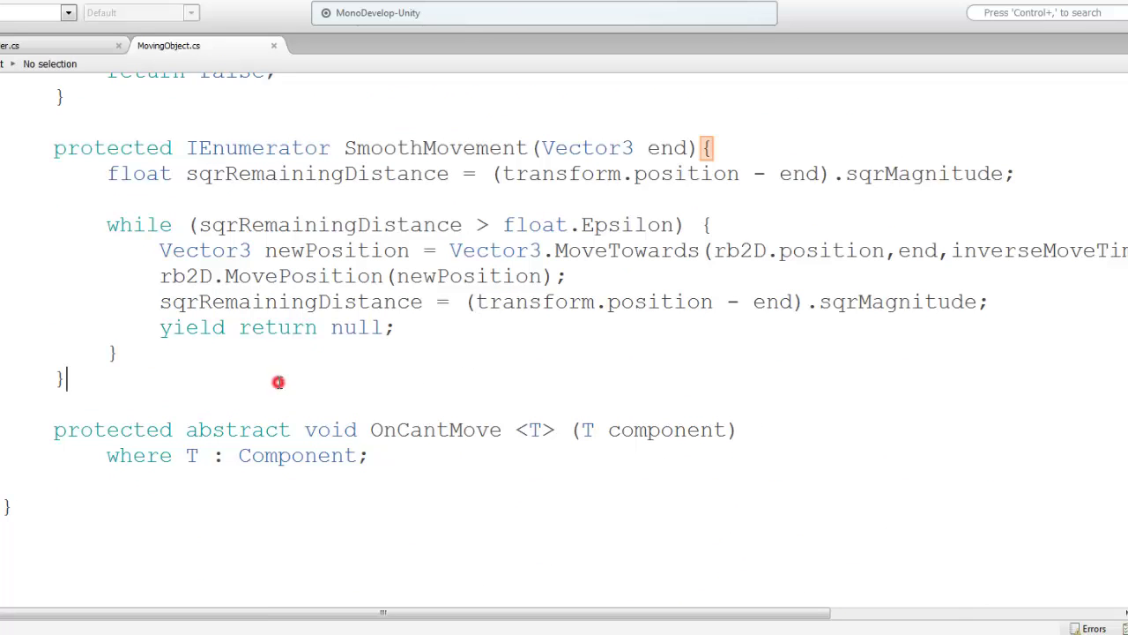
pyautogui.scroll(1, 278, 381)
pyautogui.scroll(2, 277, 382)
pyautogui.scroll(1, 278, 381)
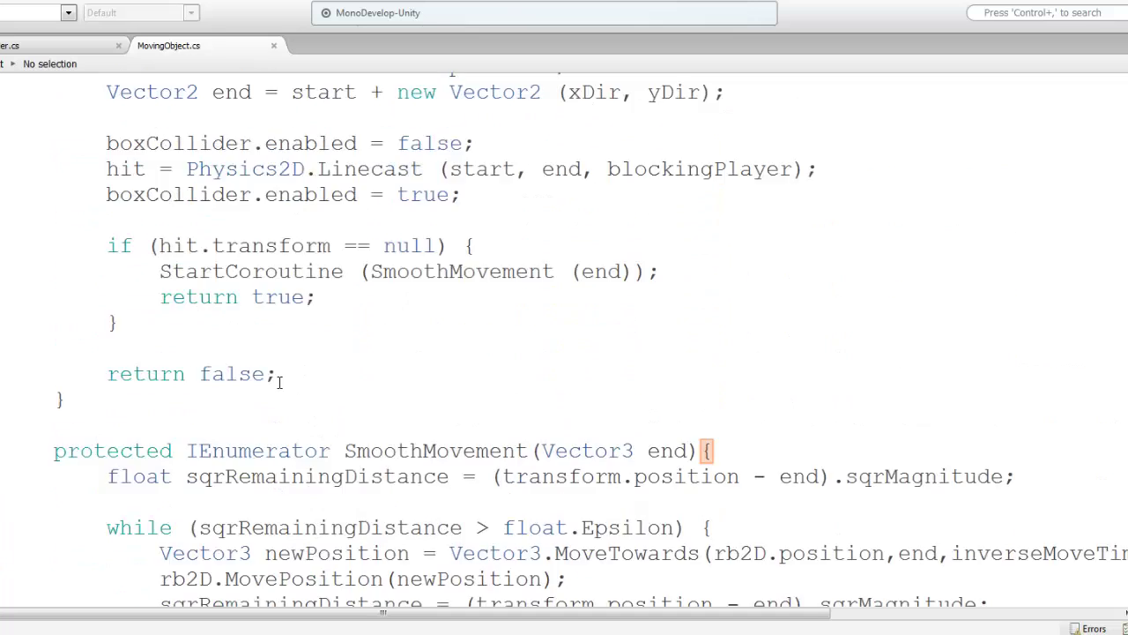
pyautogui.scroll(1, 278, 381)
pyautogui.scroll(1, 278, 381)
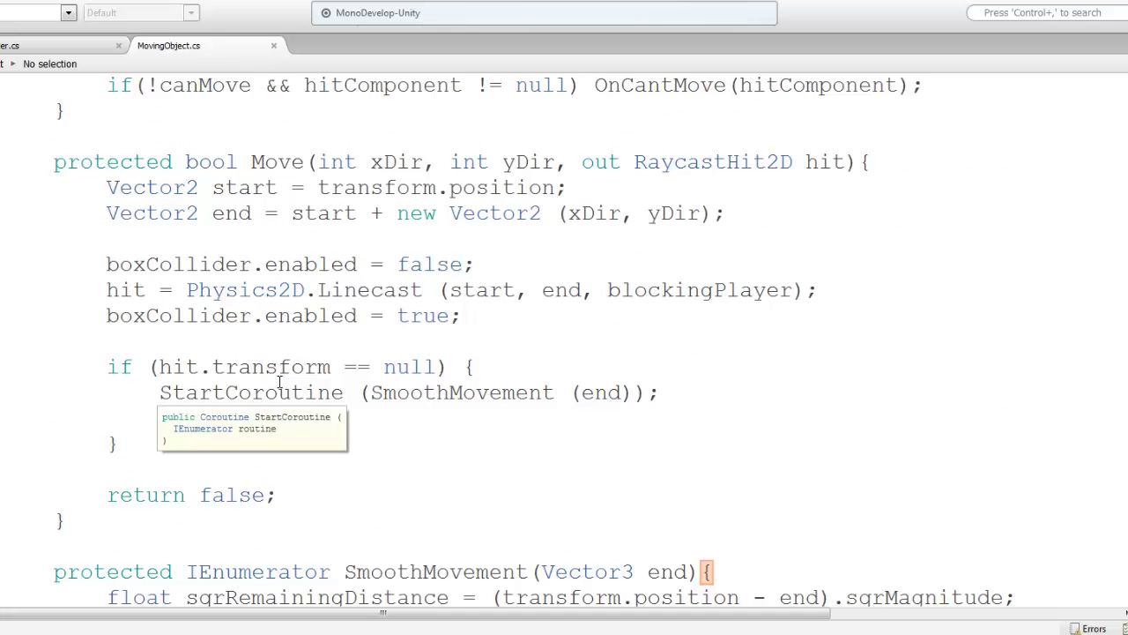
pyautogui.click(303, 336)
pyautogui.scroll(4, 302, 334)
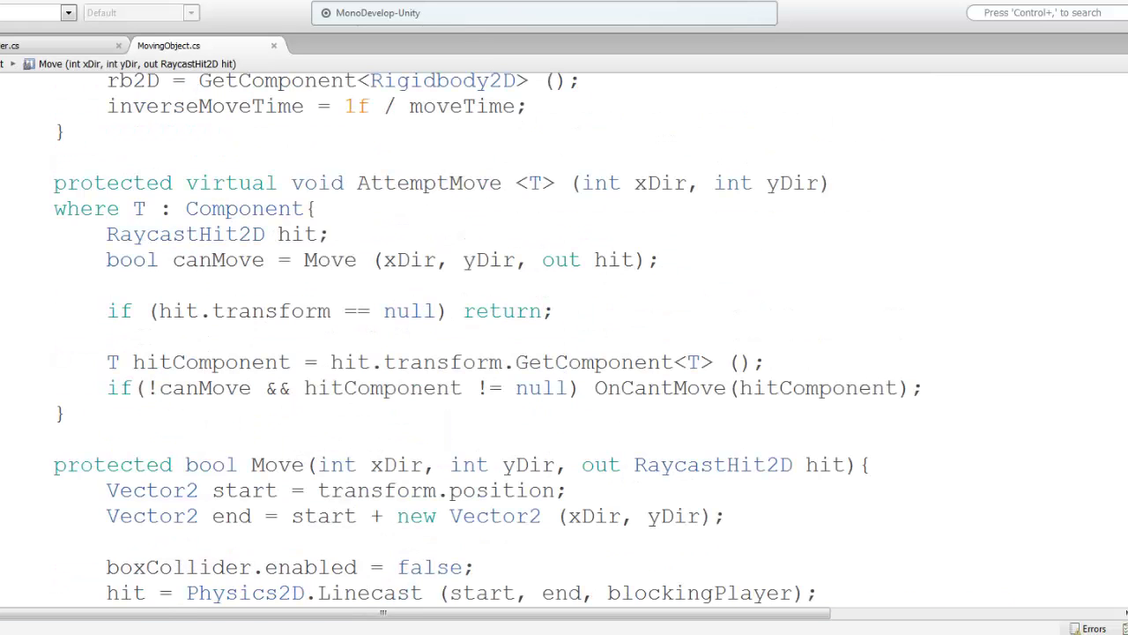
pyautogui.click(356, 422)
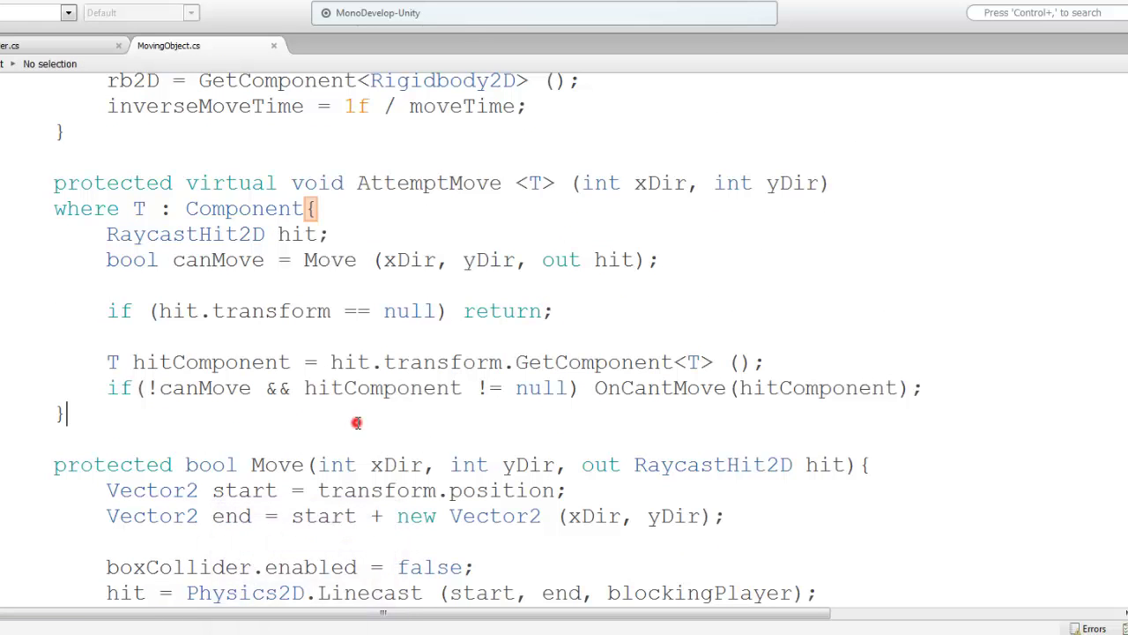
pyautogui.scroll(2, 356, 422)
pyautogui.scroll(1, 356, 422)
pyautogui.scroll(-1, 356, 422)
pyautogui.click(539, 303)
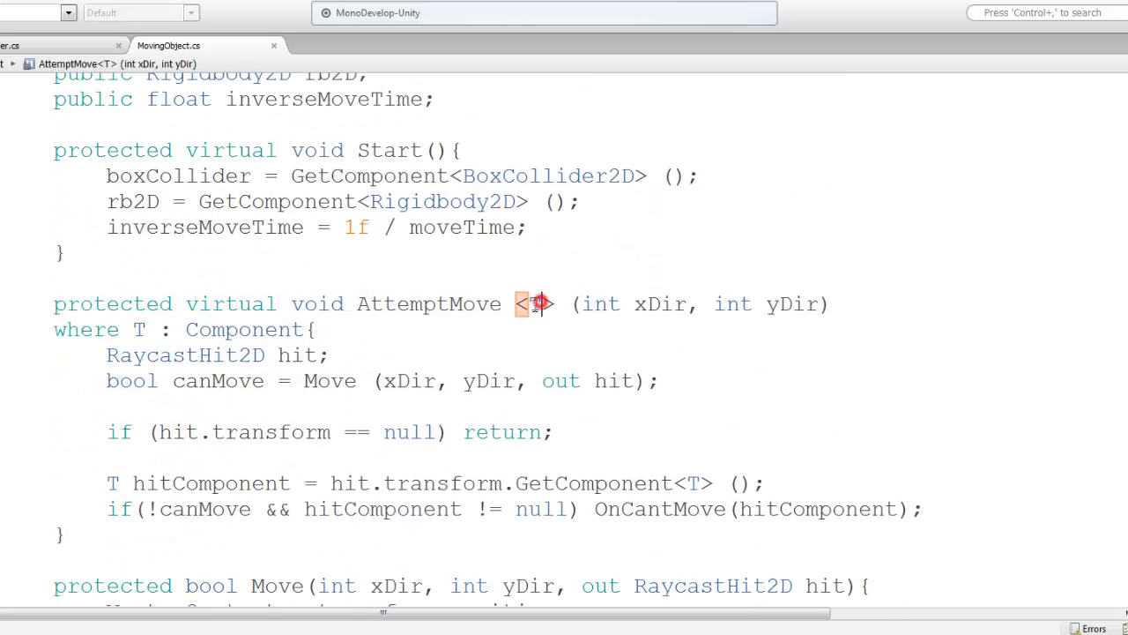
pyautogui.doubleClick(538, 304)
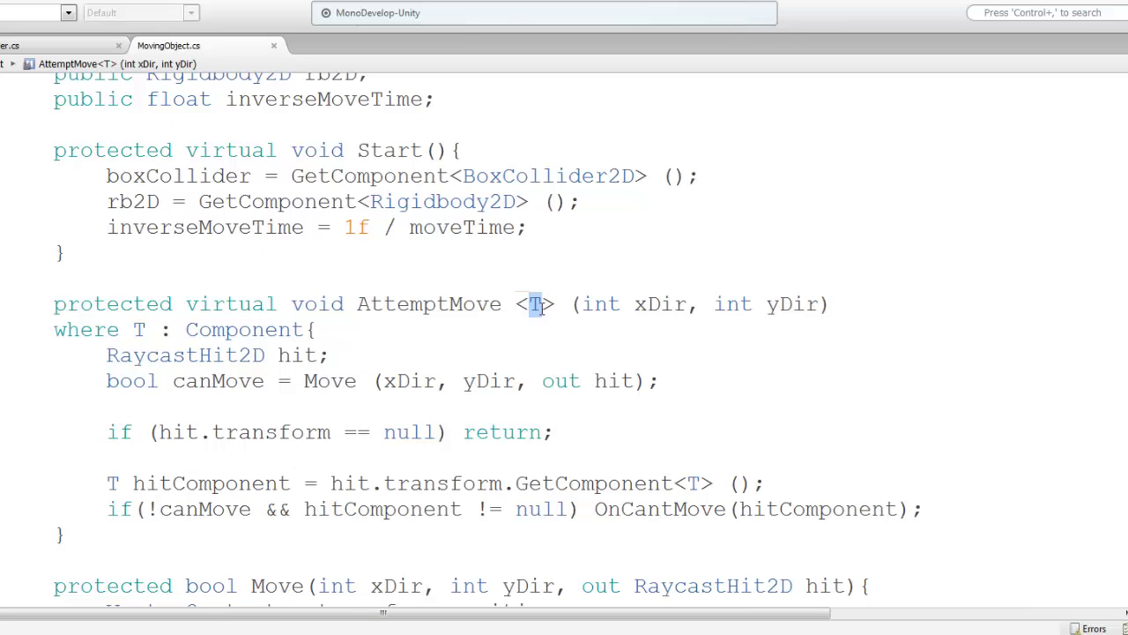
pyautogui.doubleClick(215, 329)
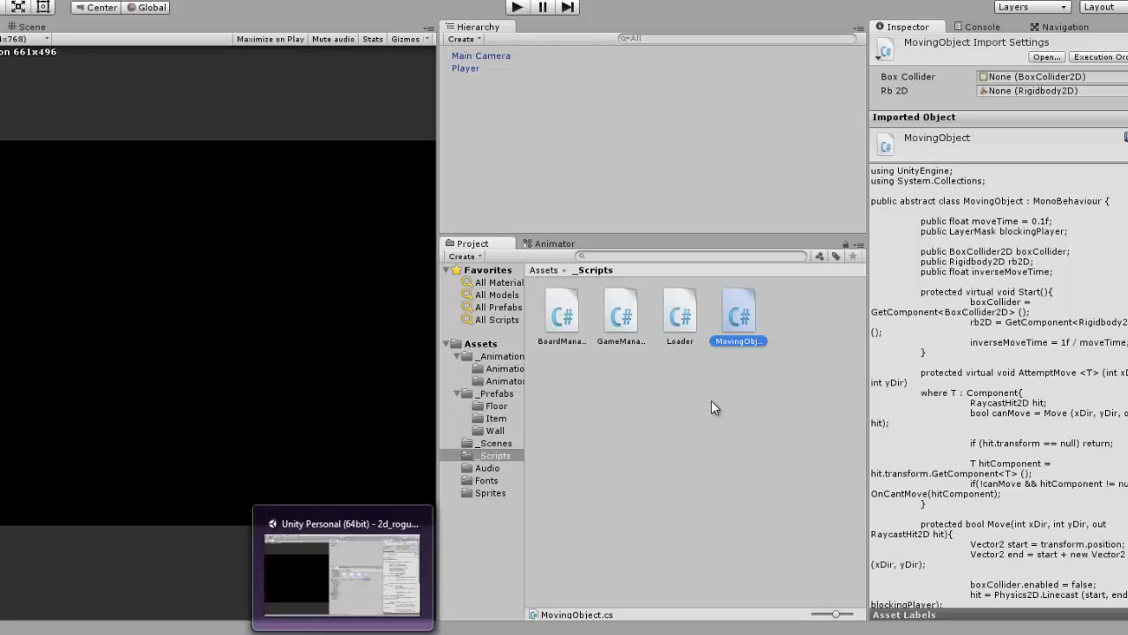
# Create a C# script named Wall in _Scripts and open it in MonoDevelop.
pyautogui.rightClick(686, 378)
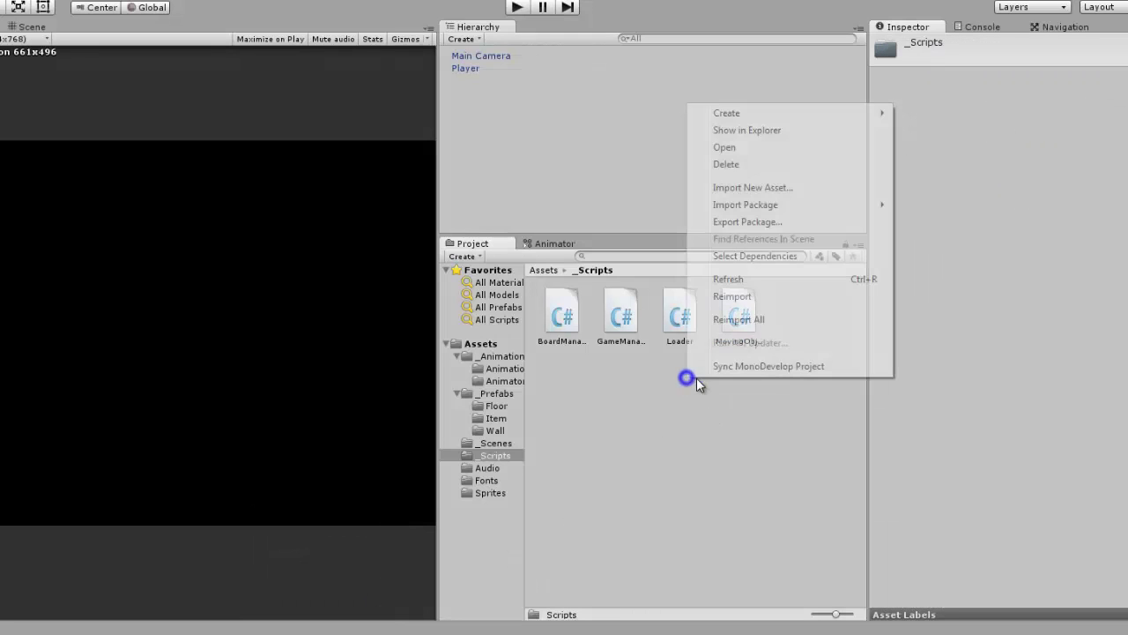
pyautogui.click(770, 112)
pyautogui.click(939, 130)
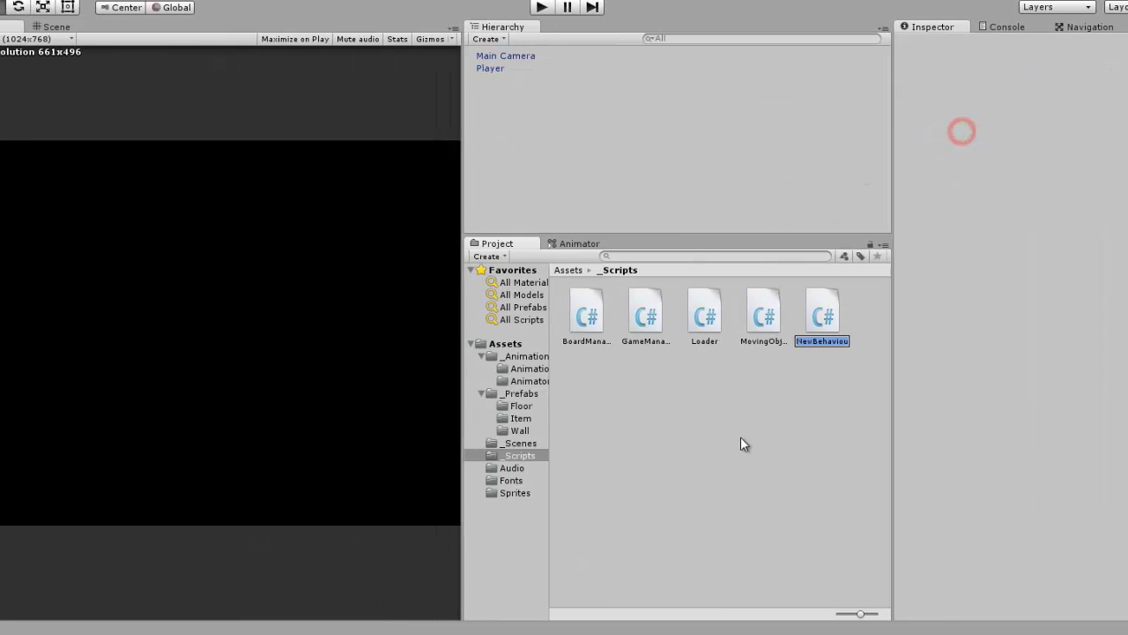
pyautogui.write('Wall')
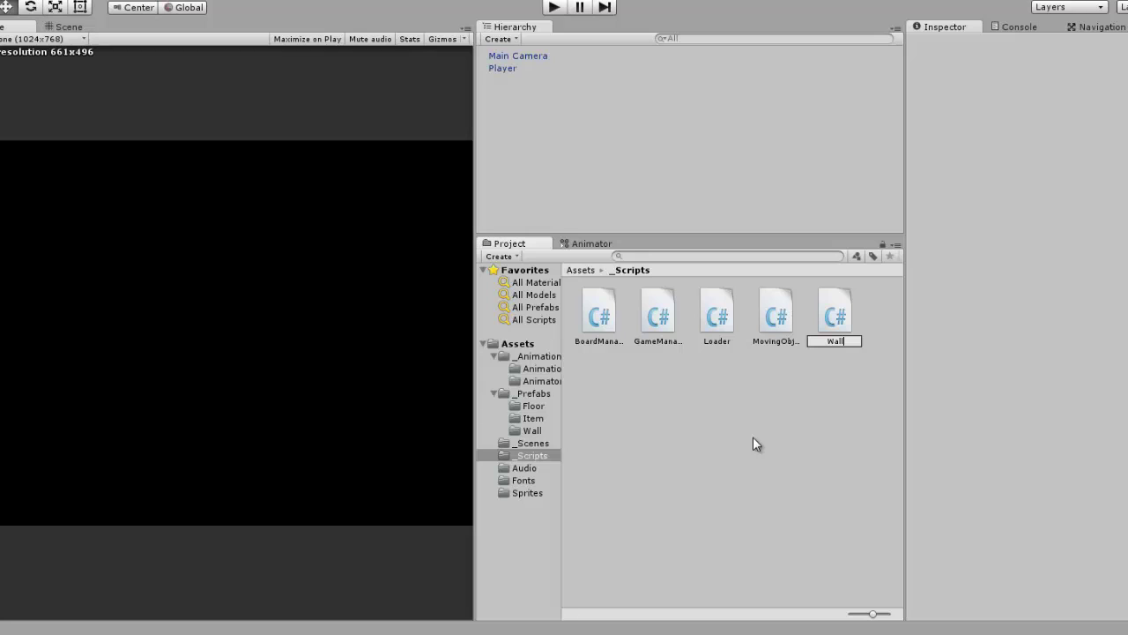
pyautogui.press('Return')
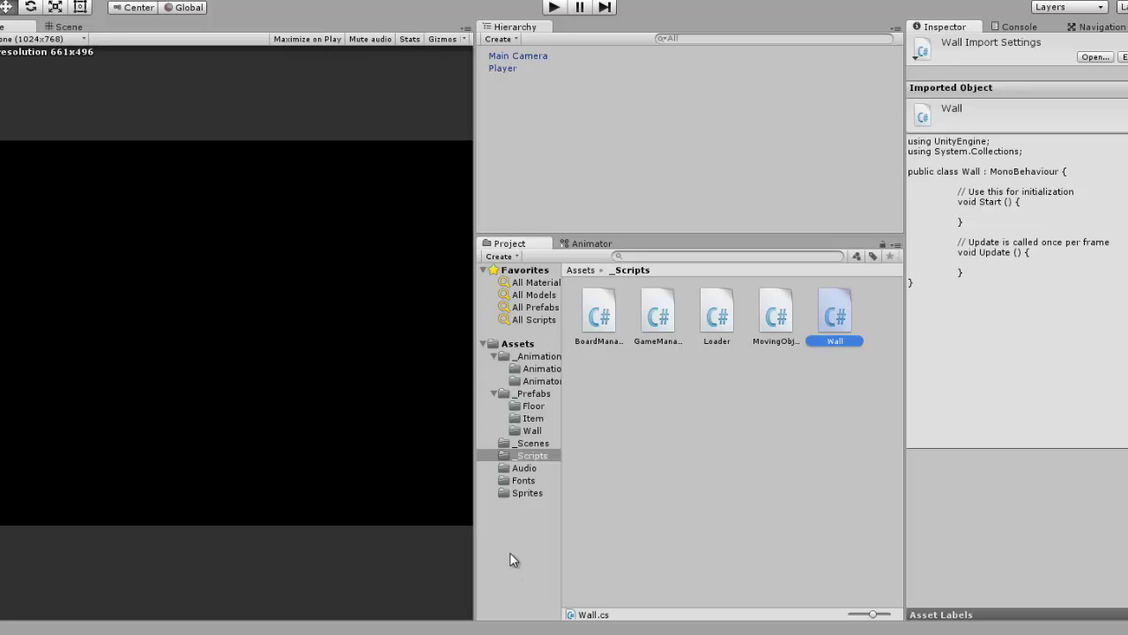
pyautogui.click(831, 323)
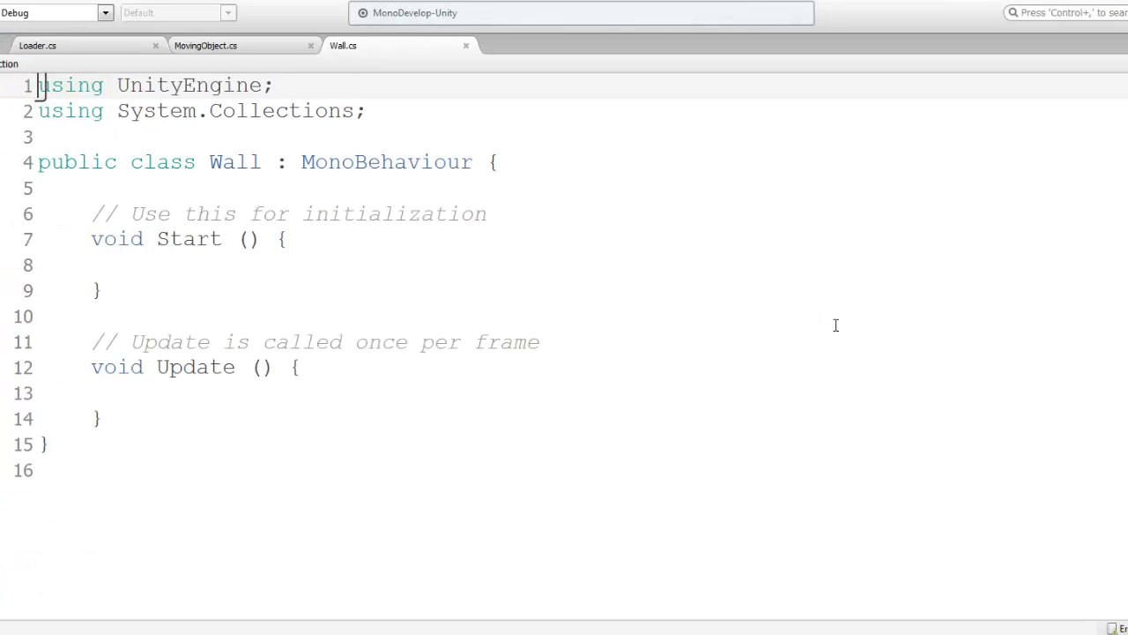
# Start a new Sprite field line at the top of the Wall class.
pyautogui.click(364, 218)
pyautogui.click(358, 158)
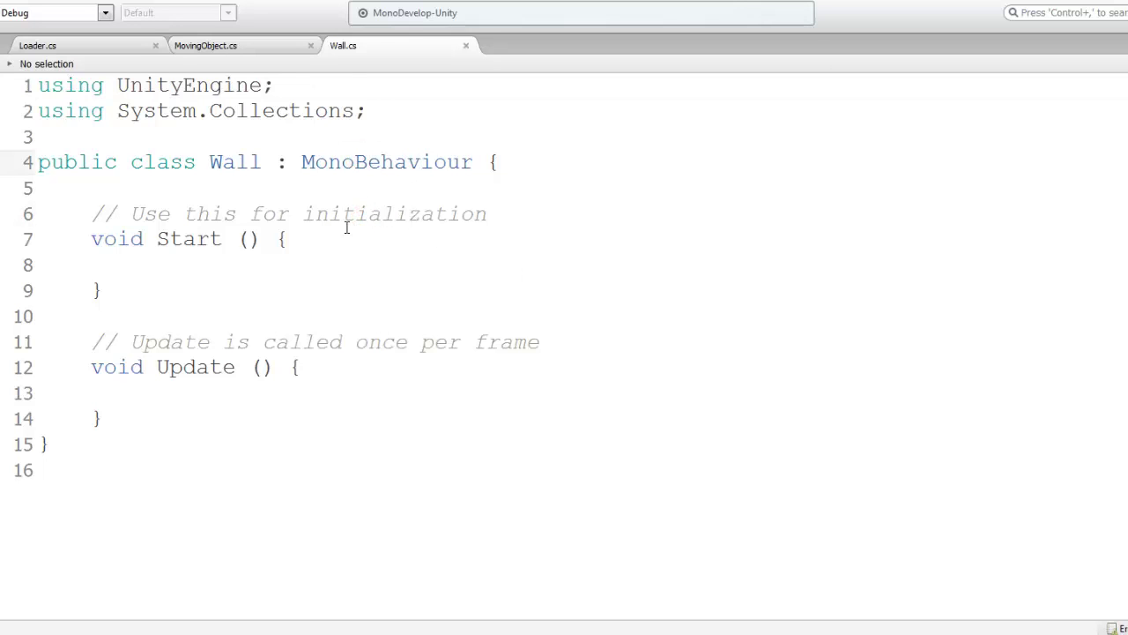
pyautogui.click(337, 187)
pyautogui.press('Return')
pyautogui.press('Return')
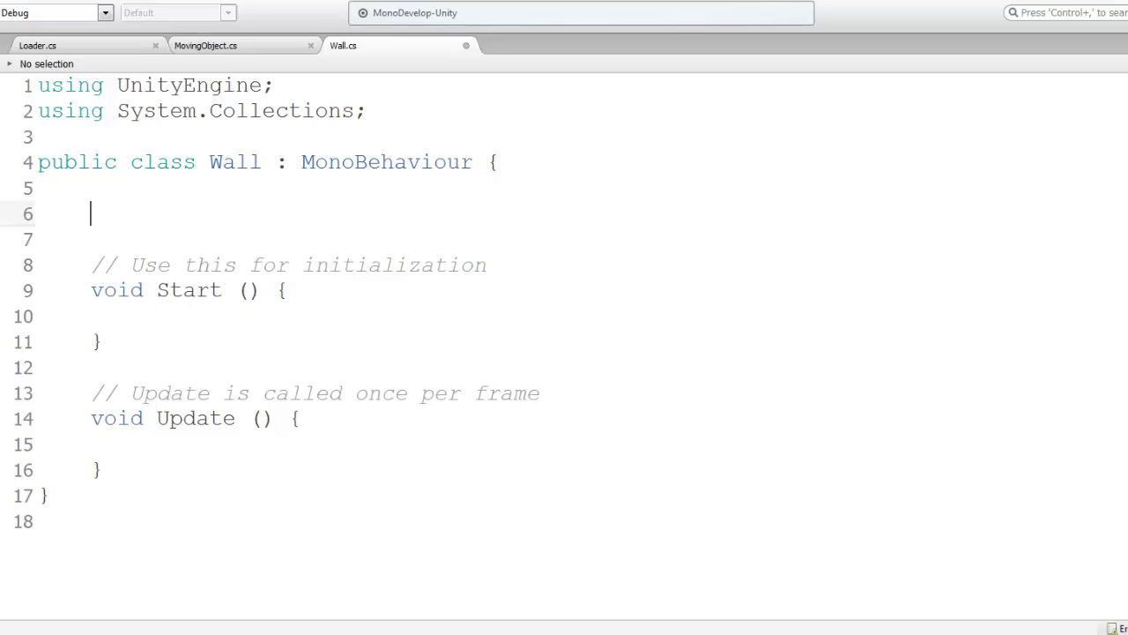
pyautogui.write('Space[rote')
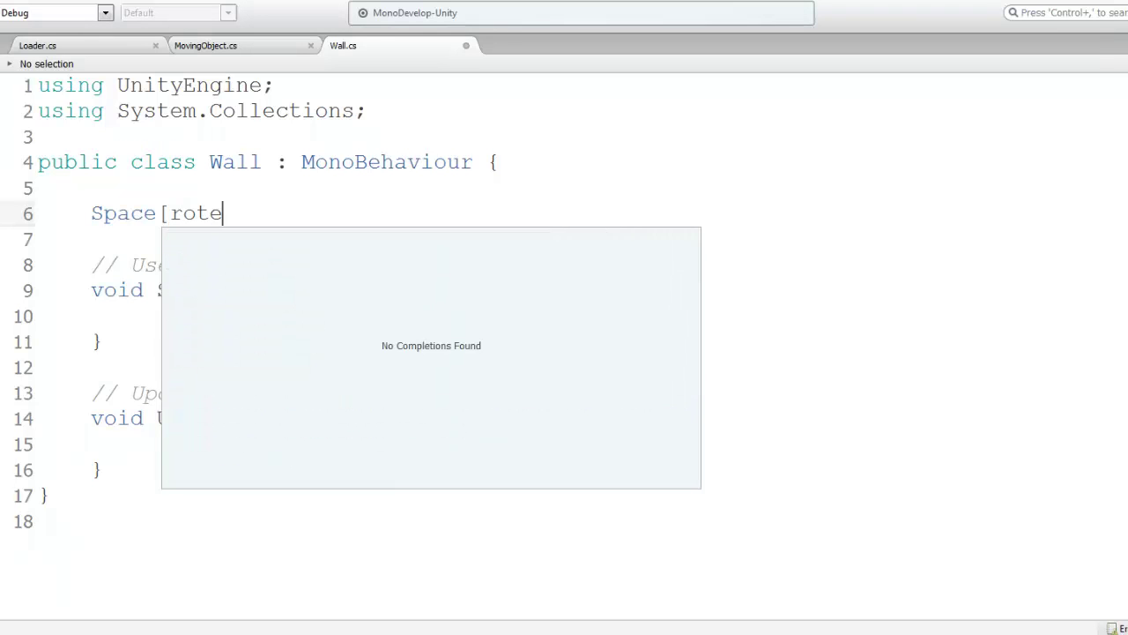
pyautogui.press('BackSpace')
pyautogui.press('BackSpace')
pyautogui.press('BackSpace')
pyautogui.press('BackSpace')
pyautogui.hotkey('ctrl', 'shift', 'Left')
pyautogui.write('S')
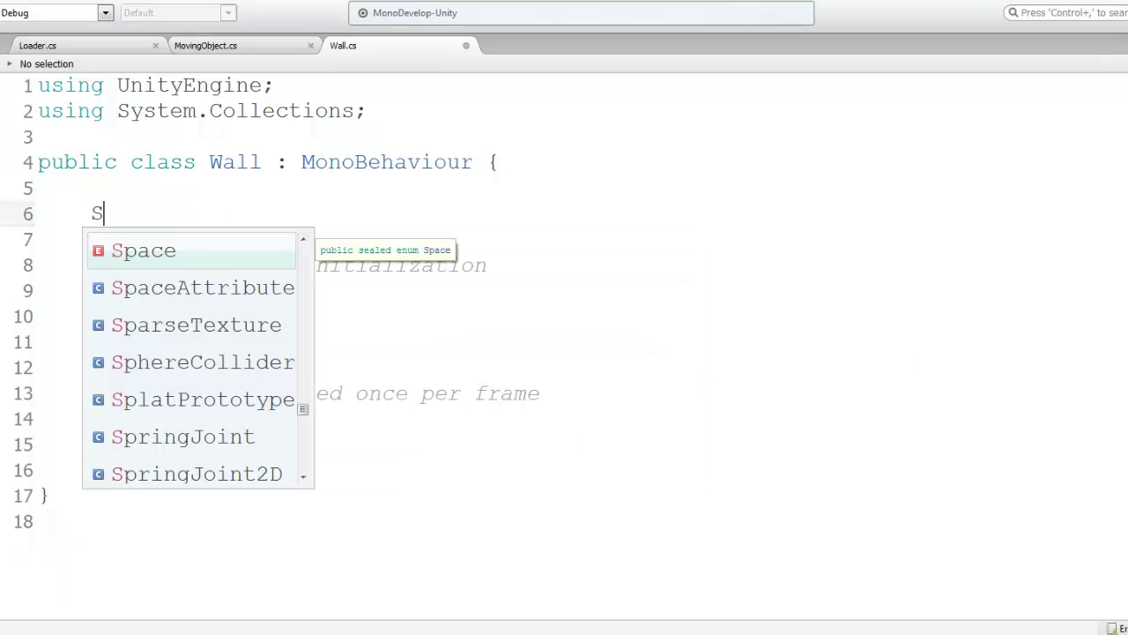
pyautogui.write('prite')
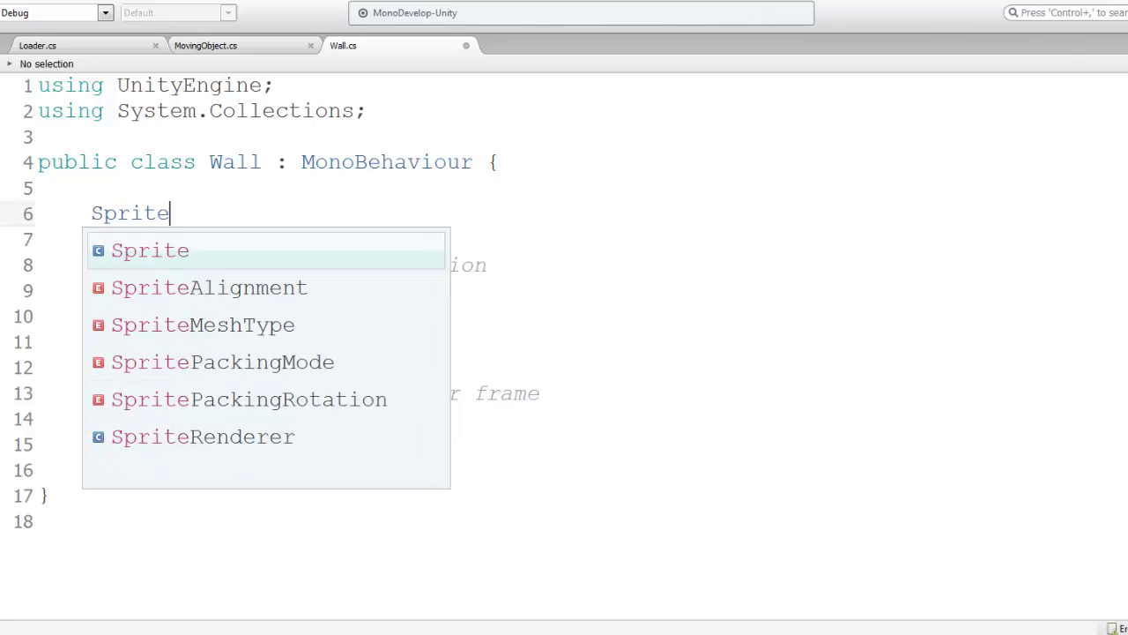
pyautogui.press('Escape')
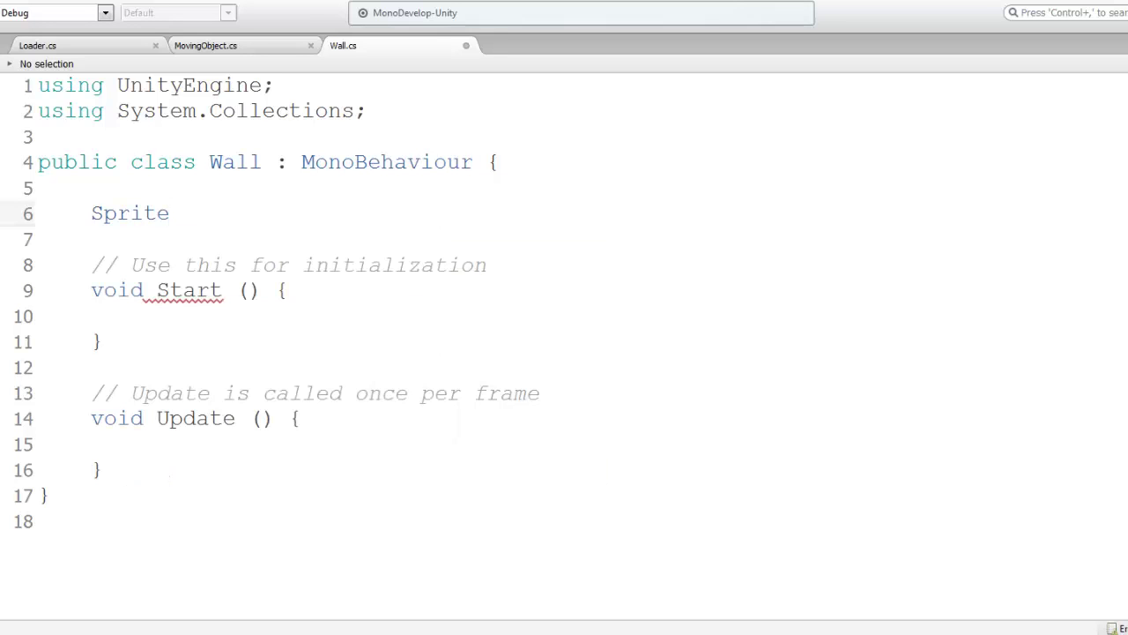
# Make the field public and name it dmgSprite.
pyautogui.click(91, 214)
pyautogui.write('publi')
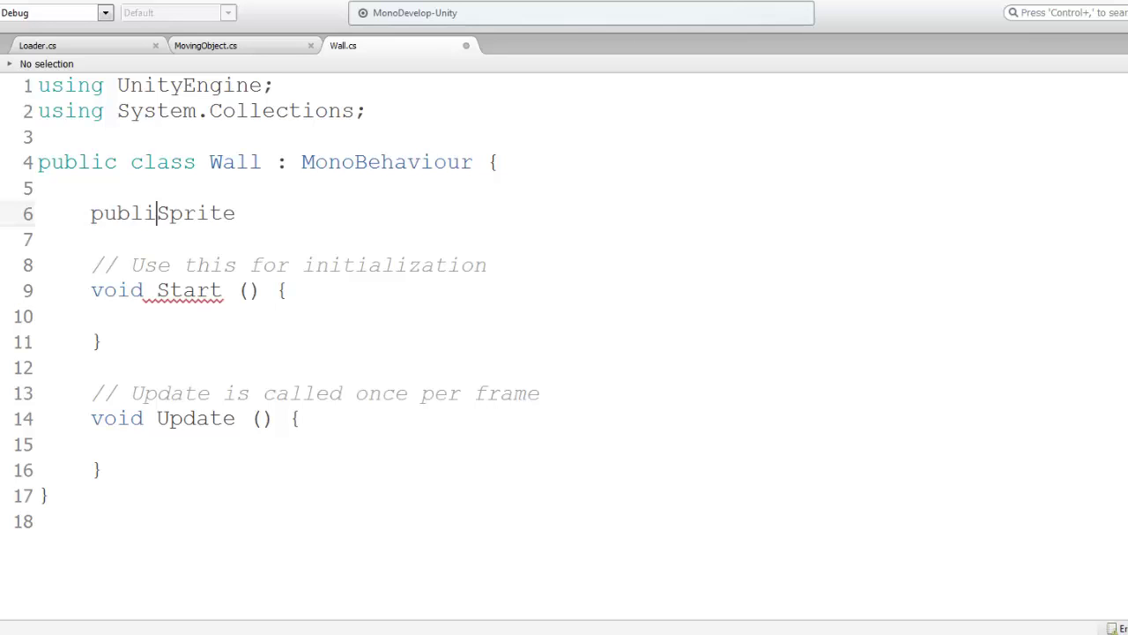
pyautogui.write('c')
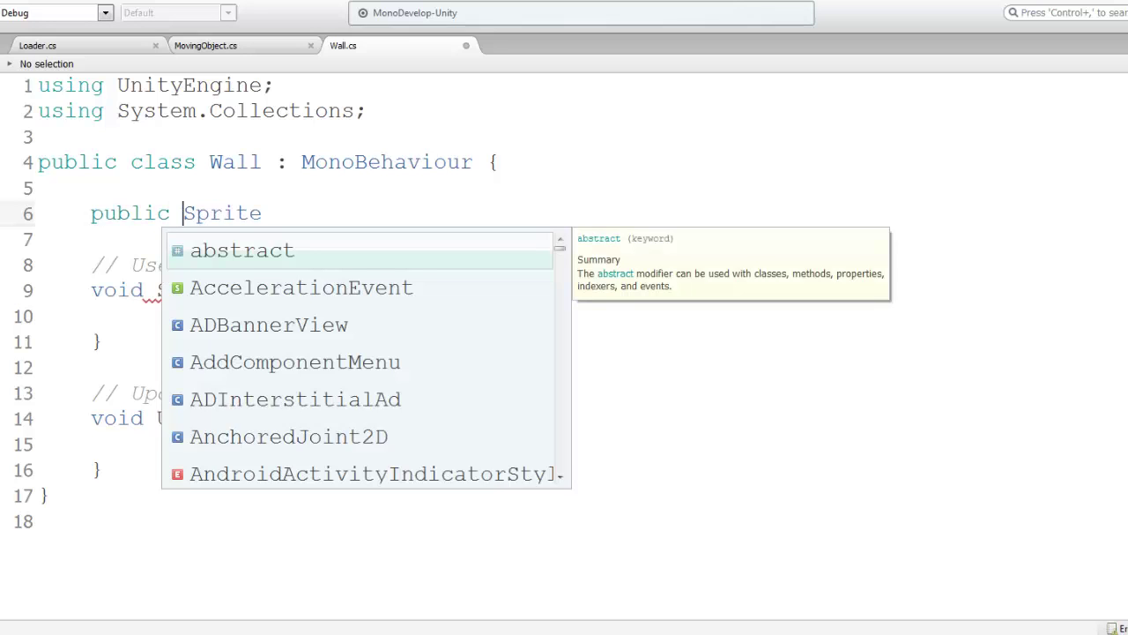
pyautogui.press('Up')
pyautogui.press('Escape')
pyautogui.click(263, 213)
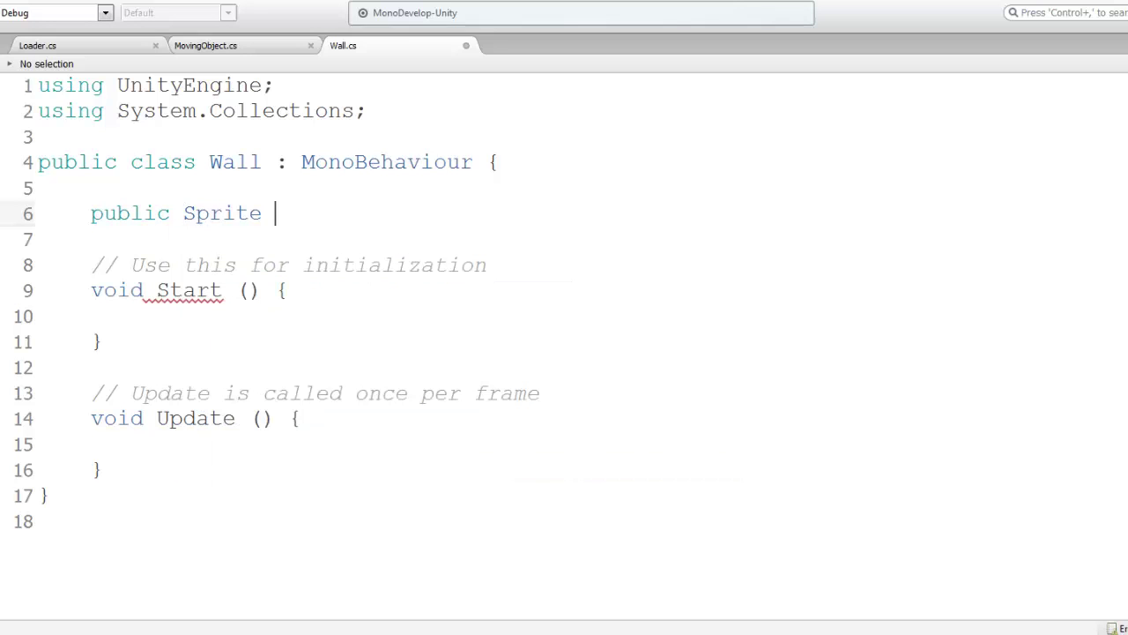
pyautogui.write('dam')
pyautogui.press('BackSpace')
pyautogui.press('BackSpace')
pyautogui.write('mg')
pyautogui.write('Sprite;')
# Add a public int hp field initialised to 4.
pyautogui.press('Return')
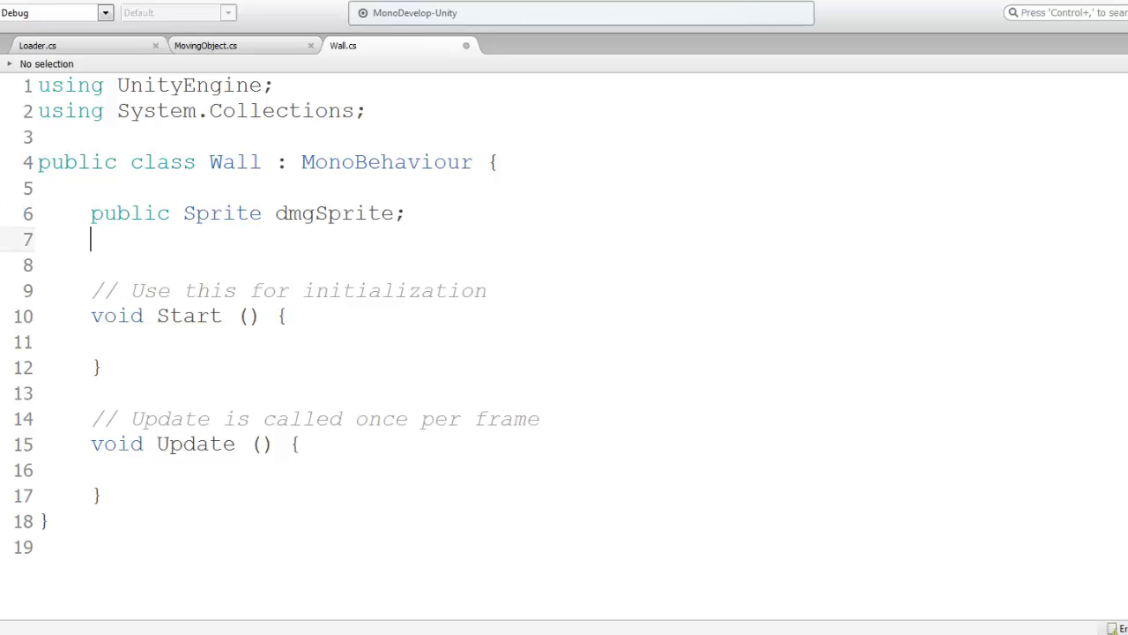
pyautogui.write('pu')
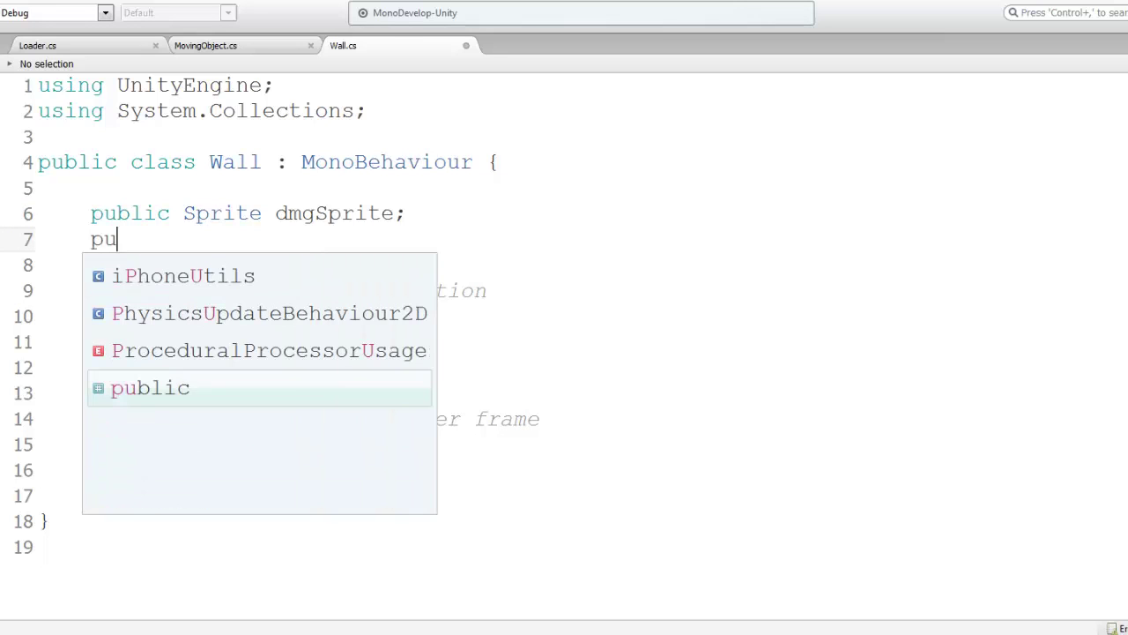
pyautogui.press('Return')
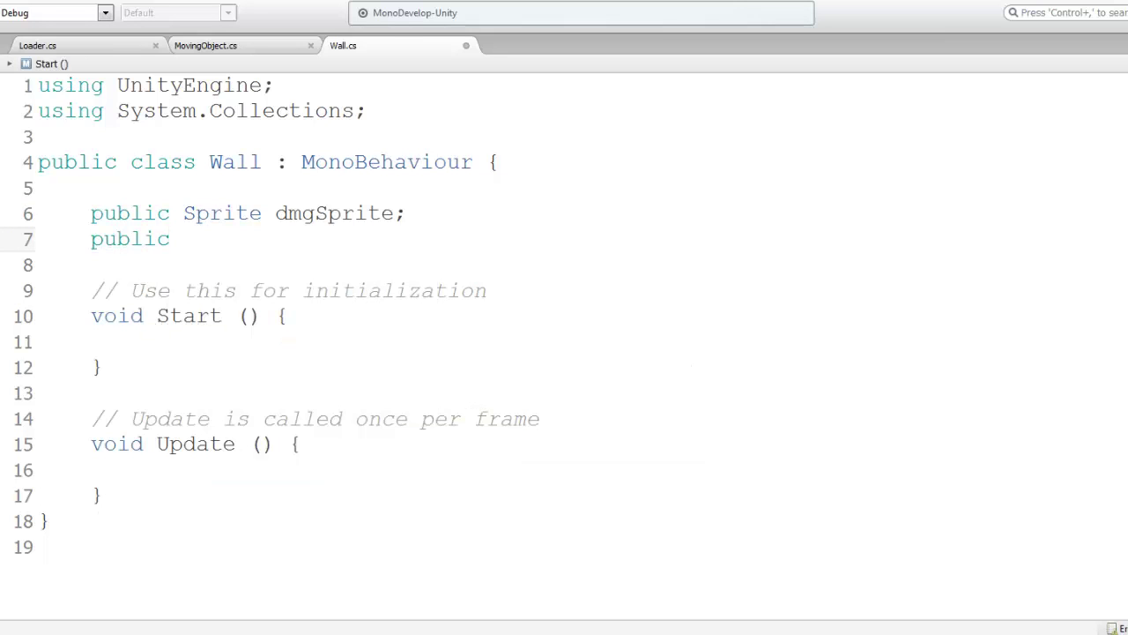
pyautogui.write('int hp')
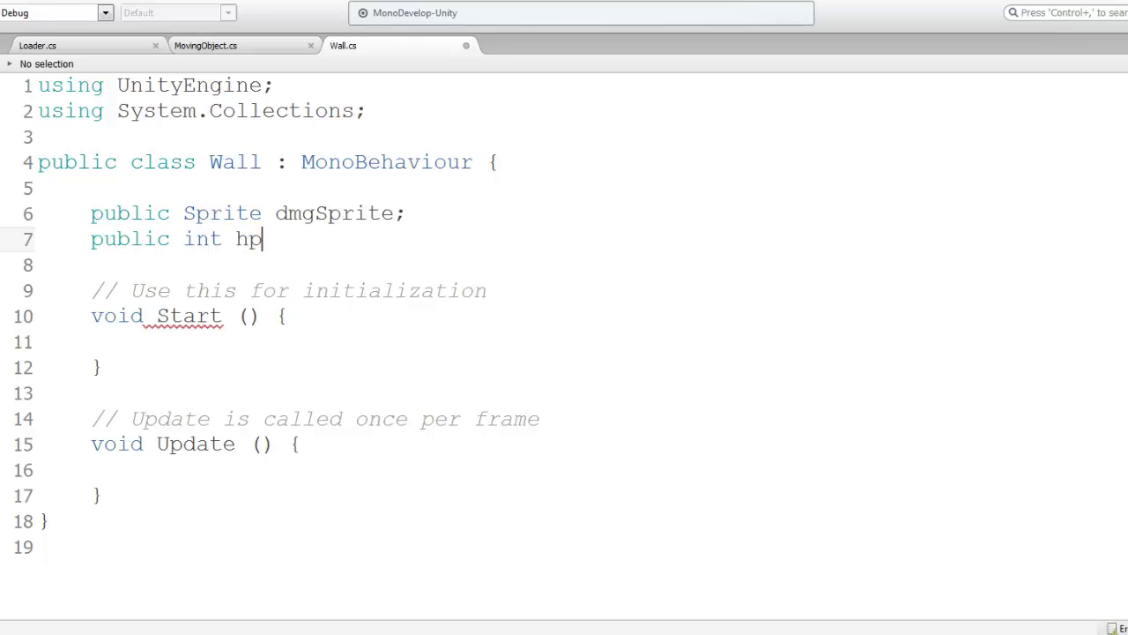
pyautogui.write(' = 4')
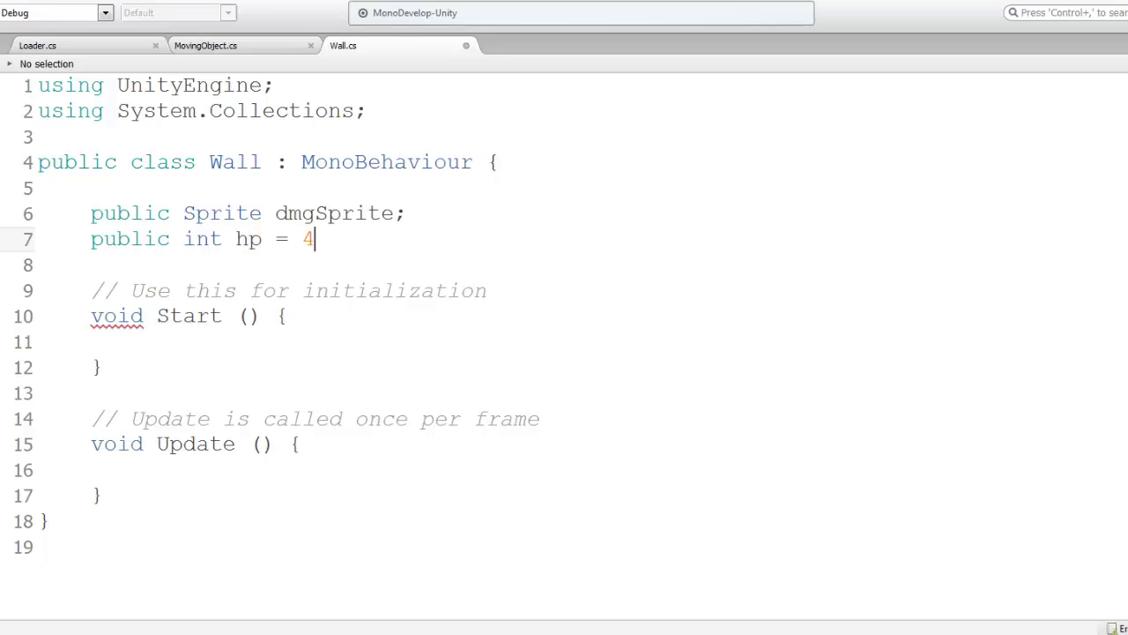
pyautogui.press('BackSpace')
pyautogui.write('4')
pyautogui.write(';')
# Begin another public Sprite field on the next line.
pyautogui.press('Return')
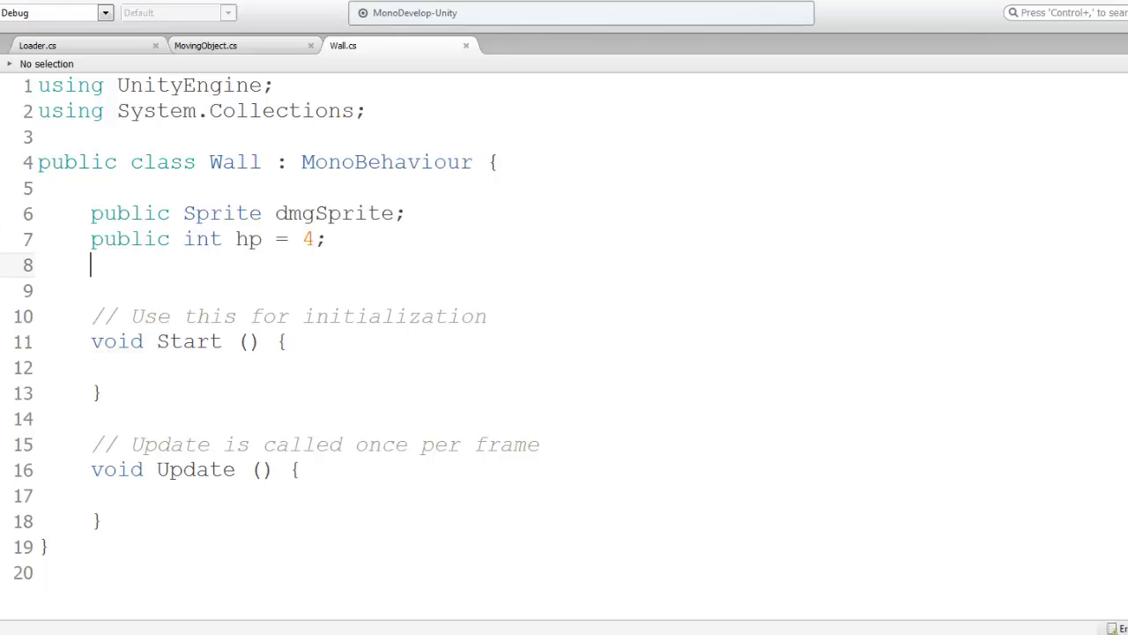
pyautogui.write('pr')
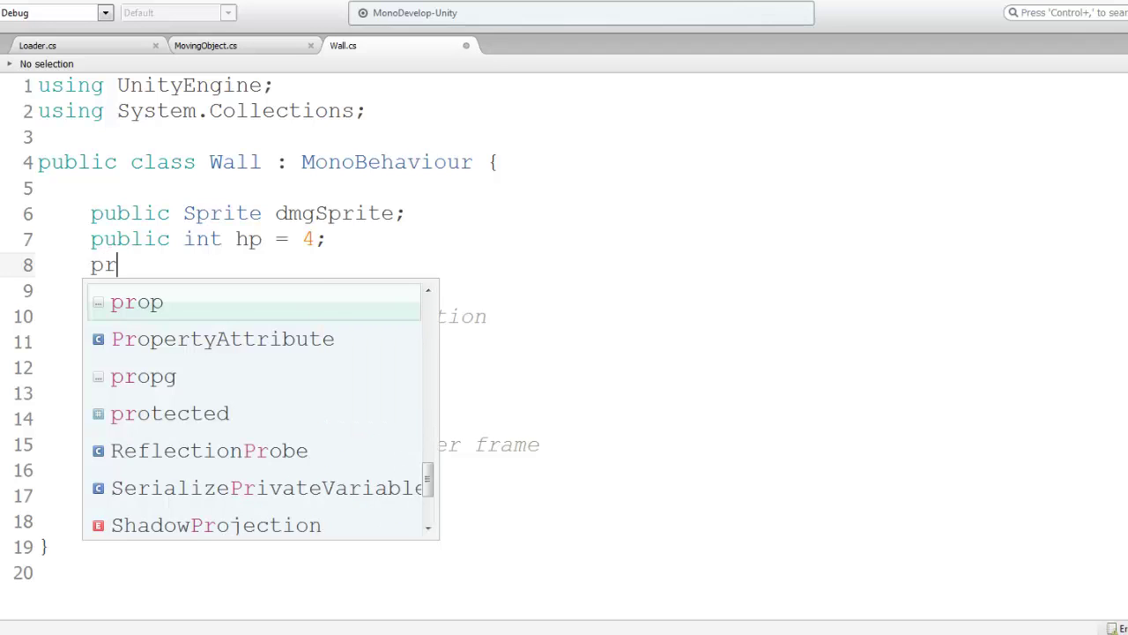
pyautogui.press('BackSpace')
pyautogui.write('u')
pyautogui.press('Return')
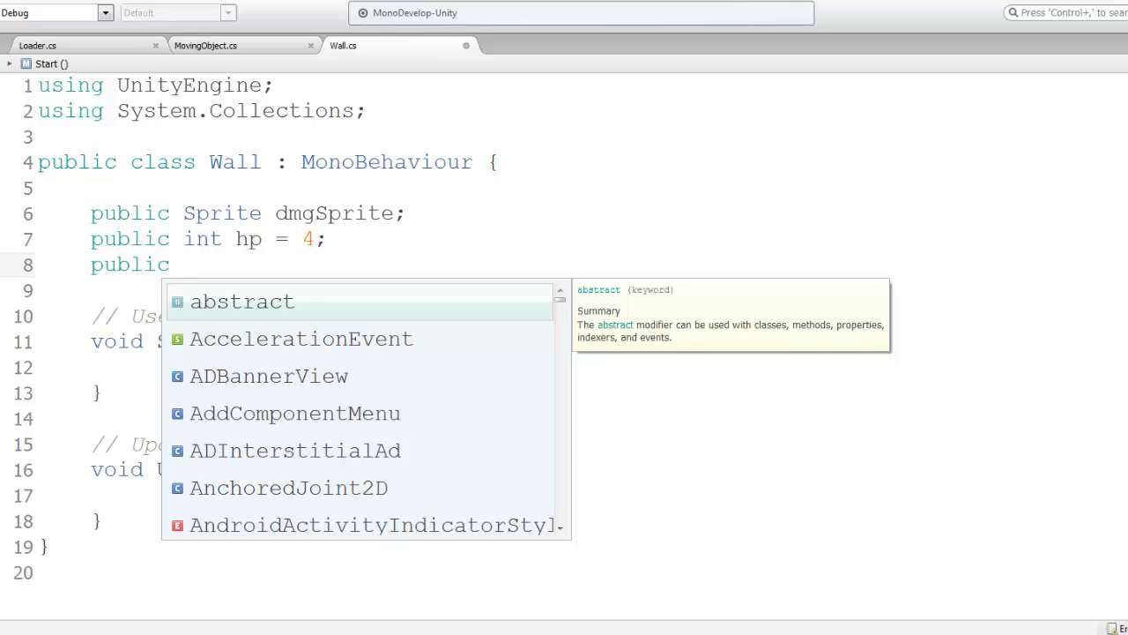
pyautogui.write('Spri')
pyautogui.press('Return')
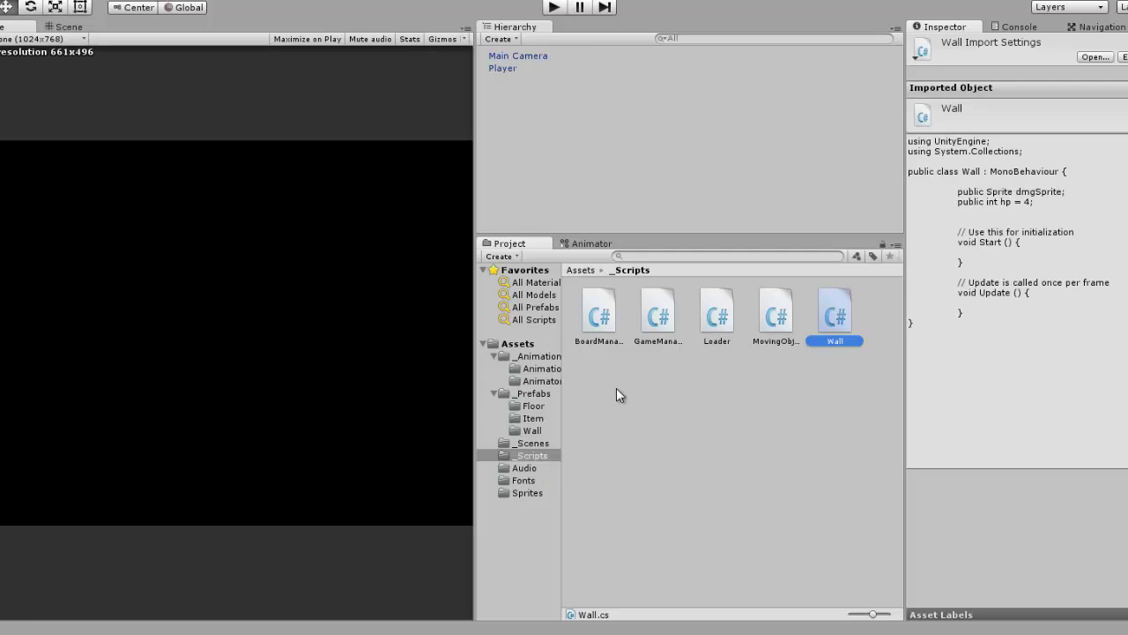
pyautogui.click(533, 430)
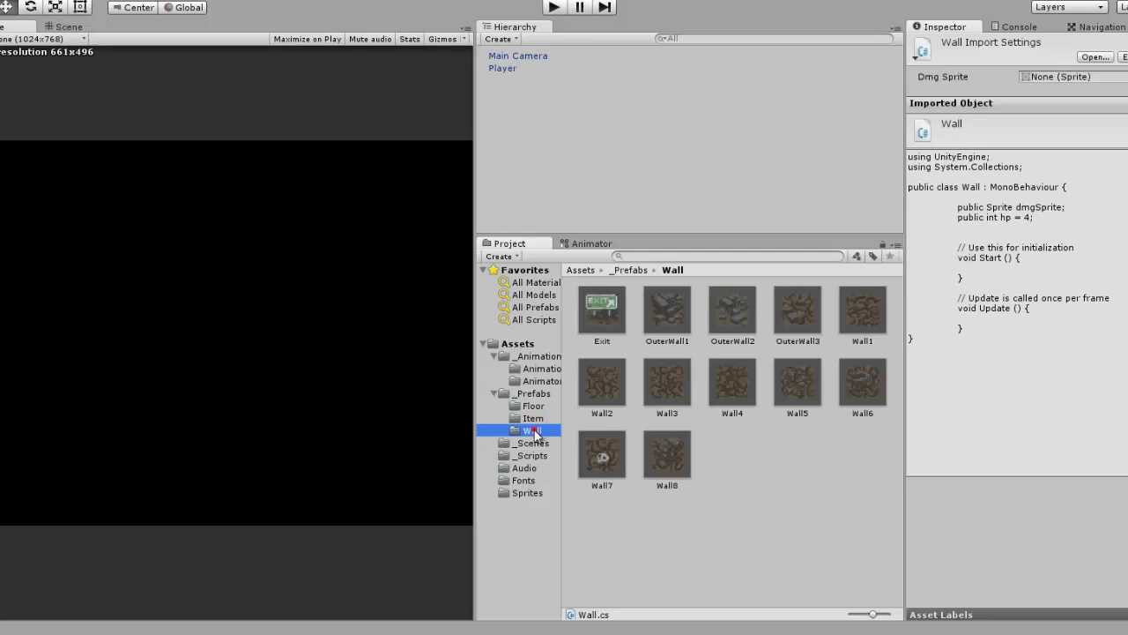
pyautogui.click(665, 315)
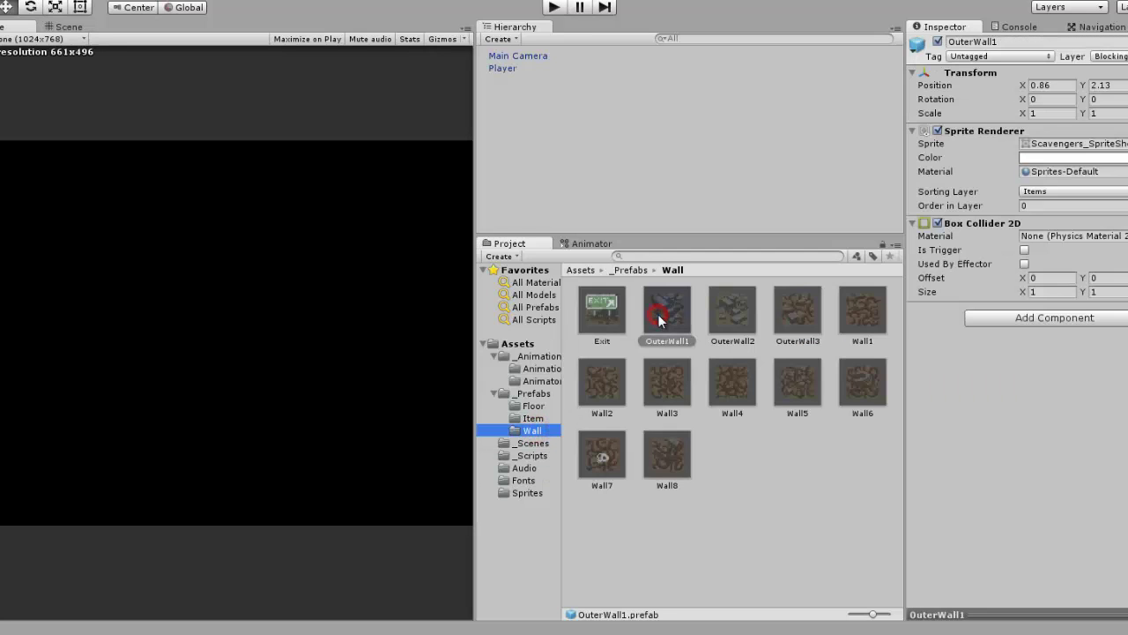
pyautogui.click(1073, 142)
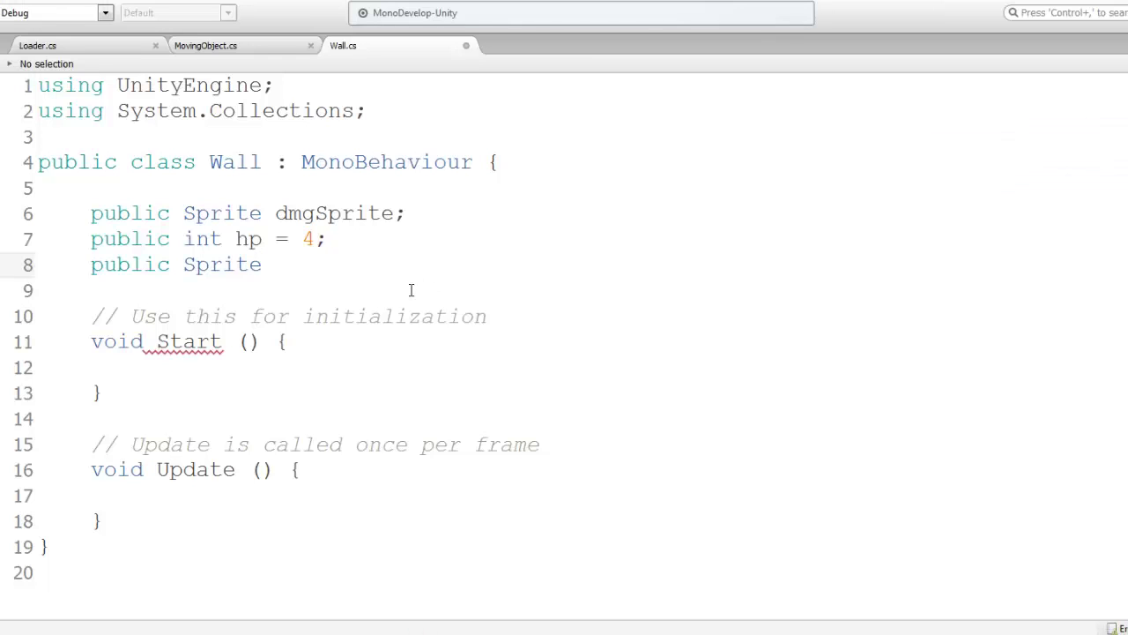
# Declare a public SpriteRenderer spriteRenderer field in the Wall class.
pyautogui.hotkey('ctrl', 'space')
pyautogui.write('Re')
pyautogui.press('Return')
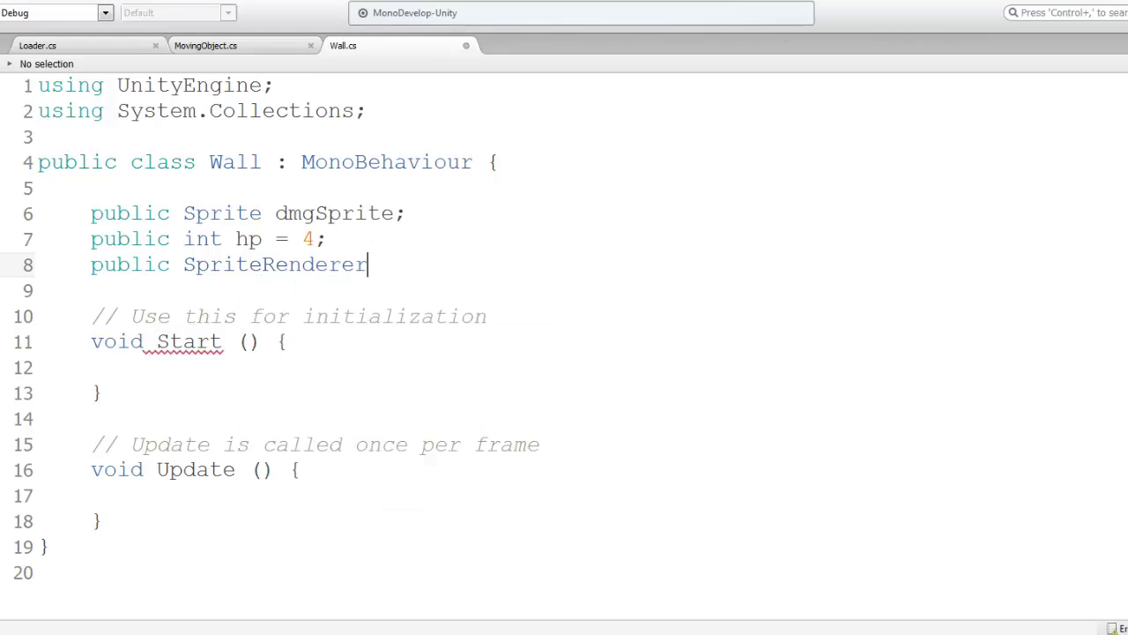
pyautogui.write('=')
pyautogui.click(320, 261)
pyautogui.click(389, 265)
pyautogui.press('BackSpace')
pyautogui.write('SpriteRenderer;')
pyautogui.click(382, 265)
pyautogui.press('Delete')
pyautogui.write('spriteRenderer;')
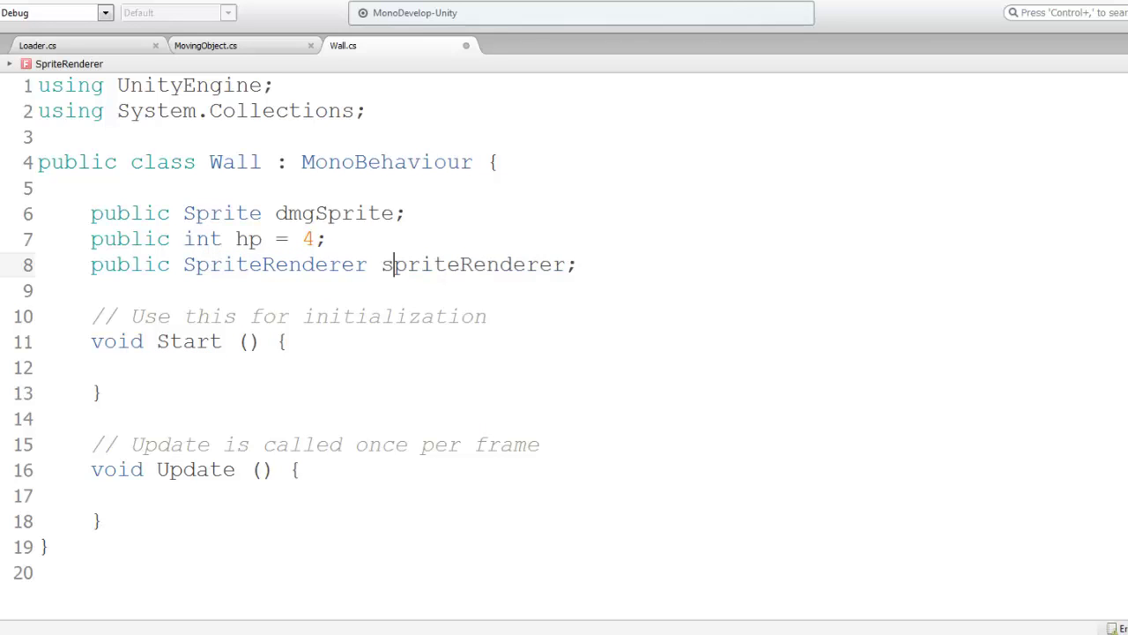
# Assign spriteRenderer = GetComponent<SpriteRenderer>() inside Start.
pyautogui.doubleClick(483, 269)
pyautogui.hotkey('ctrl', 'c')
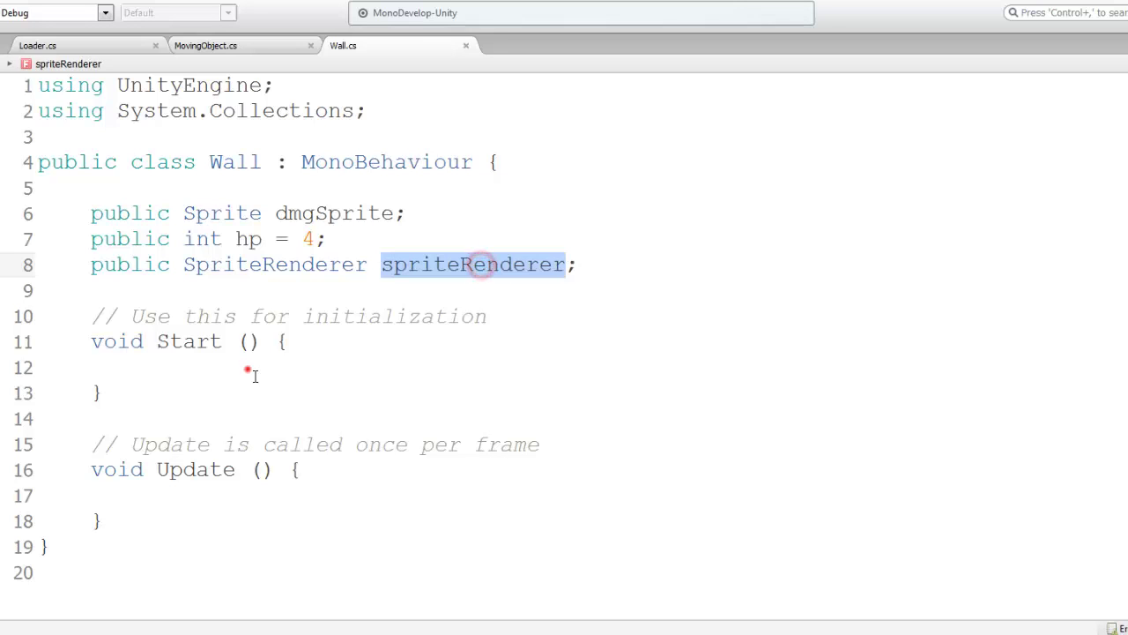
pyautogui.click(250, 370)
pyautogui.press('Tab')
pyautogui.hotkey('ctrl', 'v')
pyautogui.write('= Ge')
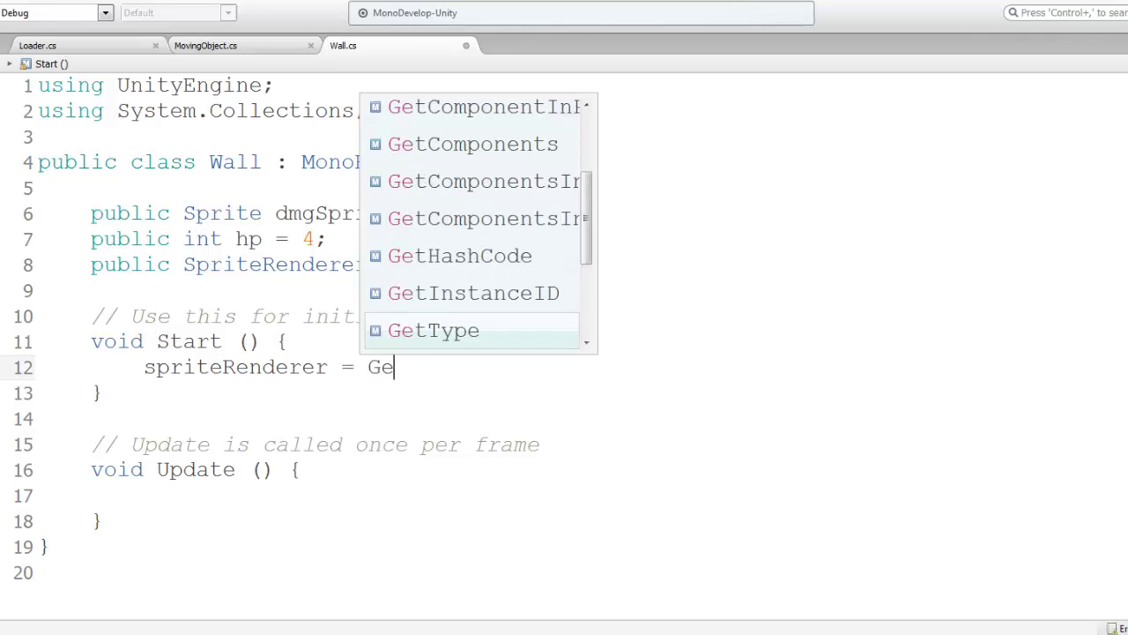
pyautogui.write('tC')
pyautogui.press('Return')
pyautogui.write('<')
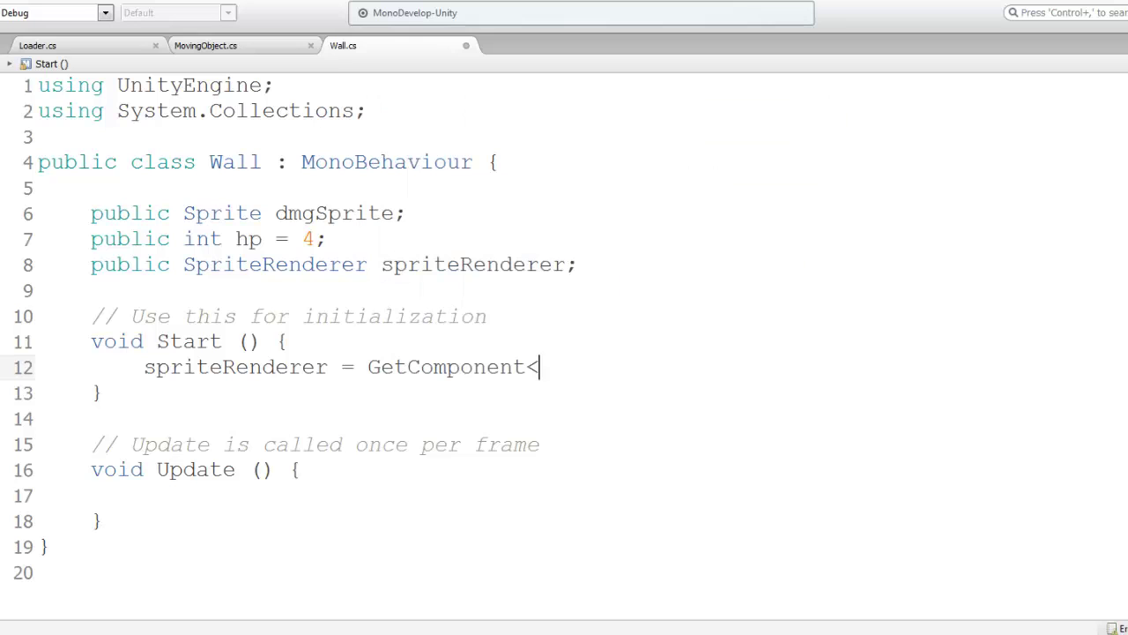
pyautogui.write('Spri')
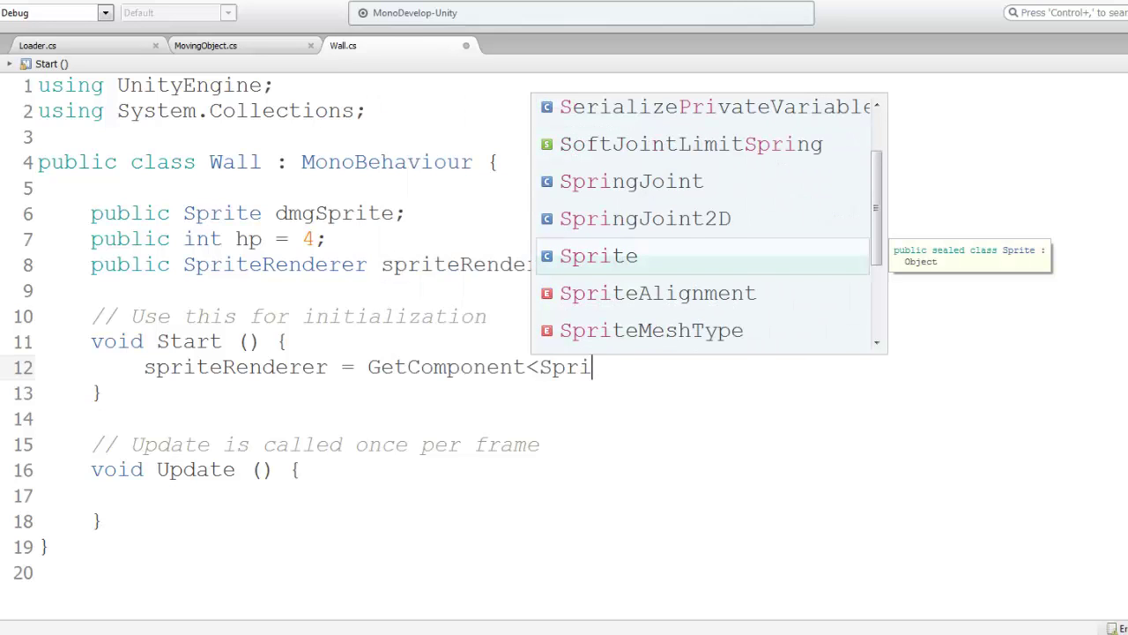
pyautogui.write('teRendere')
pyautogui.press('Return')
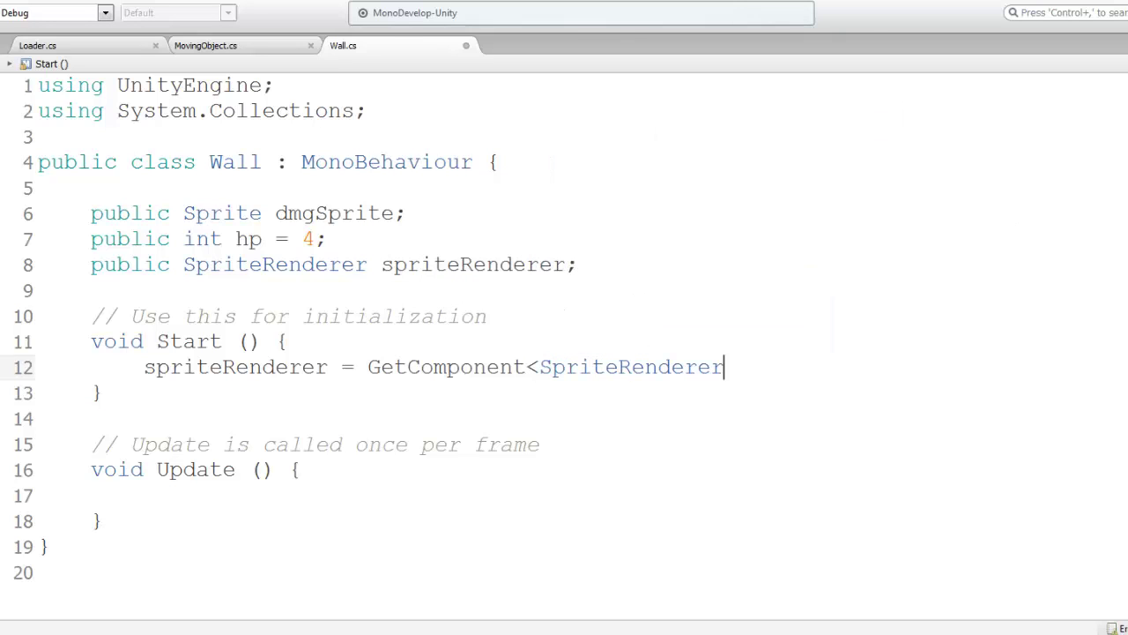
pyautogui.write('> ();')
# Rename Start to Awake and delete the empty Update method.
pyautogui.doubleClick(166, 335)
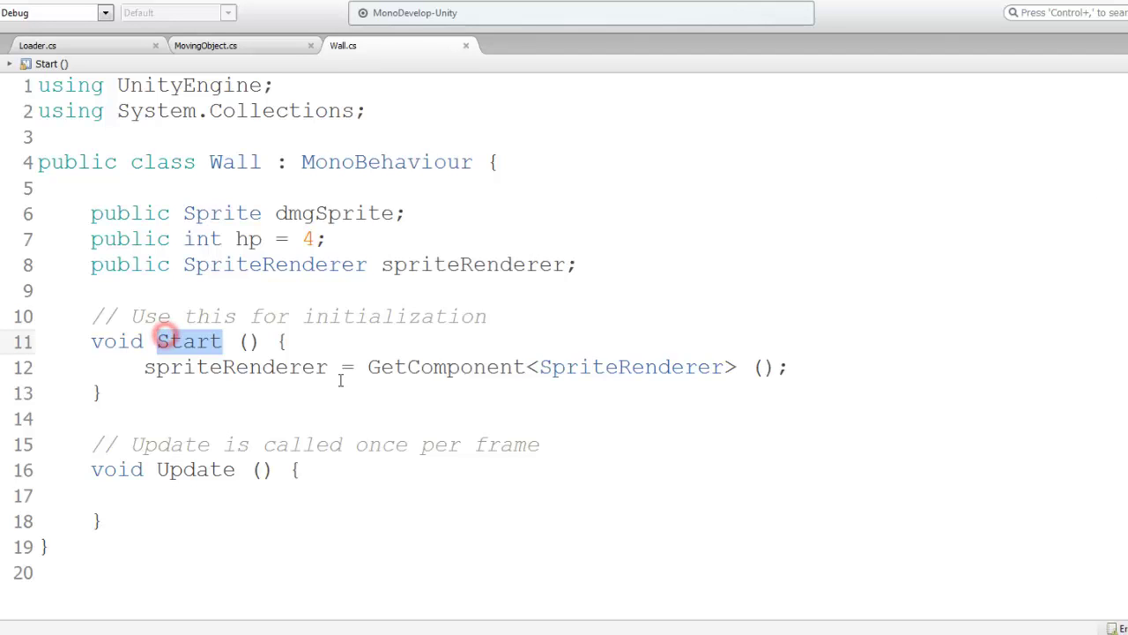
pyautogui.write('Awake')
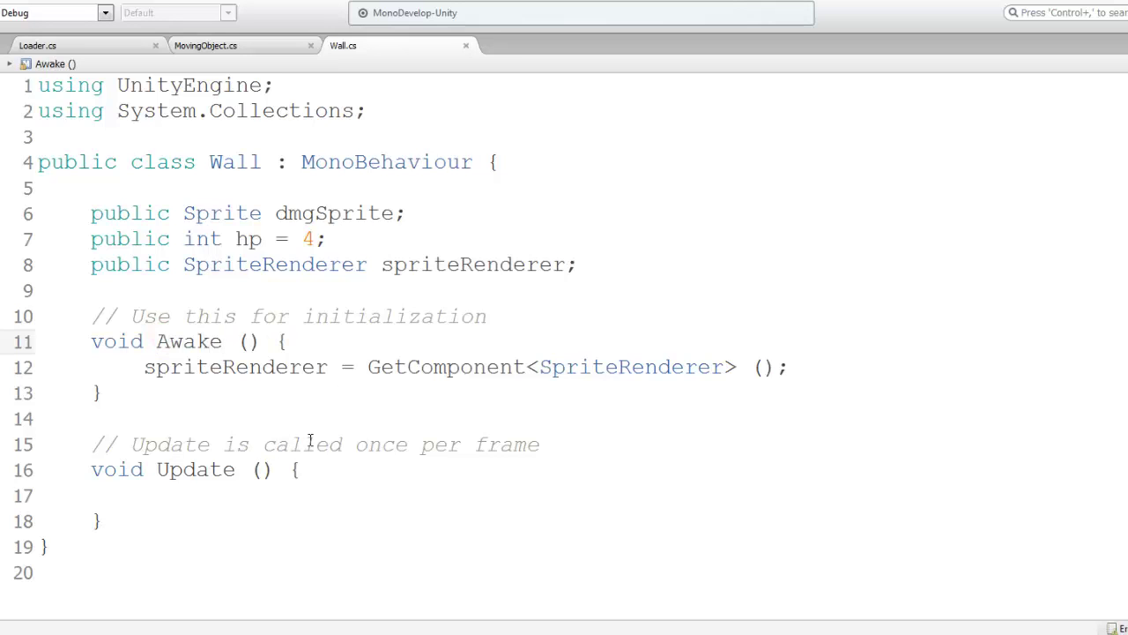
pyautogui.moveTo(262, 424); pyautogui.dragTo(272, 517)
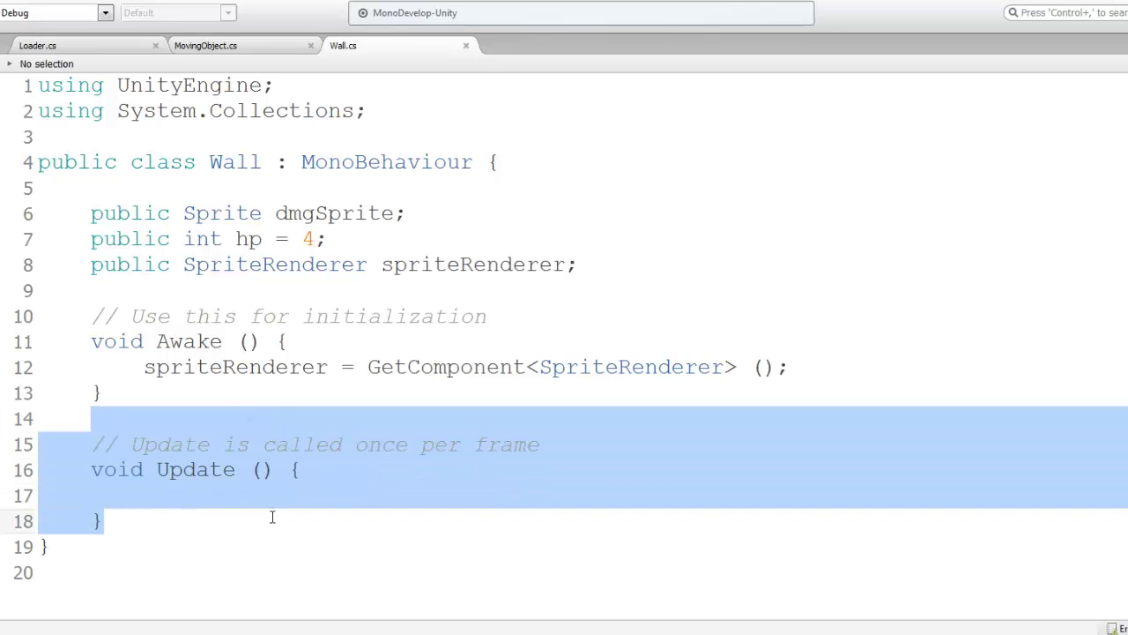
pyautogui.press('Delete')
pyautogui.press('Return')
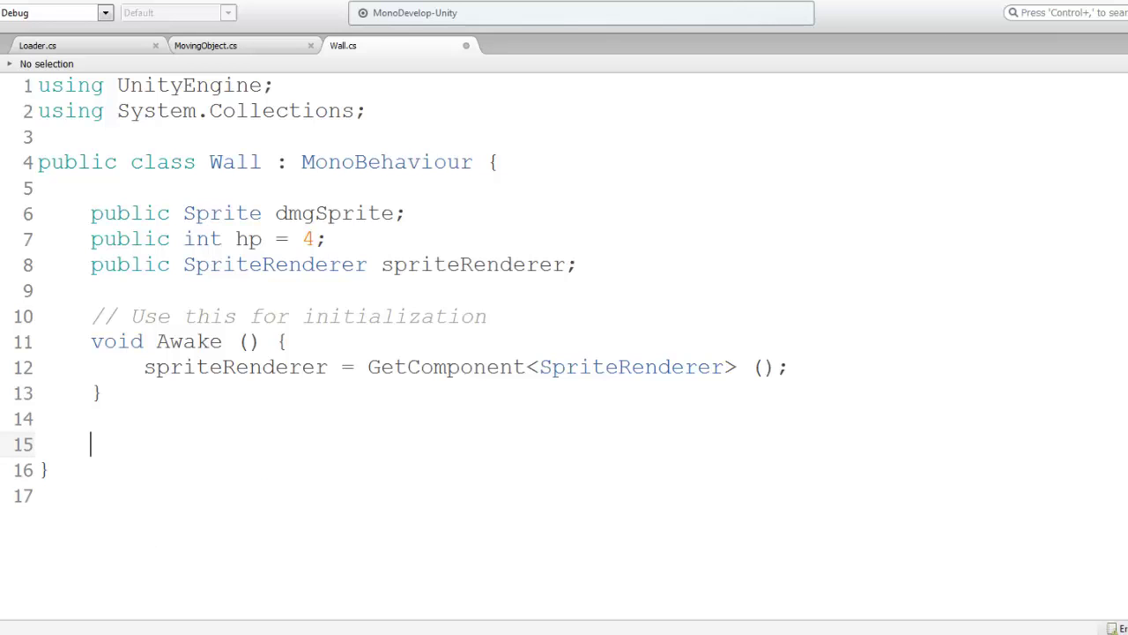
# Create an empty public void DamageWall(int loss) method.
pyautogui.write('pu')
pyautogui.press('Return')
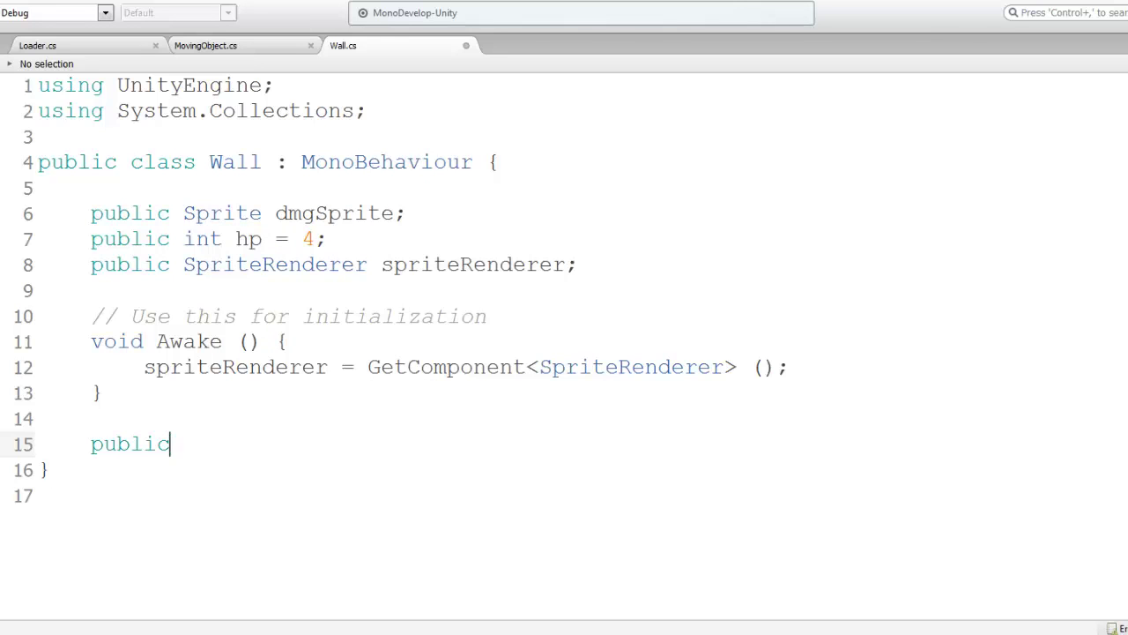
pyautogui.write('void D')
pyautogui.write('amage')
pyautogui.press('BackSpace')
pyautogui.press('BackSpace')
pyautogui.write('age')
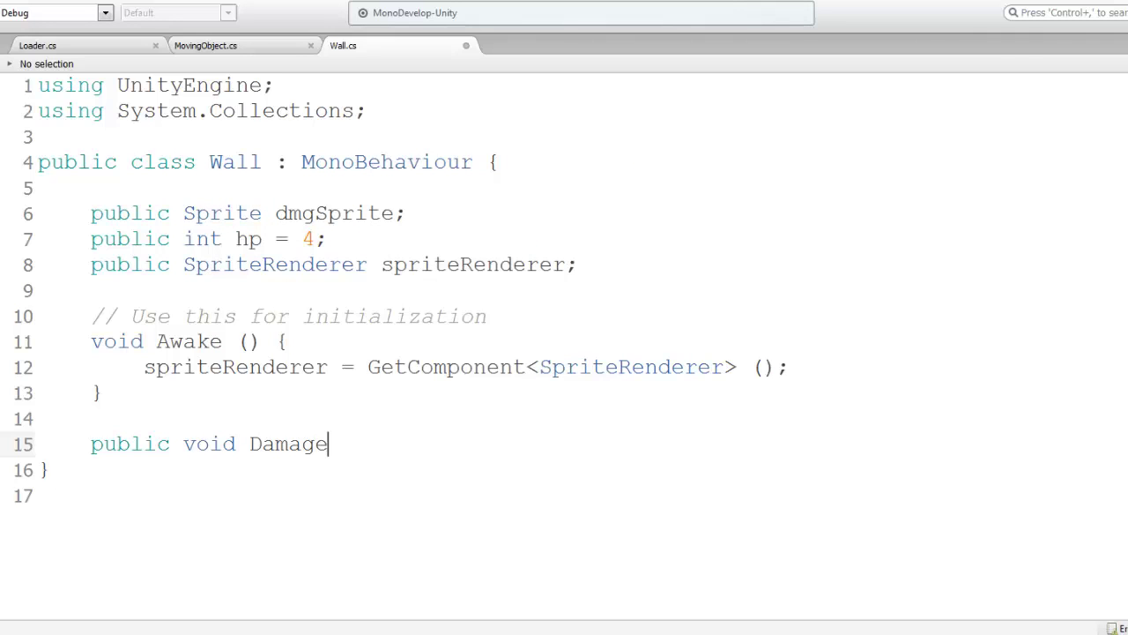
pyautogui.write('Wall(){')
pyautogui.press('Return')
pyautogui.press('Return')
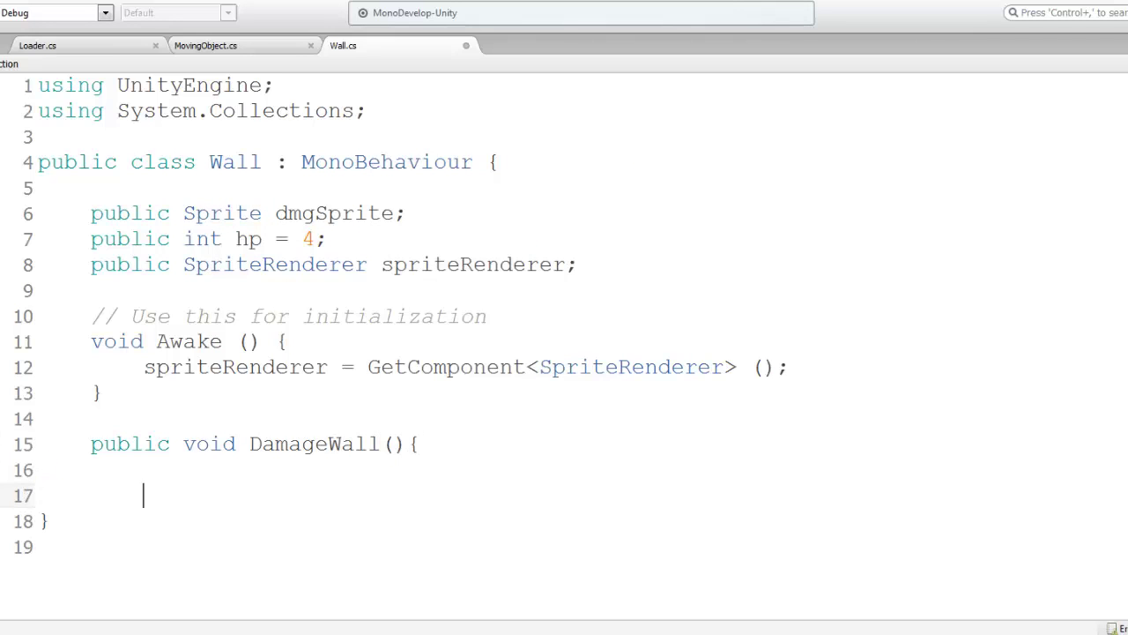
pyautogui.write('}')
pyautogui.press('Up')
pyautogui.press('Up')
pyautogui.press('End')
pyautogui.press('Left')
pyautogui.press('Left')
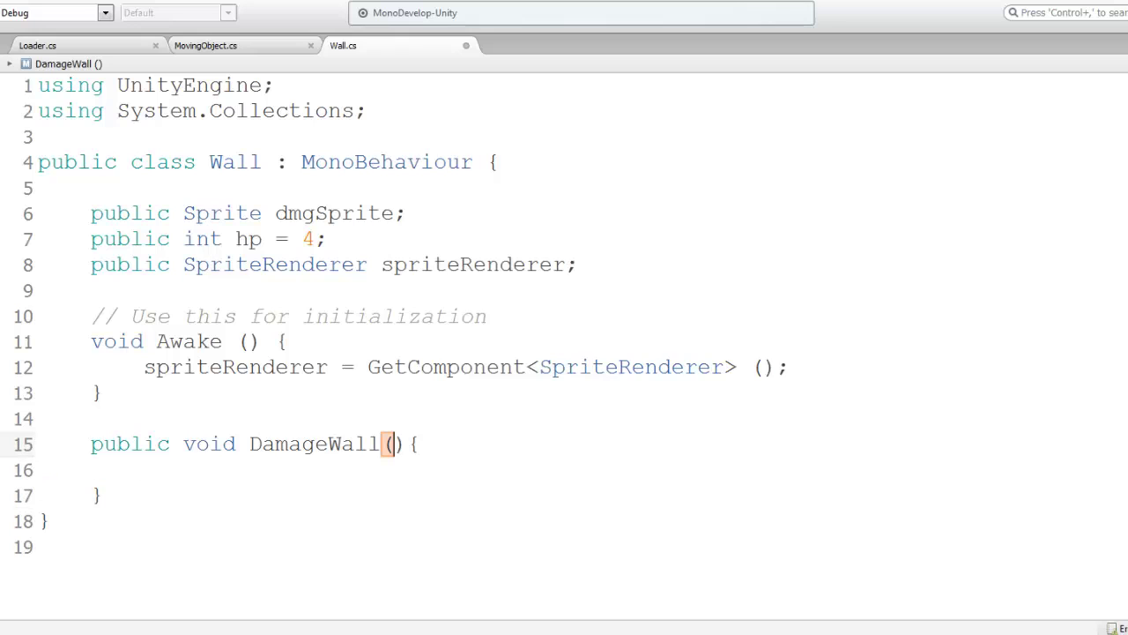
pyautogui.write('int loss')
# Set spriteRenderer.sprite = dmgSprite in DamageWall and begin an hp line.
pyautogui.click(144, 470)
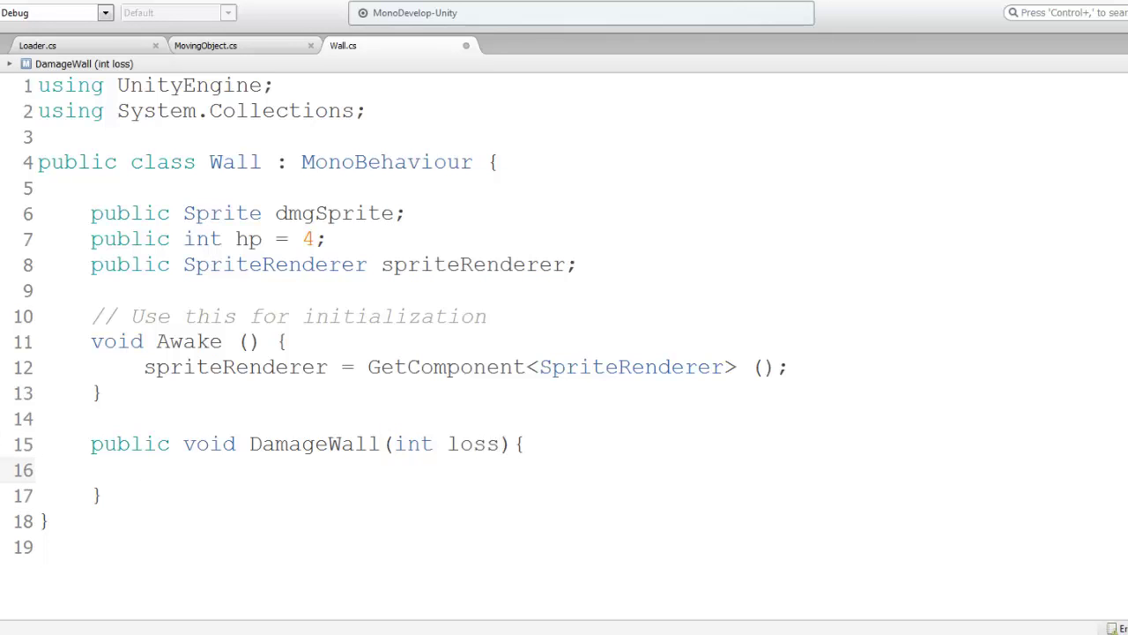
pyautogui.write('sp')
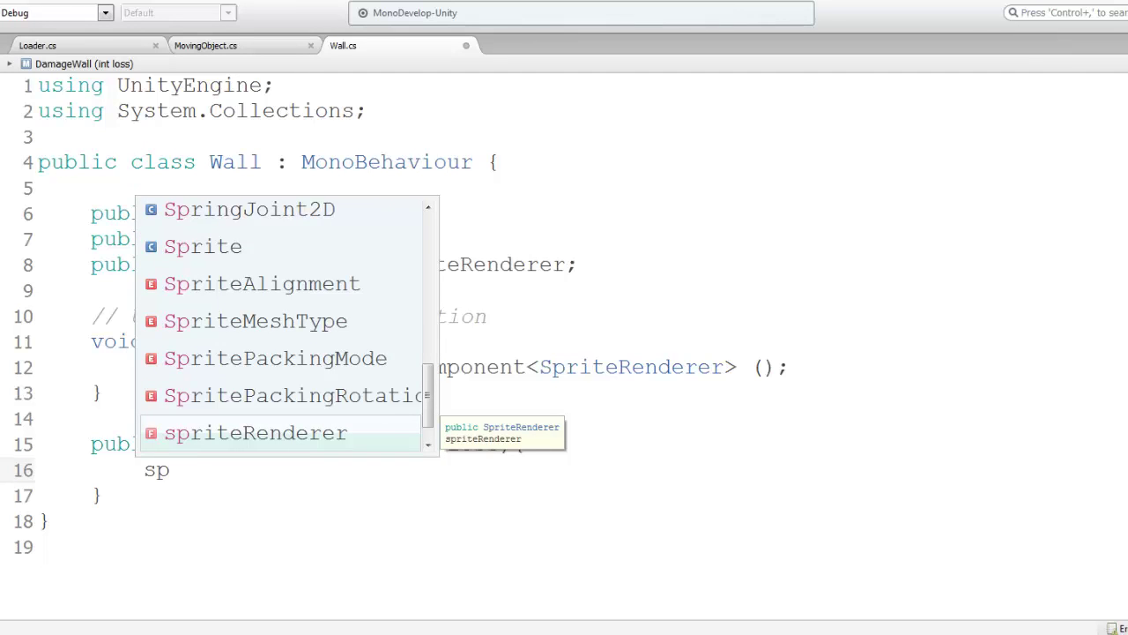
pyautogui.press('Return')
pyautogui.write('.s')
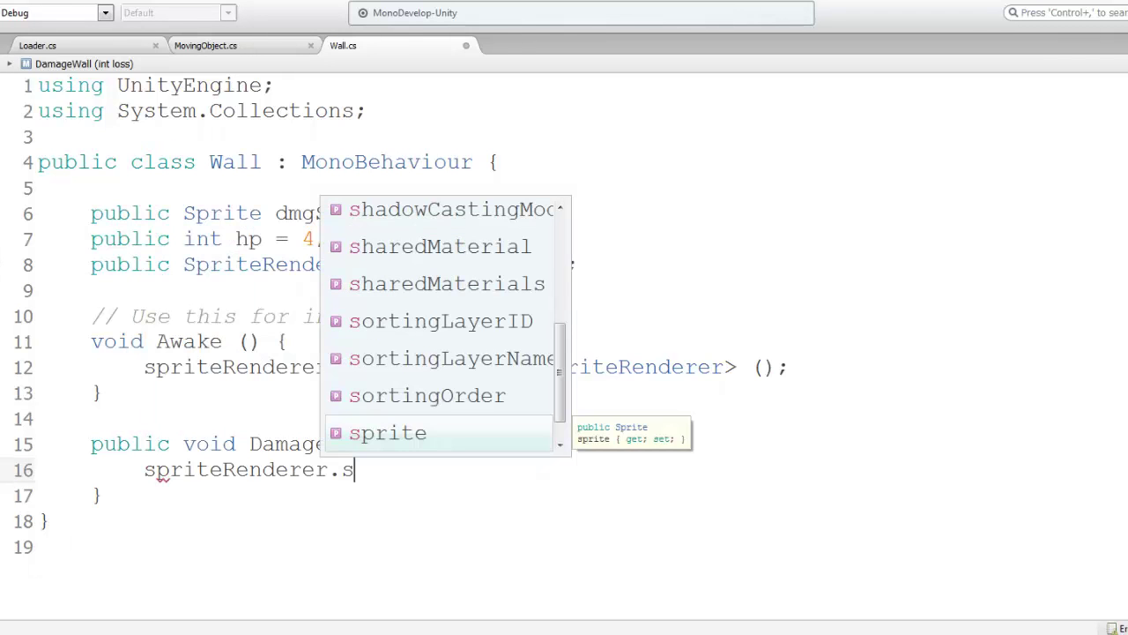
pyautogui.press('Return')
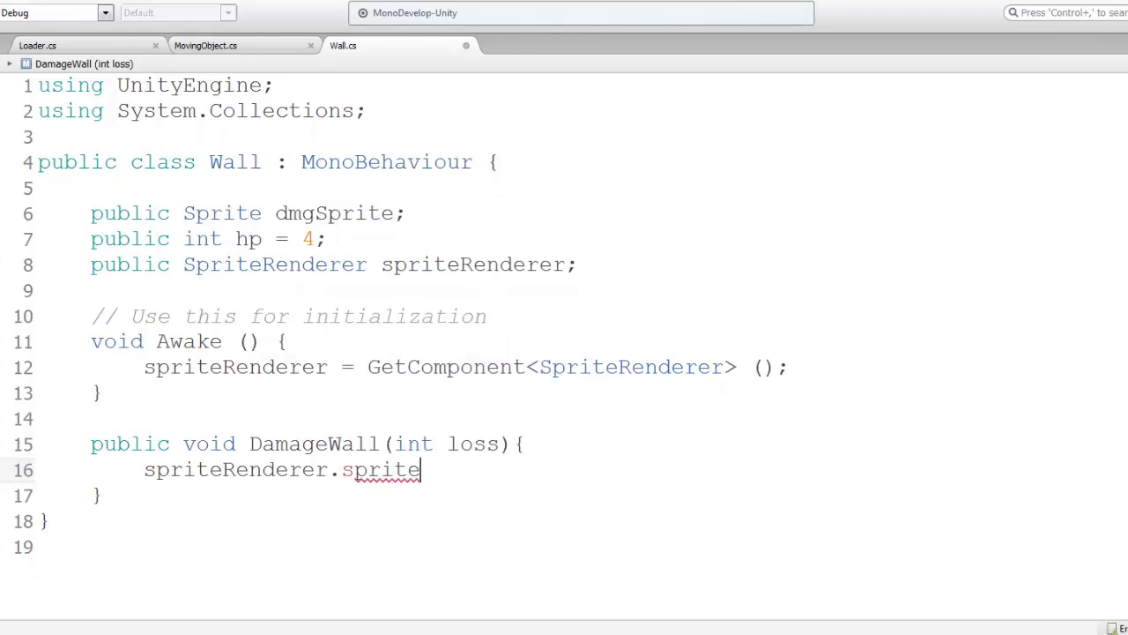
pyautogui.write(' = ')
pyautogui.write('da')
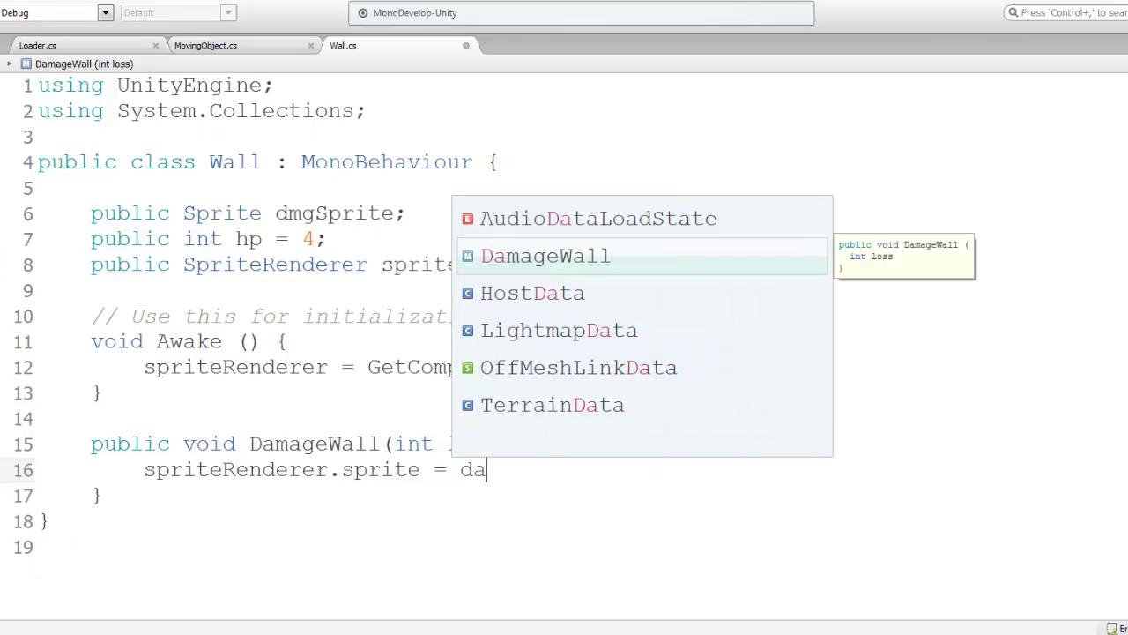
pyautogui.press('BackSpace')
pyautogui.write('mgSprite;')
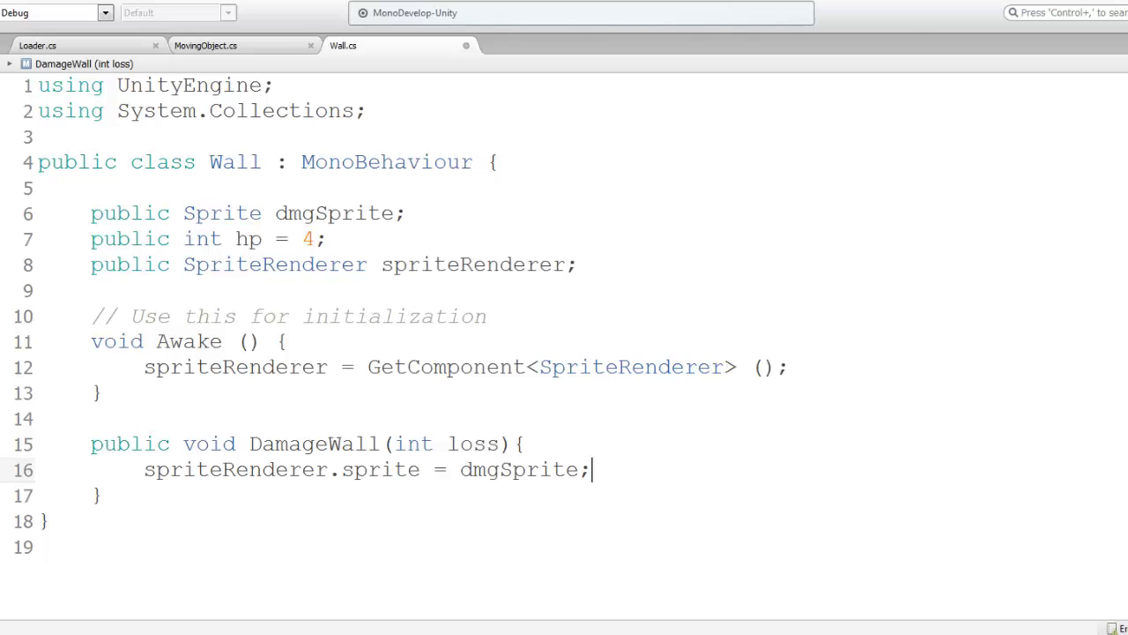
pyautogui.press('Return')
pyautogui.write('ht')
pyautogui.press('BackSpace')
# Subtract the damage from hp with hp -= loss;.
pyautogui.write('p =')
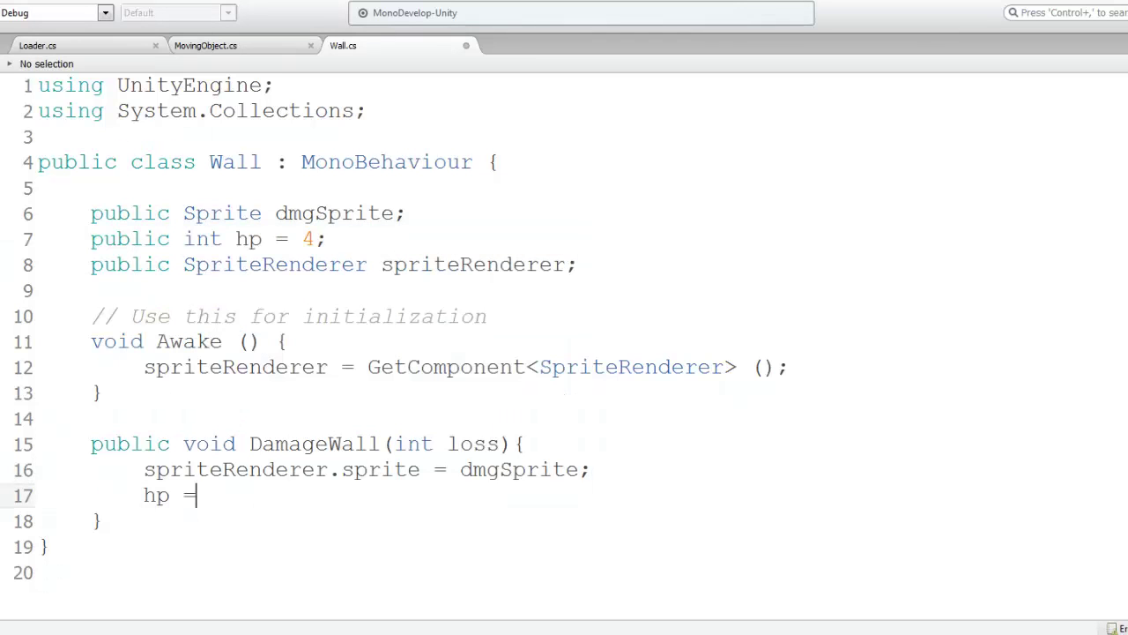
pyautogui.press('BackSpace')
pyautogui.write('=')
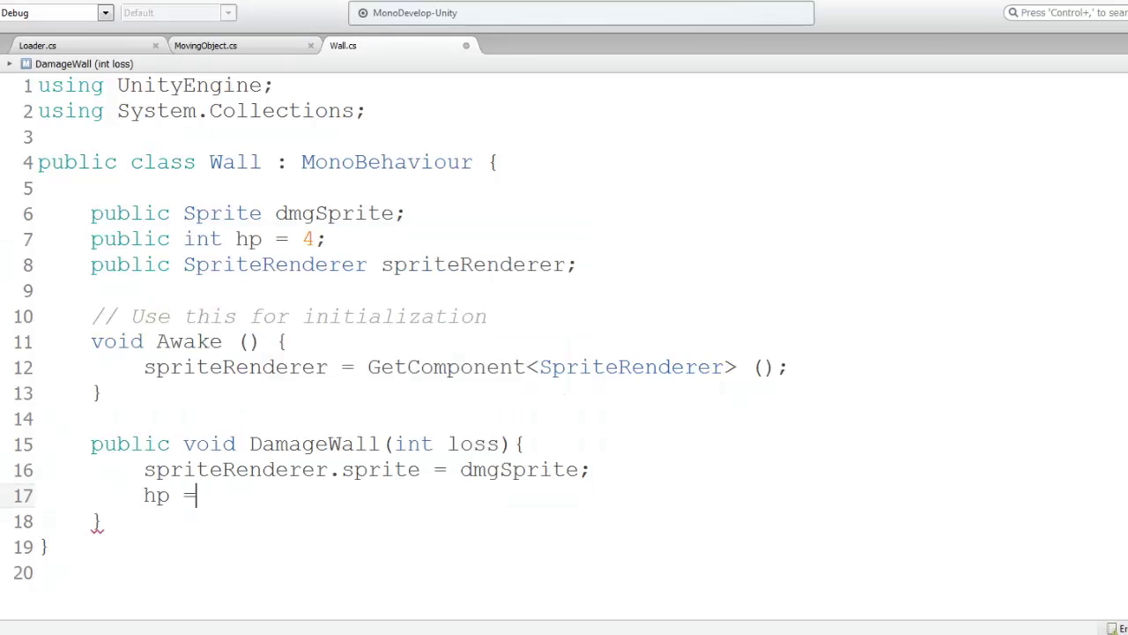
pyautogui.press('BackSpace')
pyautogui.write('-= lo')
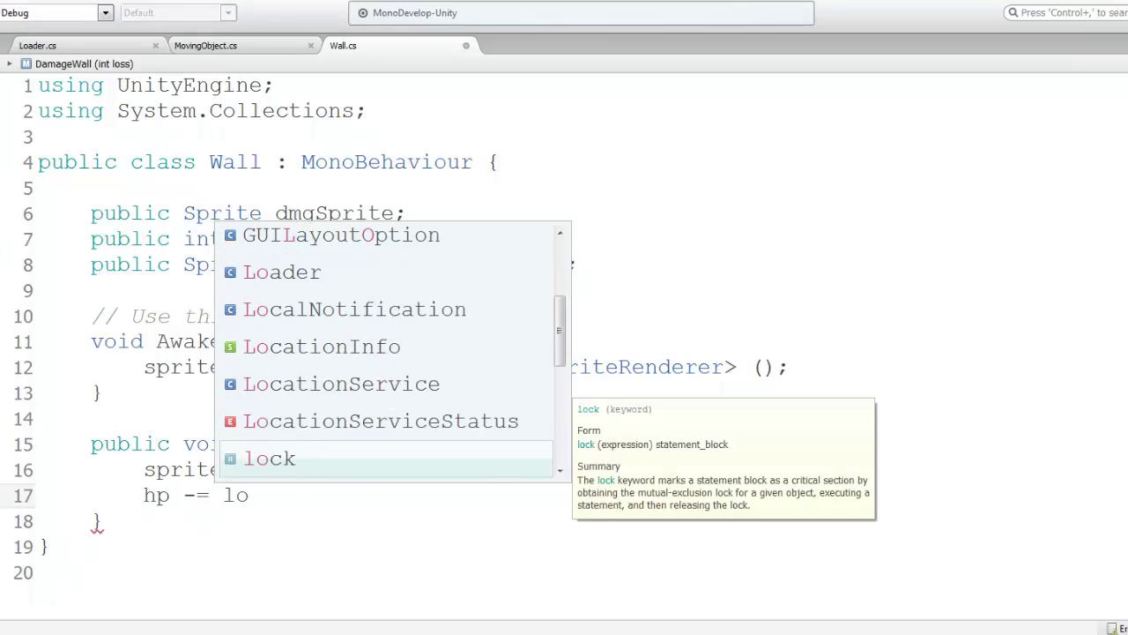
pyautogui.press('Return')
pyautogui.press('BackSpace')
pyautogui.press('BackSpace')
pyautogui.write('ss')
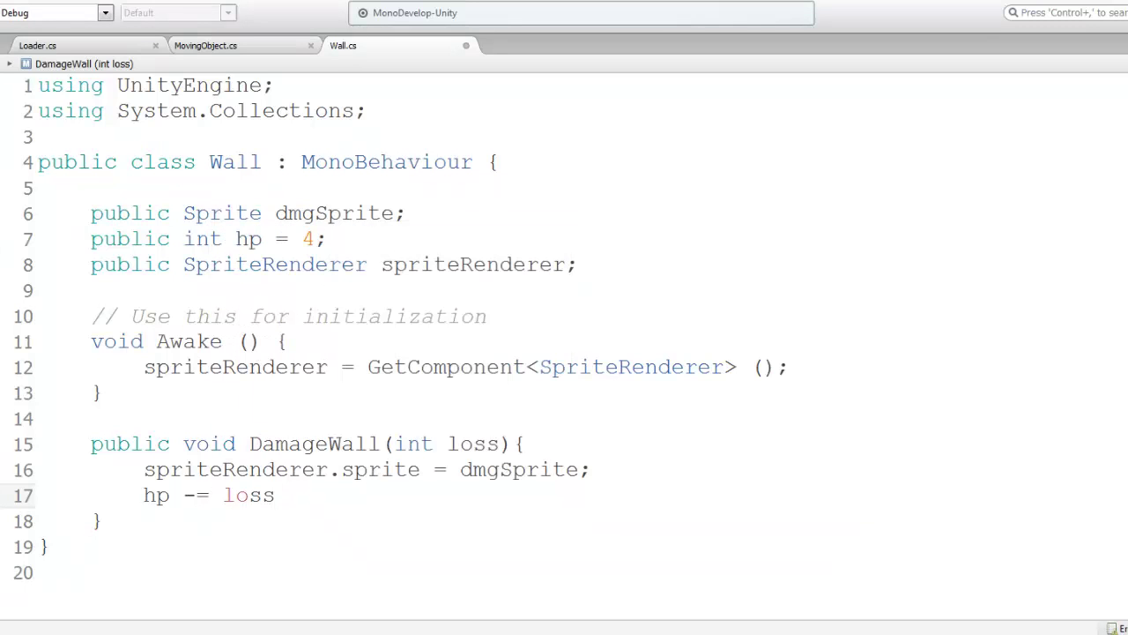
pyautogui.write(';')
pyautogui.press('Return')
# Add an if (hp < 1) check below it.
pyautogui.write('if(')
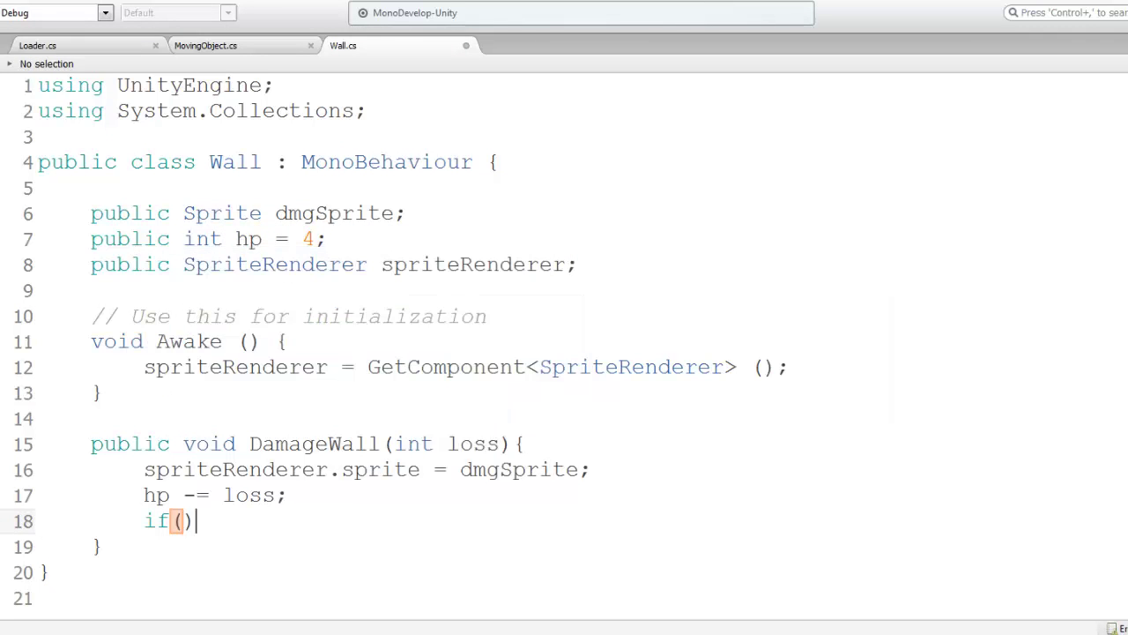
pyautogui.press('Left')
pyautogui.write('hp <')
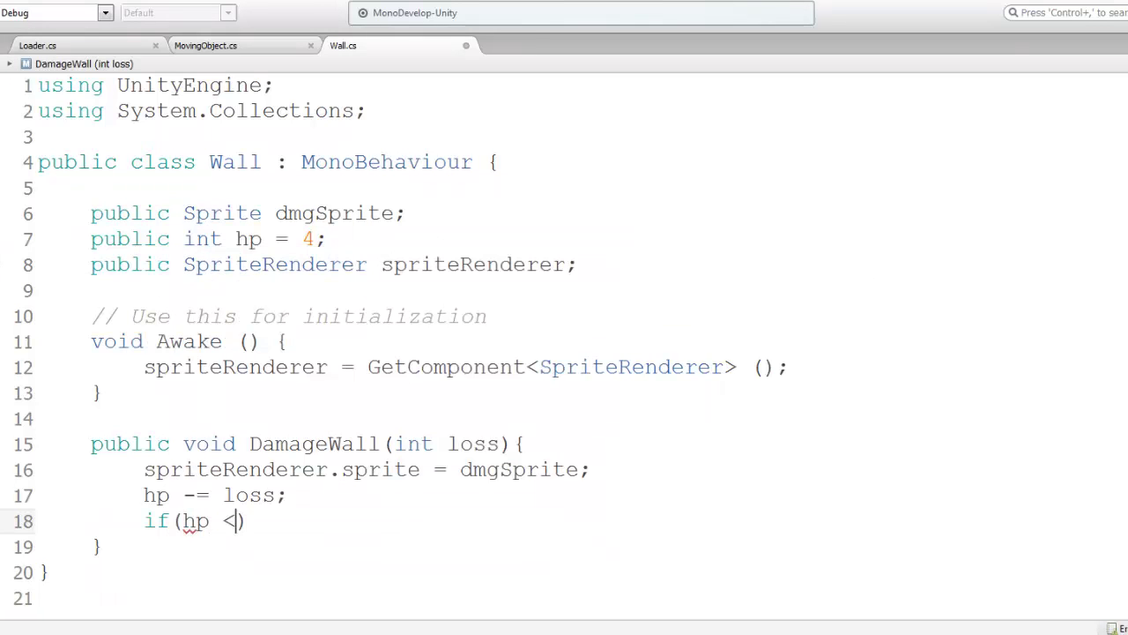
pyautogui.write('= 0)')
pyautogui.press('BackSpace')
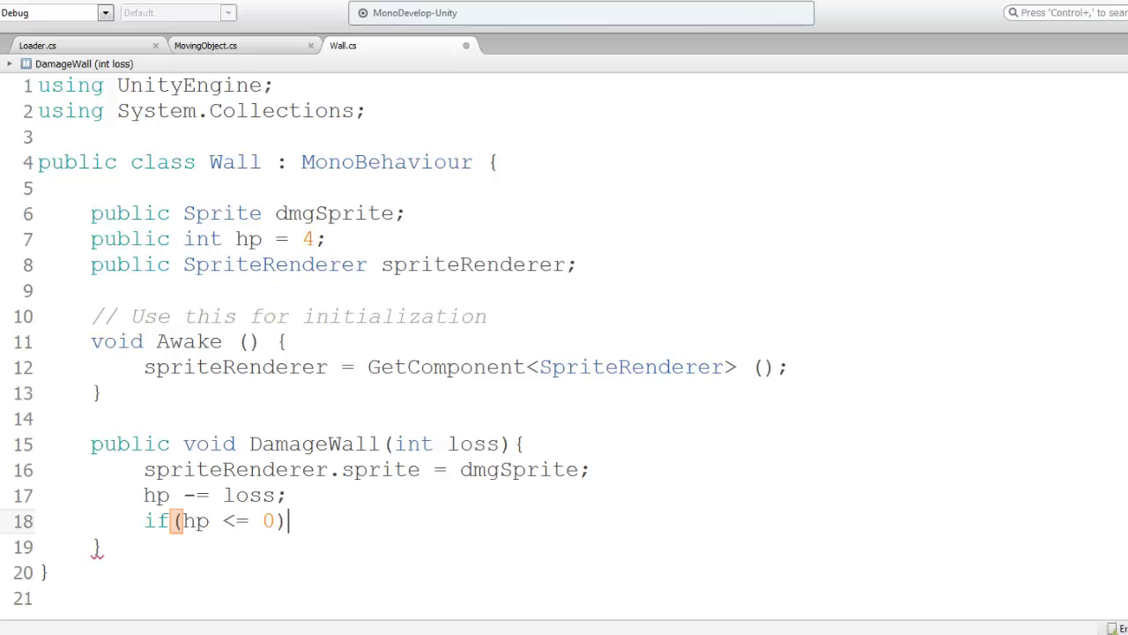
pyautogui.press('Left')
pyautogui.press('BackSpace')
pyautogui.write('1')
pyautogui.press('Left')
pyautogui.press('Left')
pyautogui.press('BackSpace')
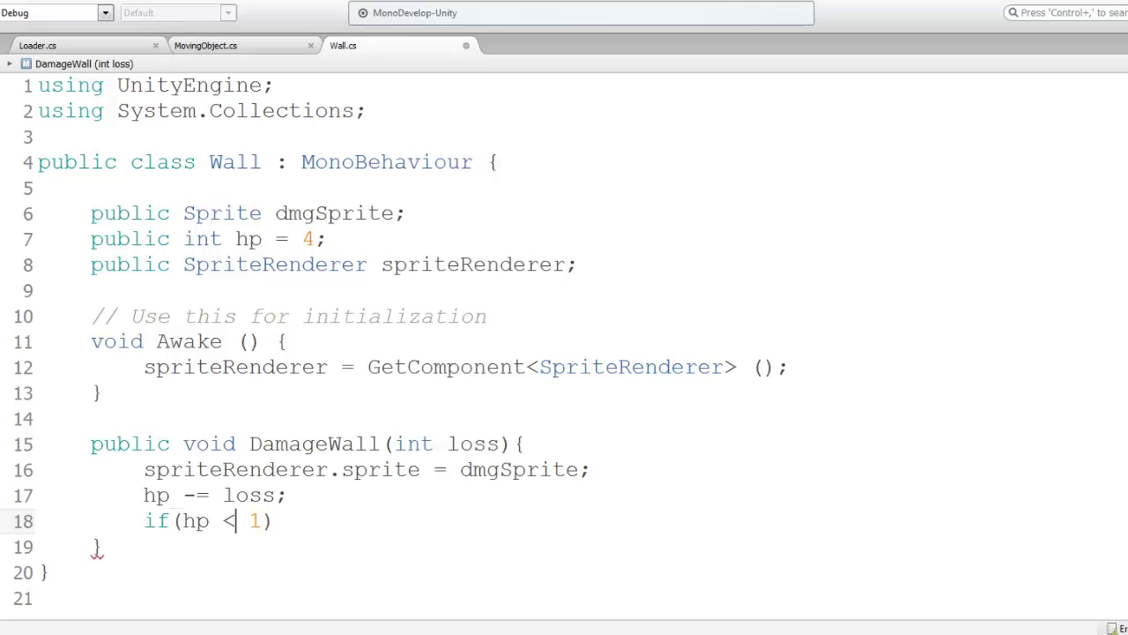
pyautogui.press('End')
# Call gameObject.SetActive(false) inside the check, keeping the original line formatting.
pyautogui.write('ob')
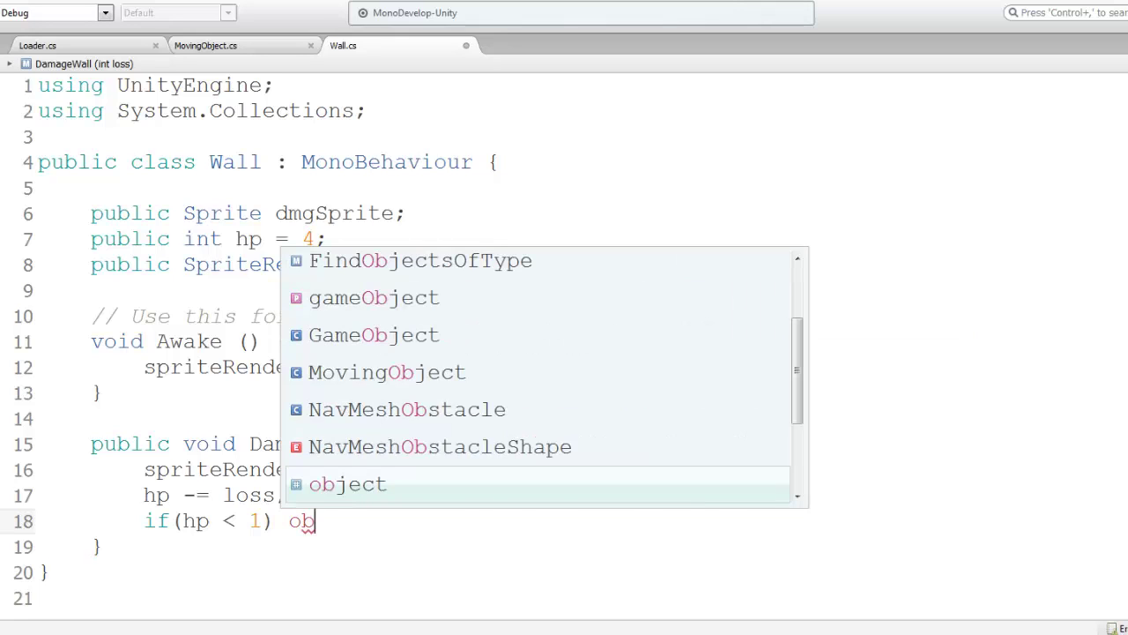
pyautogui.press('Escape')
pyautogui.hotkey('shift', 'Left')
pyautogui.hotkey('shift', 'Left')
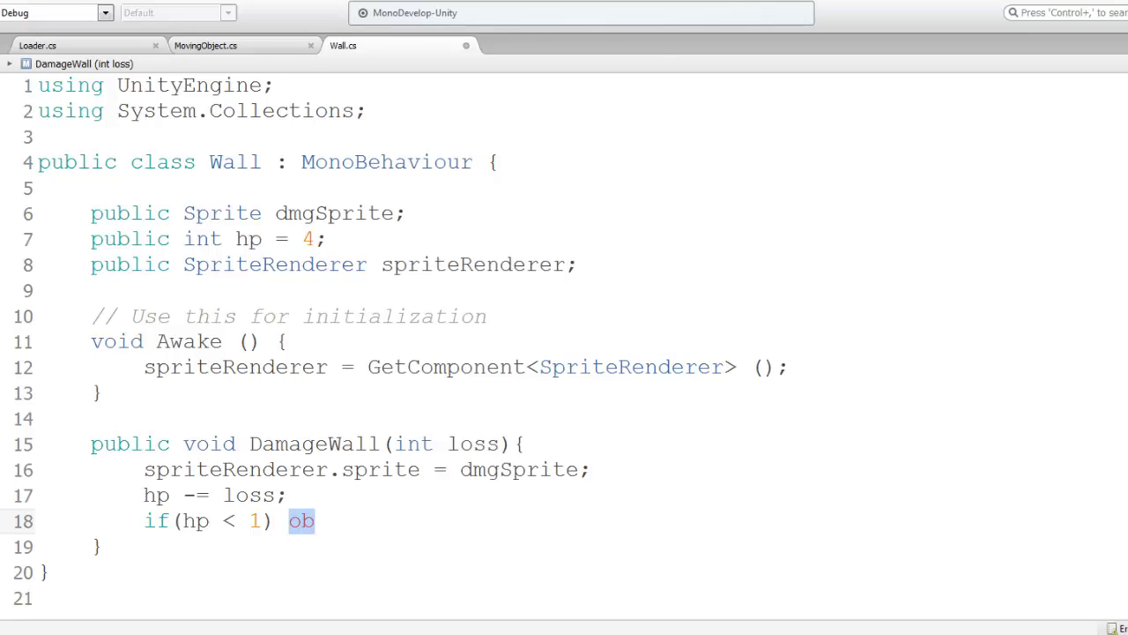
pyautogui.write('gameo')
pyautogui.press('Return')
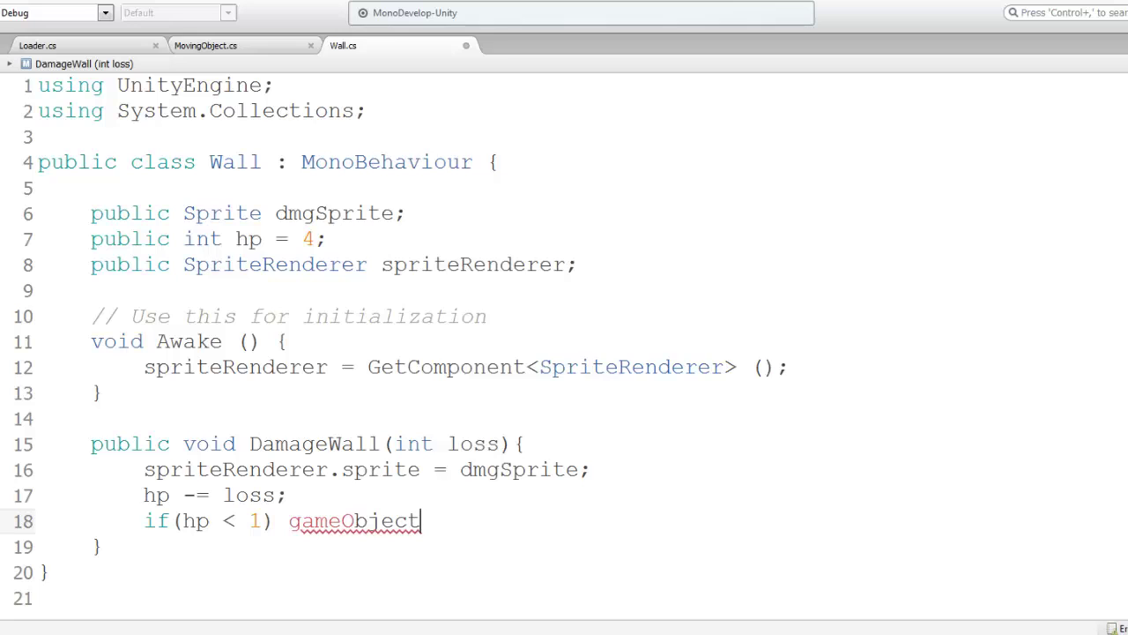
pyautogui.write('.Set')
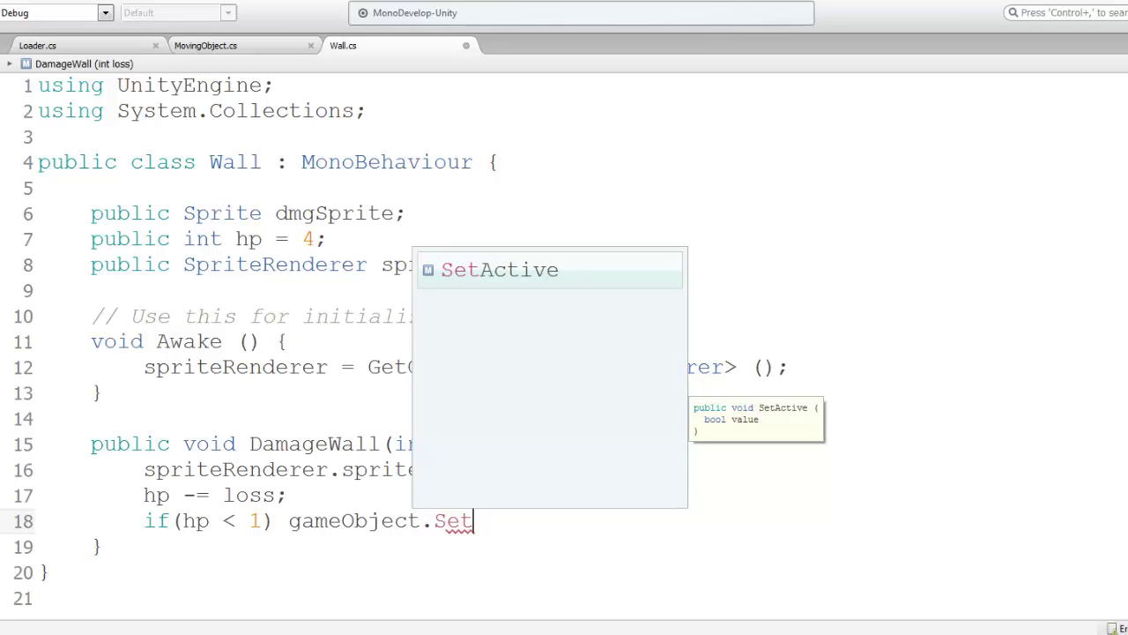
pyautogui.write('Ac')
pyautogui.press('Return')
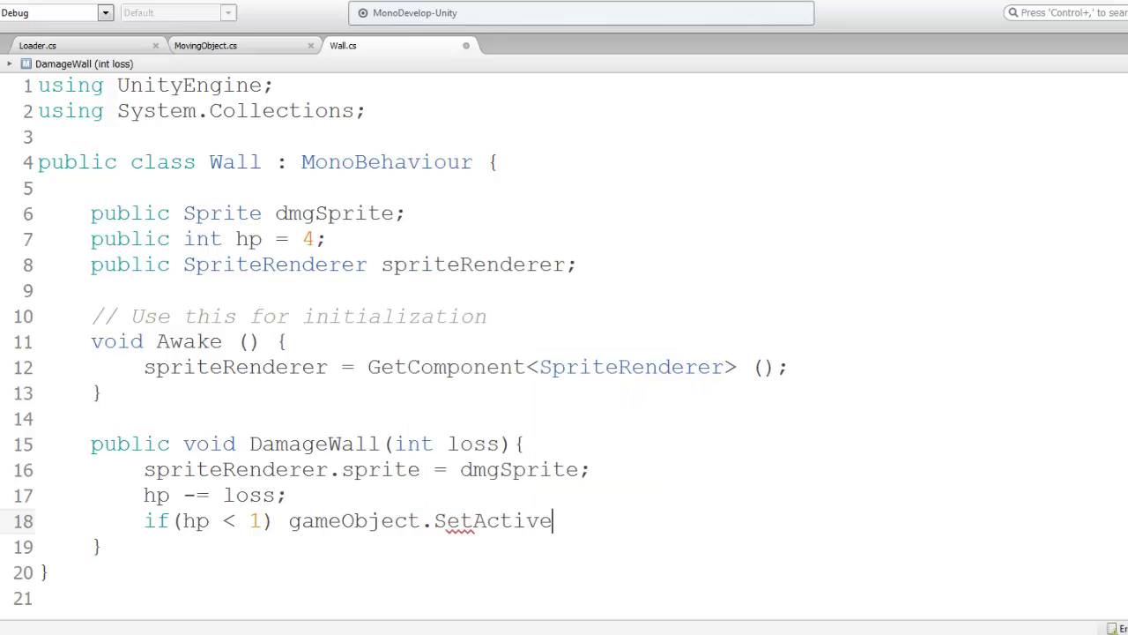
pyautogui.write('(false);')
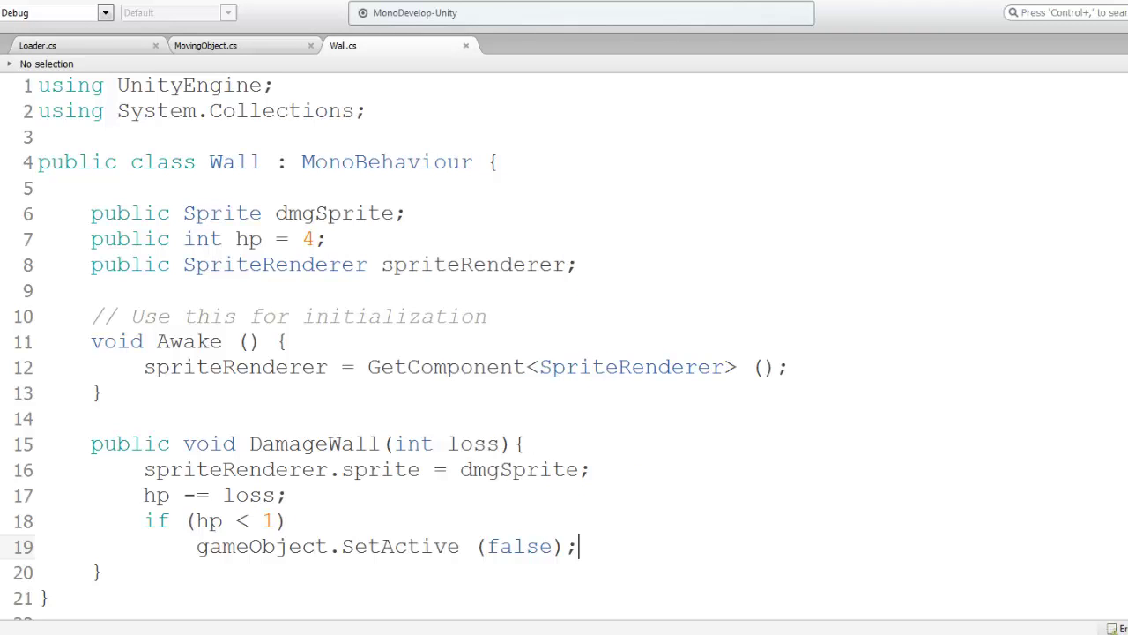
pyautogui.hotkey('ctrl', 'z')
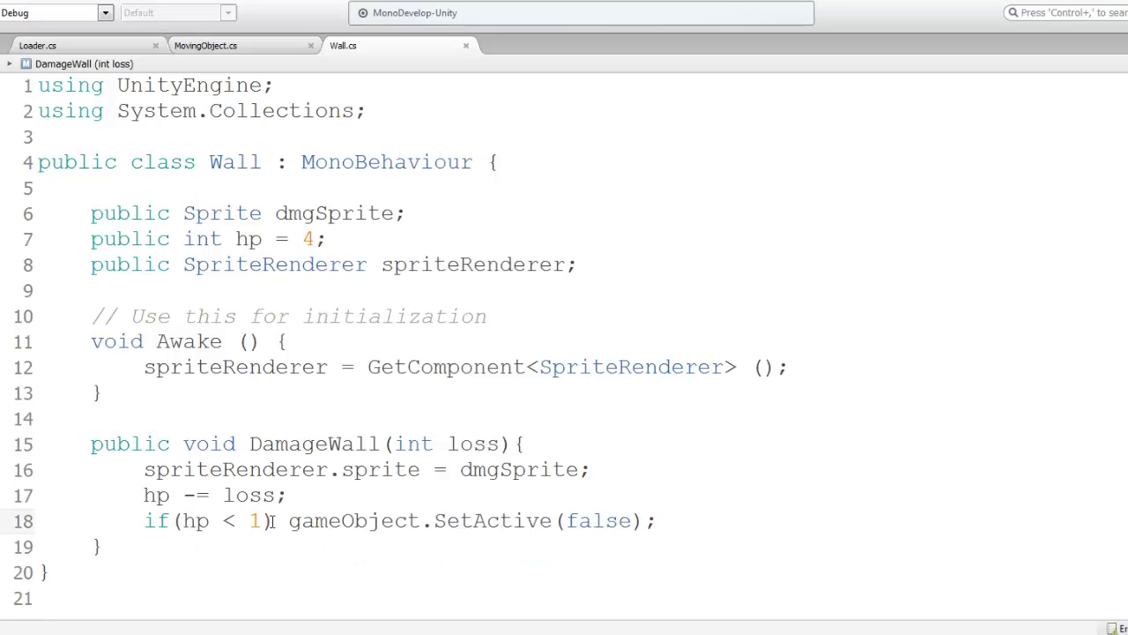
pyautogui.click(226, 392)
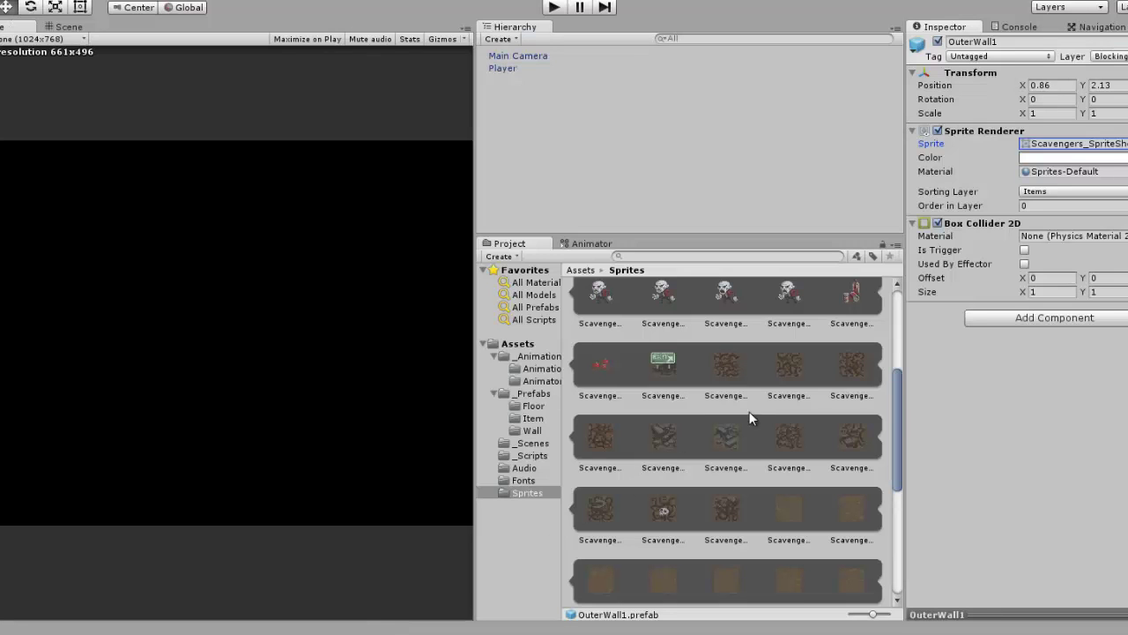
# Select the Wall1 through Wall8 prefabs in the Wall folder.
pyautogui.click(532, 431)
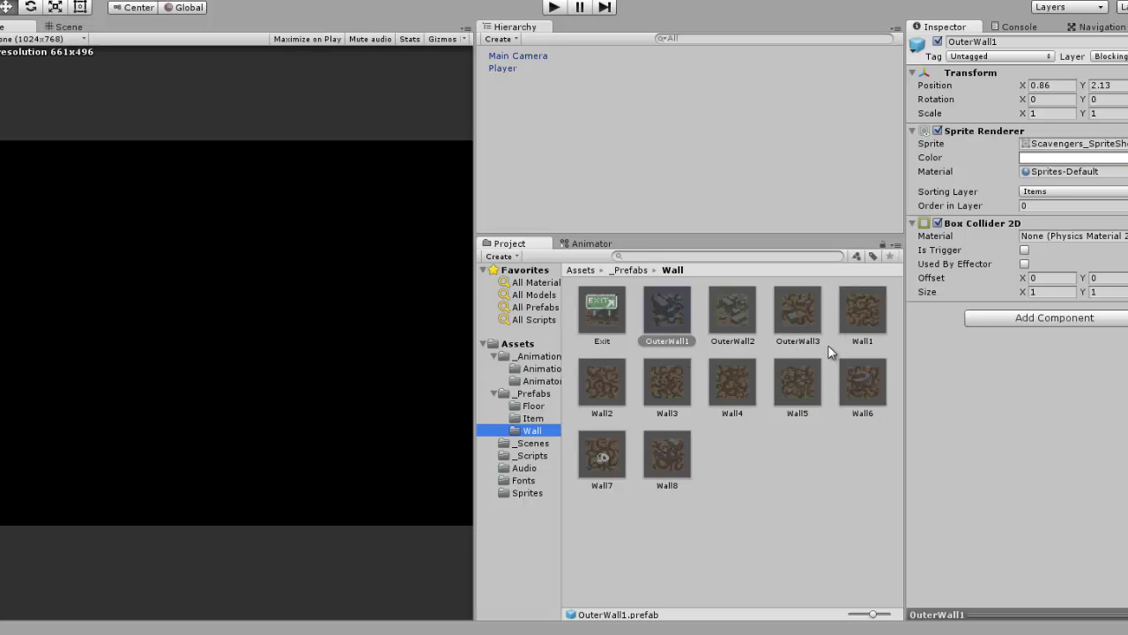
pyautogui.click(859, 315)
pyautogui.keyDown('shift'); pyautogui.click(673, 468); pyautogui.keyUp('shift')
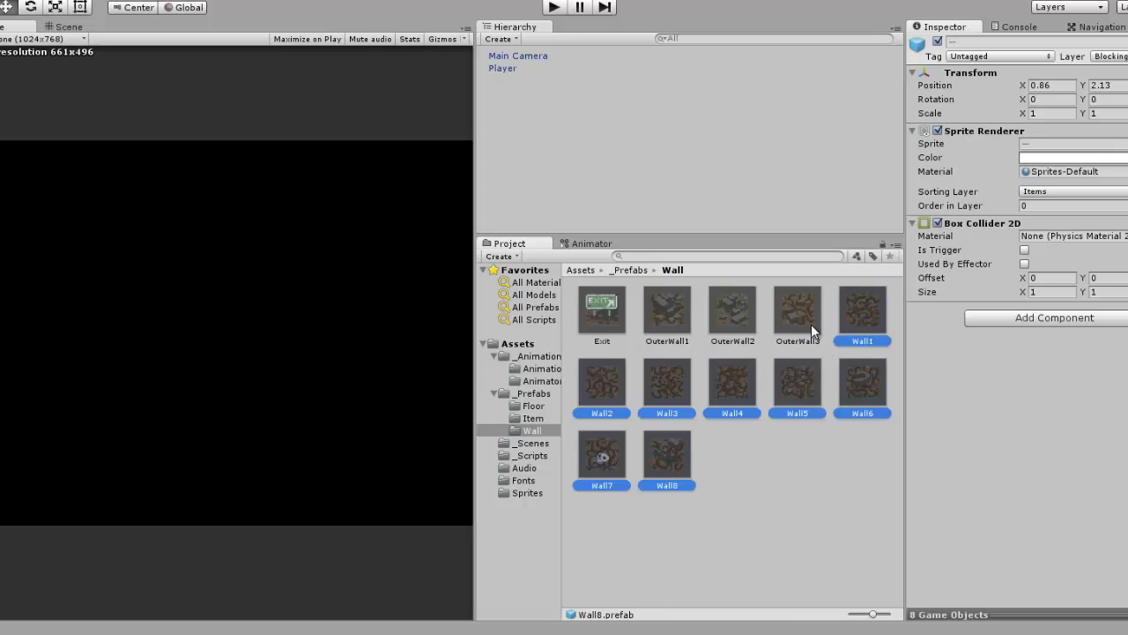
pyautogui.click(795, 466)
pyautogui.click(862, 313)
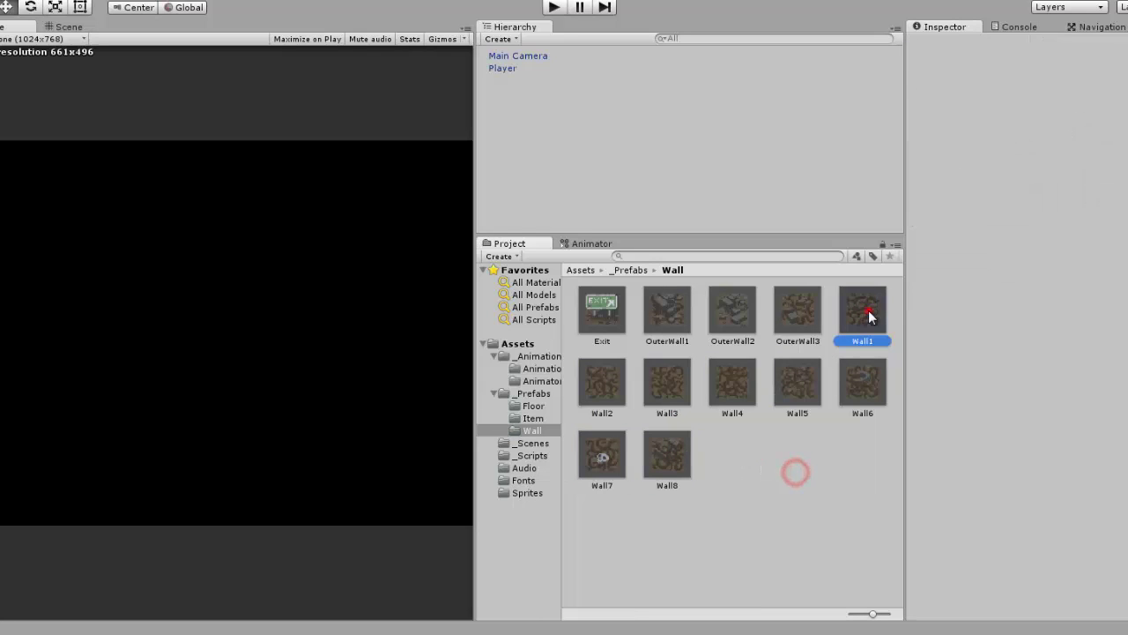
pyautogui.keyDown('shift'); pyautogui.click(659, 465); pyautogui.keyUp('shift')
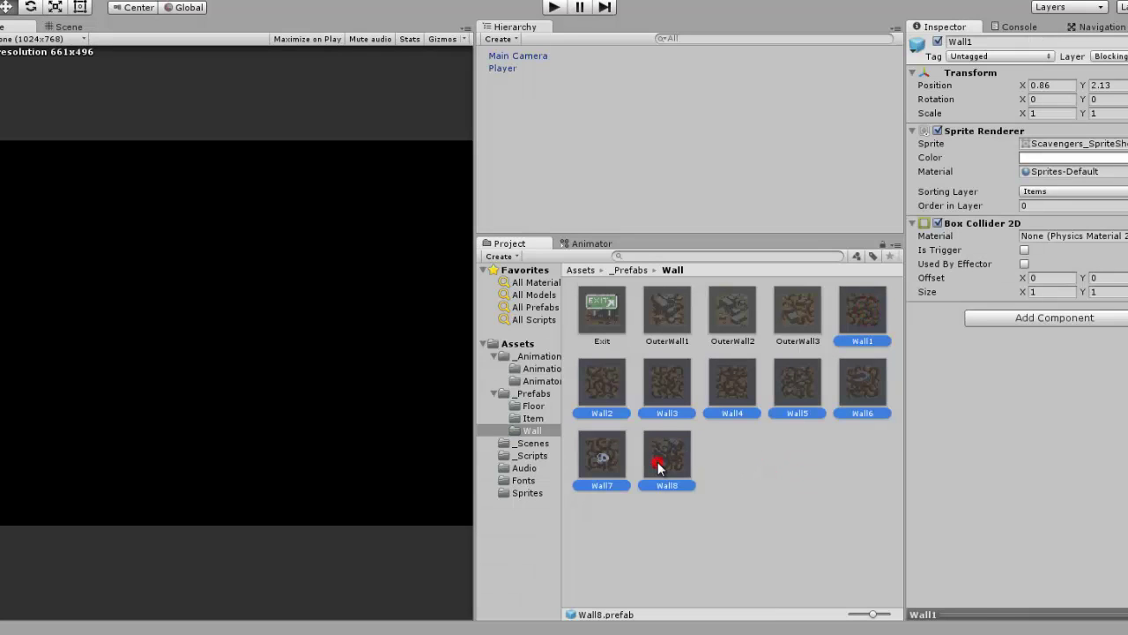
# Cancel adding a new Wall script component and browse to the _Scripts folder.
pyautogui.click(1025, 324)
pyautogui.write('Bo')
pyautogui.click(1009, 482)
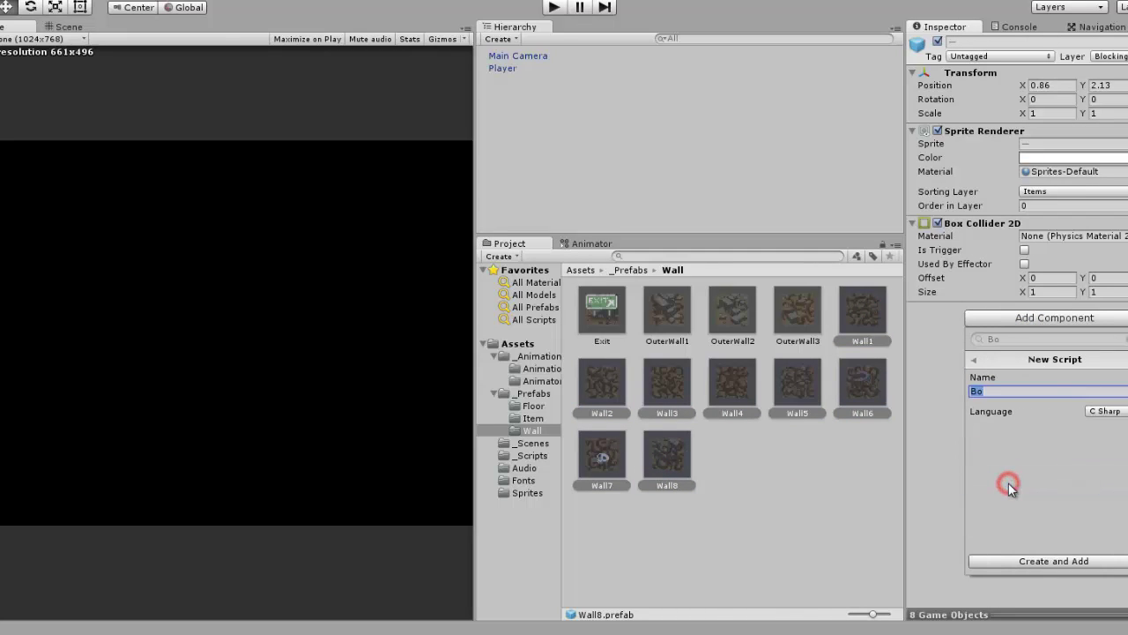
pyautogui.write('Wa')
pyautogui.write('ll')
pyautogui.press('BackSpace')
pyautogui.press('BackSpace')
pyautogui.press('BackSpace')
pyautogui.press('BackSpace')
pyautogui.press('BackSpace')
pyautogui.press('BackSpace')
pyautogui.press('BackSpace')
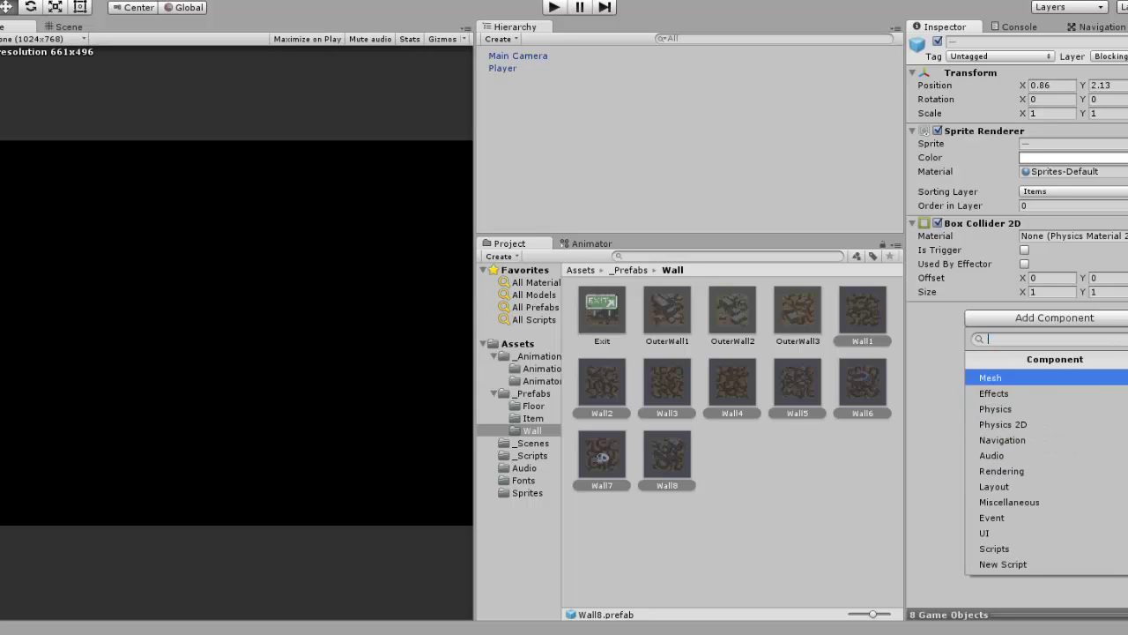
pyautogui.press('Escape')
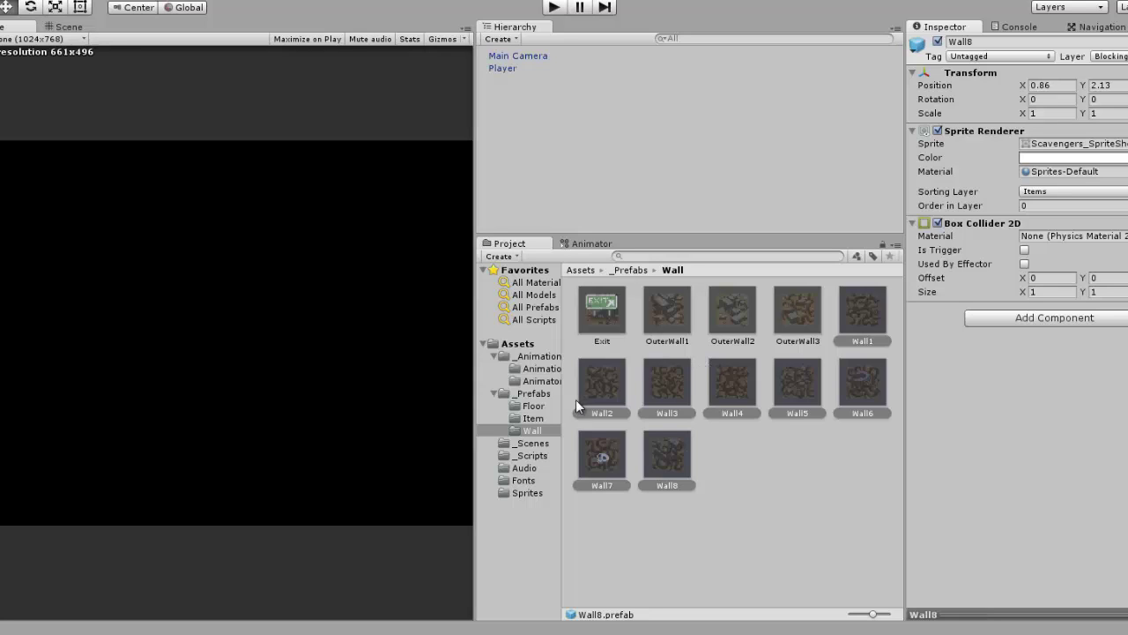
pyautogui.click(532, 456)
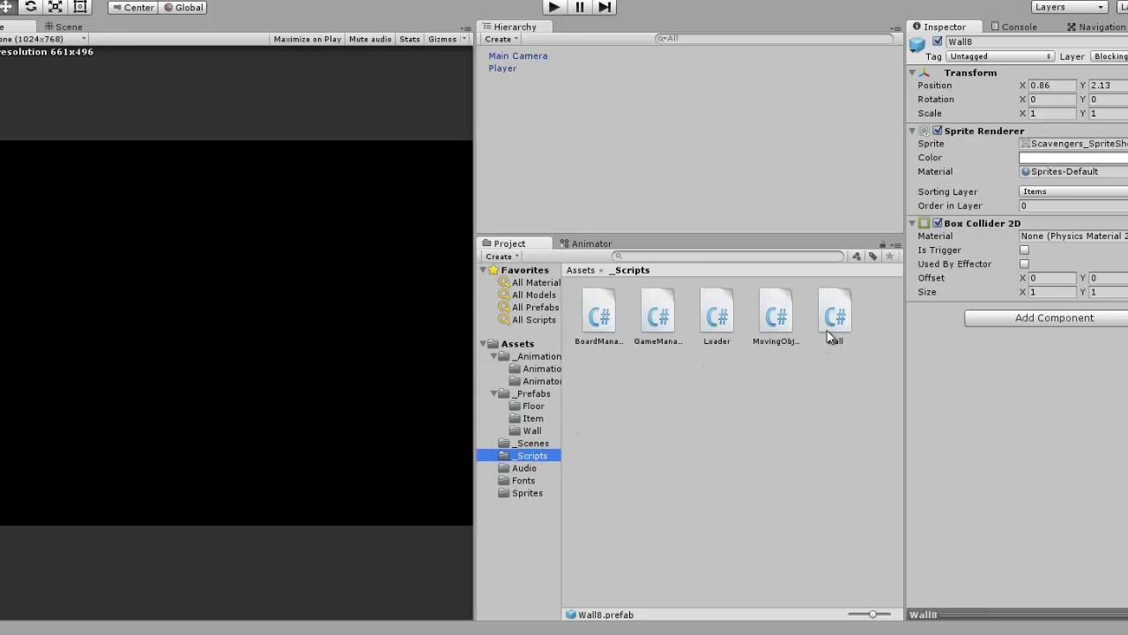
# Drag the Wall script onto the wall prefabs, then inspect Wall4, Wall8 and Wall5.
pyautogui.moveTo(835, 318)
pyautogui.mouseDown()
pyautogui.moveTo(1024, 241)
pyautogui.moveTo(1037, 451)
pyautogui.mouseUp()
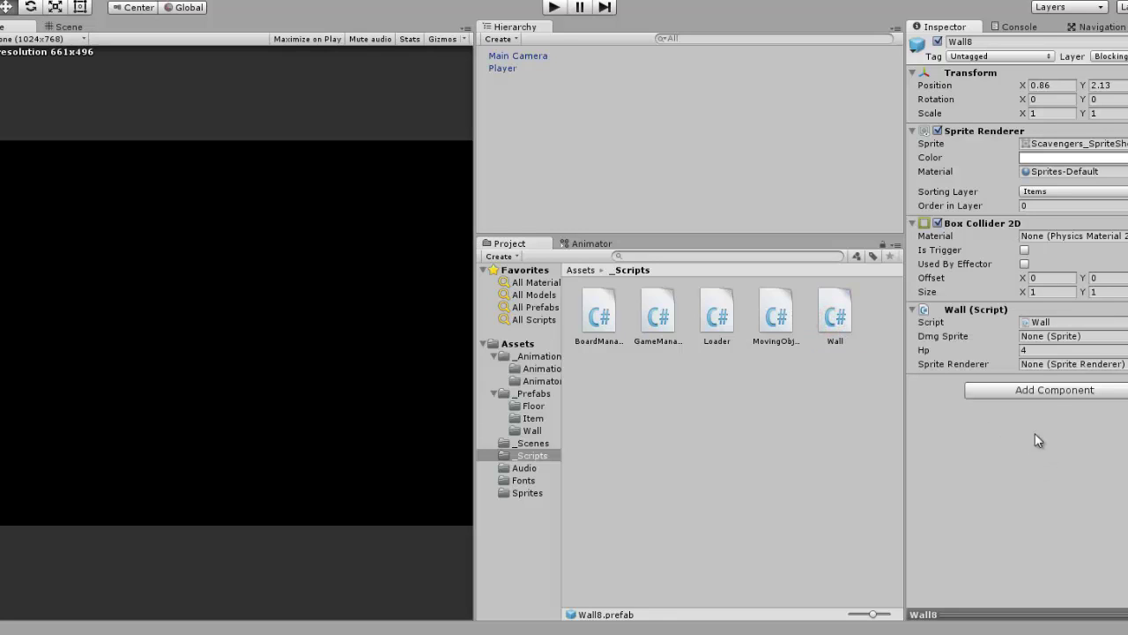
pyautogui.click(534, 430)
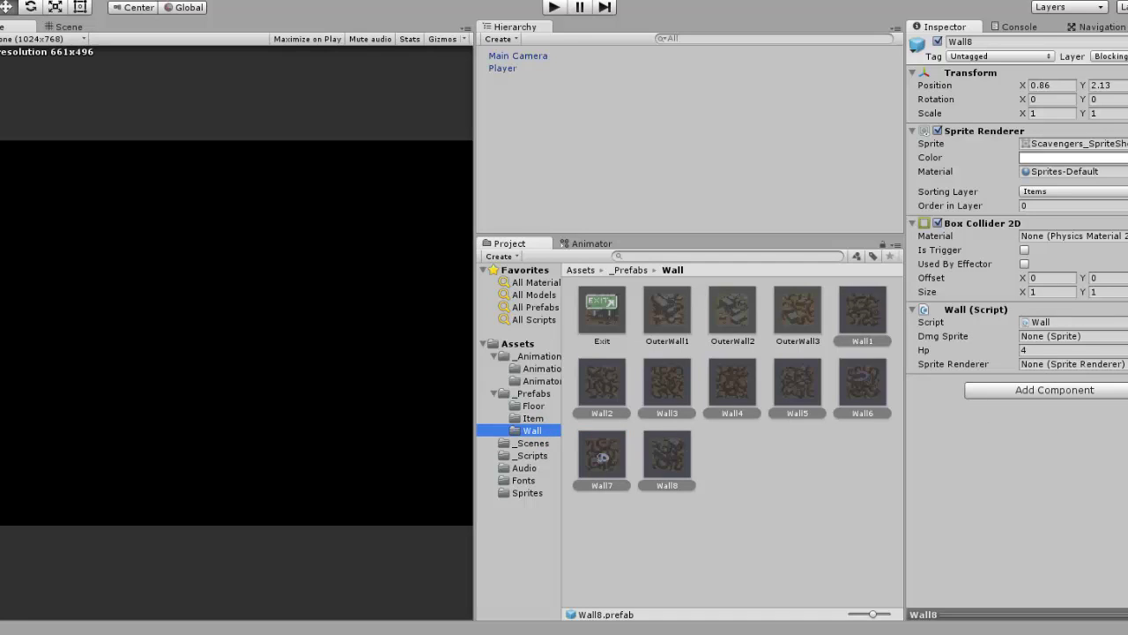
pyautogui.keyDown('shift'); pyautogui.click(863, 313); pyautogui.keyUp('shift')
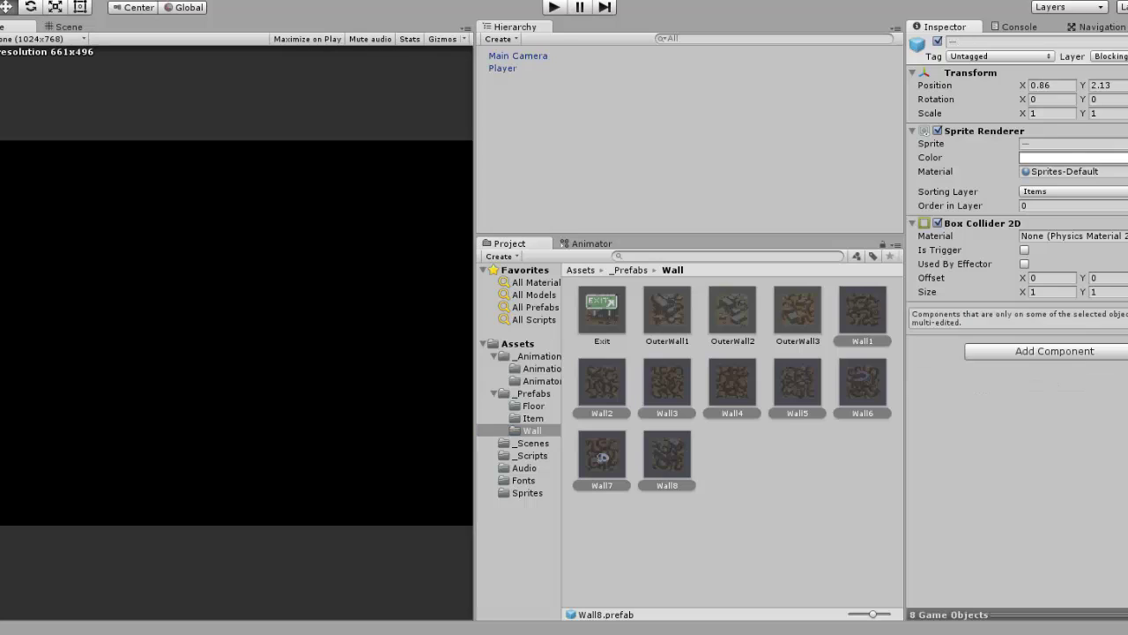
pyautogui.click(732, 383)
pyautogui.click(658, 453)
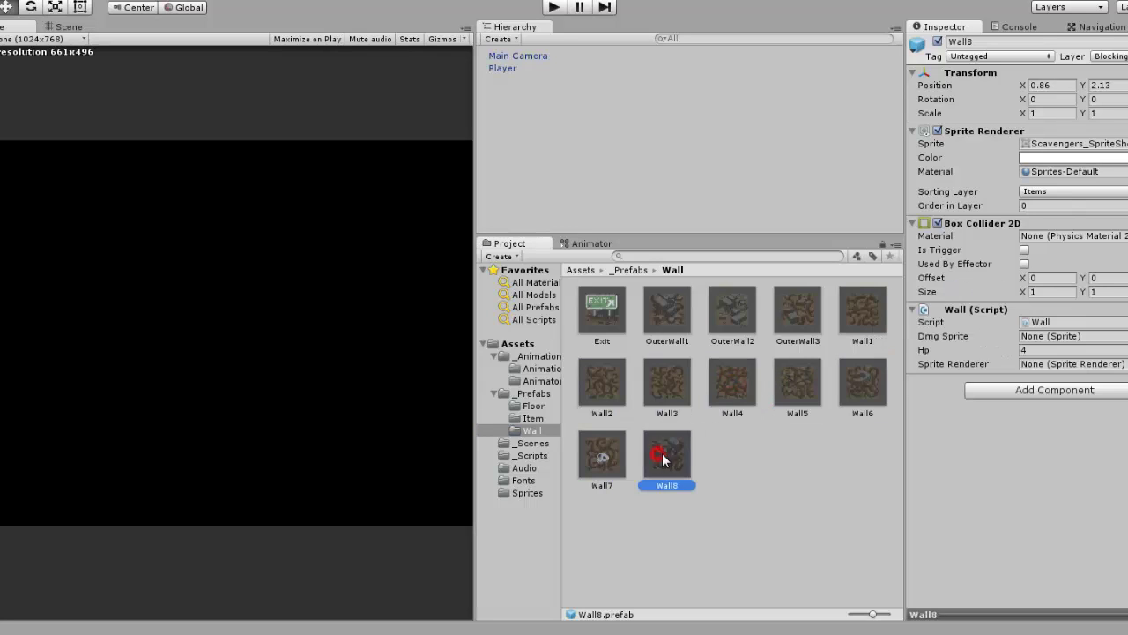
pyautogui.click(821, 406)
pyautogui.click(688, 469)
# Add the Wall script to Wall1–Wall8 via Component > Scripts > Wall.
pyautogui.click(133, 0)
pyautogui.moveTo(170, 211)
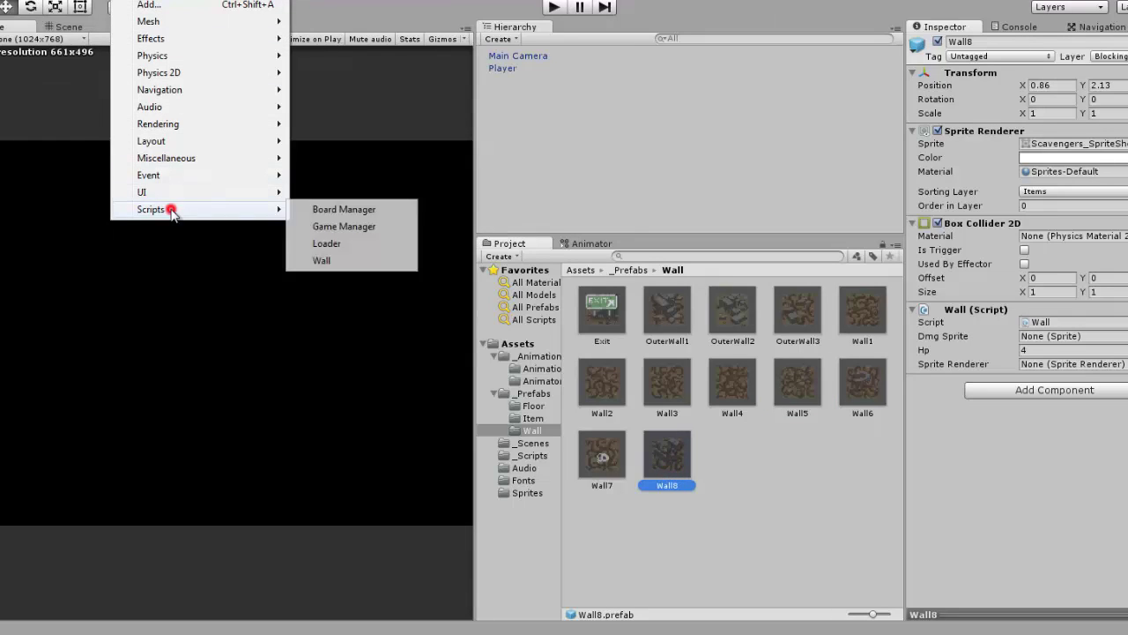
pyautogui.click(801, 454)
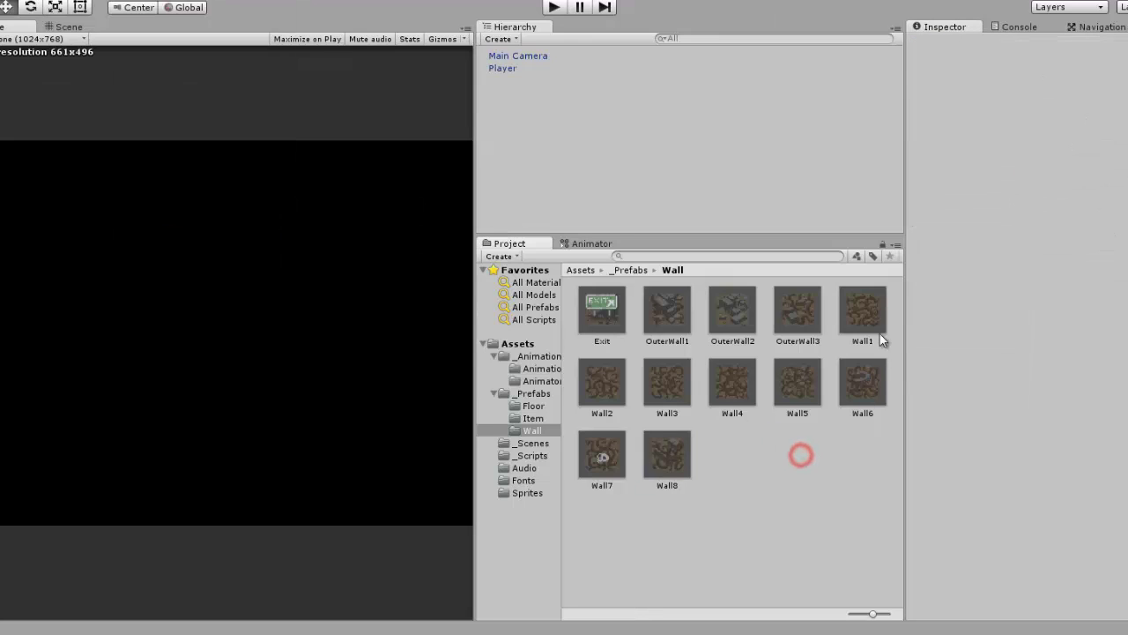
pyautogui.click(881, 341)
pyautogui.keyDown('shift'); pyautogui.click(671, 453); pyautogui.keyUp('shift')
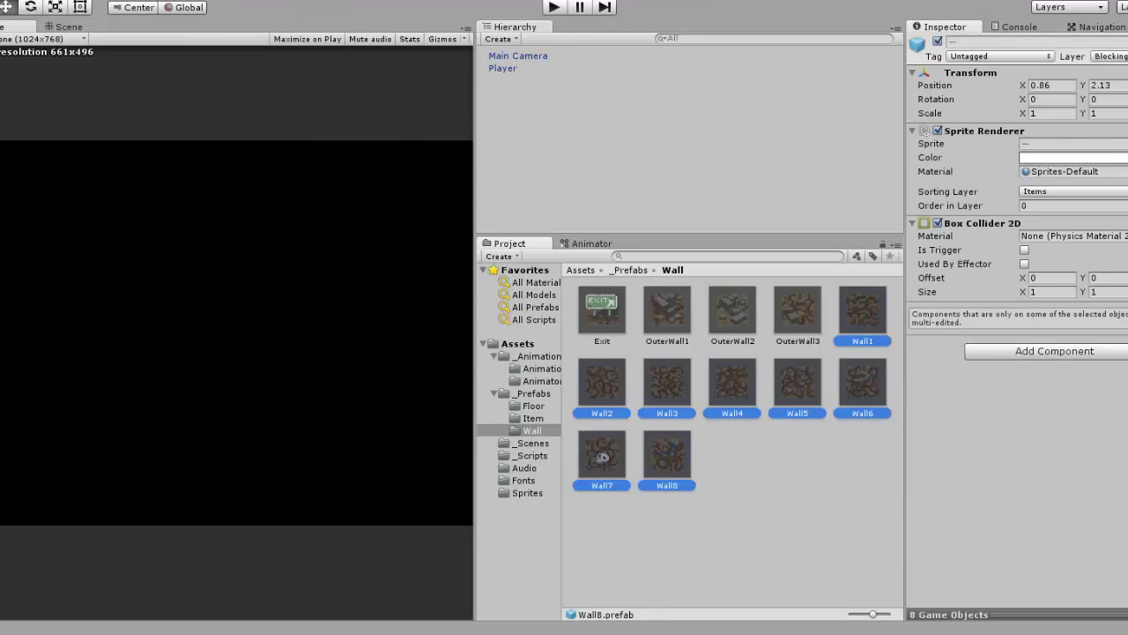
pyautogui.click(133, 0)
pyautogui.moveTo(158, 211)
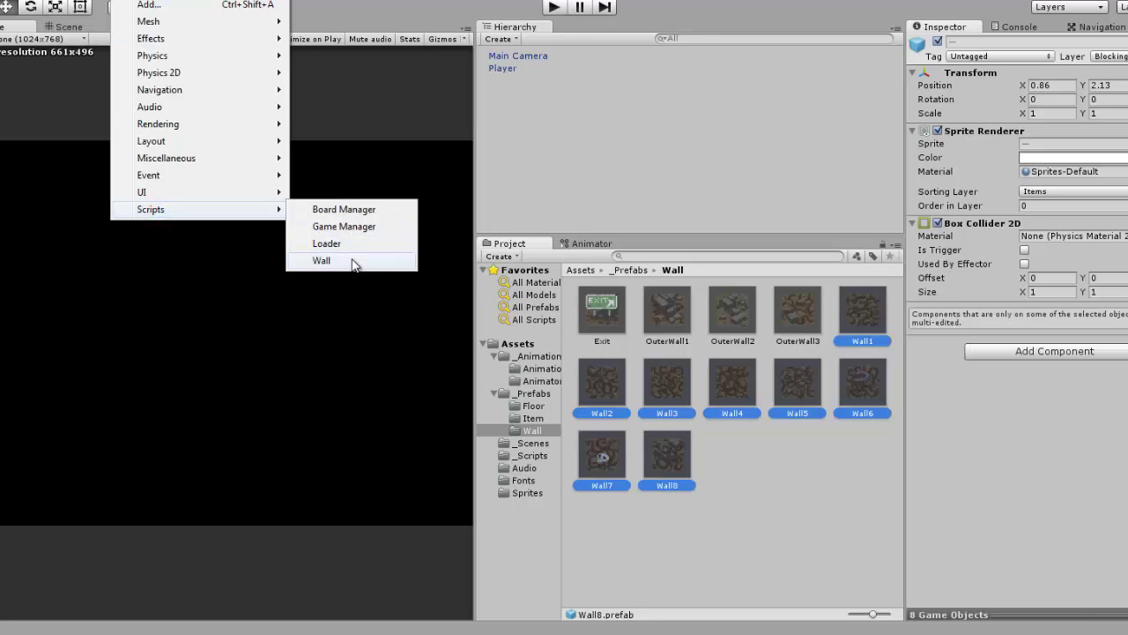
pyautogui.click(353, 262)
# Confirm Wall6 and Wall5 now carry the Wall script with Hp 4.
pyautogui.click(845, 377)
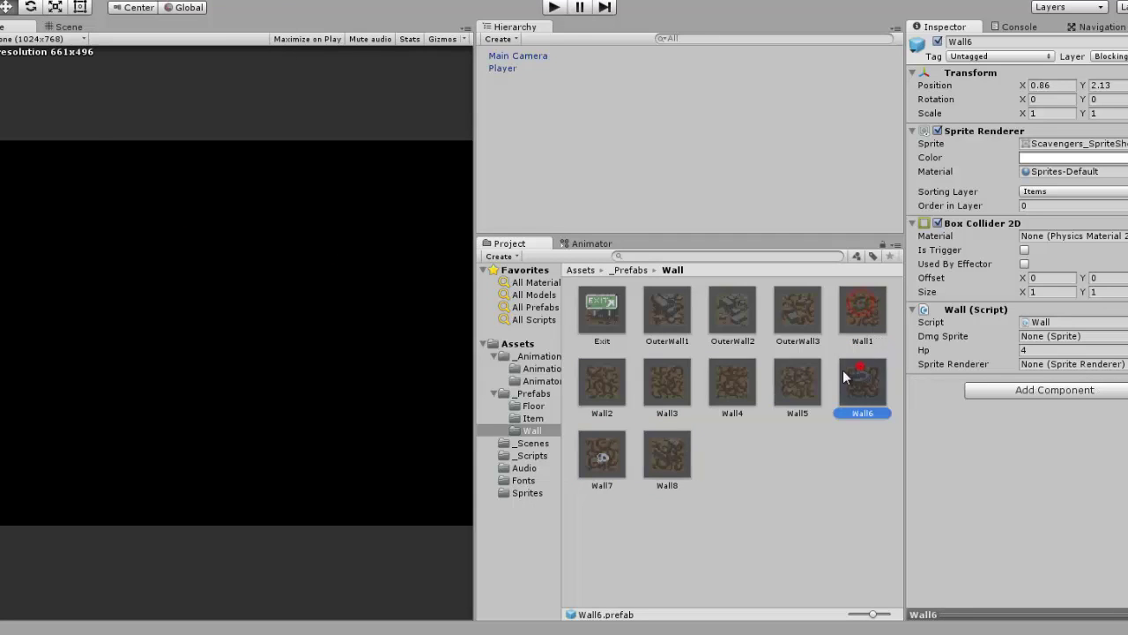
pyautogui.click(703, 367)
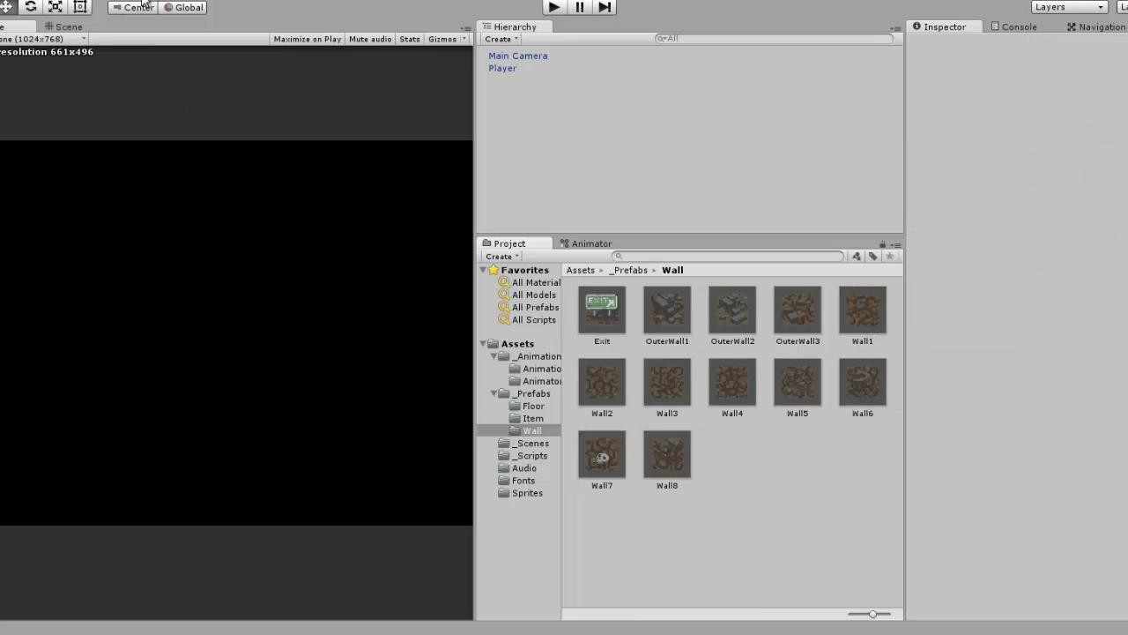
pyautogui.click(868, 322)
pyautogui.click(859, 379)
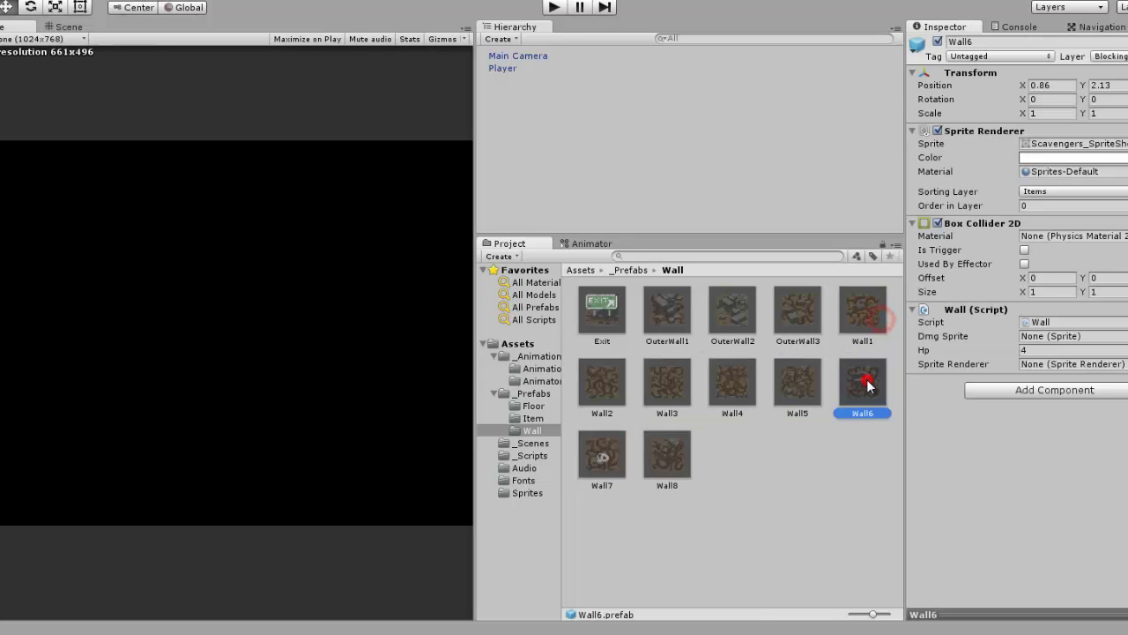
pyautogui.click(782, 385)
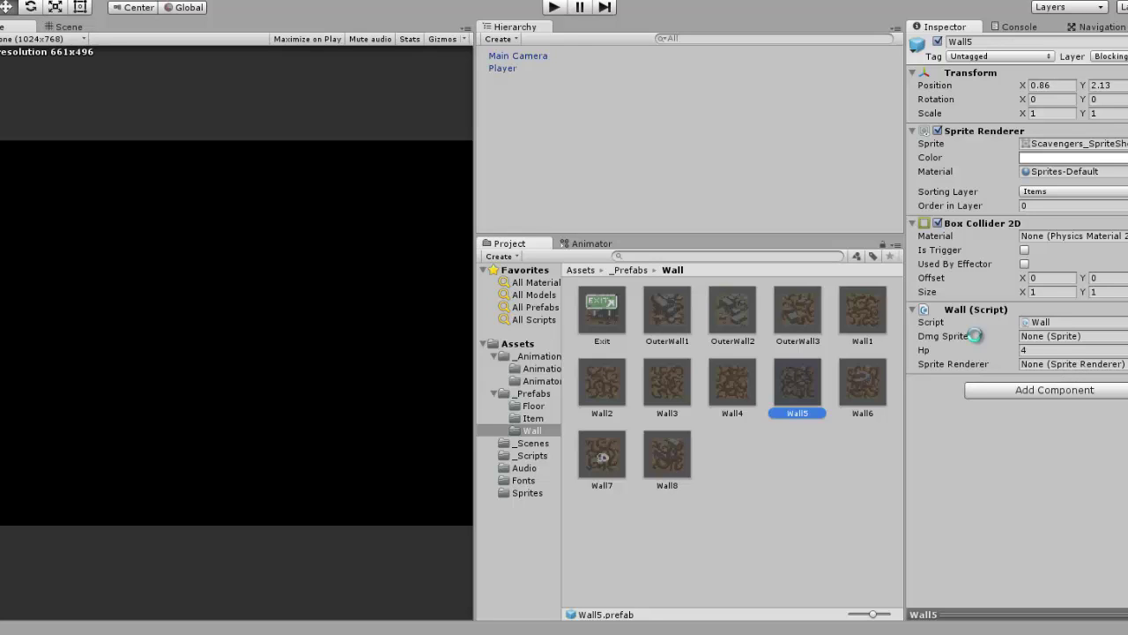
pyautogui.click(555, 7)
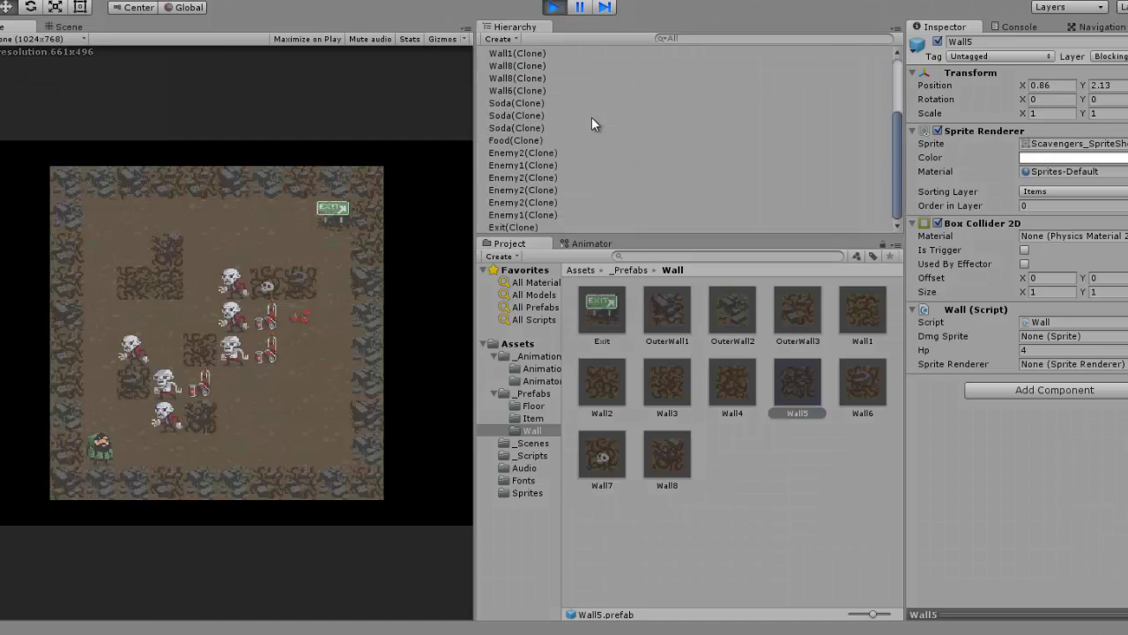
pyautogui.click(520, 145)
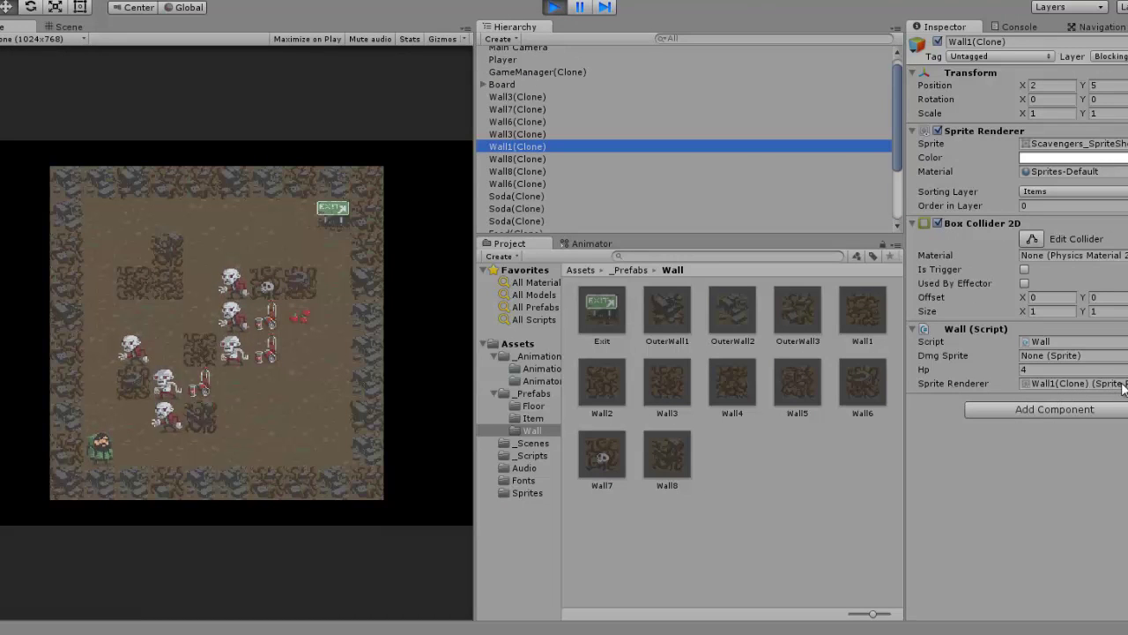
pyautogui.click(555, 7)
pyautogui.click(861, 308)
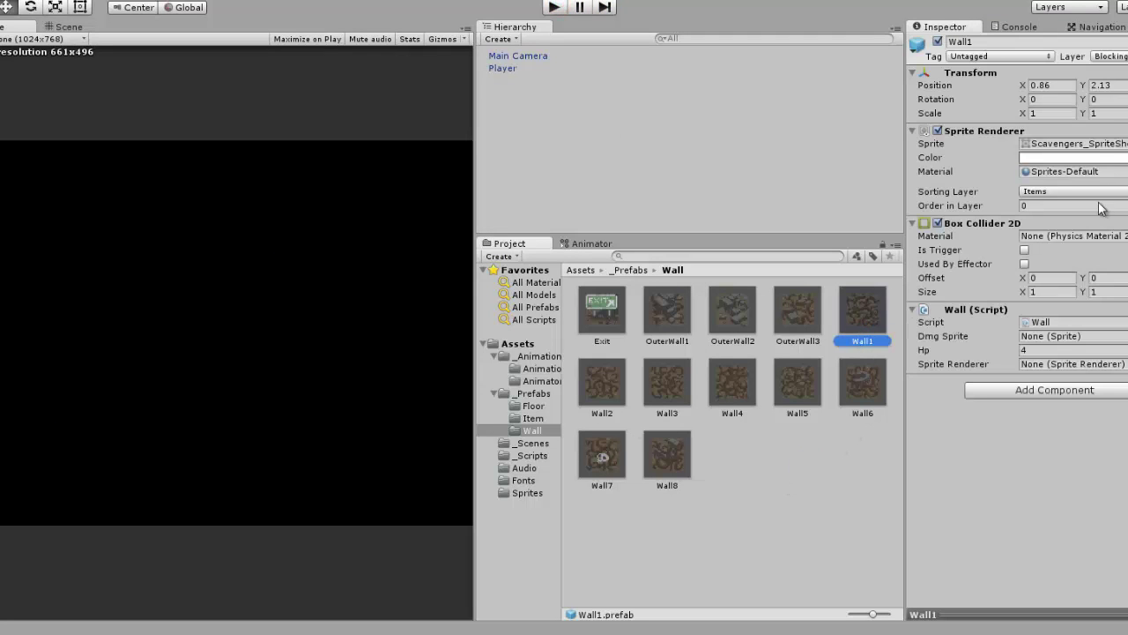
# Locate Wall1's current sprite in the Sprites grid, then widen the Hierarchy and Project panels.
pyautogui.click(1090, 143)
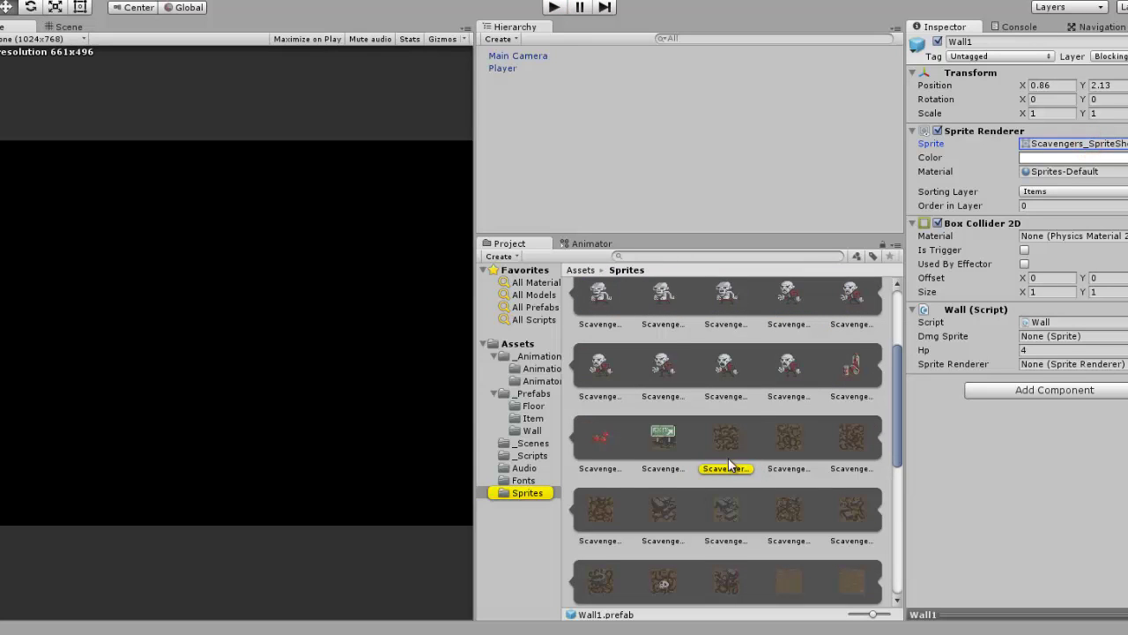
pyautogui.scroll(-1, 729, 465)
pyautogui.scroll(-2, 729, 465)
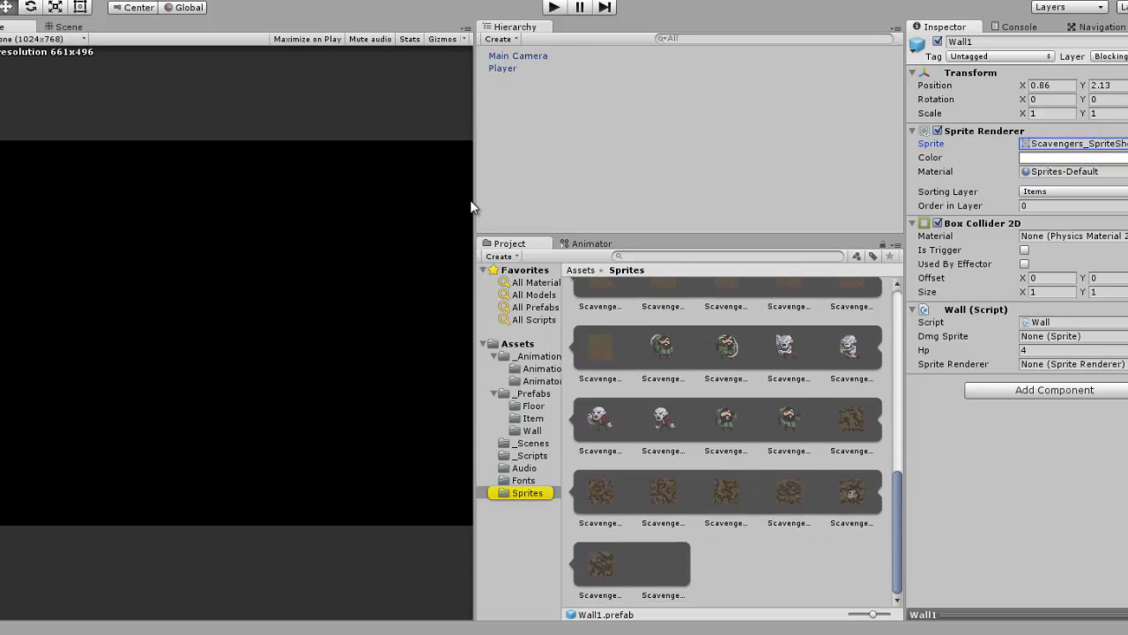
pyautogui.moveTo(474, 195); pyautogui.dragTo(67, 242)
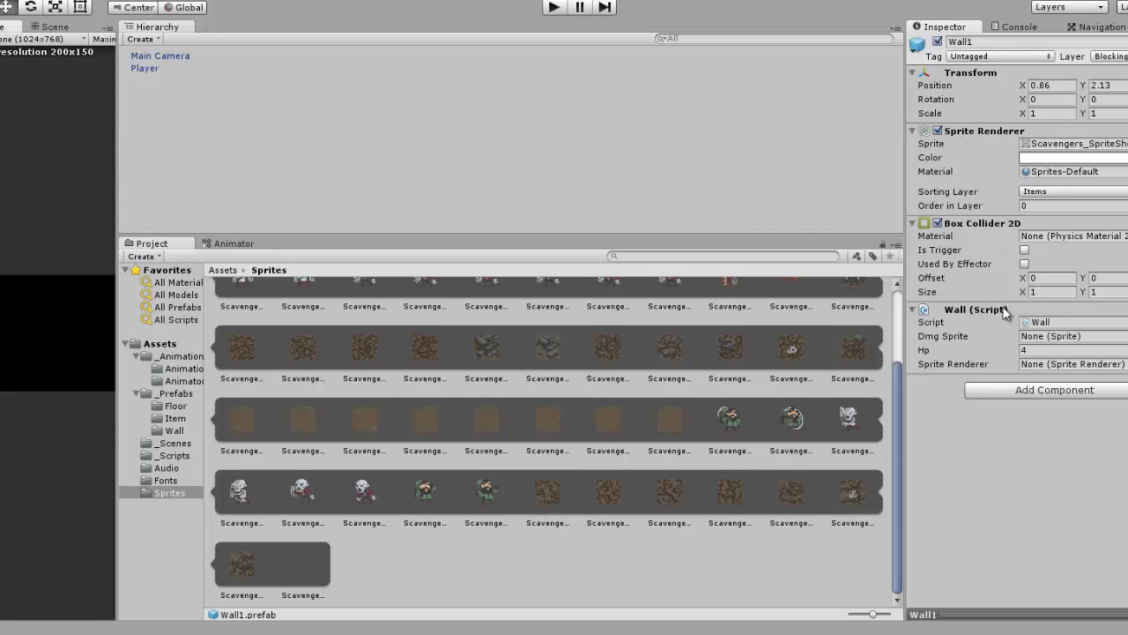
# Assign damaged-wall sprites as the Dmg Sprite of the Wall1 and Wall2 prefabs.
pyautogui.click(175, 430)
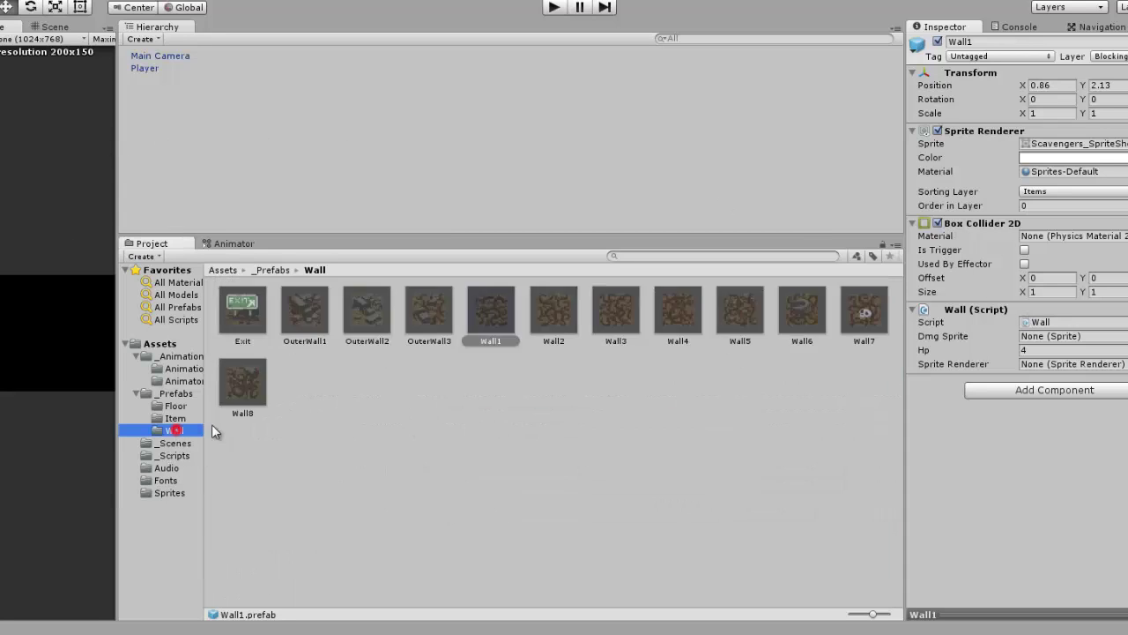
pyautogui.click(494, 310)
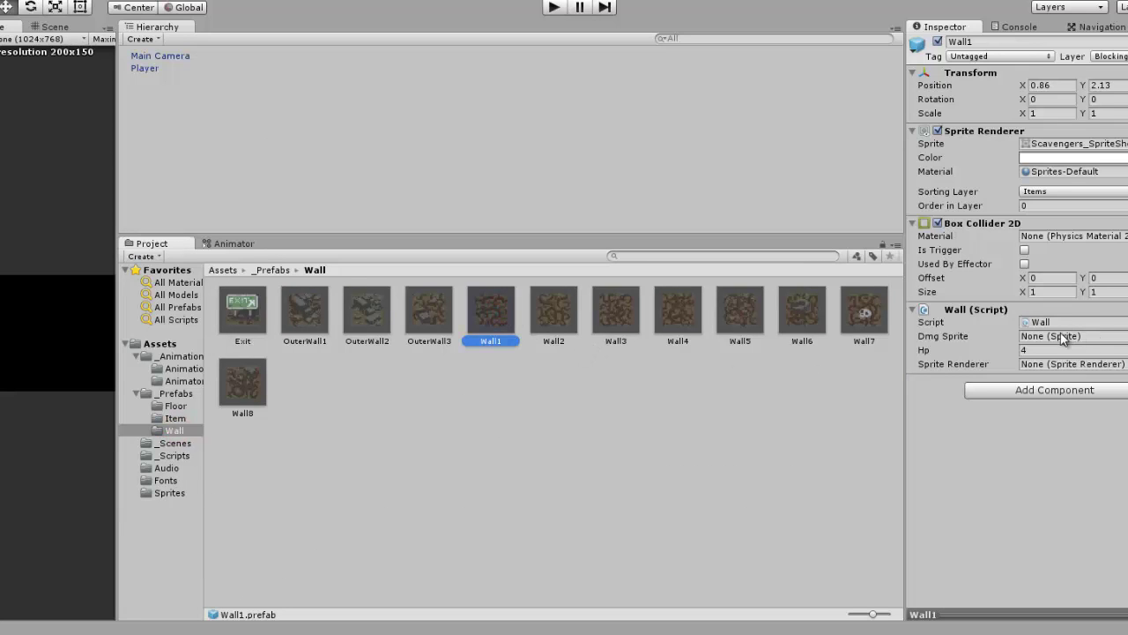
pyautogui.click(1125, 336)
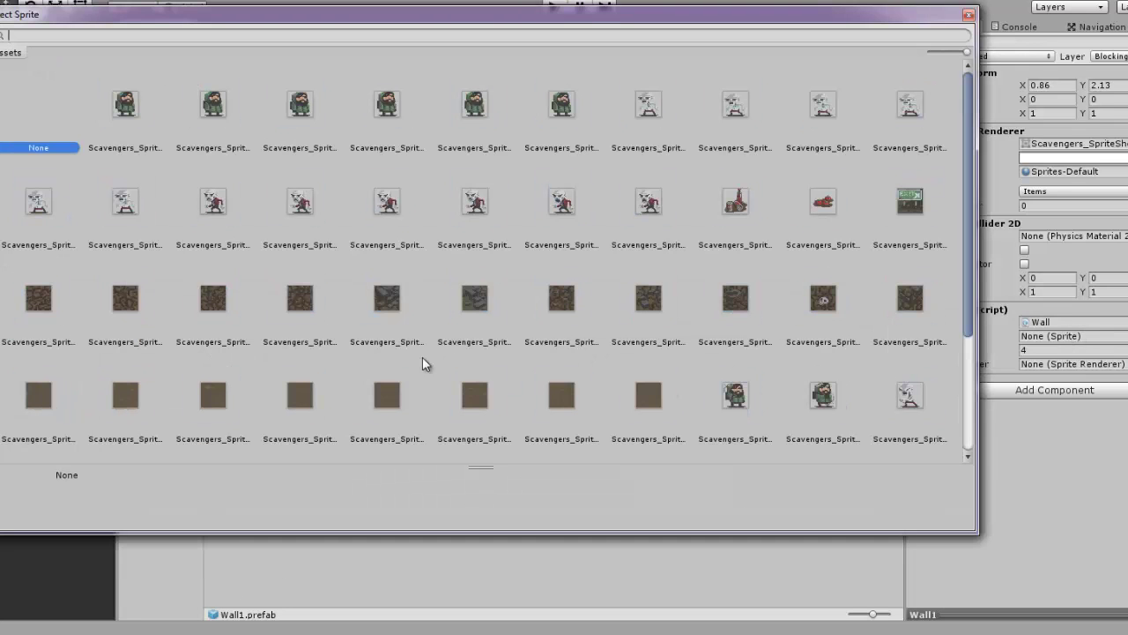
pyautogui.scroll(-4, 390, 275)
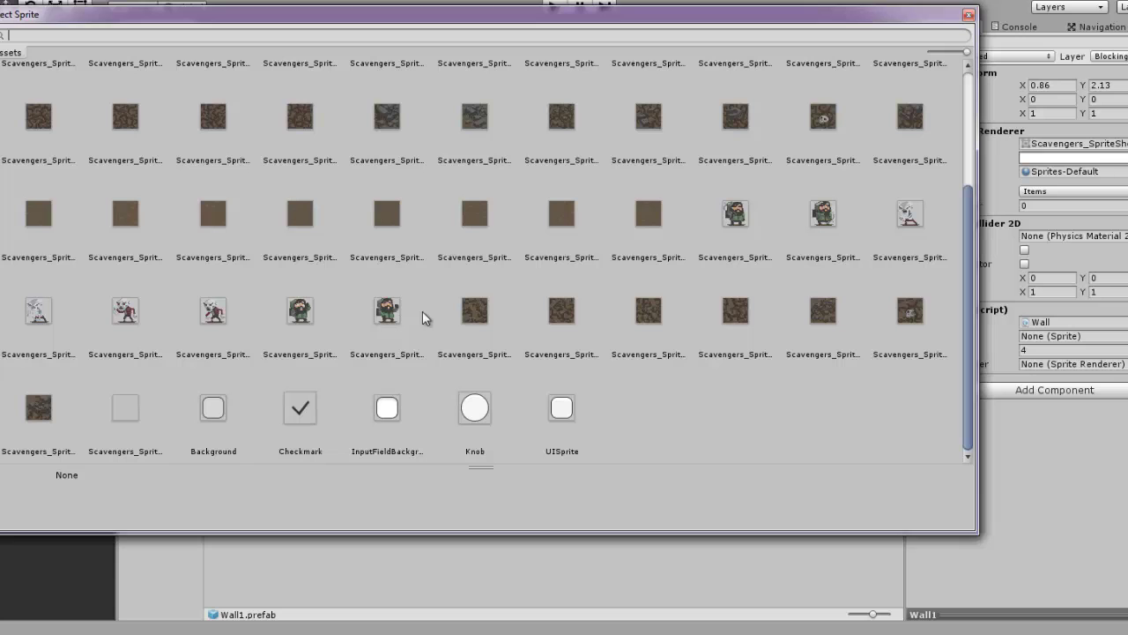
pyautogui.doubleClick(479, 317)
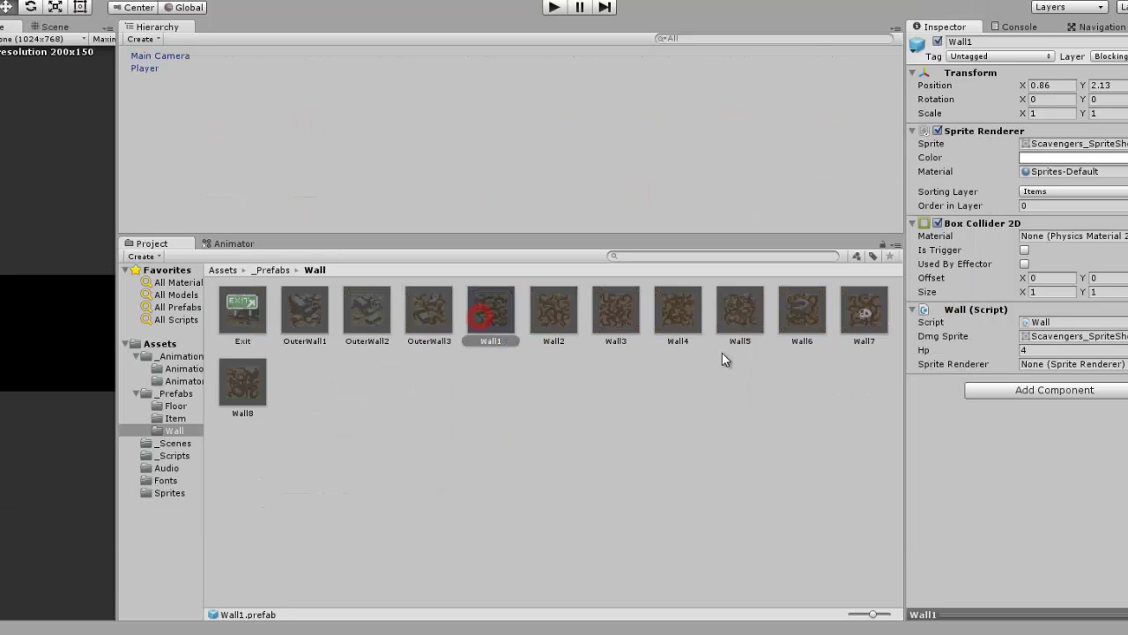
pyautogui.click(541, 323)
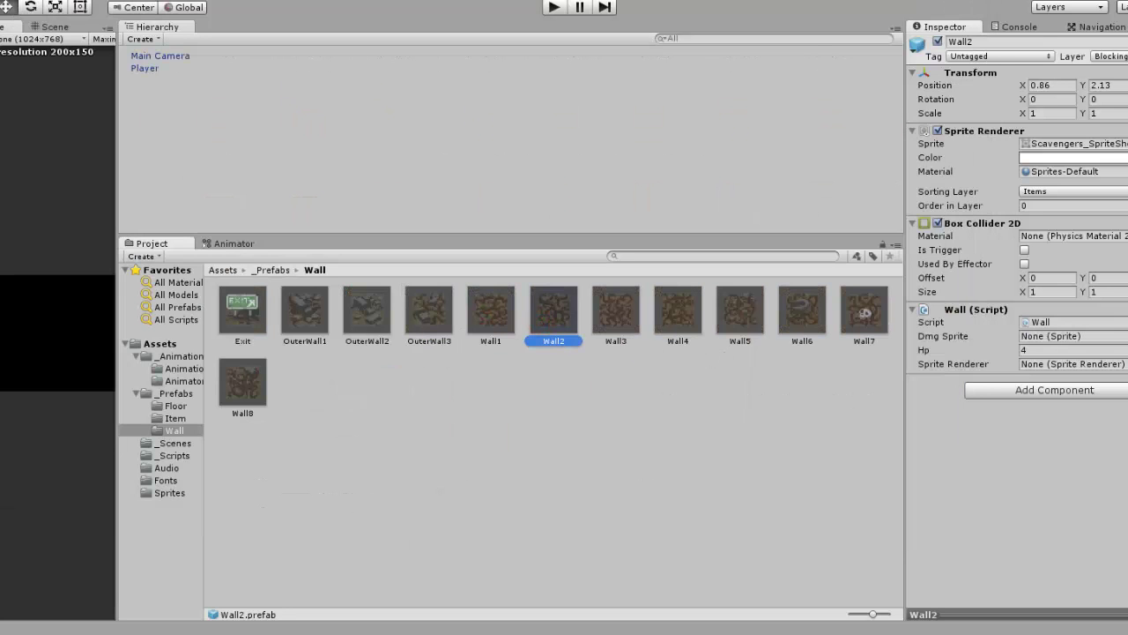
pyautogui.click(1126, 336)
pyautogui.scroll(-5, 502, 362)
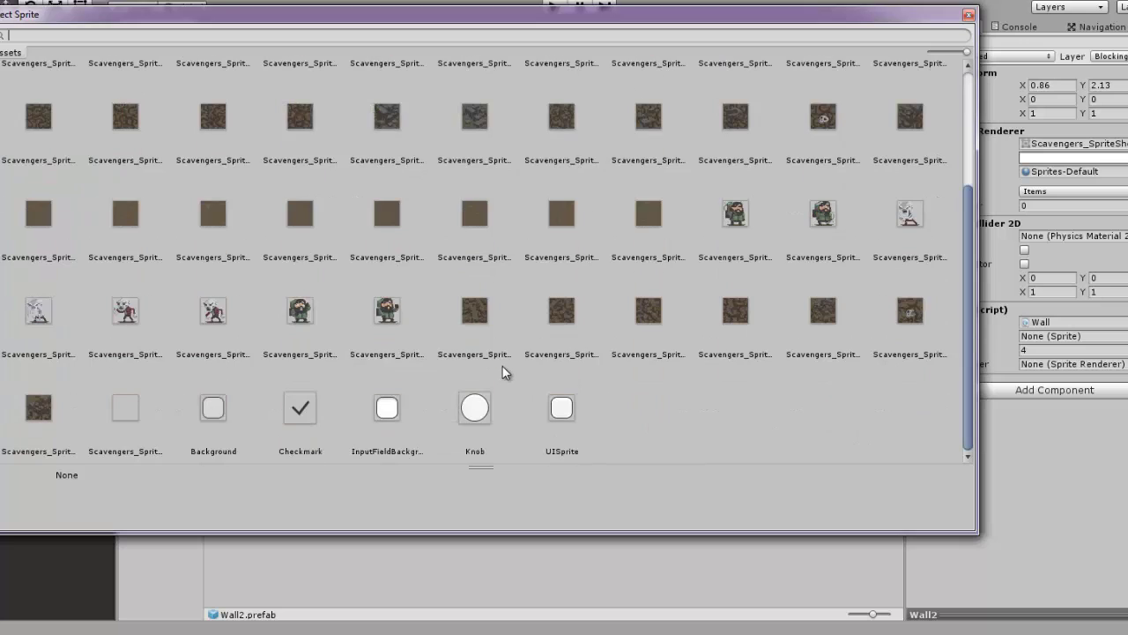
pyautogui.click(553, 310)
pyautogui.doubleClick(552, 311)
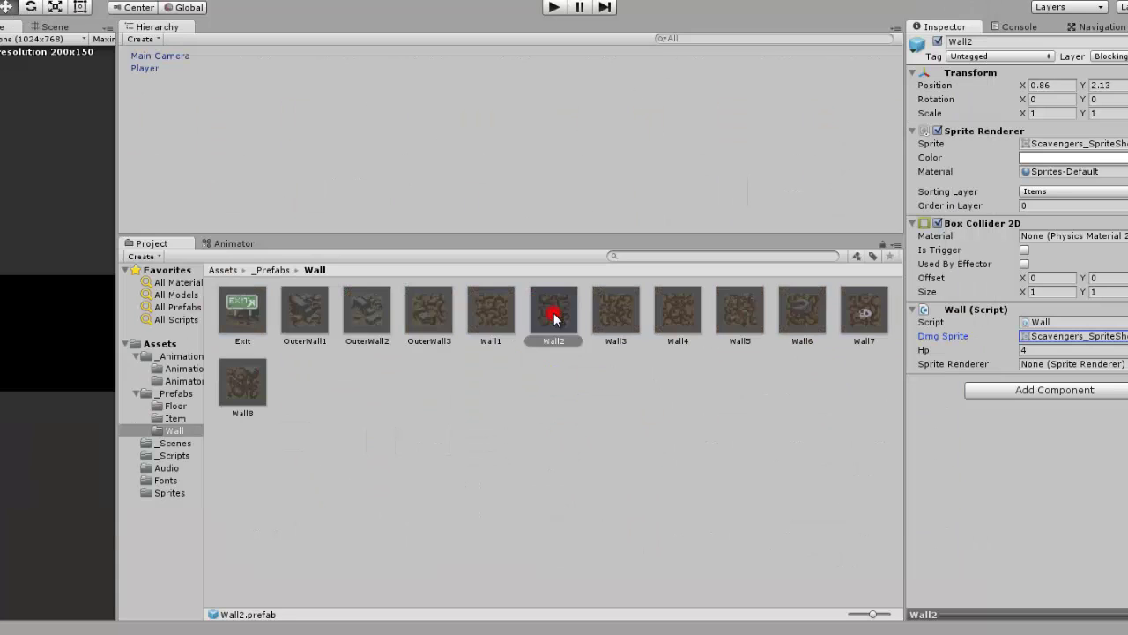
# Give the Wall3 and Wall4 prefabs damaged-wall Dmg Sprites from the sprite picker.
pyautogui.click(625, 316)
pyautogui.click(1126, 336)
pyautogui.scroll(-5, 445, 353)
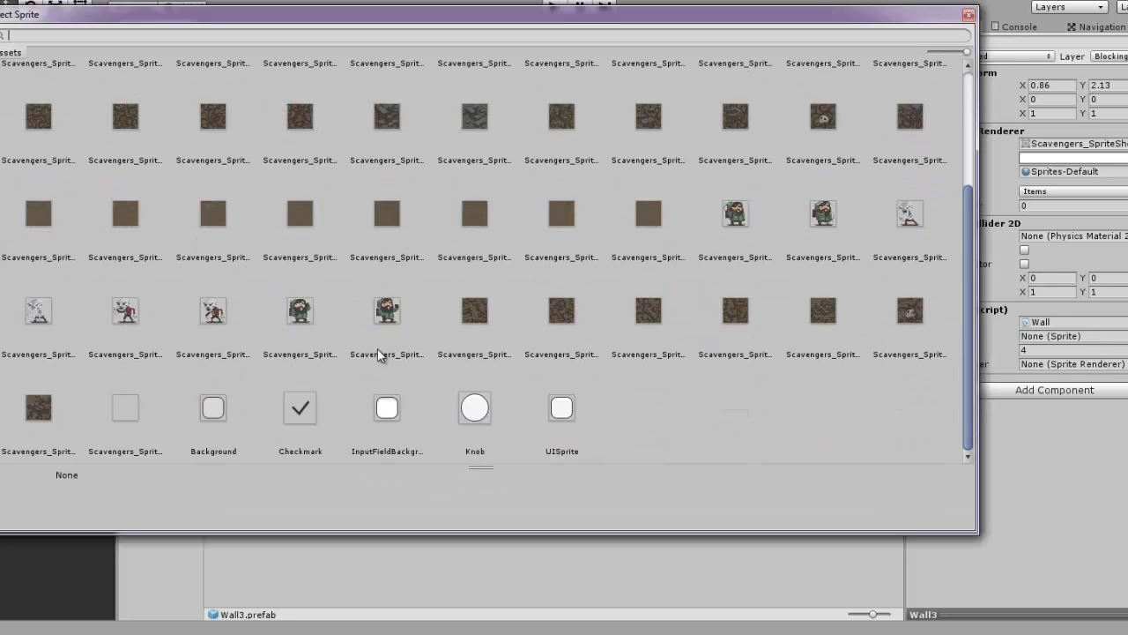
pyautogui.click(656, 316)
pyautogui.doubleClick(657, 316)
pyautogui.click(696, 334)
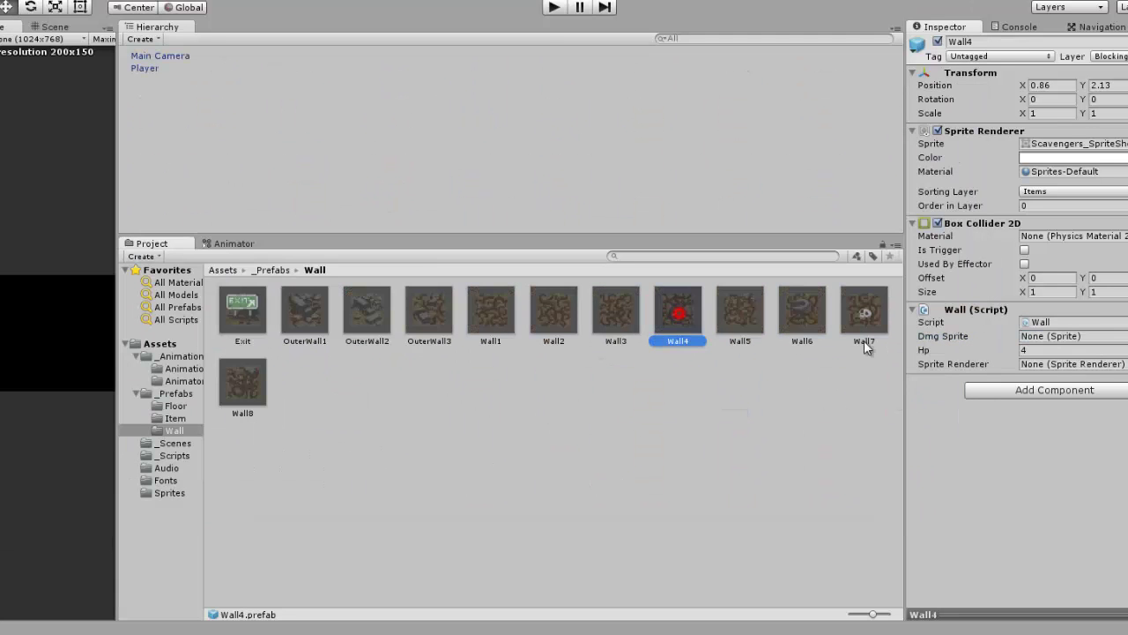
pyautogui.click(1126, 335)
pyautogui.scroll(-5, 541, 282)
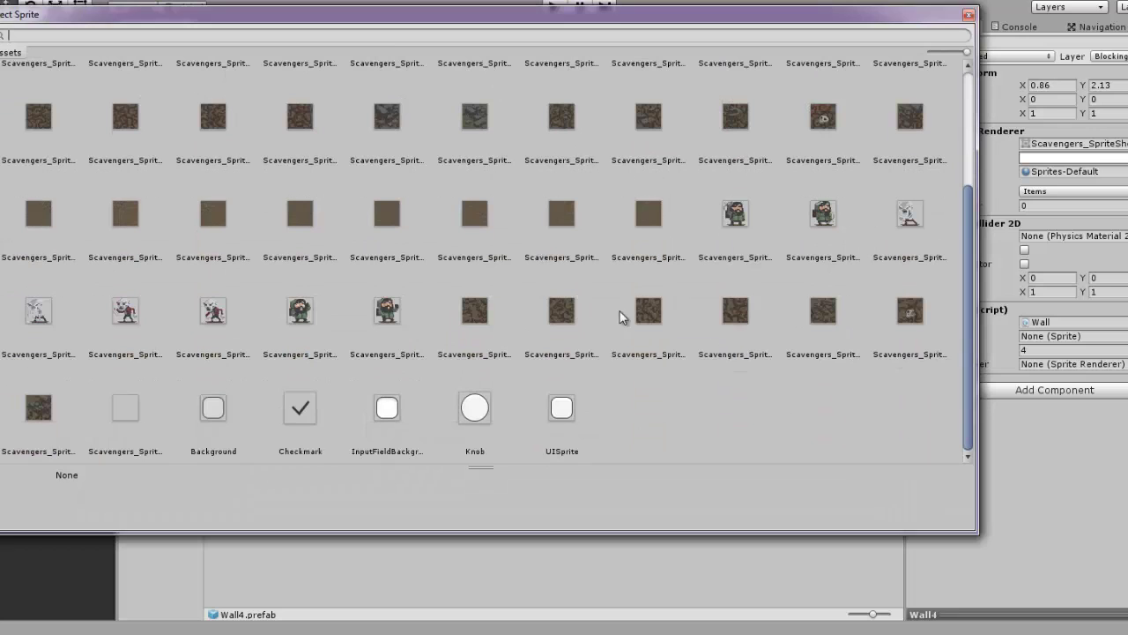
pyautogui.doubleClick(750, 308)
# Set a damaged-wall sprite as the Wall5 prefab's Dmg Sprite.
pyautogui.click(748, 311)
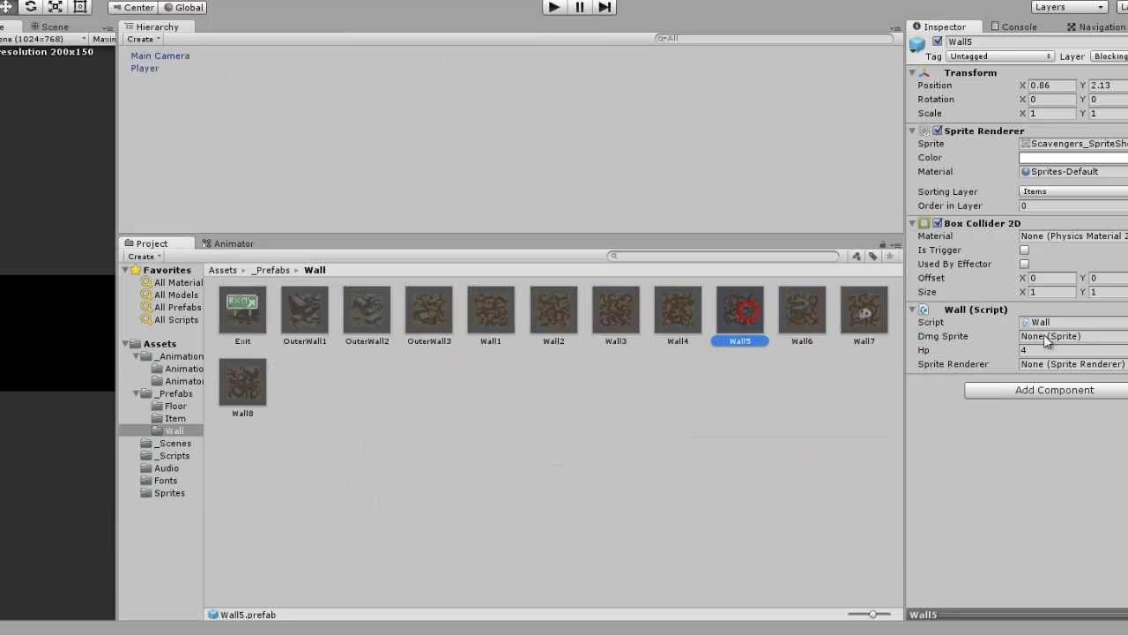
pyautogui.click(1125, 336)
pyautogui.scroll(-5, 835, 294)
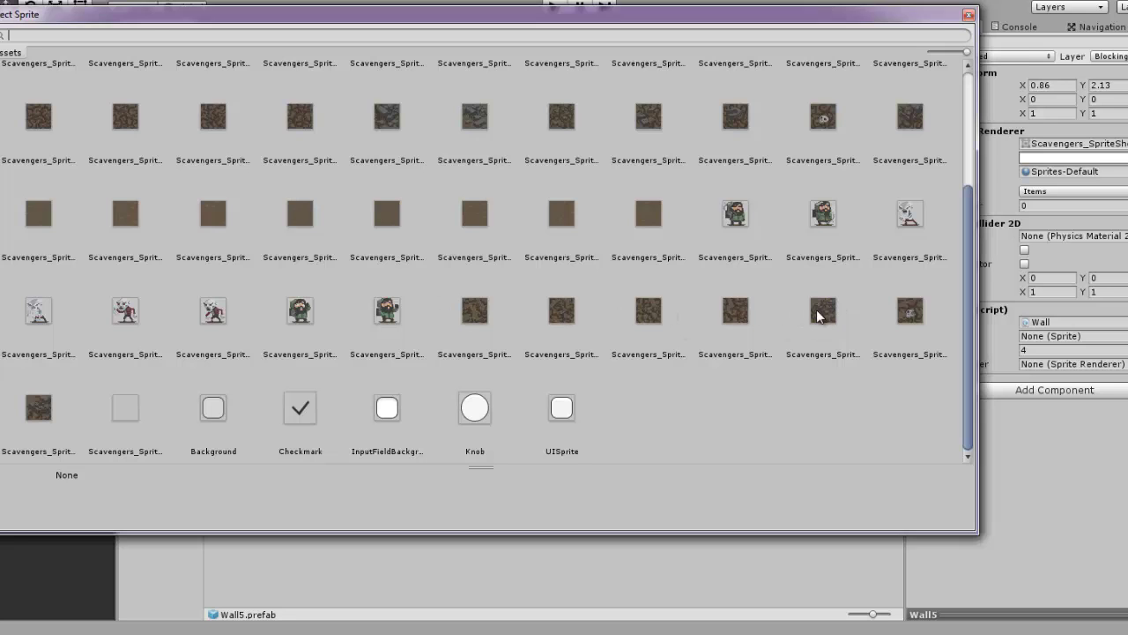
pyautogui.click(818, 314)
pyautogui.doubleClick(818, 314)
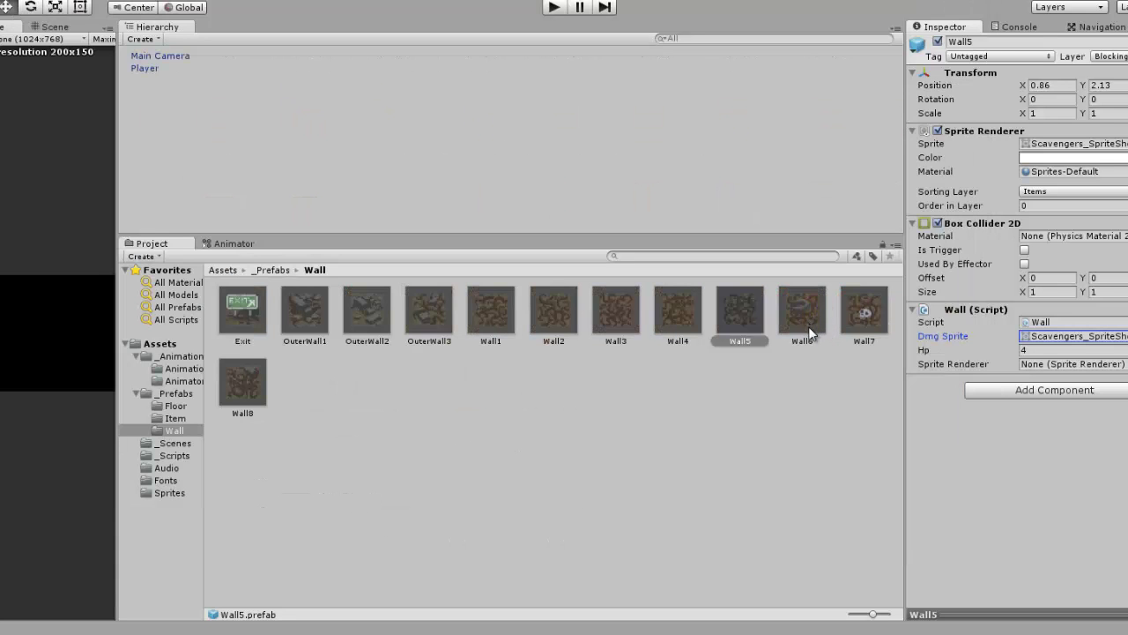
# Browse Wall7's Dmg Sprite choices, then locate Wall5's damage sprite to check it.
pyautogui.click(811, 315)
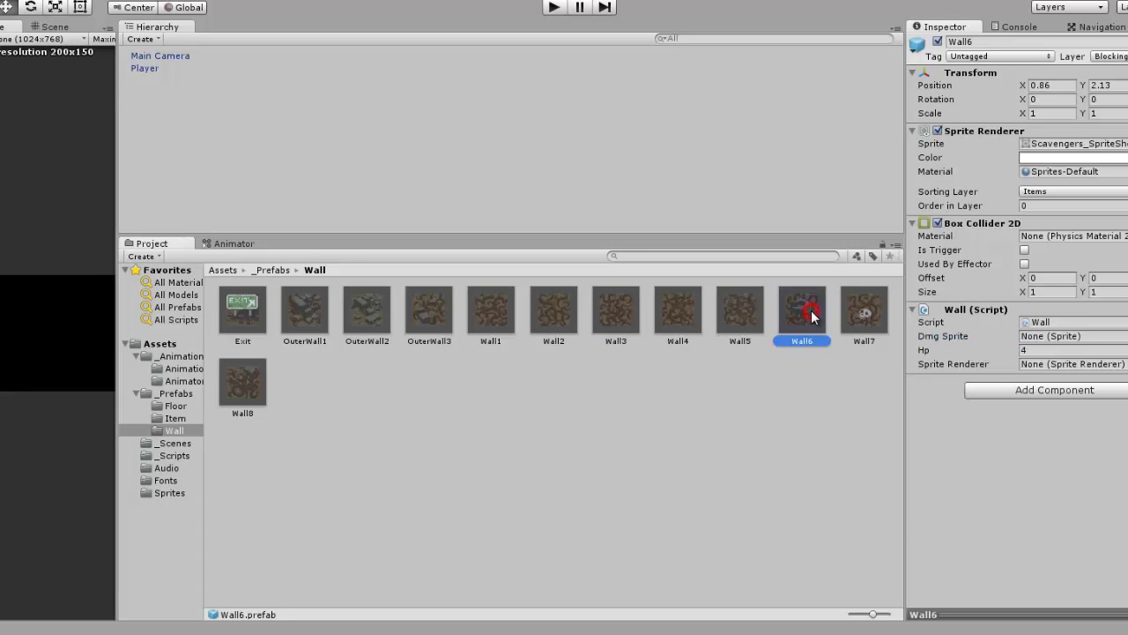
pyautogui.click(866, 315)
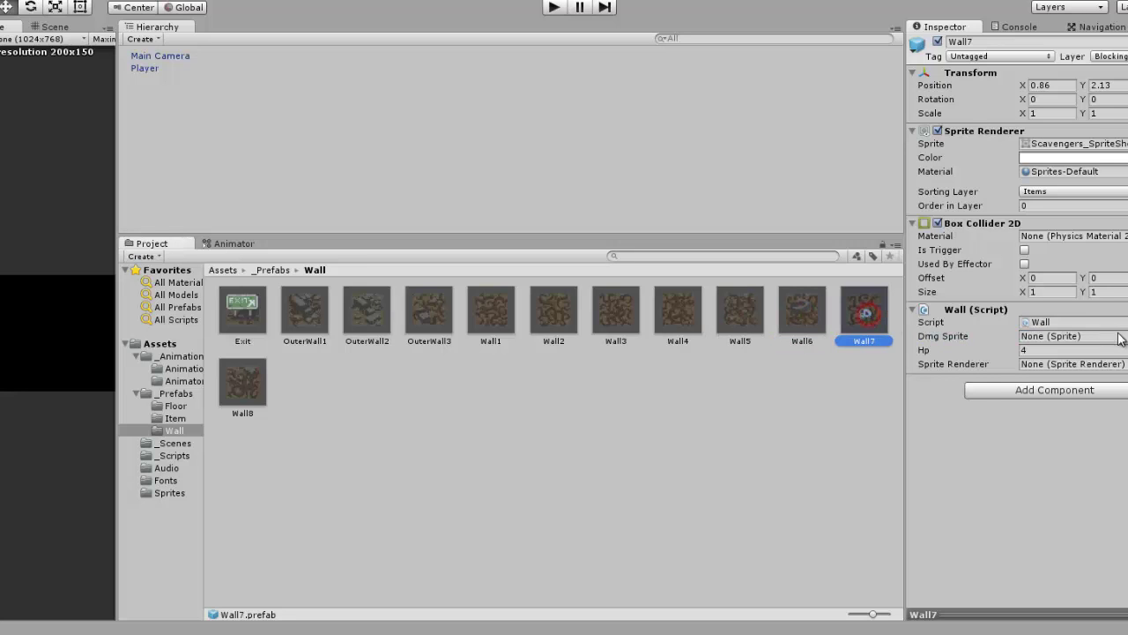
pyautogui.click(1123, 335)
pyautogui.scroll(-5, 904, 355)
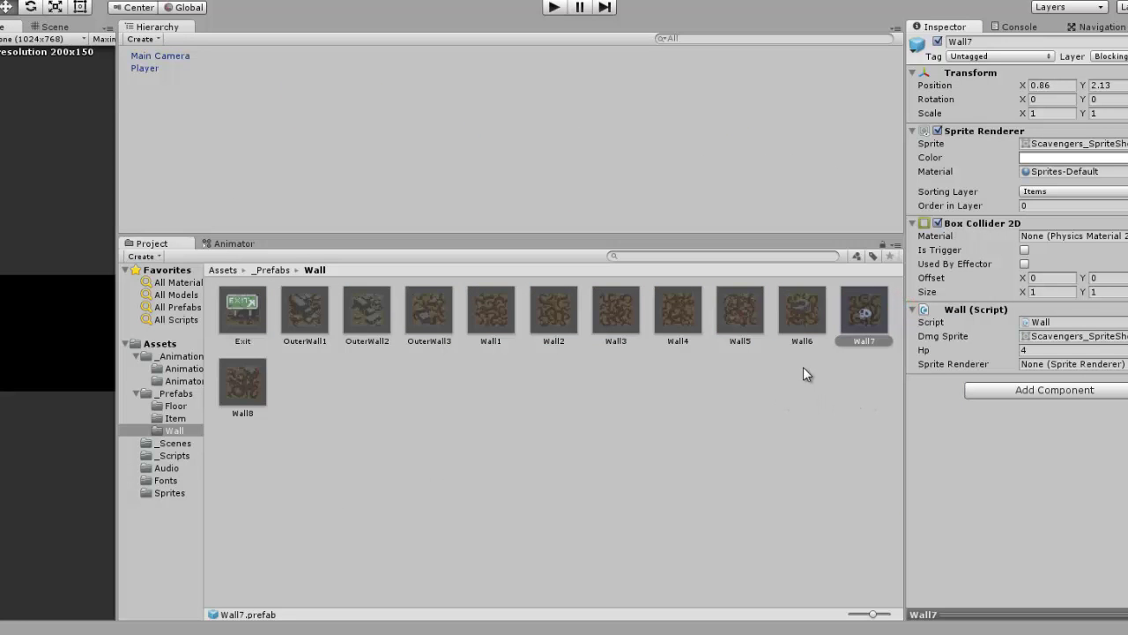
pyautogui.click(747, 322)
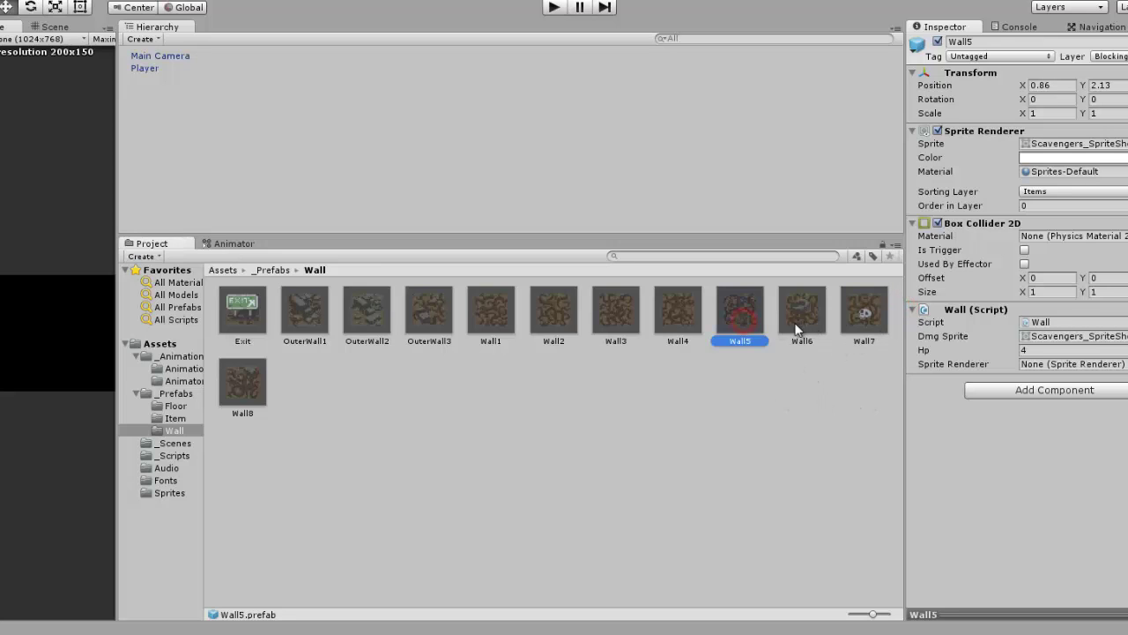
pyautogui.click(1071, 336)
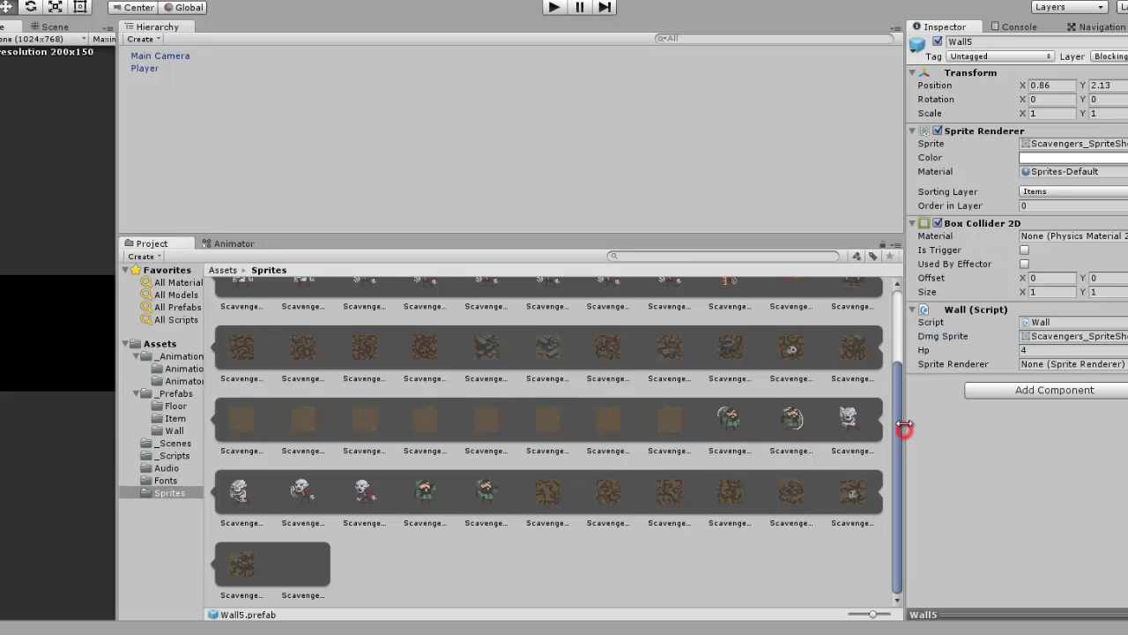
pyautogui.moveTo(895, 424)
pyautogui.mouseDown()
pyautogui.moveTo(889, 335)
pyautogui.moveTo(883, 447)
pyautogui.mouseUp()
pyautogui.scroll(2, 777, 358)
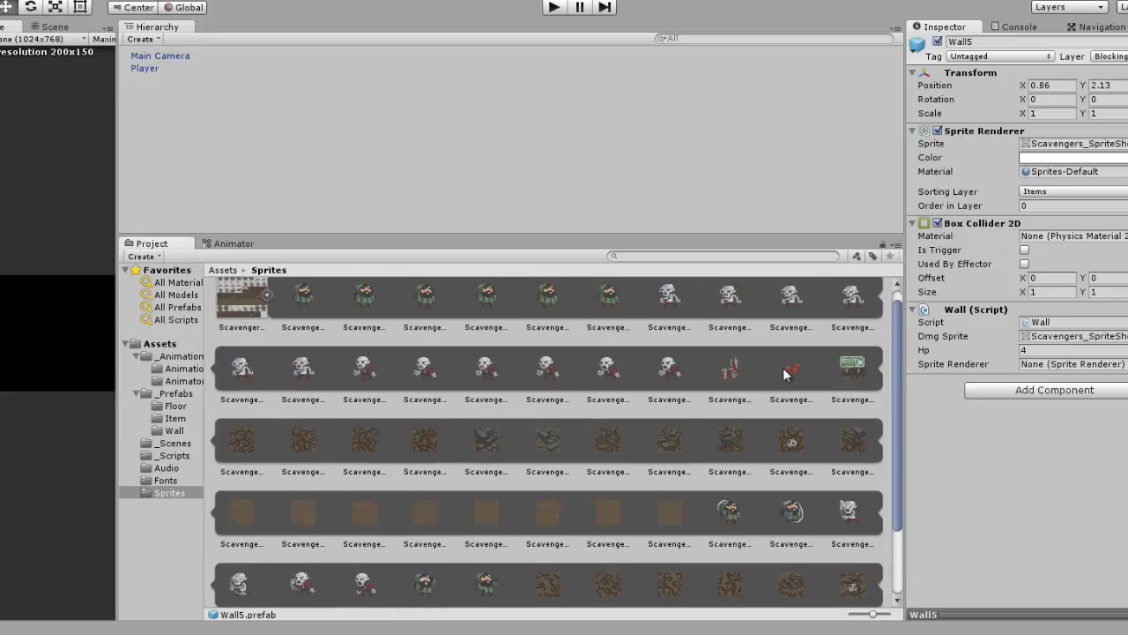
pyautogui.scroll(-2, 784, 374)
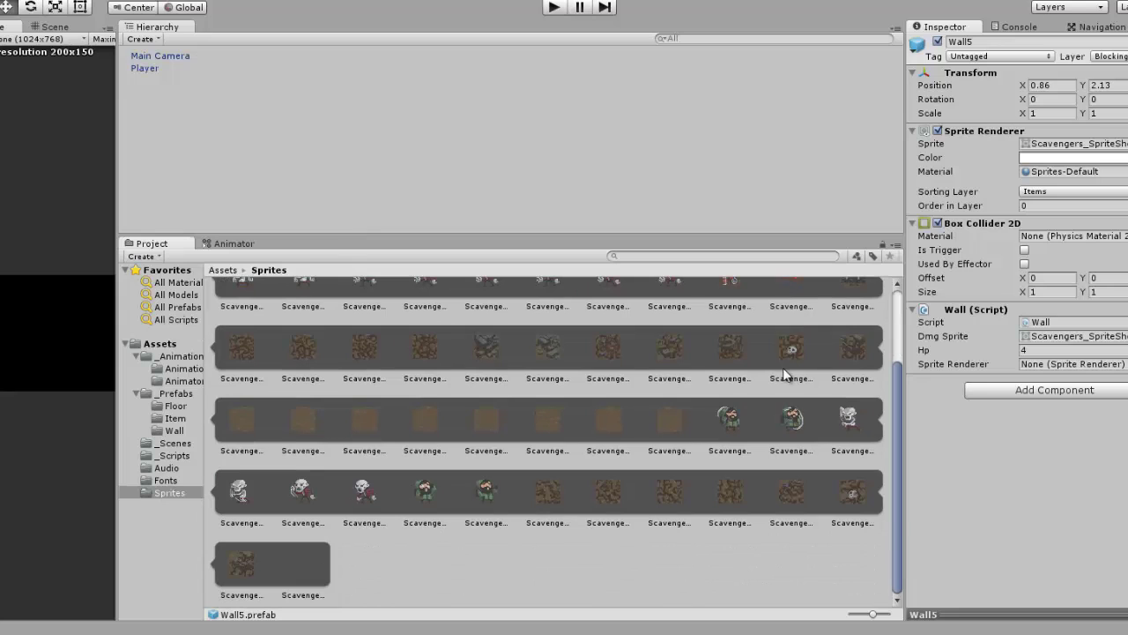
pyautogui.click(173, 429)
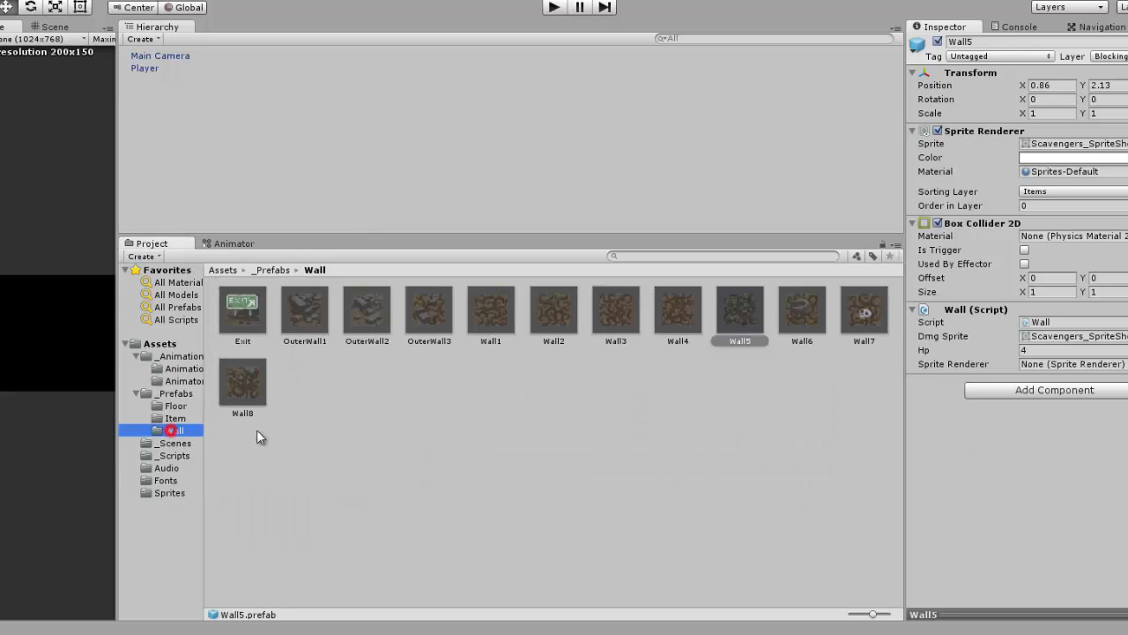
# Give the Wall6 prefab Scavengers_SpriteSheet_49 as its Dmg Sprite.
pyautogui.click(805, 314)
pyautogui.click(730, 310)
pyautogui.click(793, 309)
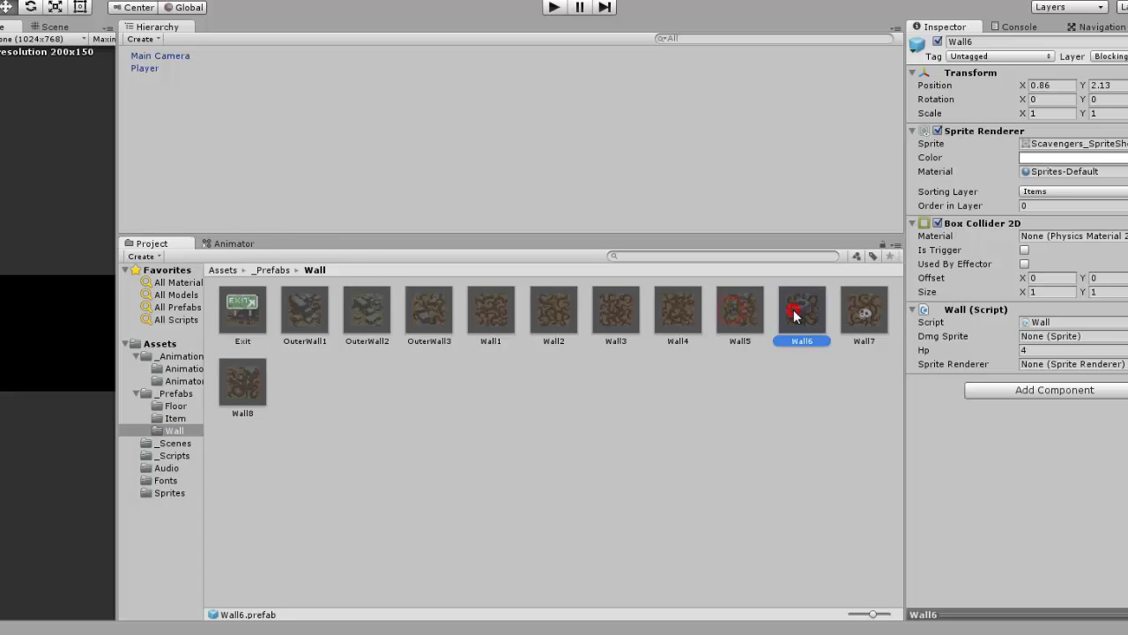
pyautogui.click(1127, 336)
pyautogui.scroll(-5, 698, 391)
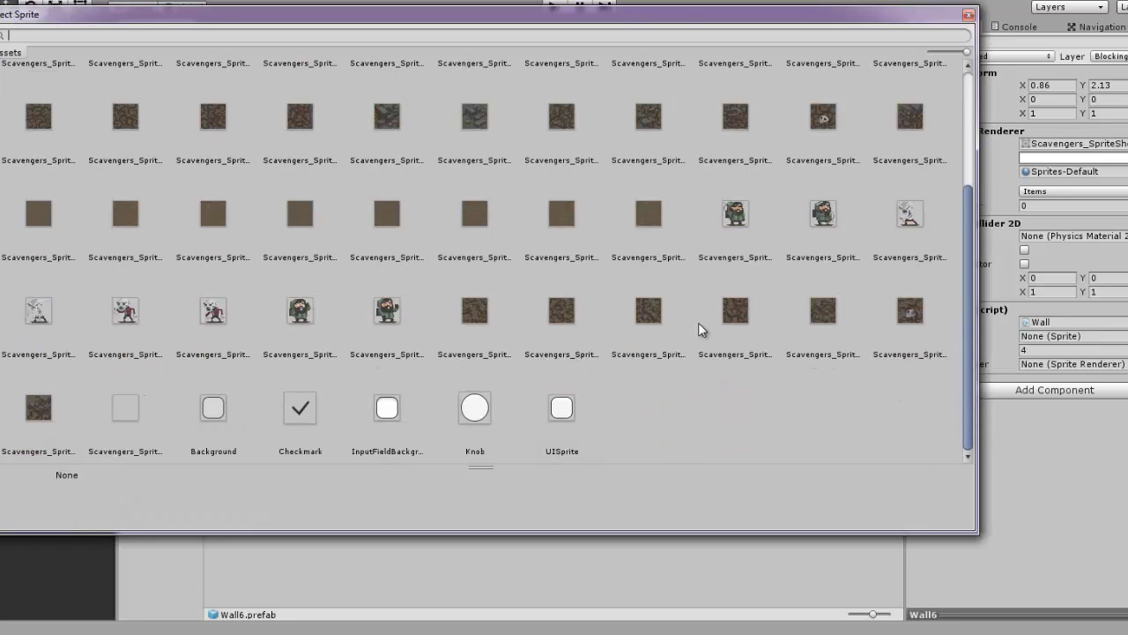
pyautogui.doubleClick(561, 310)
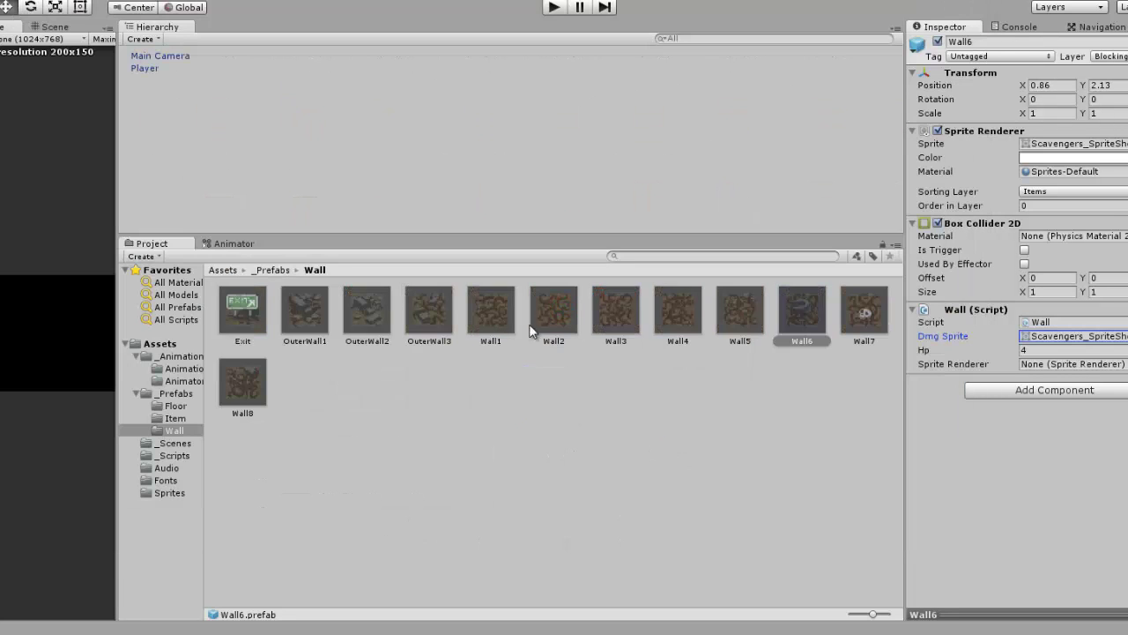
pyautogui.click(493, 311)
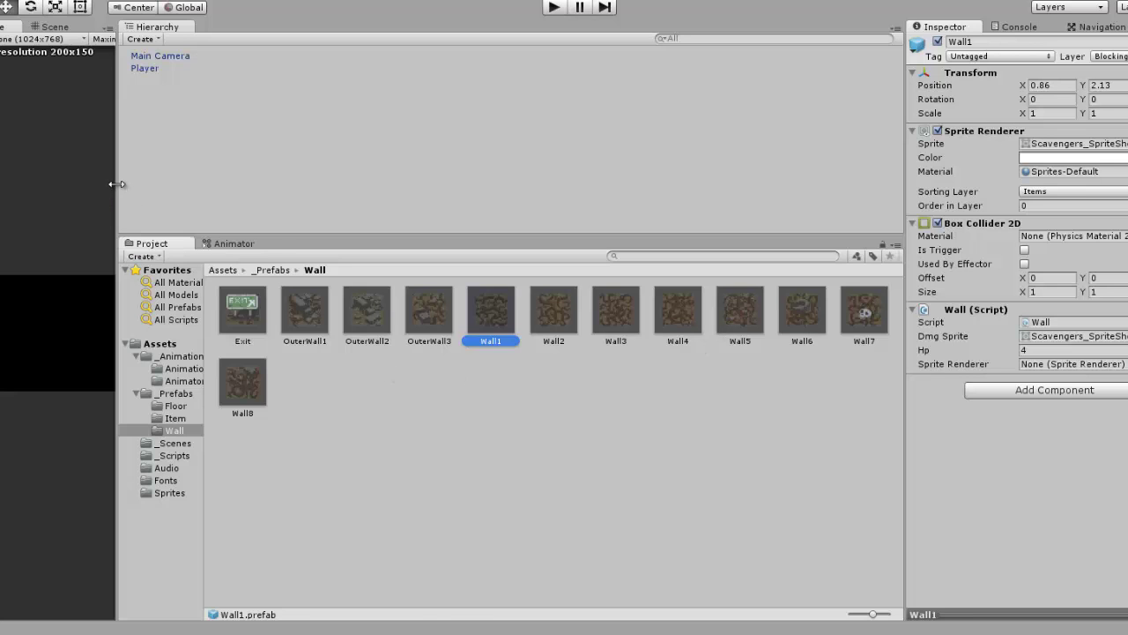
# Resize the Game view and list the _Scripts folder's BoardManager, GameManager, Loader, MovingObject and Wall scripts.
pyautogui.moveTo(115, 184)
pyautogui.mouseDown()
pyautogui.moveTo(586, 226)
pyautogui.moveTo(393, 244)
pyautogui.mouseUp()
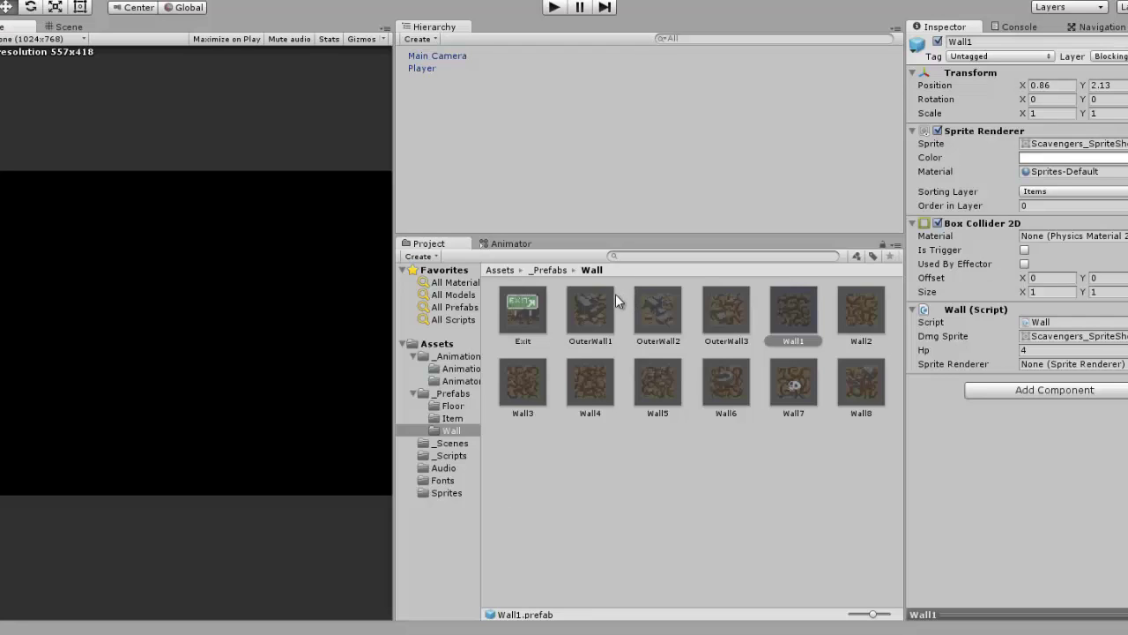
pyautogui.moveTo(393, 122)
pyautogui.mouseDown()
pyautogui.moveTo(592, 135)
pyautogui.moveTo(530, 140)
pyautogui.mouseUp()
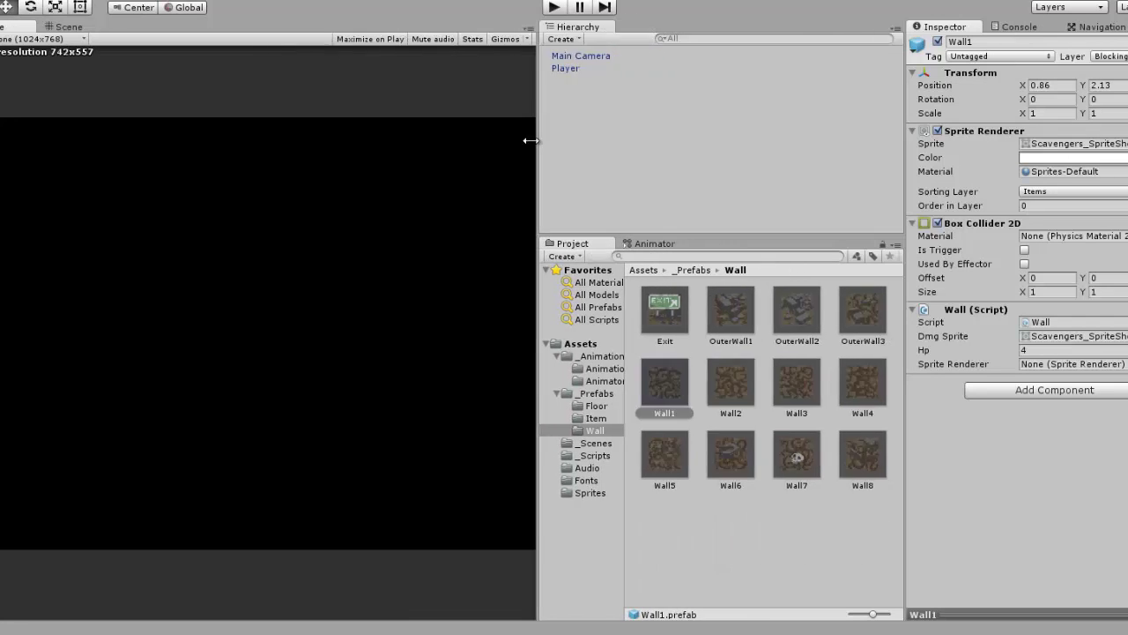
pyautogui.click(598, 452)
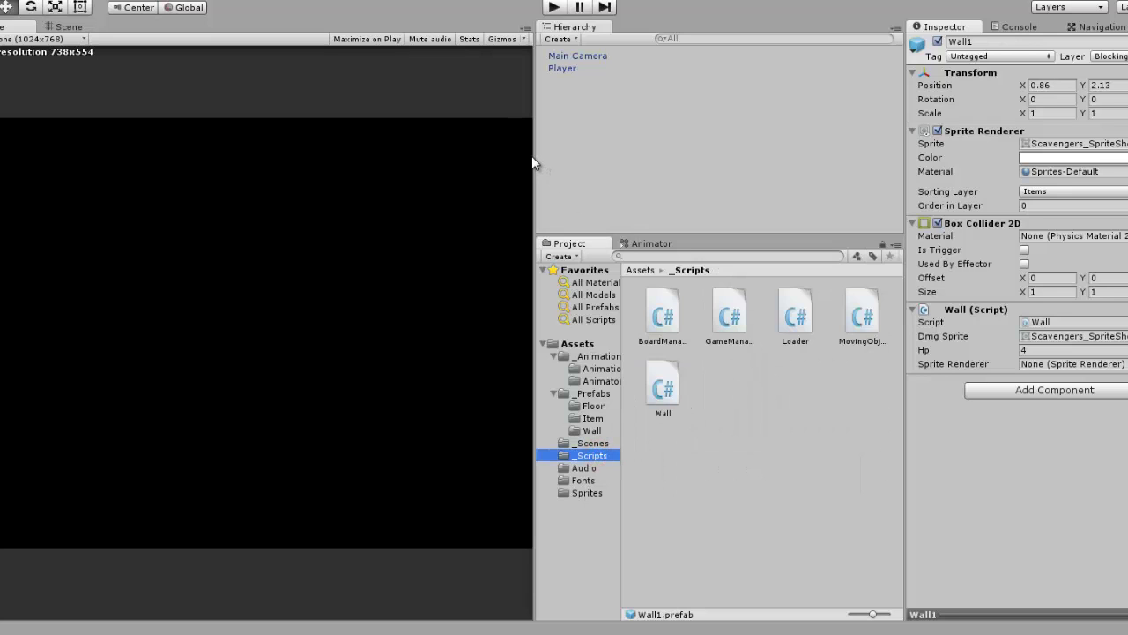
pyautogui.click(638, 138)
pyautogui.moveTo(538, 151); pyautogui.dragTo(379, 172)
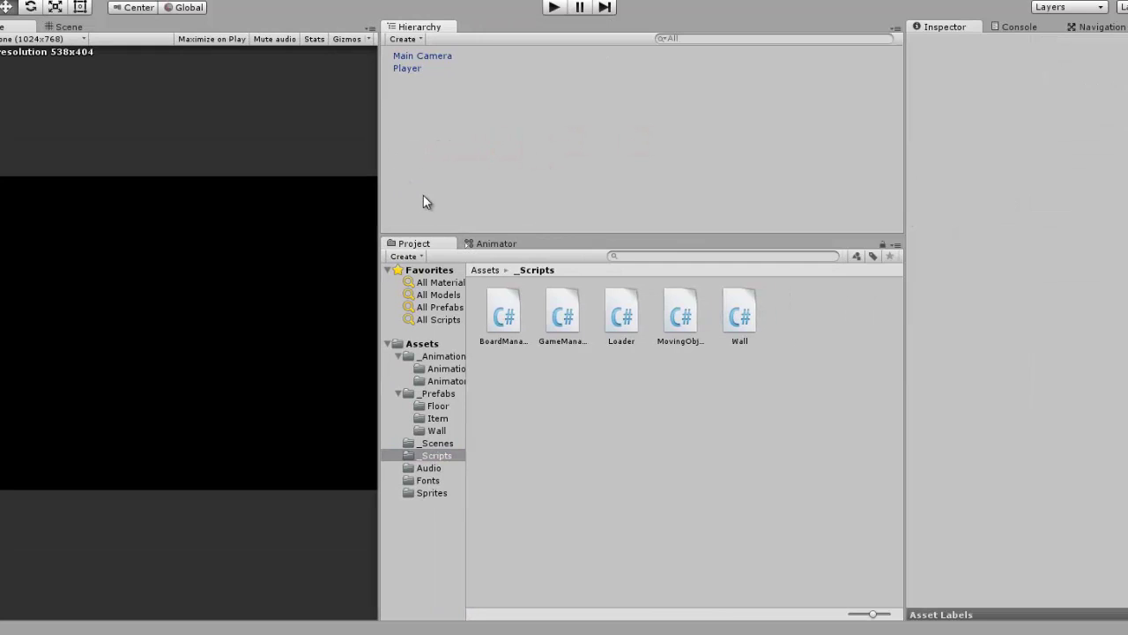
# Open the Player object's animator controller in a larger Animator panel.
pyautogui.click(431, 68)
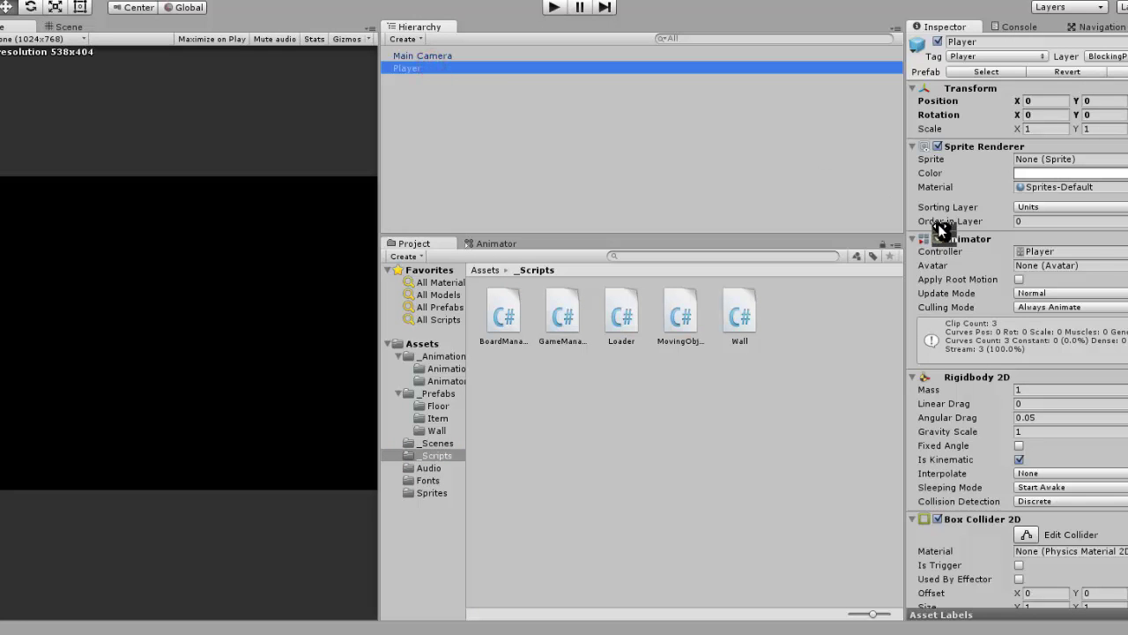
pyautogui.click(1060, 251)
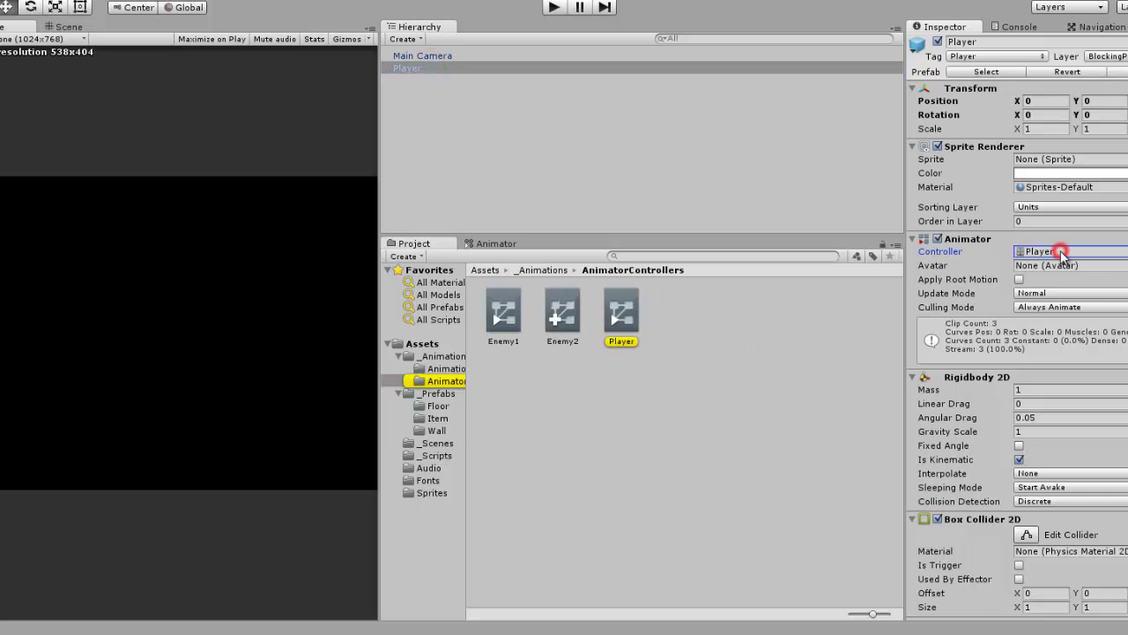
pyautogui.doubleClick(623, 317)
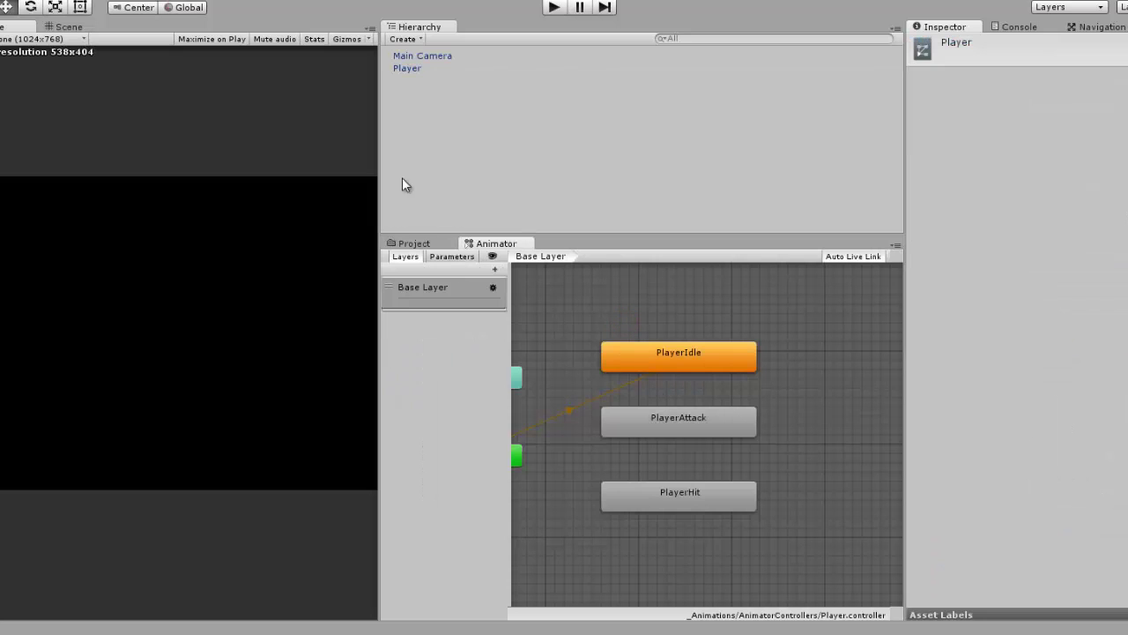
pyautogui.moveTo(379, 130); pyautogui.dragTo(181, 187)
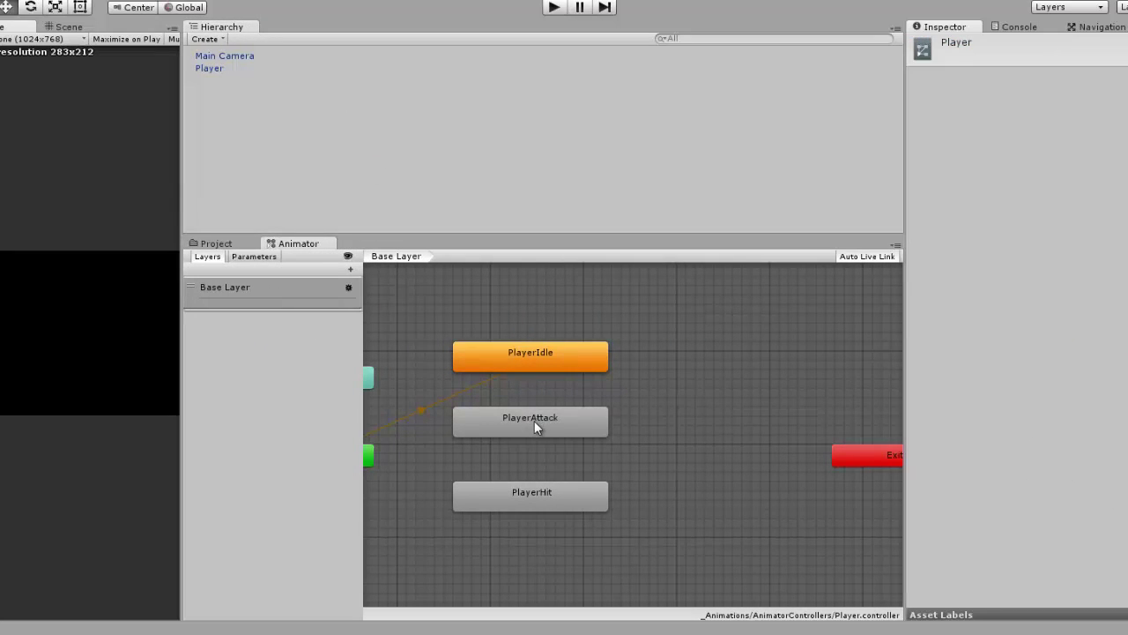
# Place PlayerIdle on top with PlayerHit and PlayerAttack side by side beneath, enlarging the graph.
pyautogui.moveTo(534, 421); pyautogui.dragTo(732, 423)
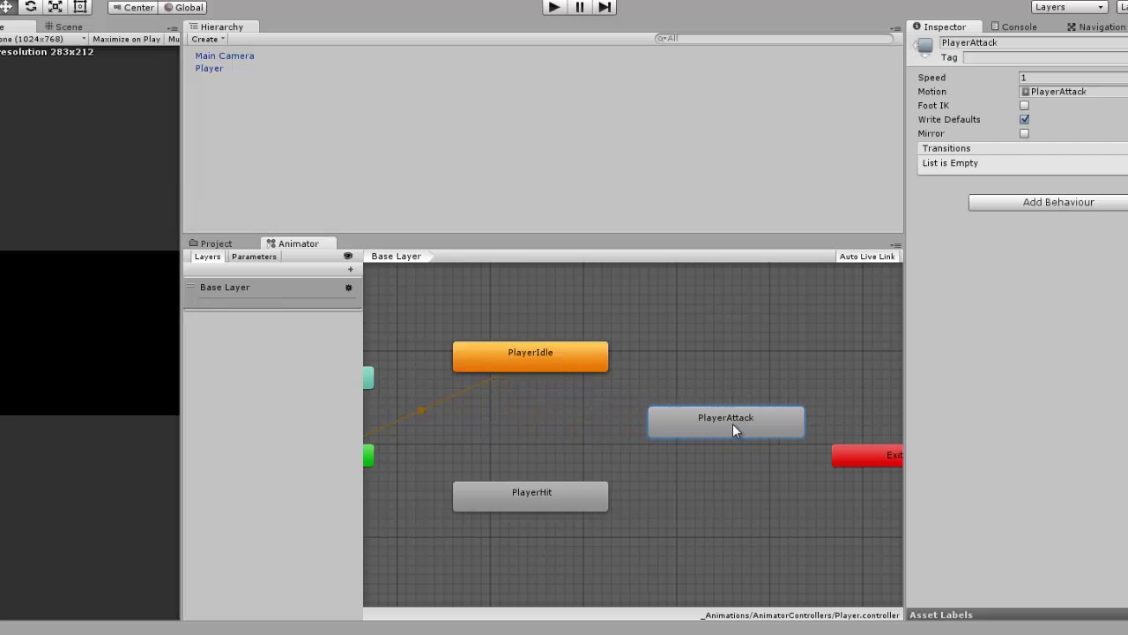
pyautogui.moveTo(519, 503); pyautogui.dragTo(491, 438)
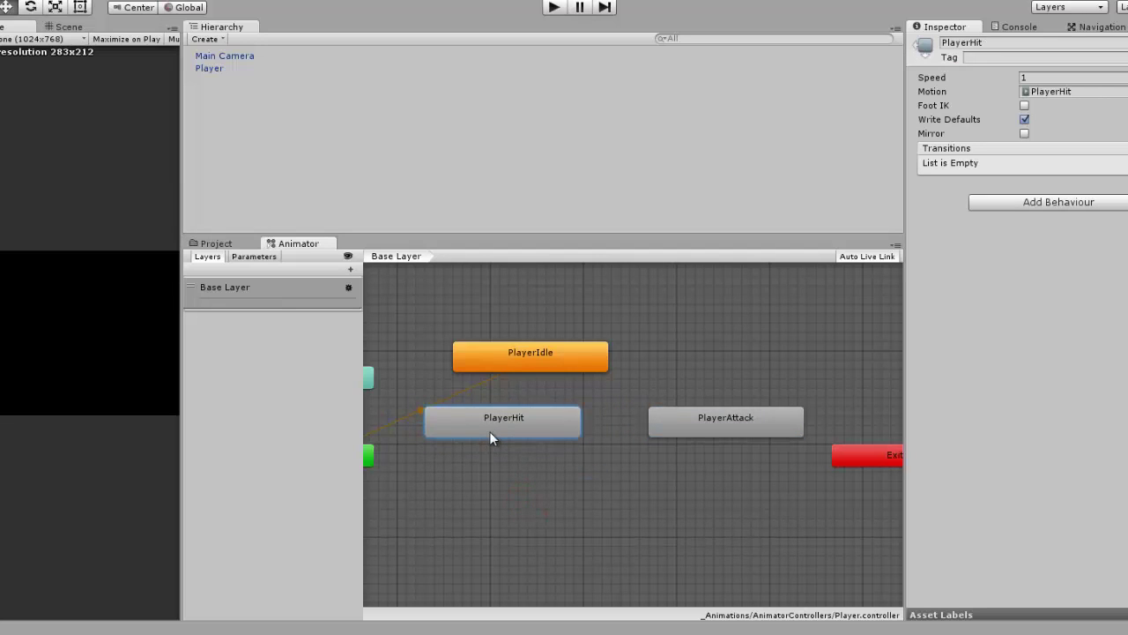
pyautogui.moveTo(545, 376); pyautogui.dragTo(604, 322)
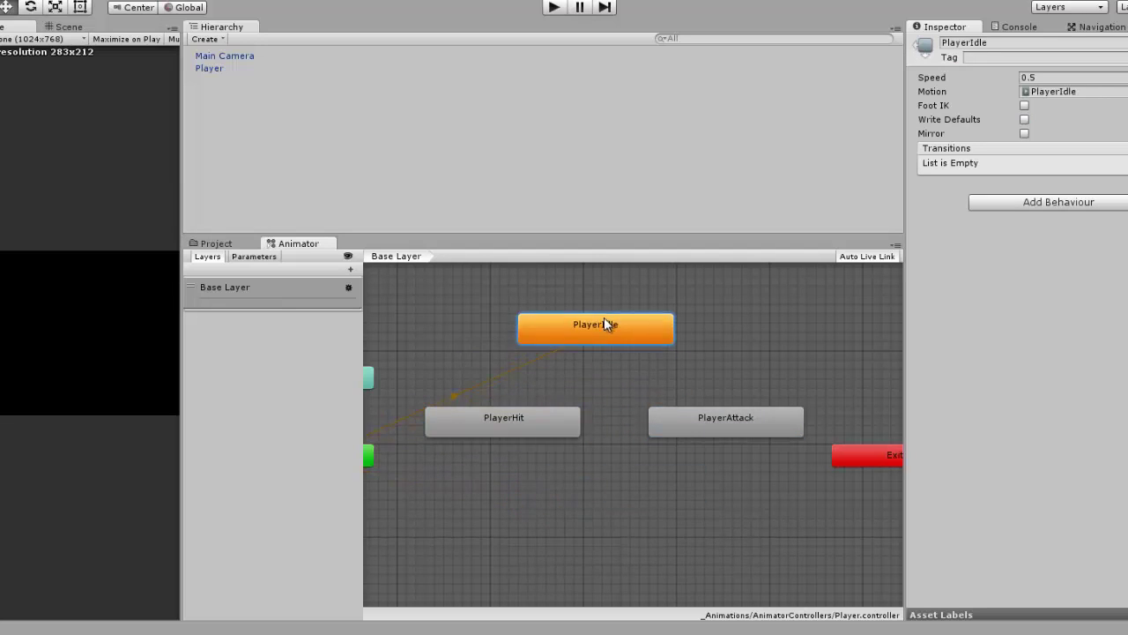
pyautogui.moveTo(513, 436); pyautogui.dragTo(516, 550)
pyautogui.moveTo(690, 432); pyautogui.dragTo(690, 531)
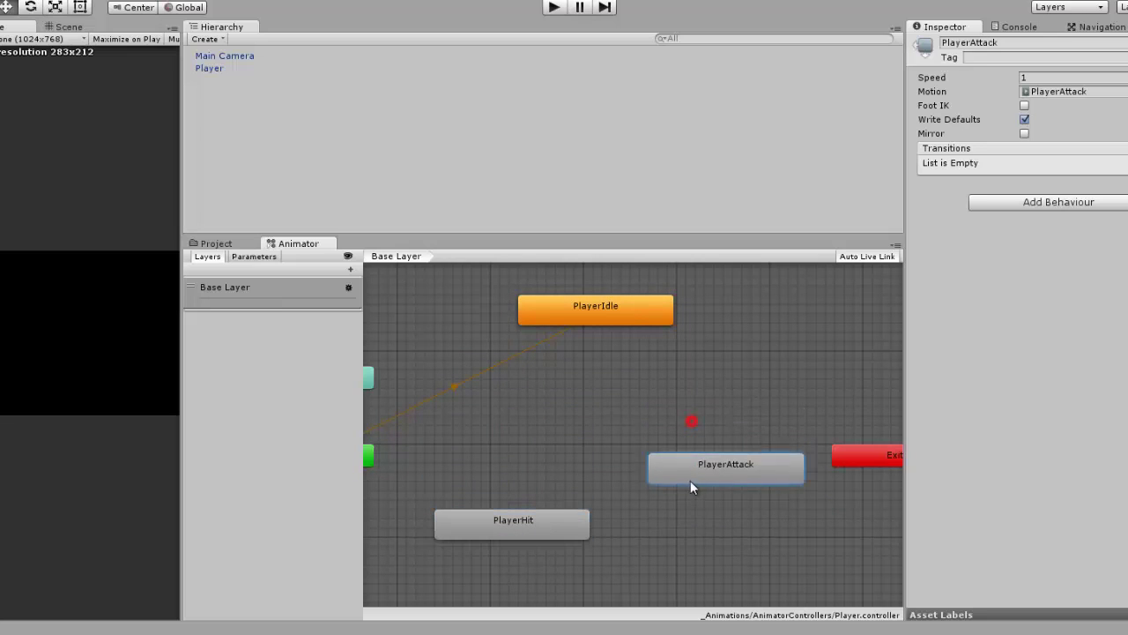
pyautogui.moveTo(364, 338); pyautogui.dragTo(299, 338)
pyautogui.click(360, 335)
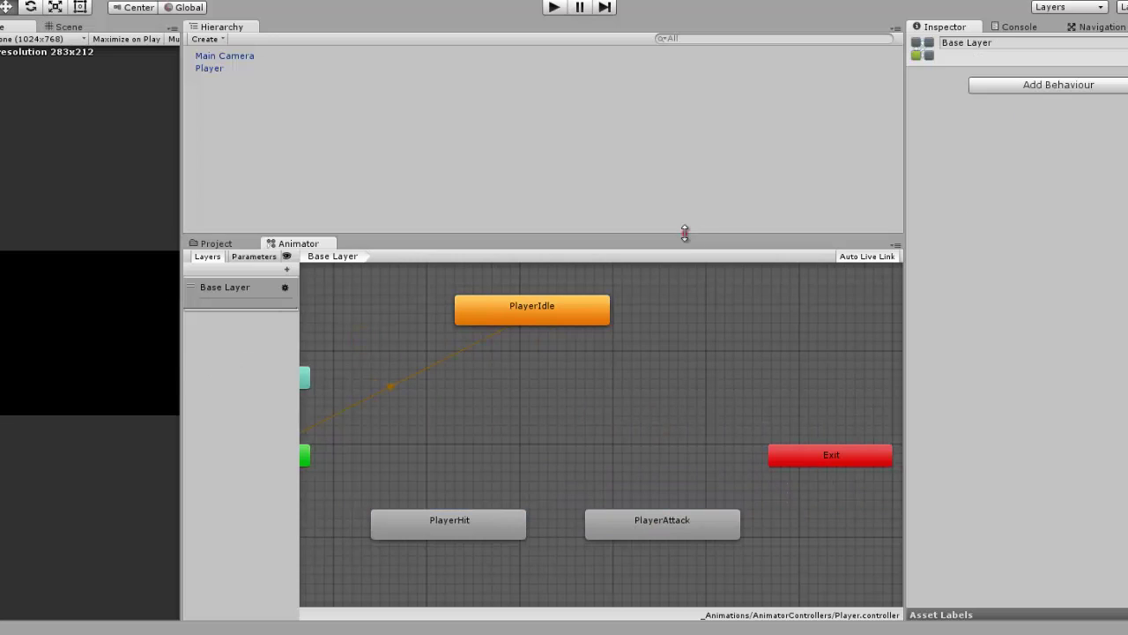
pyautogui.moveTo(685, 233); pyautogui.dragTo(679, 187)
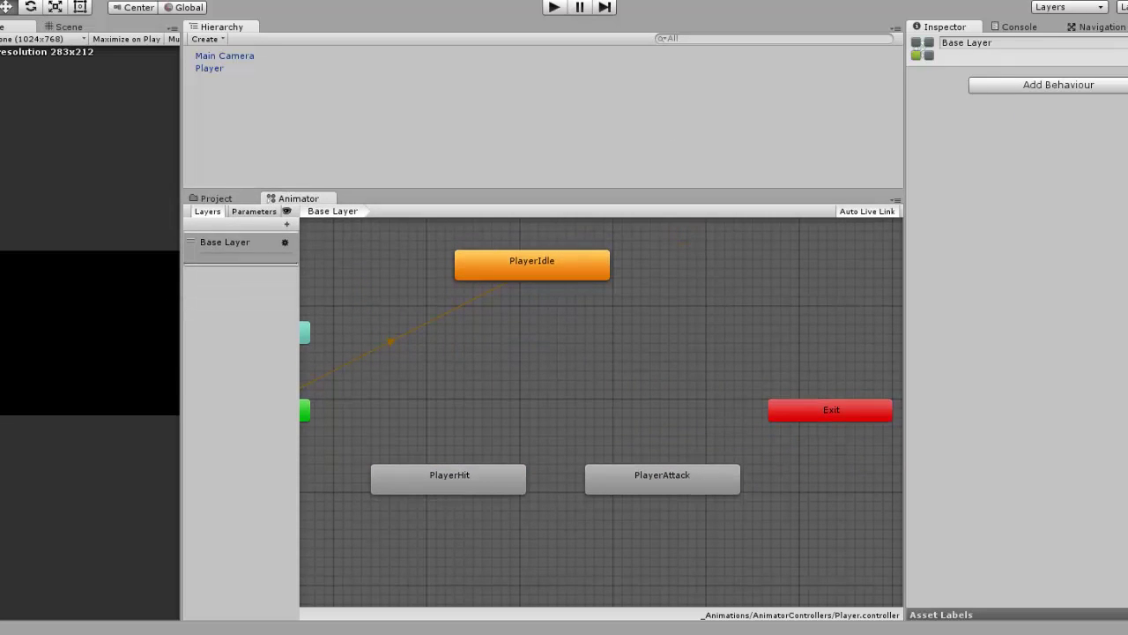
pyautogui.hotkey('ctrl', 'z')
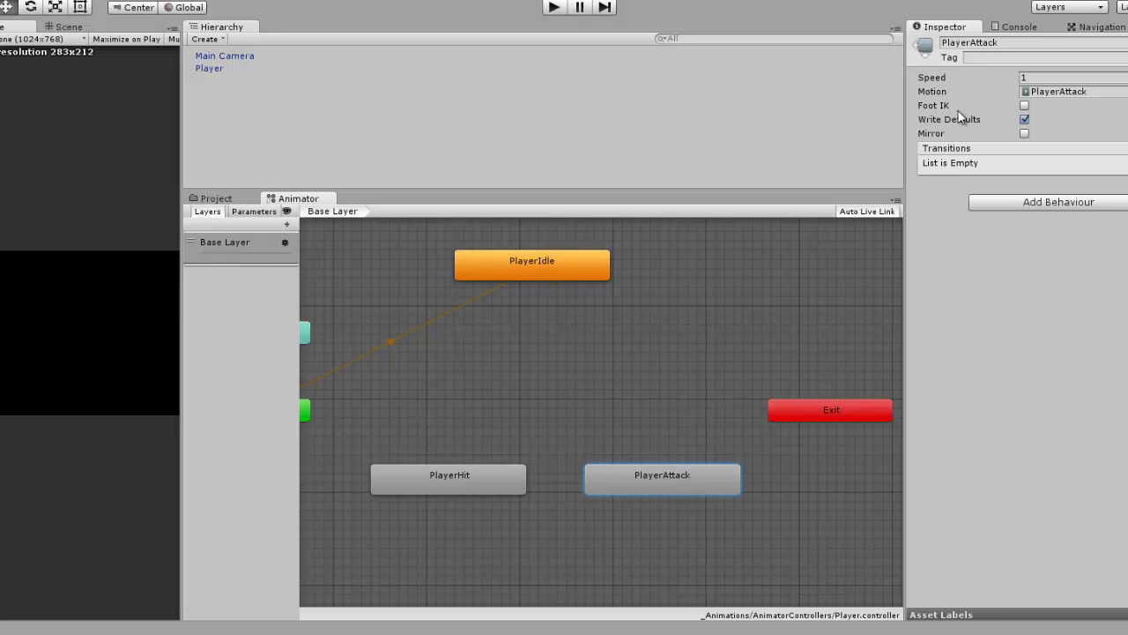
# Replace 'Attack' with 'Chop' in the state's name so PlayerAttack becomes PlayerChop.
pyautogui.click(971, 43)
pyautogui.moveTo(971, 42); pyautogui.dragTo(1020, 43)
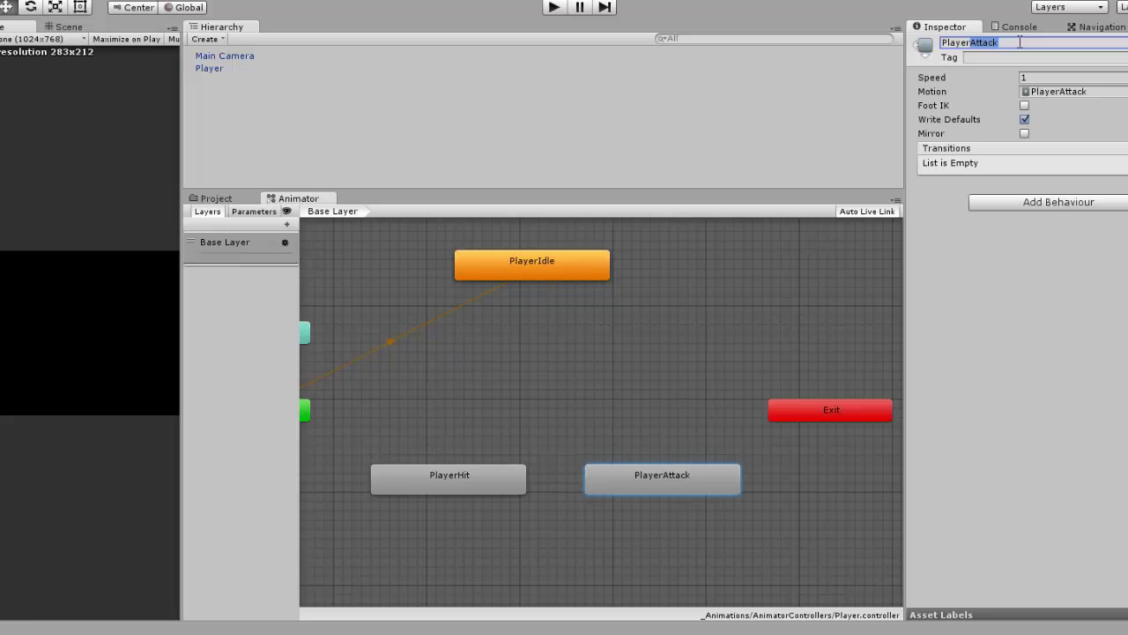
pyautogui.write('Chop')
pyautogui.click(599, 367)
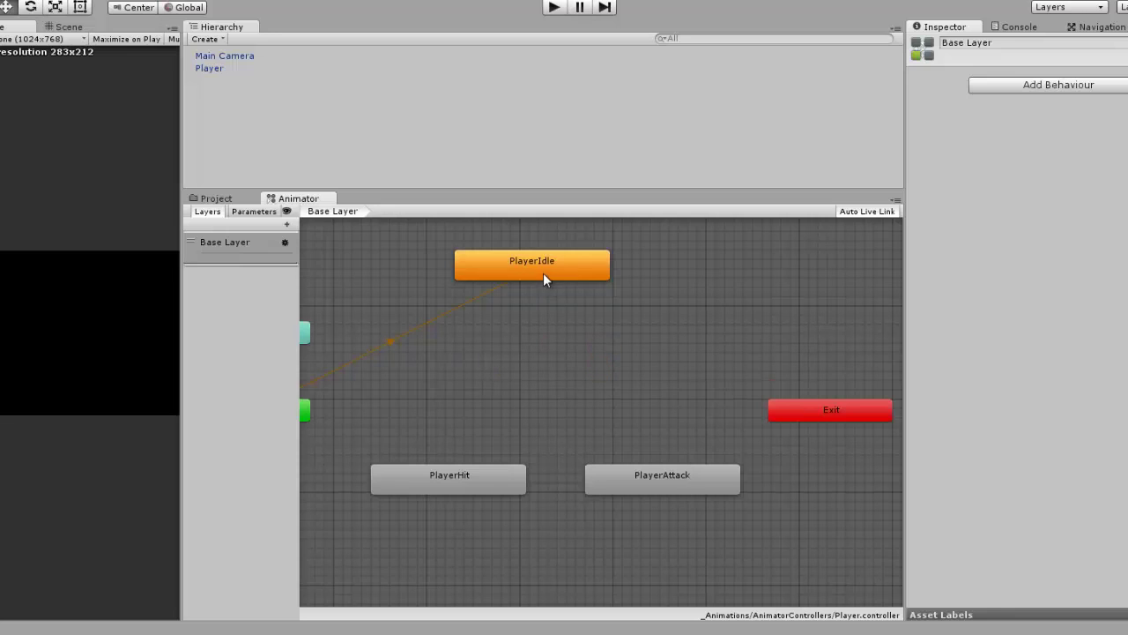
pyautogui.moveTo(543, 272); pyautogui.dragTo(574, 355)
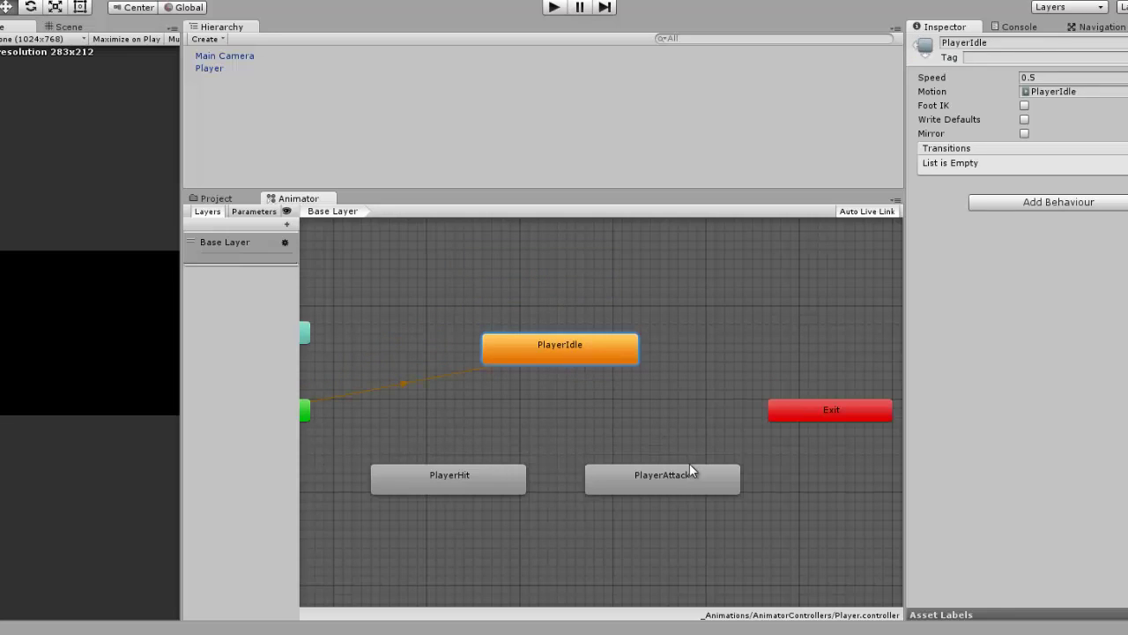
pyautogui.click(663, 479)
pyautogui.click(989, 42)
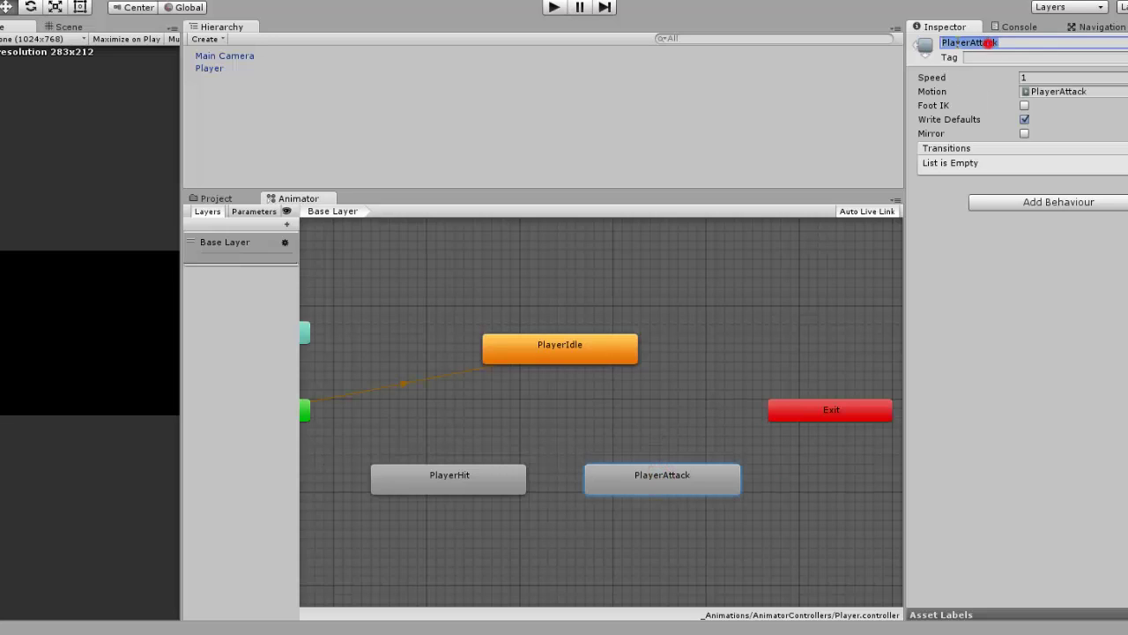
pyautogui.moveTo(966, 42); pyautogui.dragTo(1002, 43)
pyautogui.write('Ch')
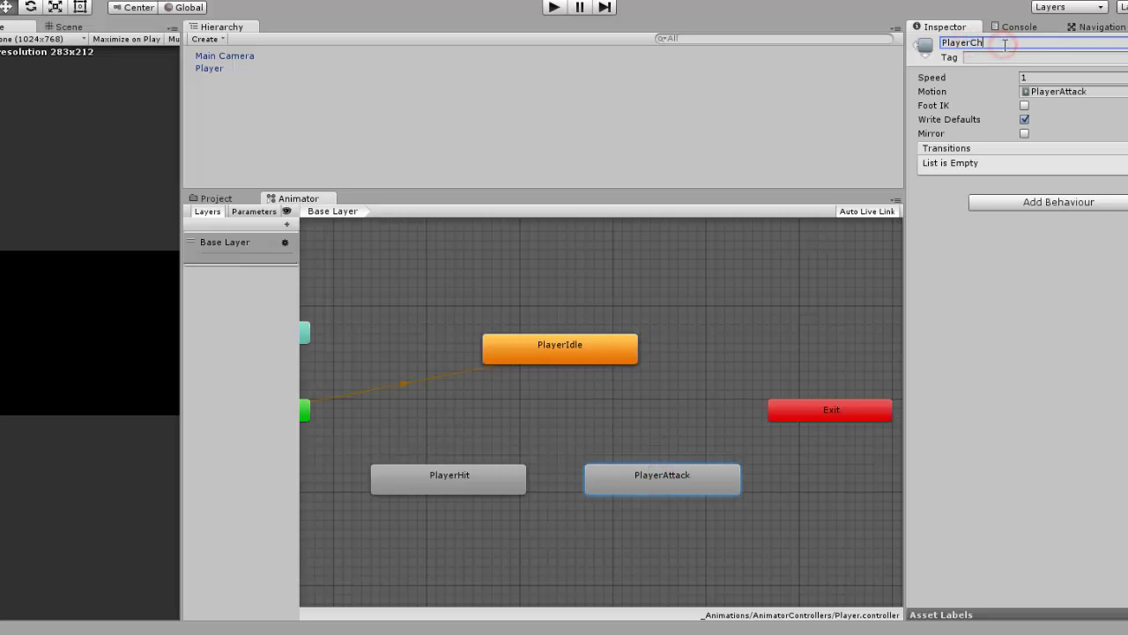
pyautogui.write('op')
pyautogui.press('Return')
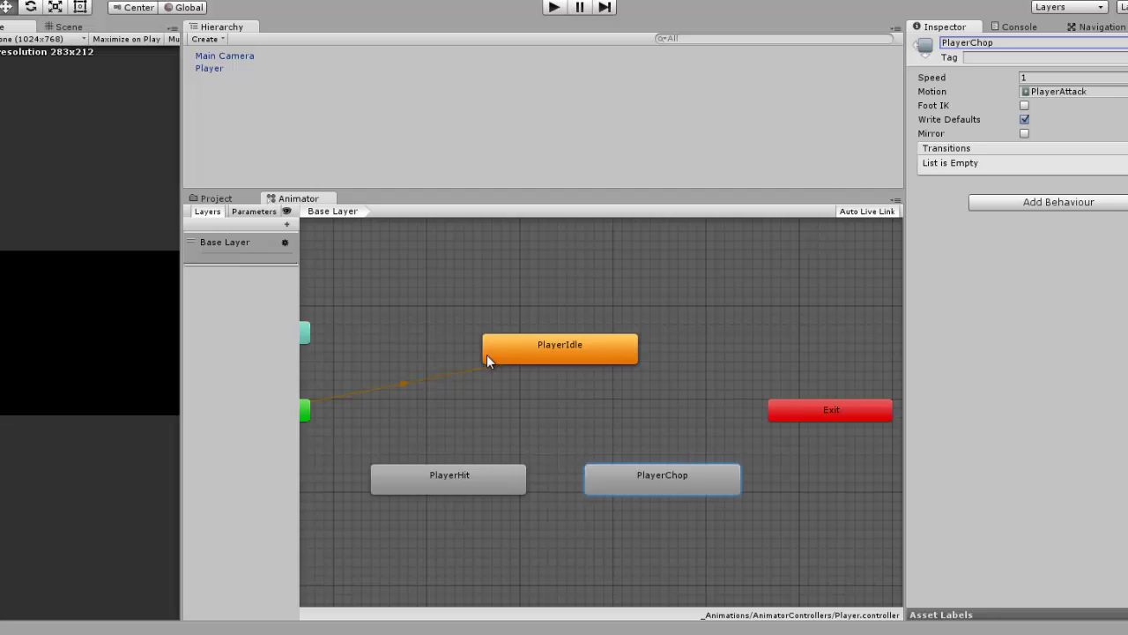
# Check the PlayerChop state's Motion, leaving the PlayerAttack clip assigned.
pyautogui.click(1066, 91)
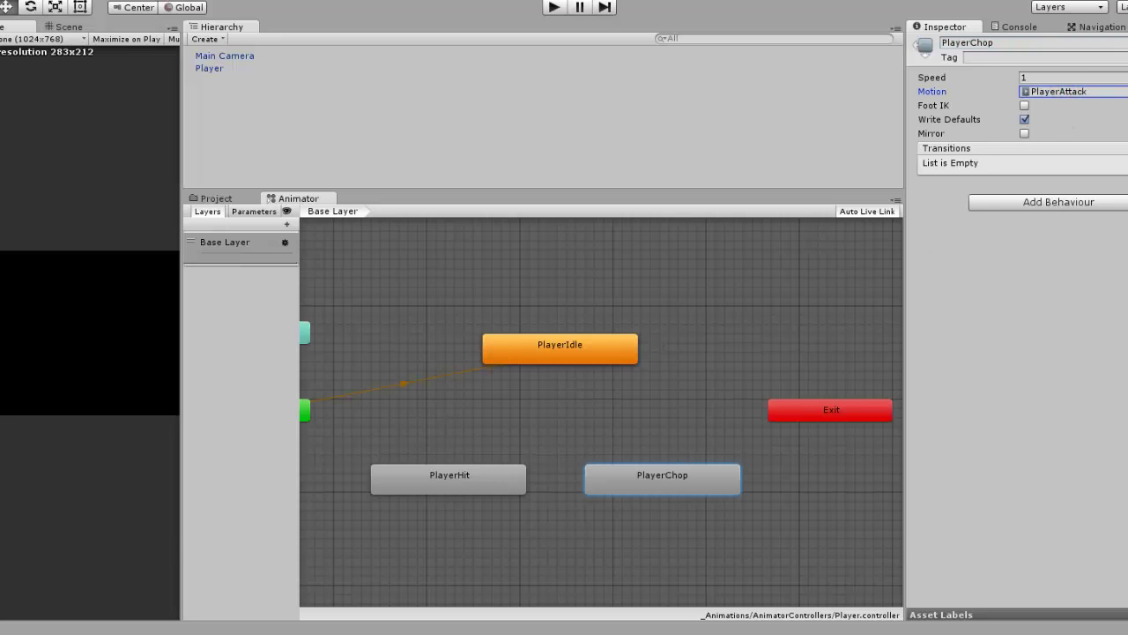
pyautogui.click(1124, 91)
pyautogui.click(65, 128)
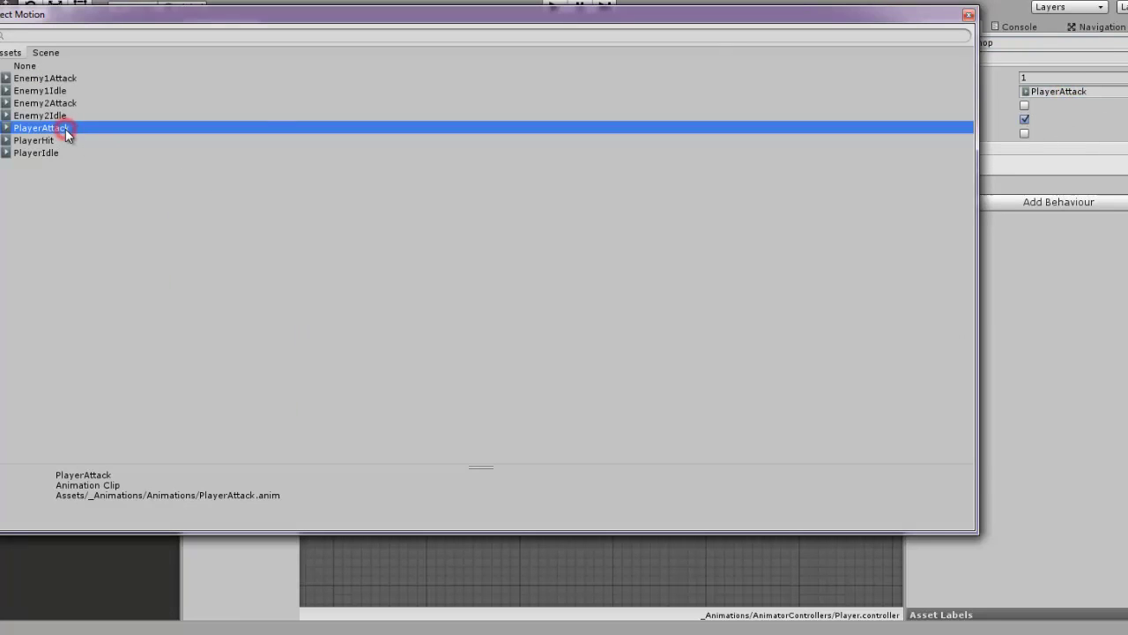
pyautogui.click(968, 14)
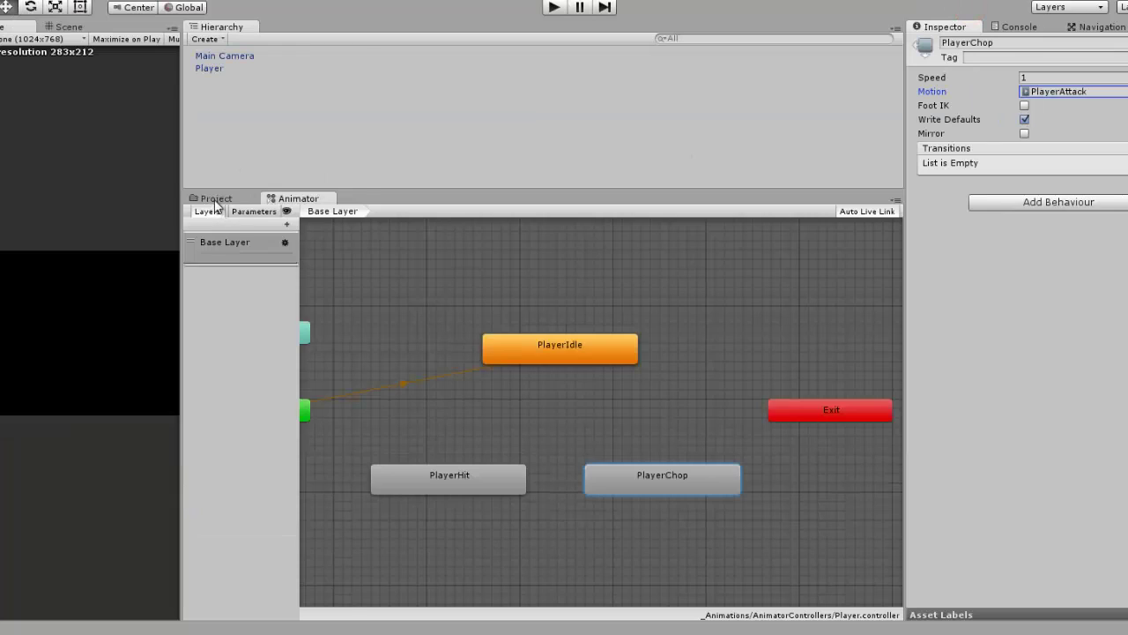
# Rename the PlayerAttack clip in the Animations folder to PlayerChop.
pyautogui.click(216, 199)
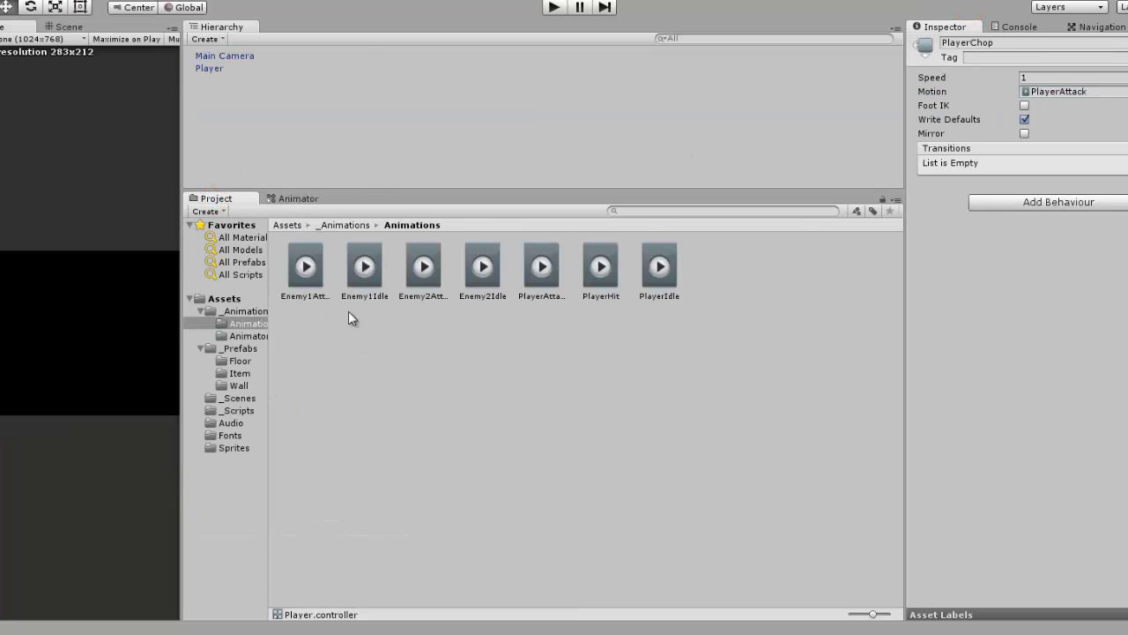
pyautogui.click(543, 269)
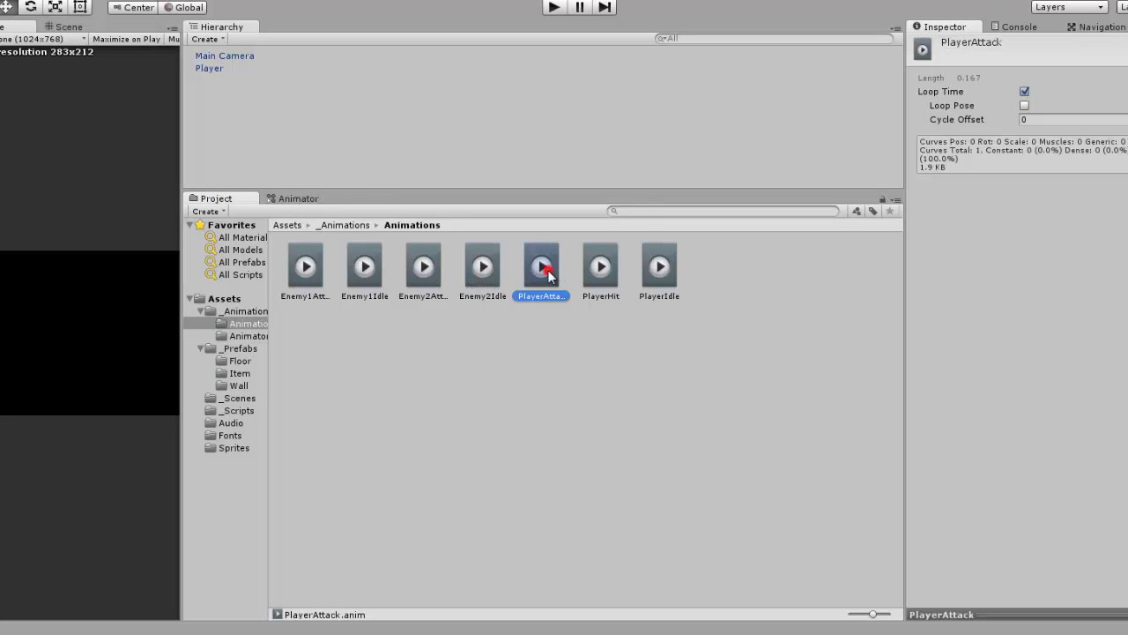
pyautogui.click(543, 296)
pyautogui.write('PlayerChop')
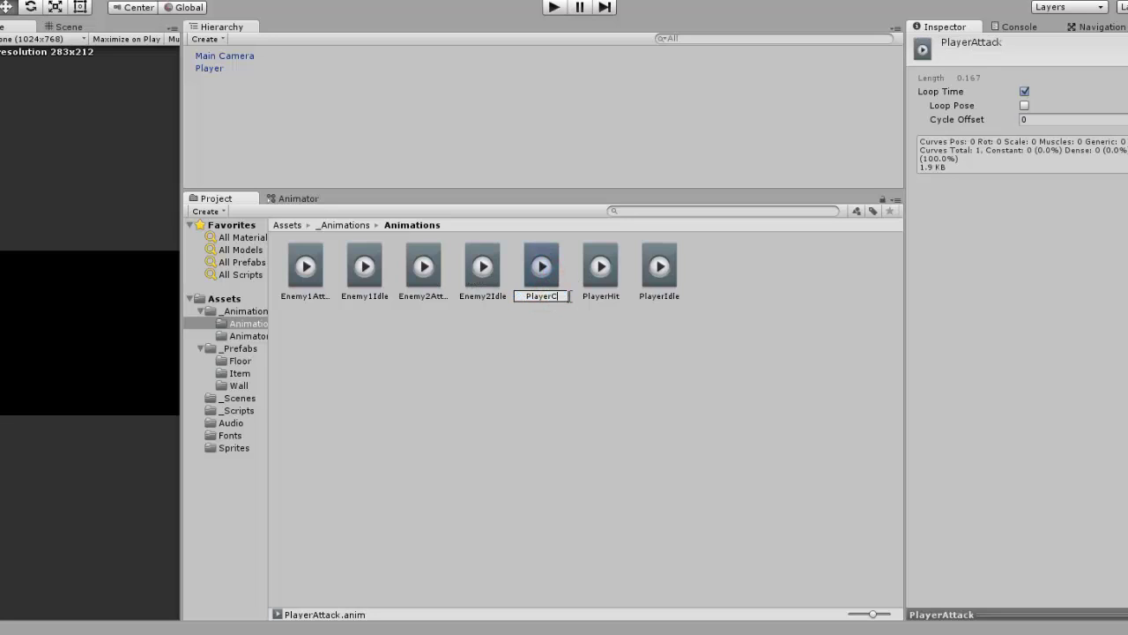
pyautogui.press('Return')
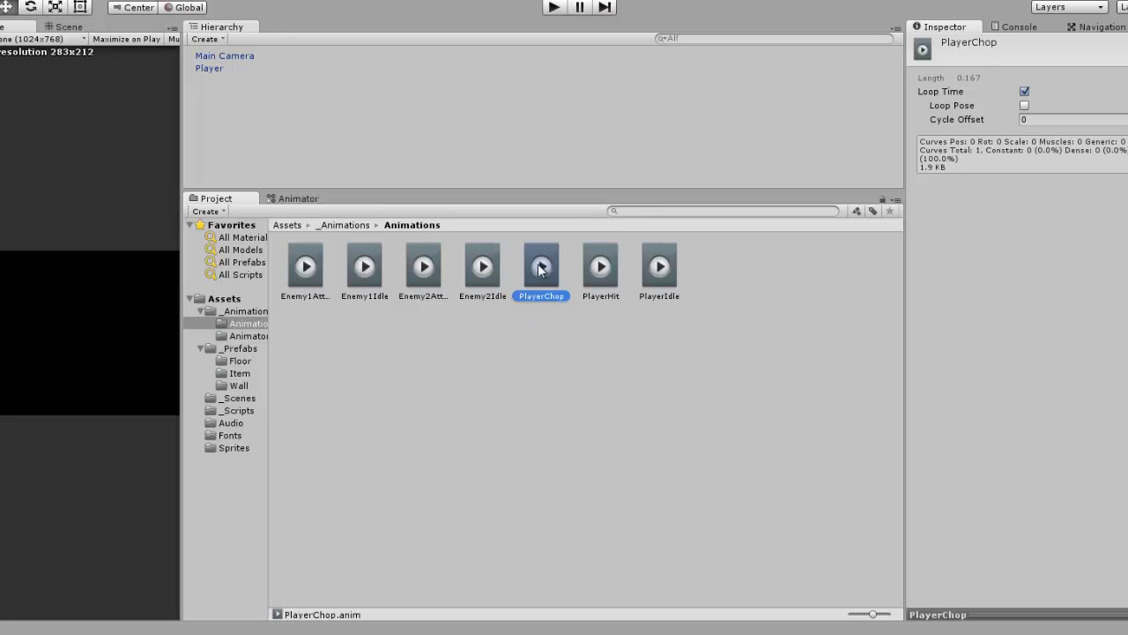
# Reopen Player.controller and confirm the PlayerChop state now uses the PlayerChop motion.
pyautogui.click(248, 337)
pyautogui.doubleClick(415, 279)
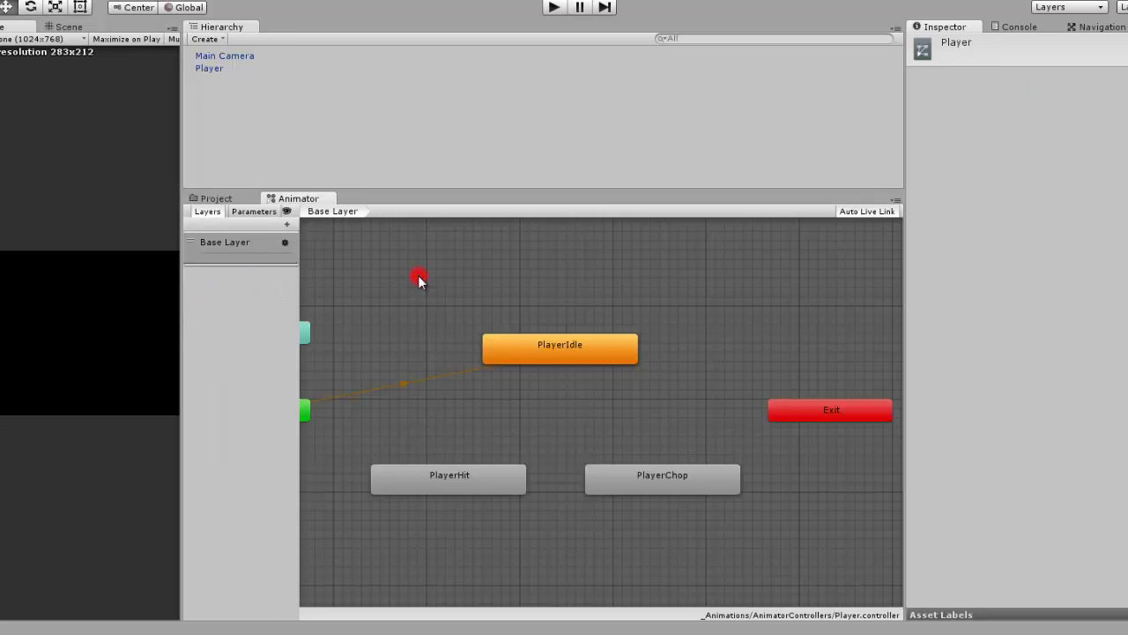
pyautogui.click(688, 483)
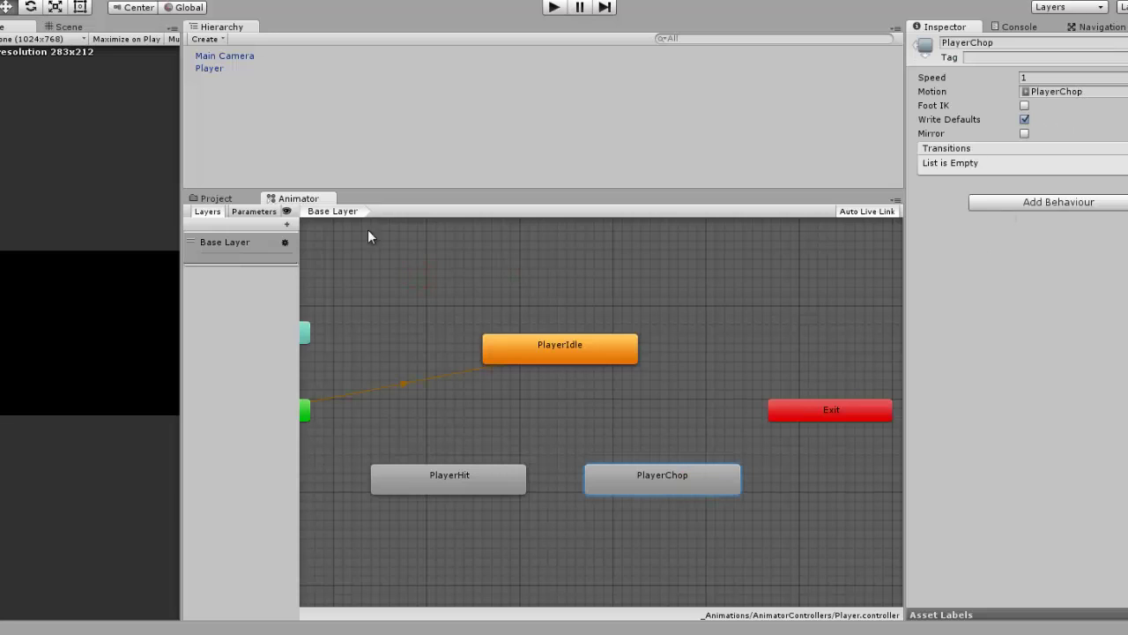
pyautogui.click(254, 212)
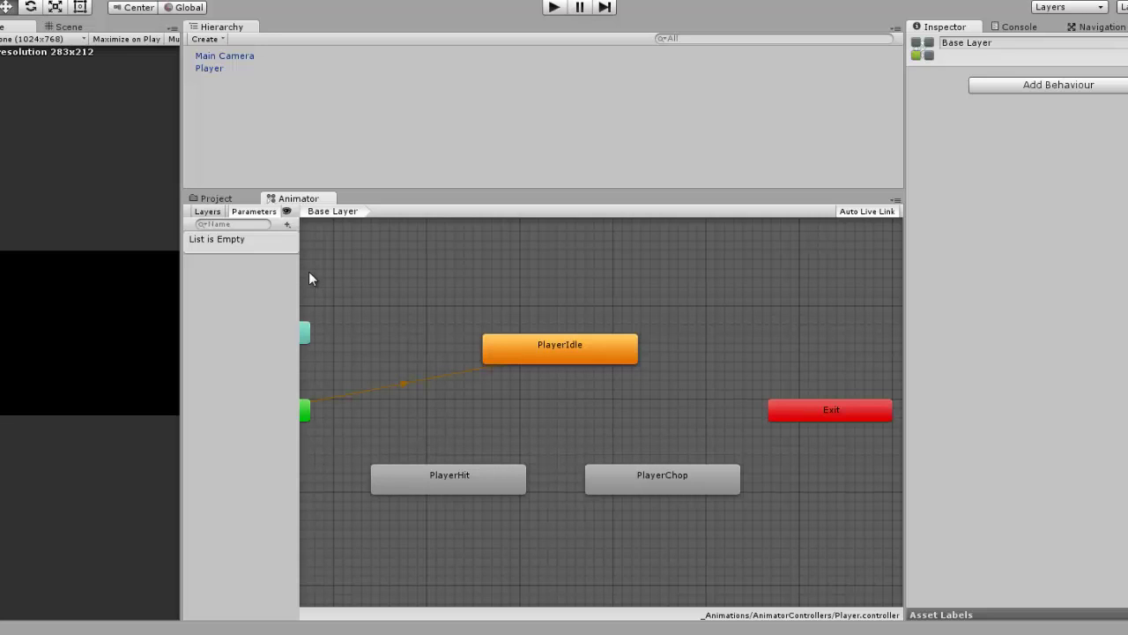
# Widen the Parameters panel and add a trigger parameter named New Trigger.
pyautogui.moveTo(300, 255); pyautogui.dragTo(356, 260)
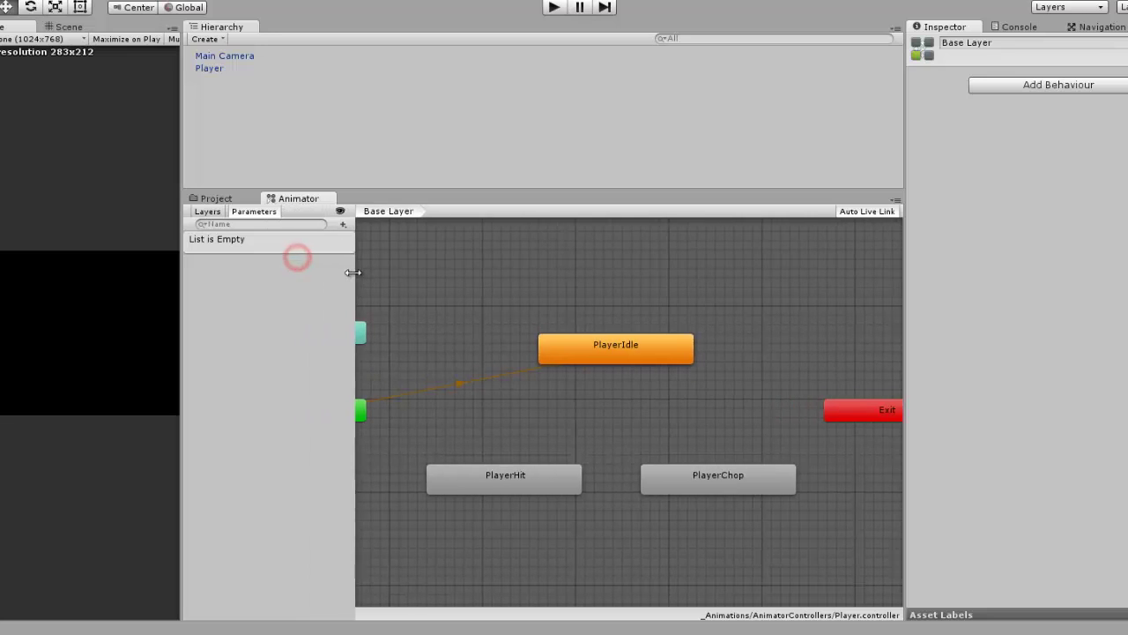
pyautogui.click(344, 225)
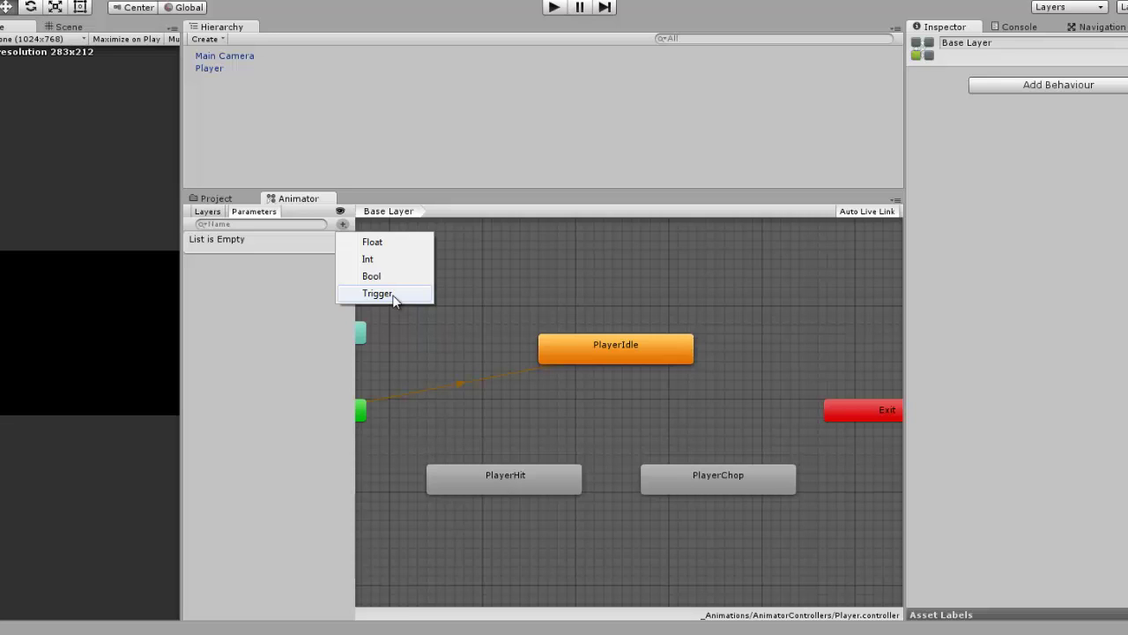
pyautogui.click(393, 295)
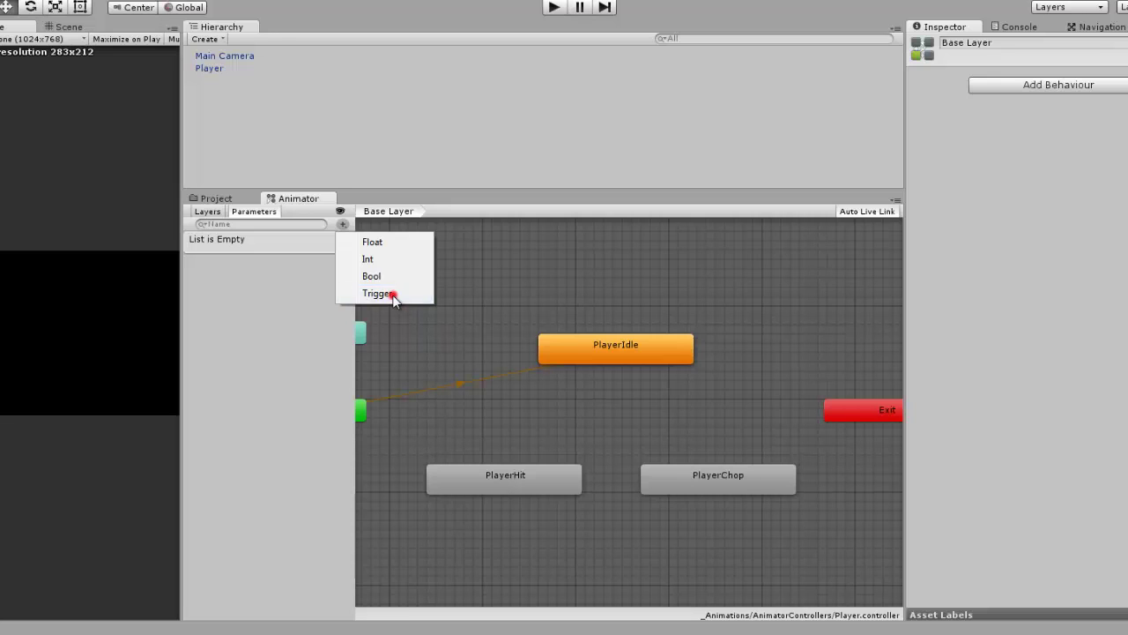
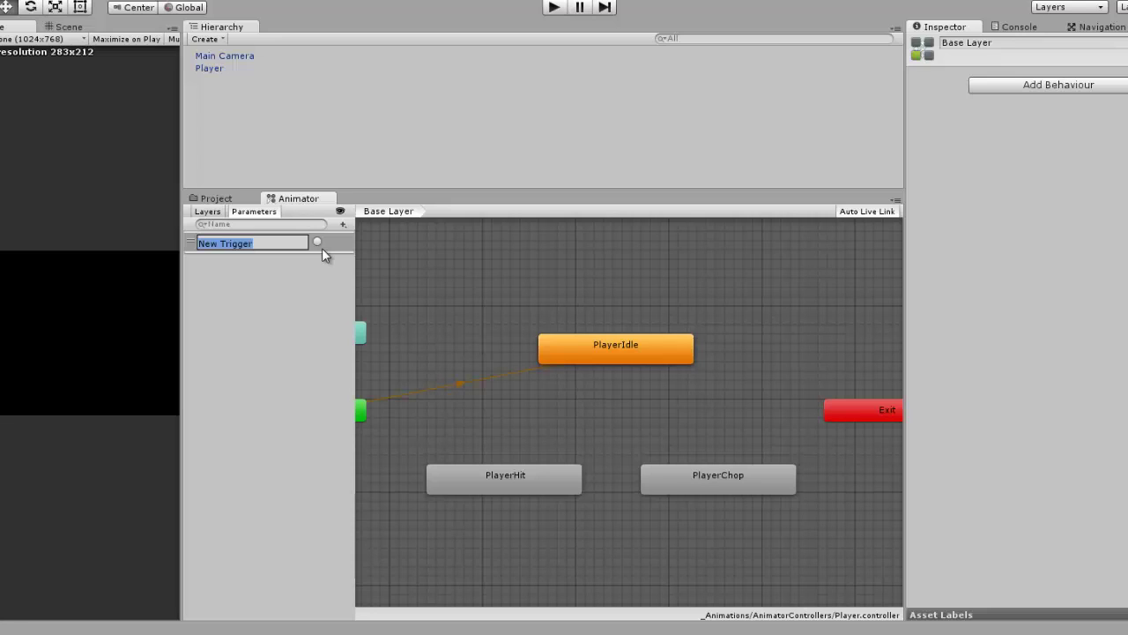
# Name the first trigger PlayerHit, then add a second trigger parameter named PlayerChop.
pyautogui.write('Play')
pyautogui.write('erHi')
pyautogui.write('t')
pyautogui.press('Return')
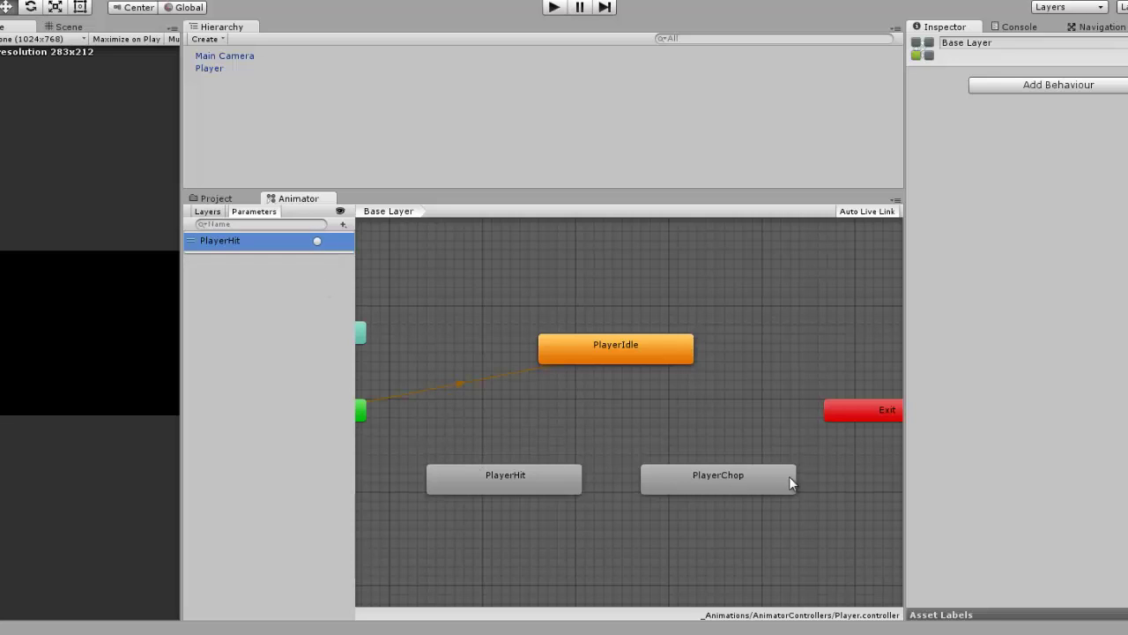
pyautogui.click(339, 212)
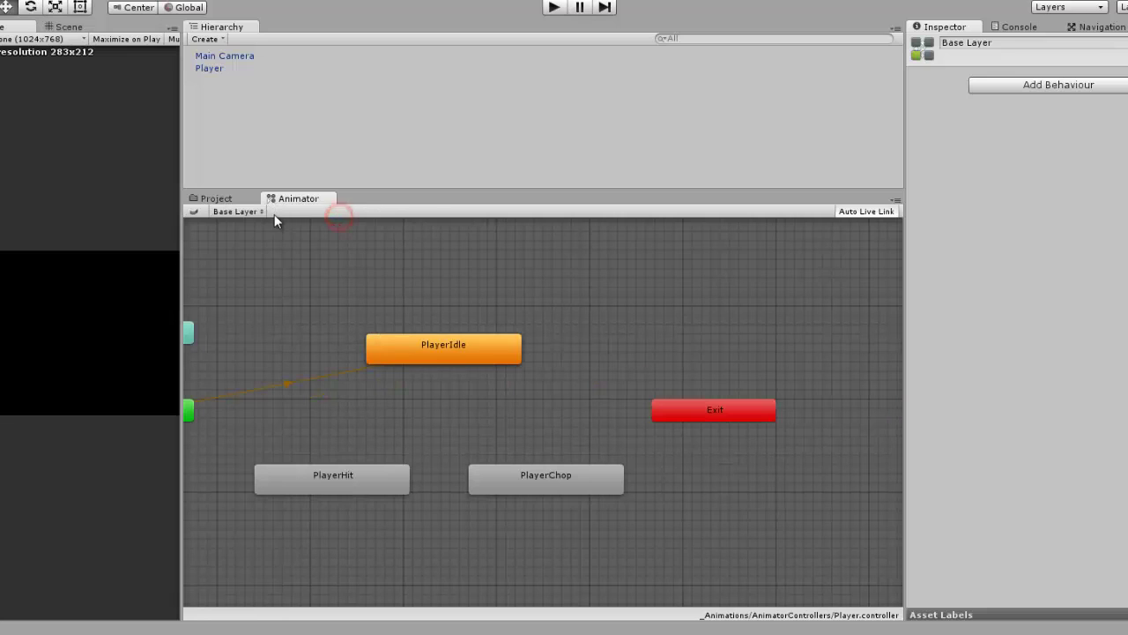
pyautogui.click(195, 212)
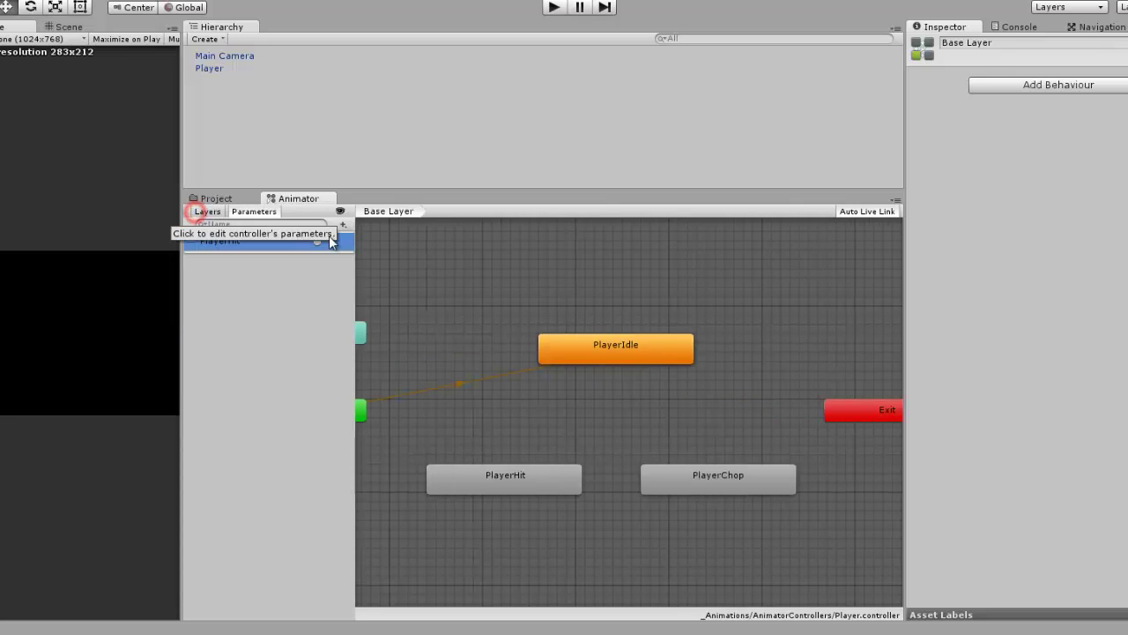
pyautogui.click(342, 224)
pyautogui.click(373, 300)
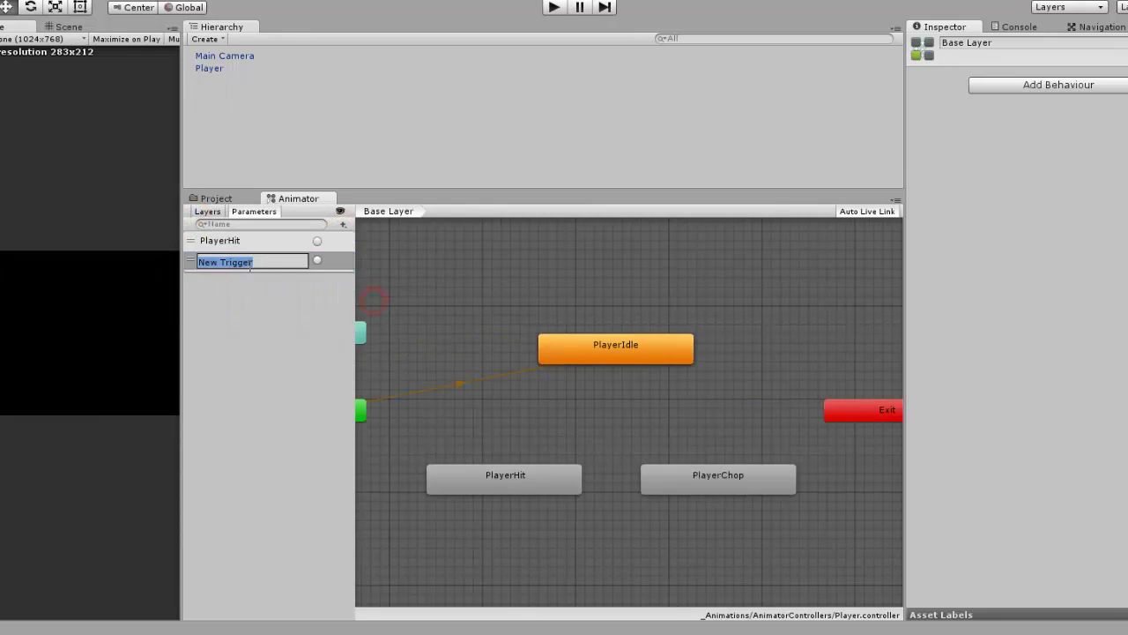
pyautogui.write('PlayerCh')
pyautogui.write('op')
pyautogui.press('Return')
pyautogui.click(248, 265)
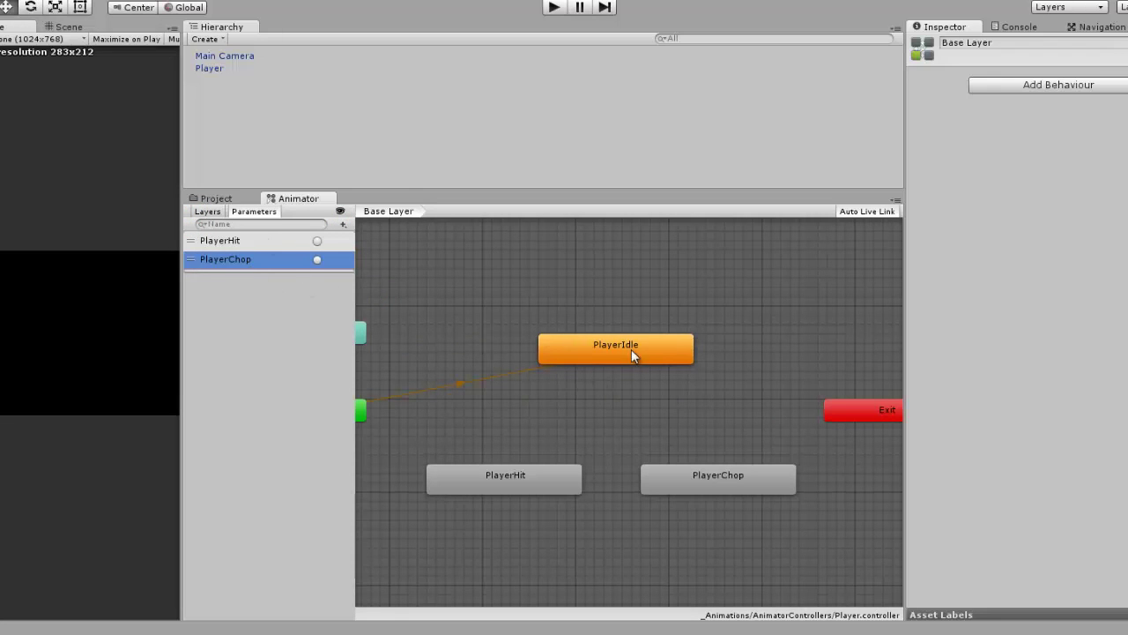
# Create a transition from the PlayerIdle state to the PlayerHit state.
pyautogui.moveTo(614, 350); pyautogui.dragTo(606, 366)
pyautogui.rightClick(611, 368)
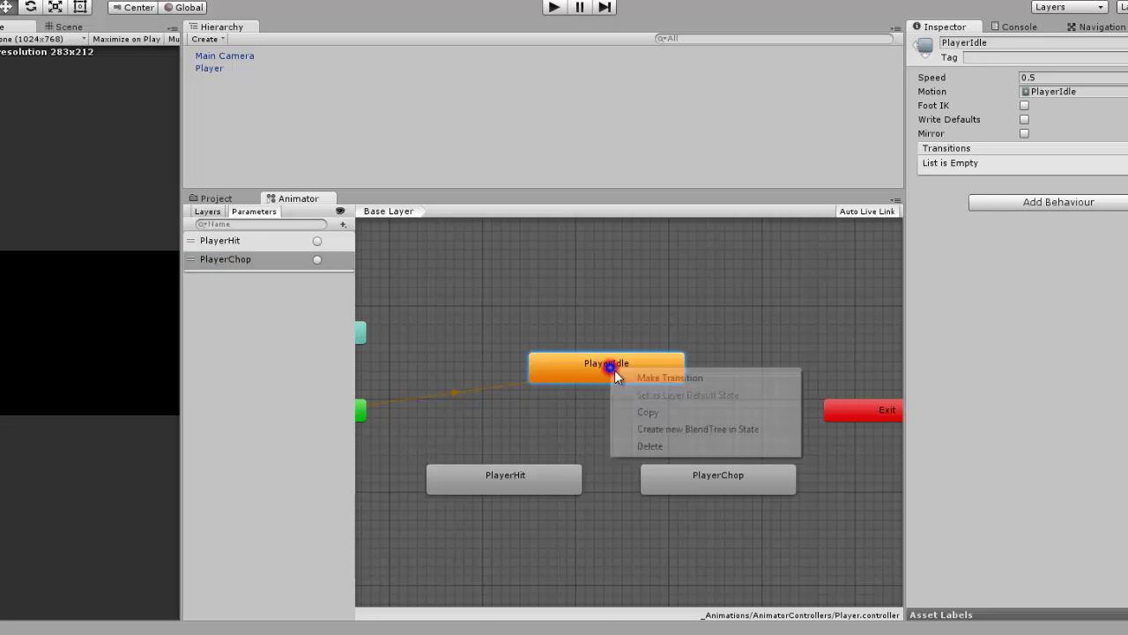
pyautogui.click(648, 377)
pyautogui.click(524, 474)
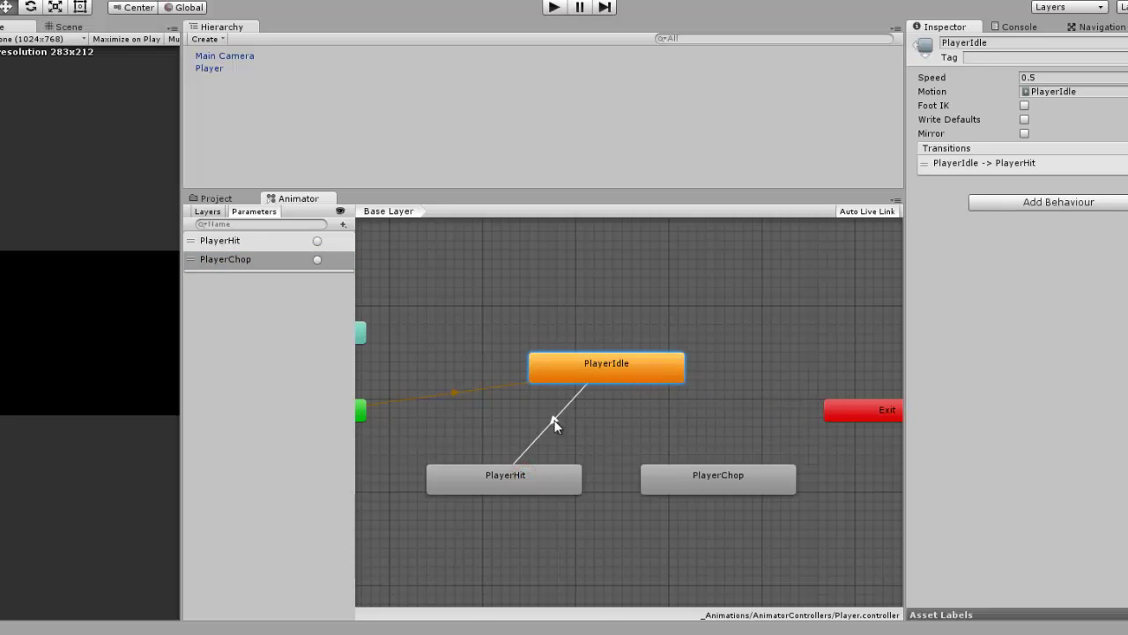
pyautogui.click(553, 419)
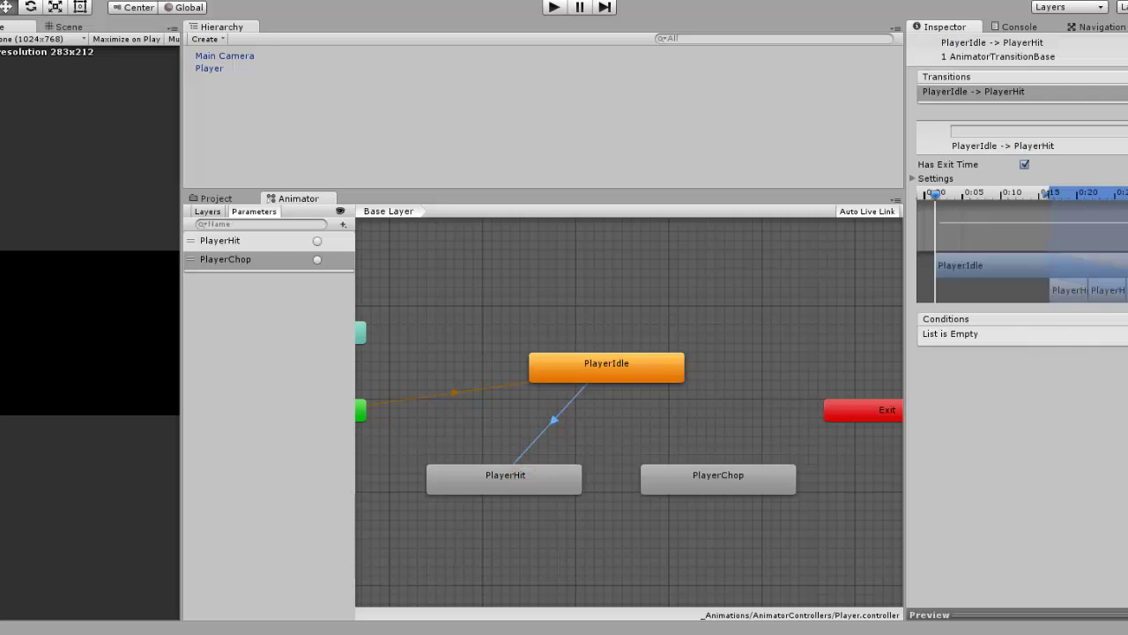
# Give that transition a PlayerHit condition, no exit time, and transition duration 0.
pyautogui.click(1113, 347)
pyautogui.click(1055, 335)
pyautogui.click(1010, 374)
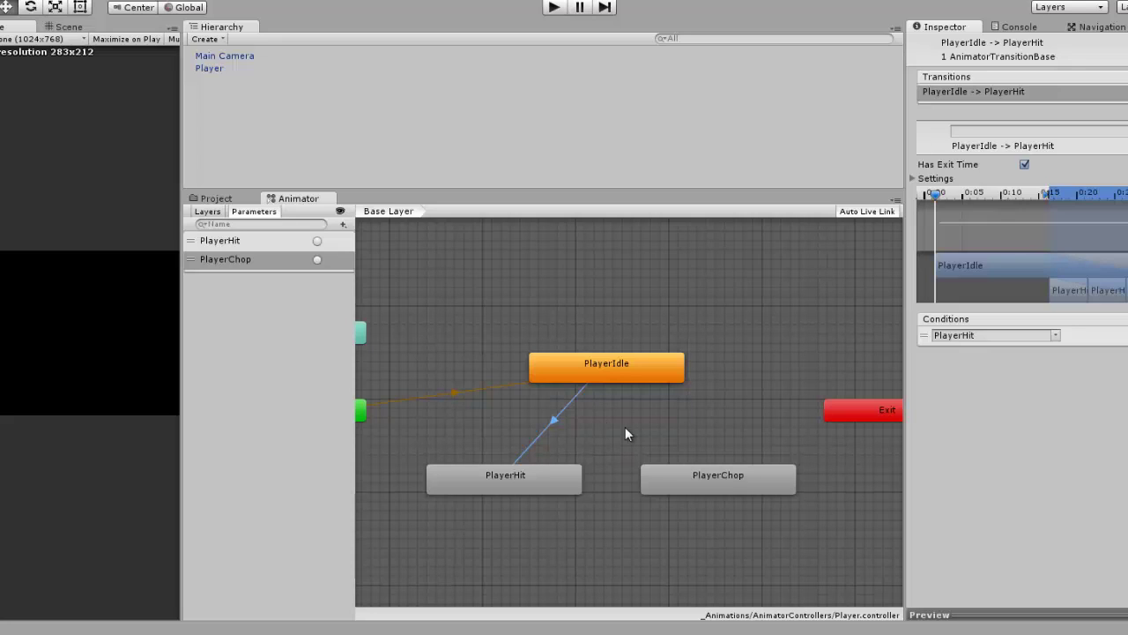
pyautogui.click(1024, 166)
pyautogui.click(913, 178)
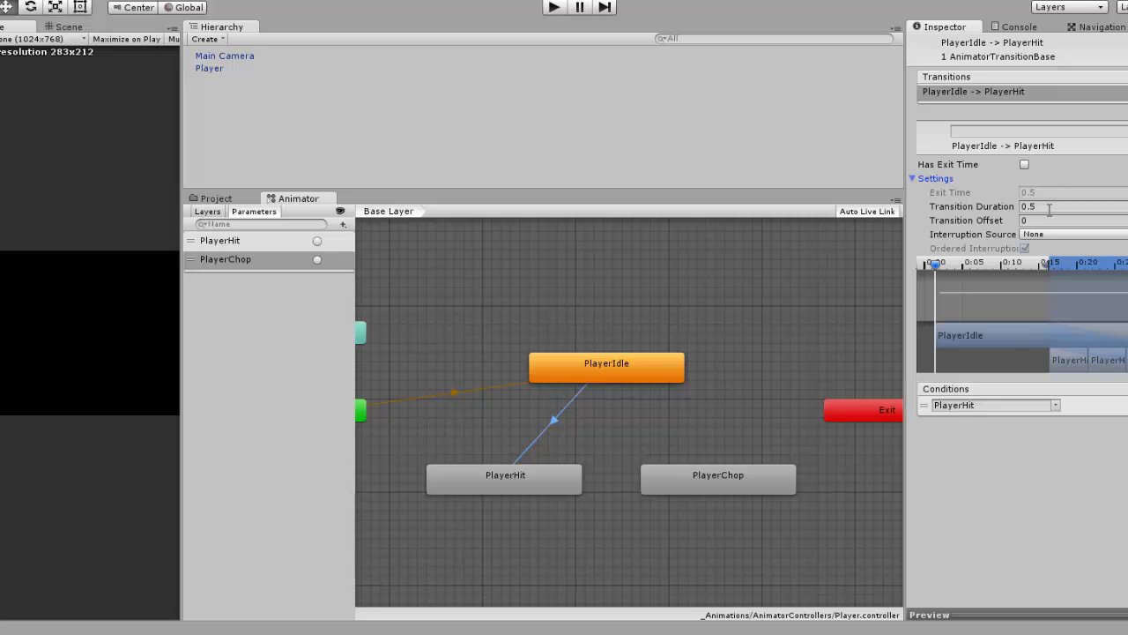
pyautogui.click(1049, 208)
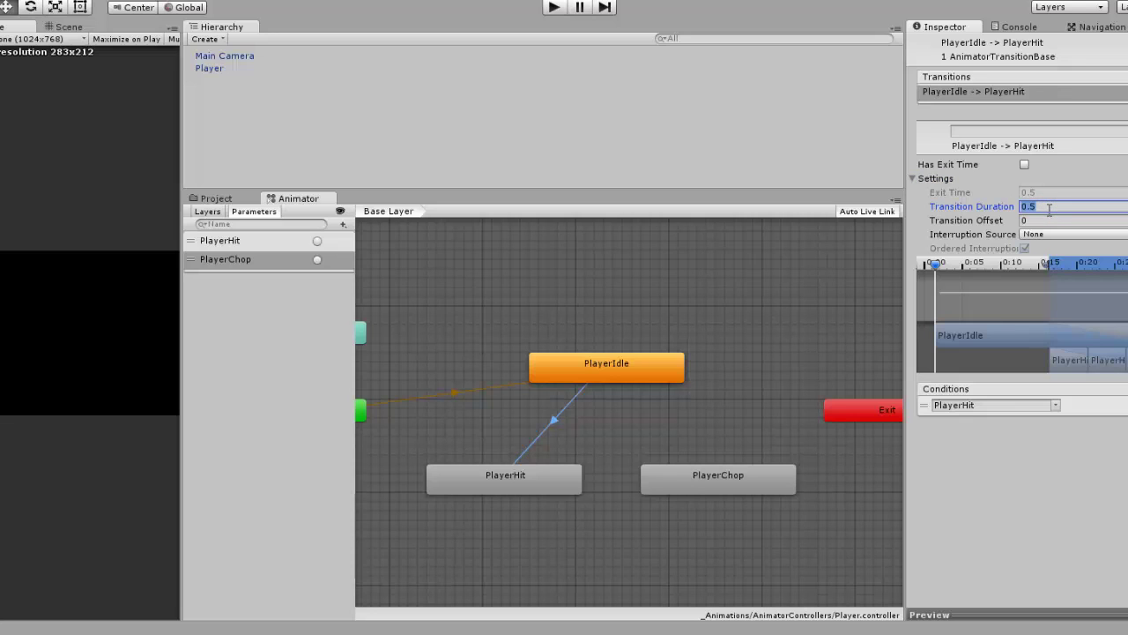
pyautogui.write('0')
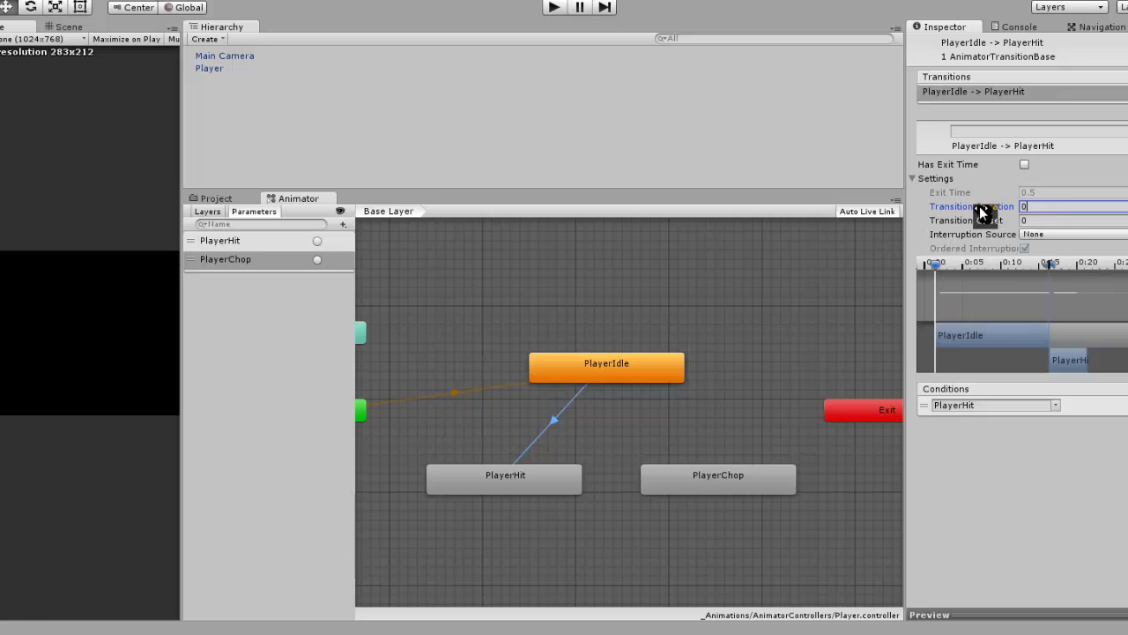
pyautogui.click(531, 482)
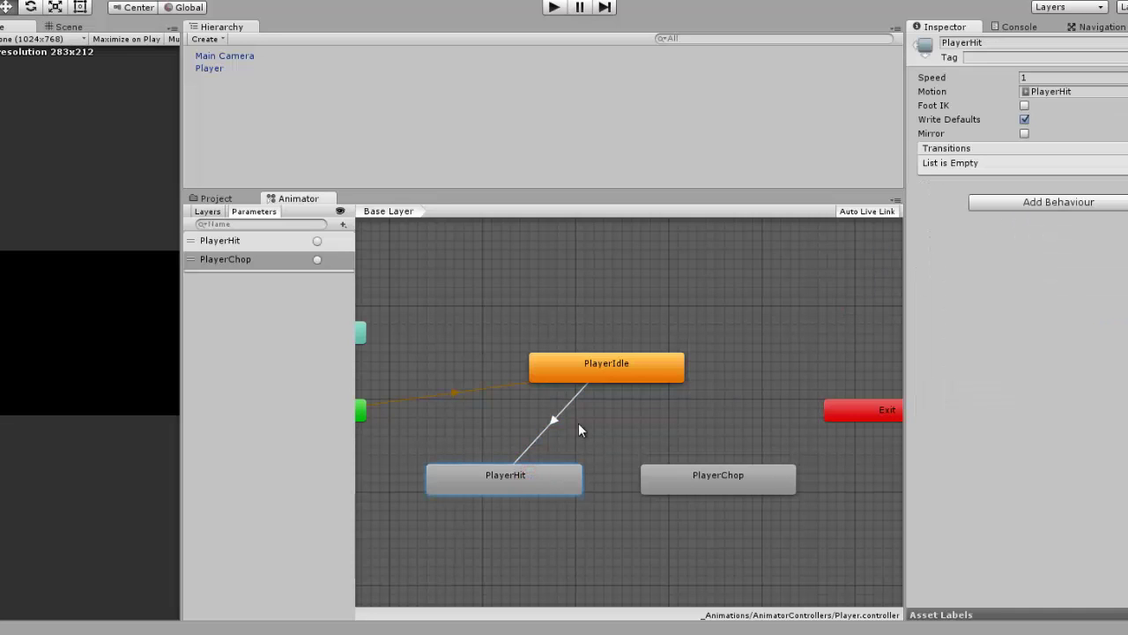
# Create a transition from the PlayerHit state back to PlayerIdle.
pyautogui.click(515, 475)
pyautogui.rightClick(515, 475)
pyautogui.click(551, 485)
pyautogui.click(625, 368)
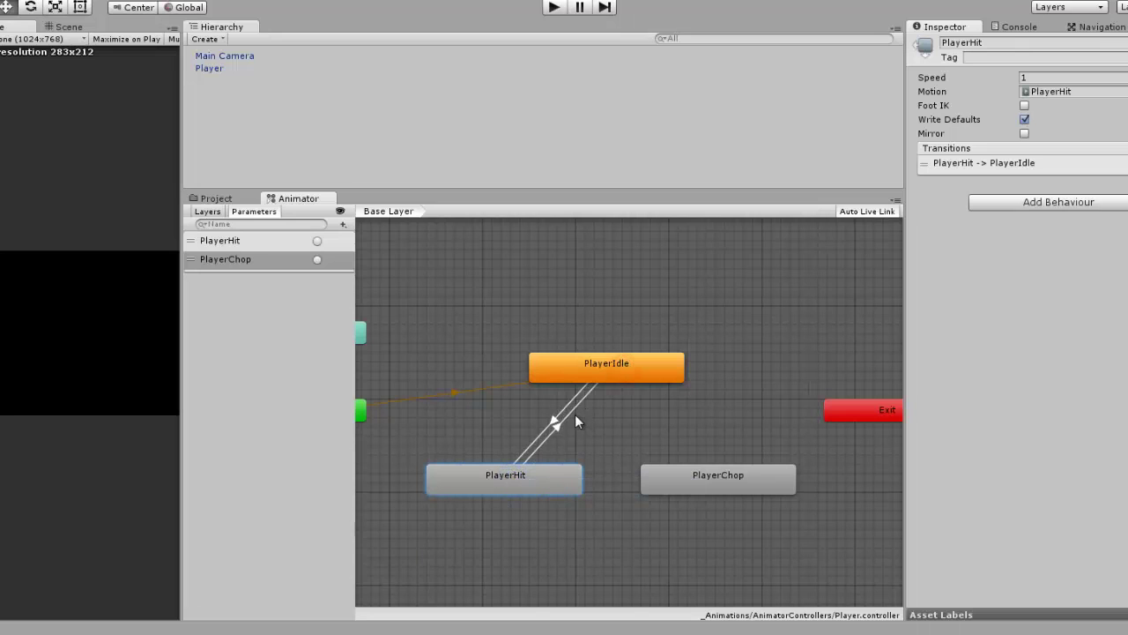
pyautogui.click(572, 410)
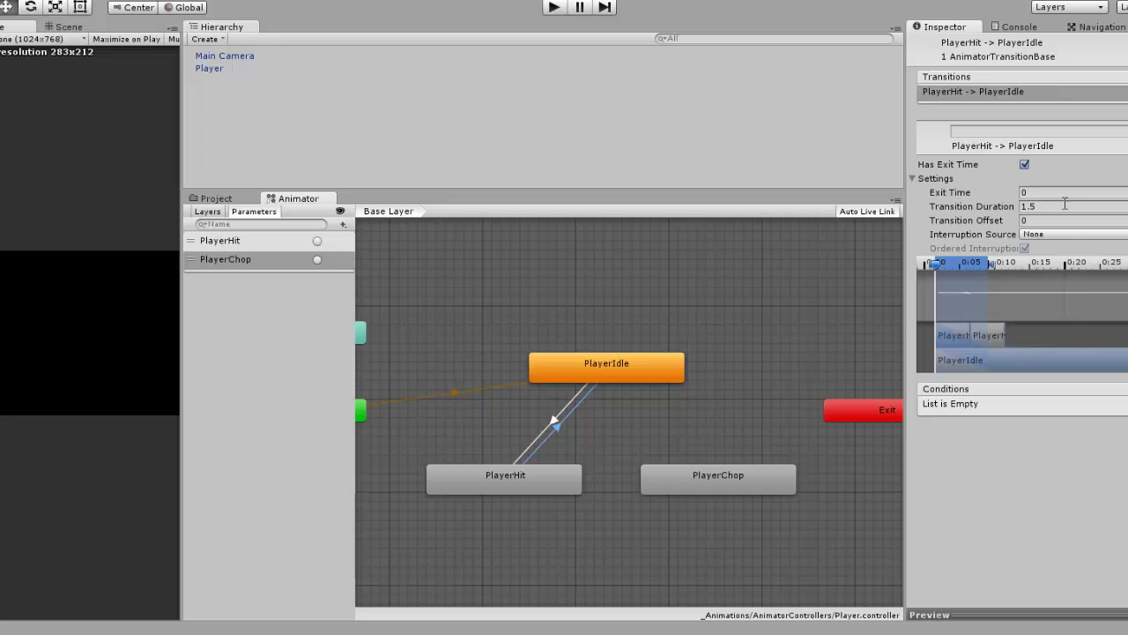
# Set the PlayerHit-to-PlayerIdle transition's exit time to 1 and duration to 0.
pyautogui.click(1045, 193)
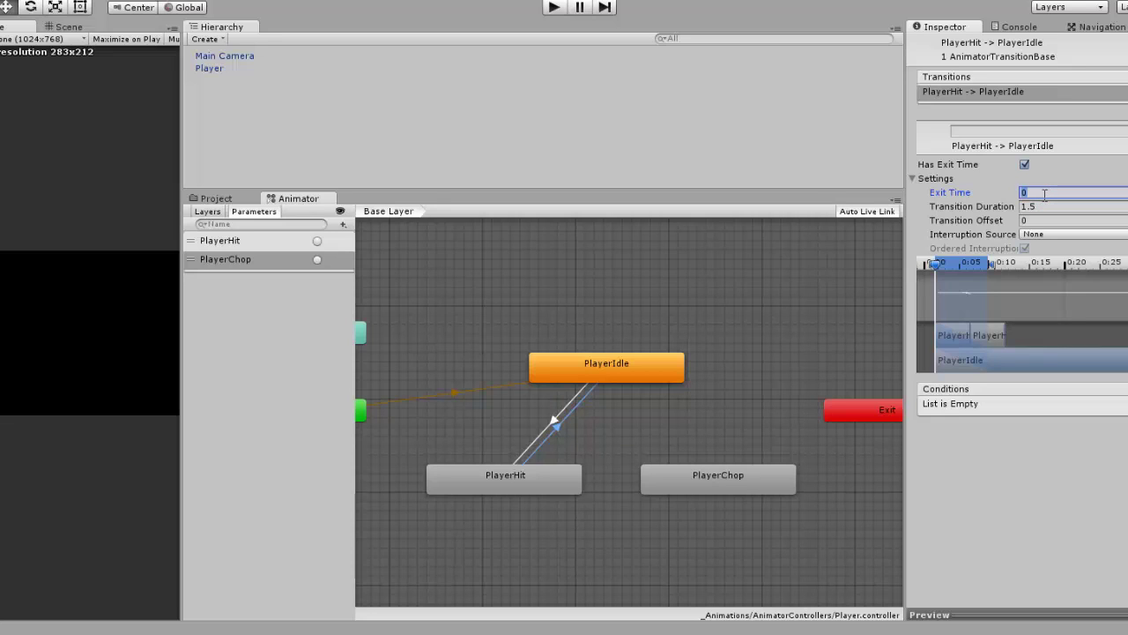
pyautogui.write('1')
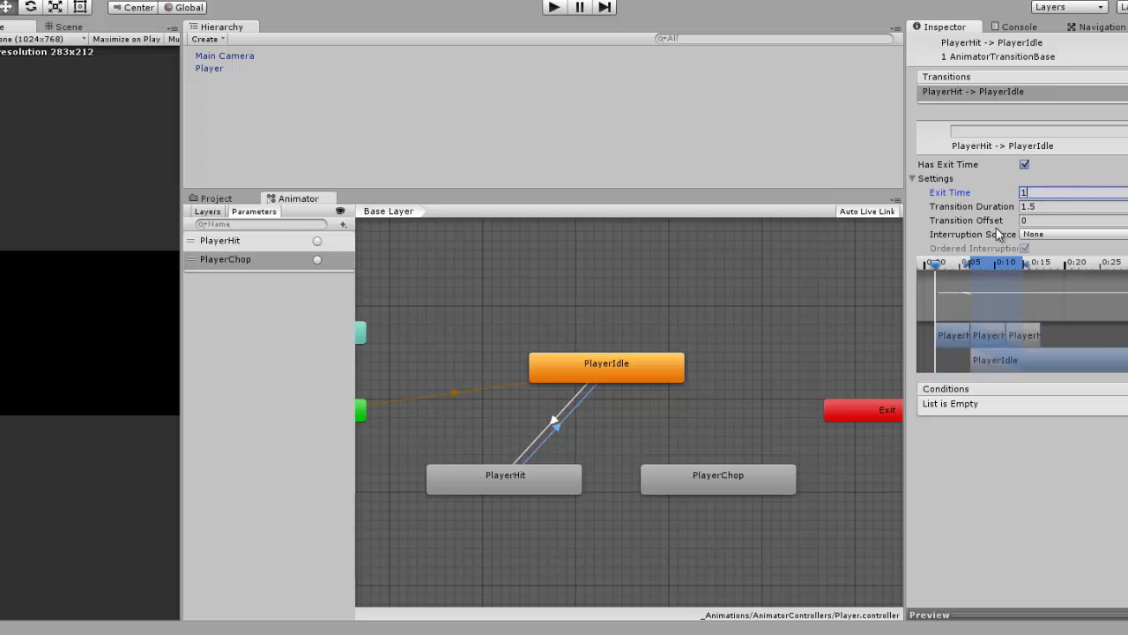
pyautogui.click(1043, 206)
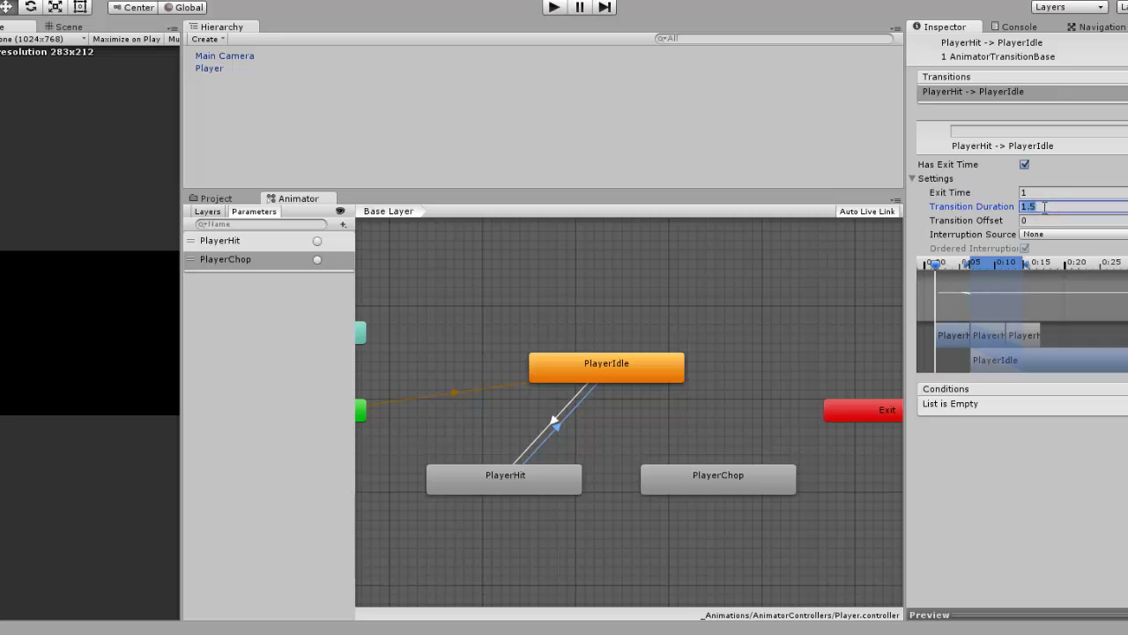
pyautogui.write('0')
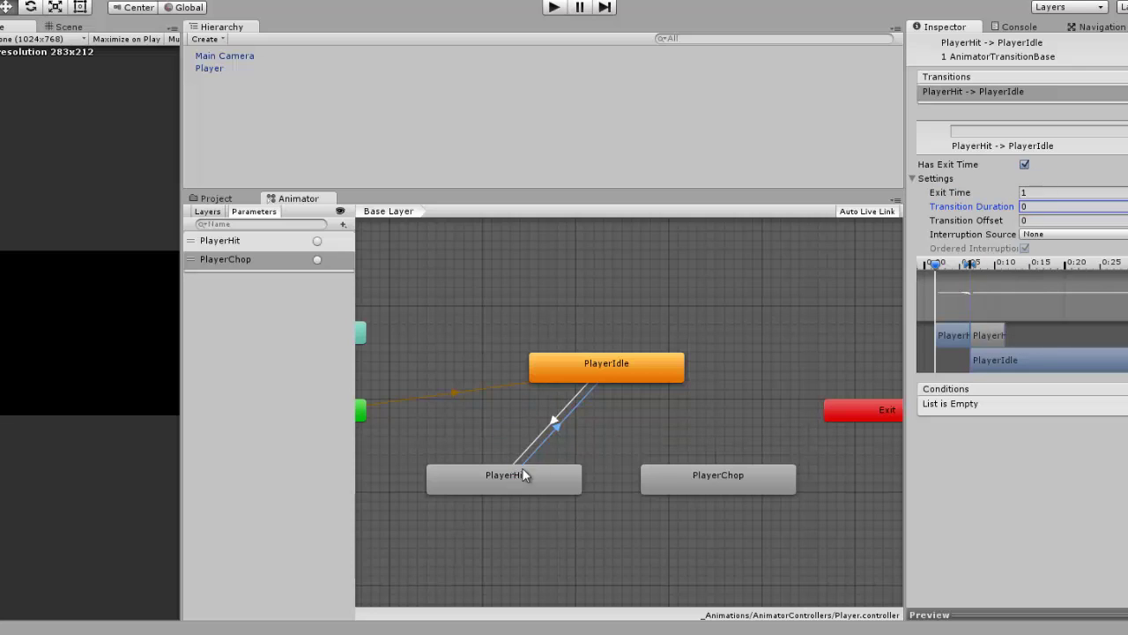
pyautogui.click(554, 421)
pyautogui.click(557, 428)
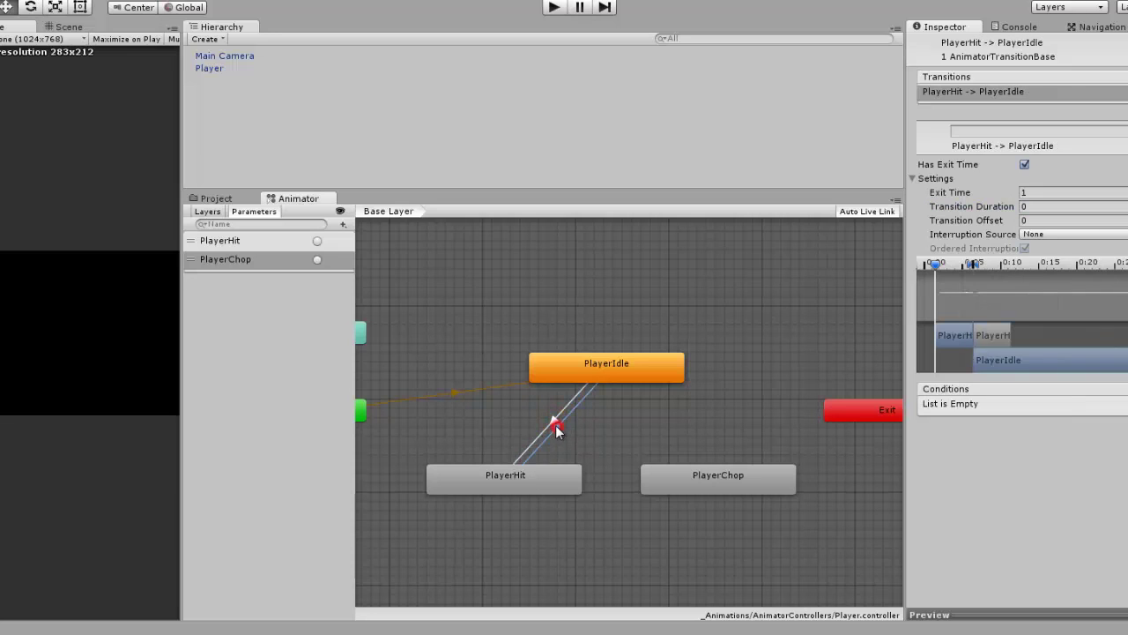
pyautogui.click(550, 424)
pyautogui.click(556, 426)
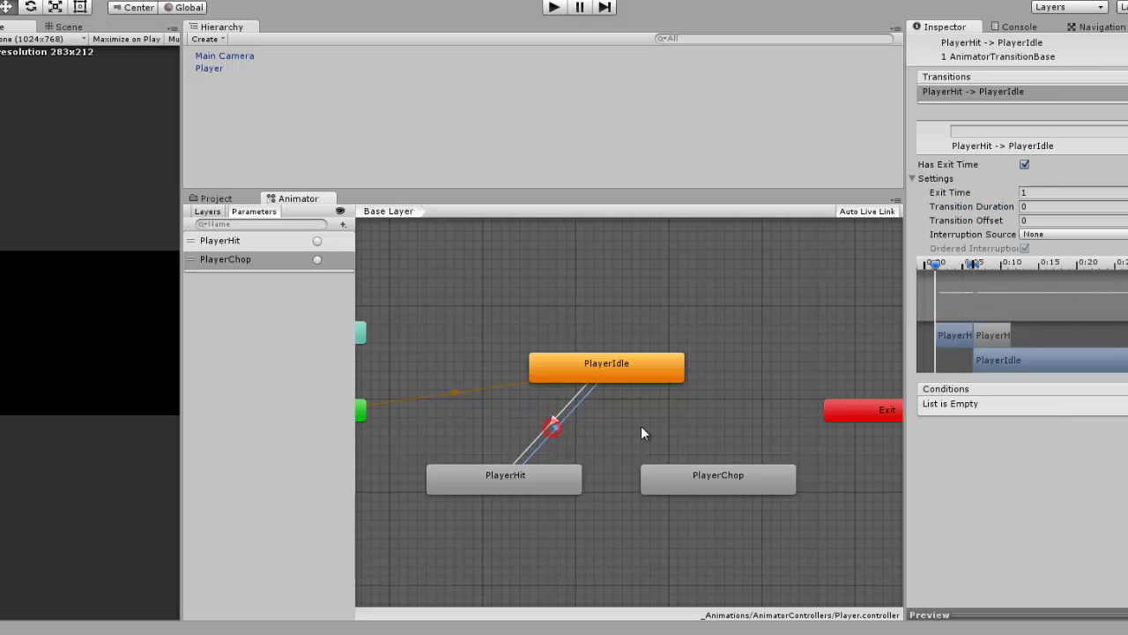
# Add a PlayerIdle-to-PlayerChop transition with PlayerChop condition, duration 0 and no exit time.
pyautogui.click(643, 373)
pyautogui.rightClick(642, 371)
pyautogui.click(671, 377)
pyautogui.click(705, 475)
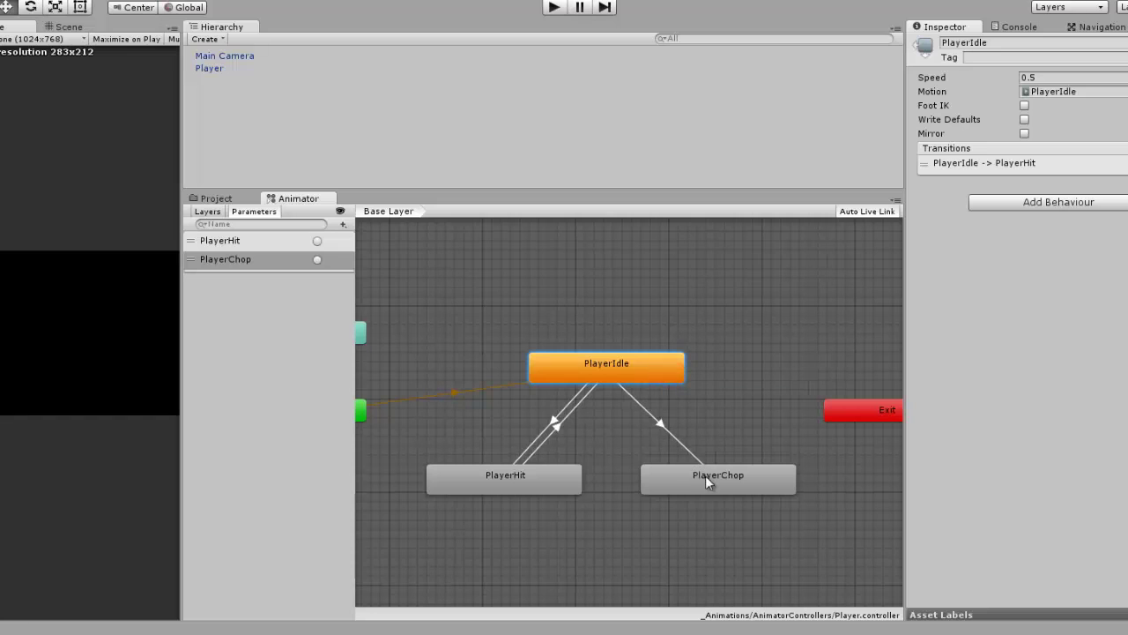
pyautogui.click(670, 432)
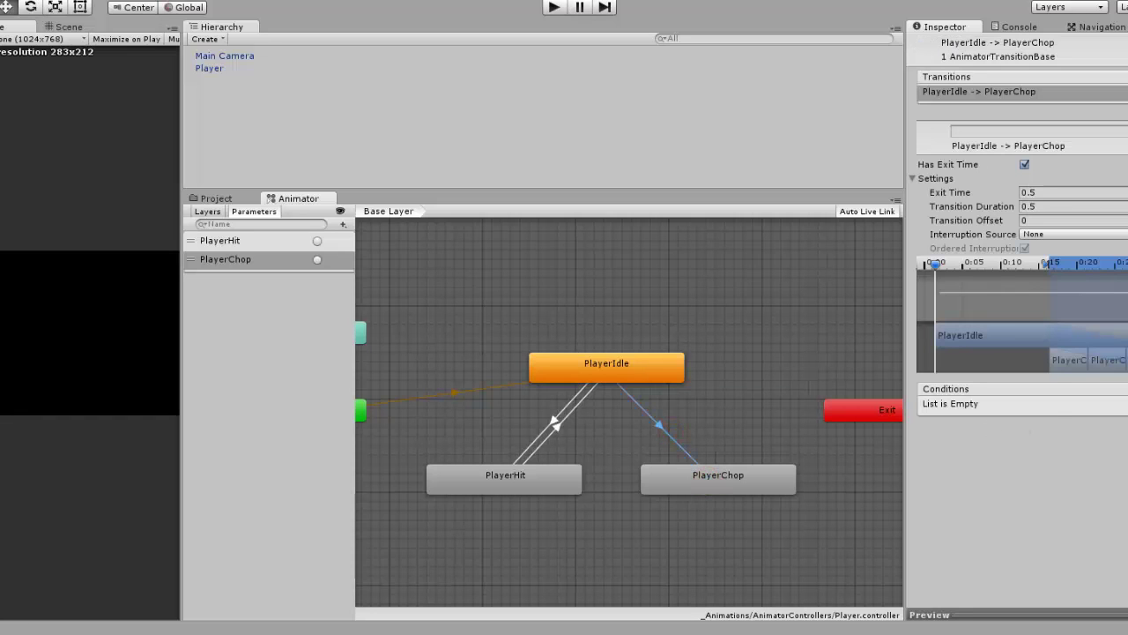
pyautogui.click(1056, 406)
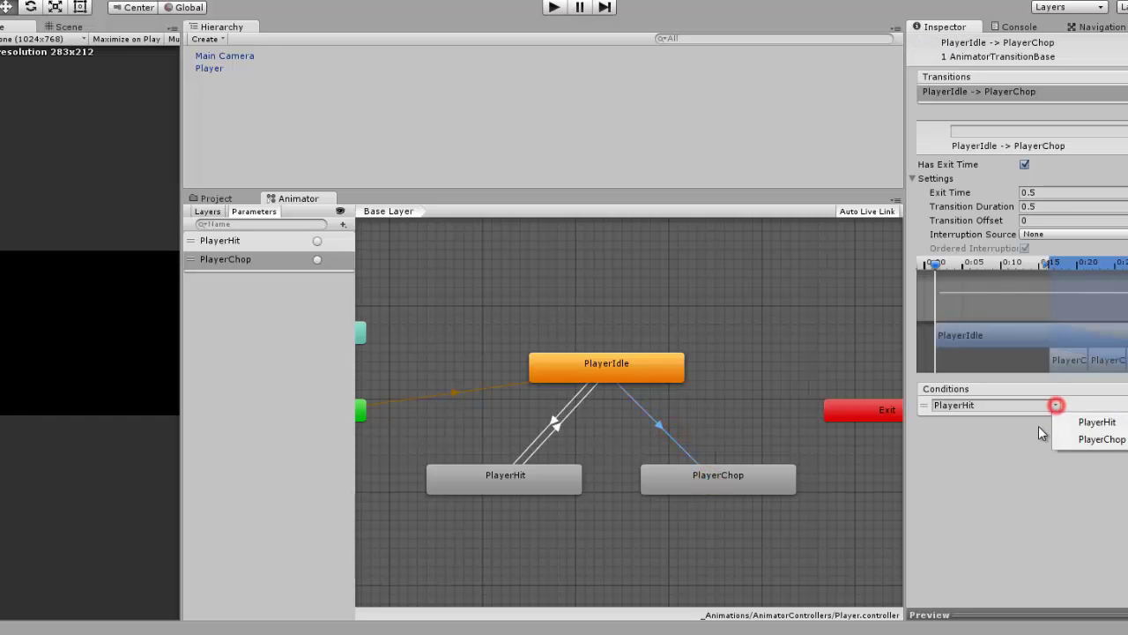
pyautogui.click(1102, 439)
pyautogui.click(1050, 206)
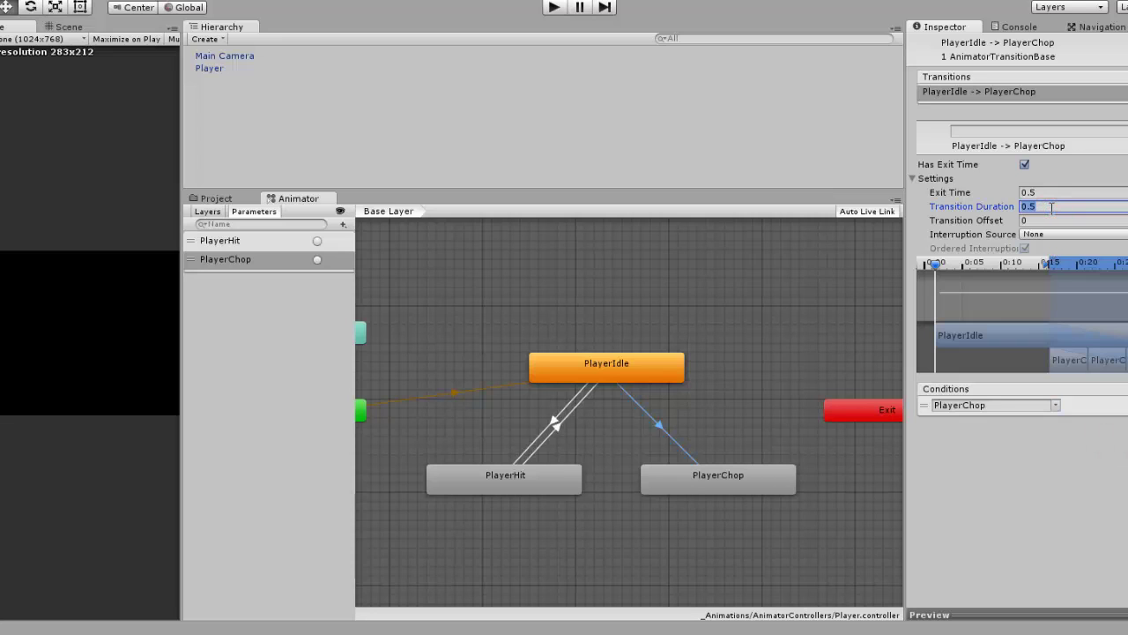
pyautogui.write('0')
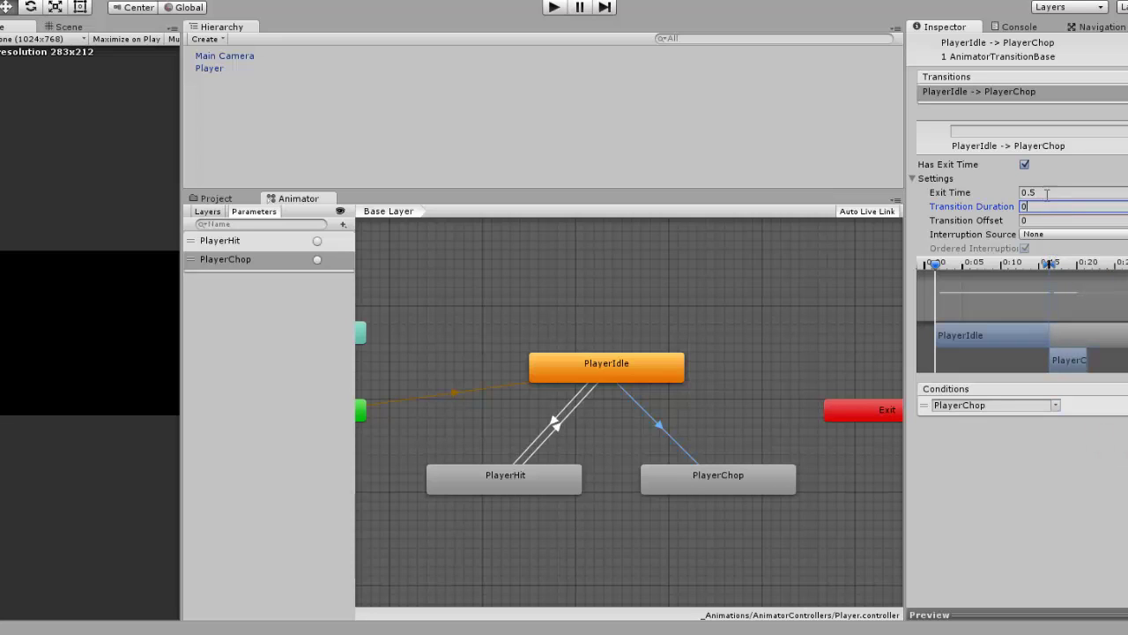
pyautogui.click(1025, 165)
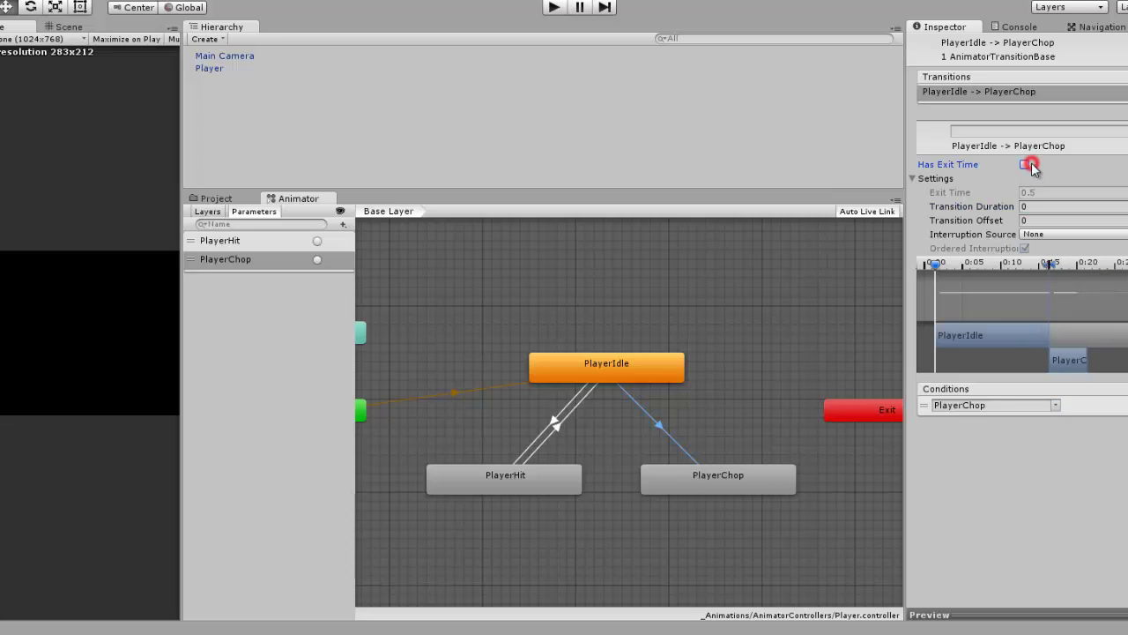
# Add a PlayerChop-to-PlayerIdle transition with duration 0 and exit time 1.
pyautogui.rightClick(737, 473)
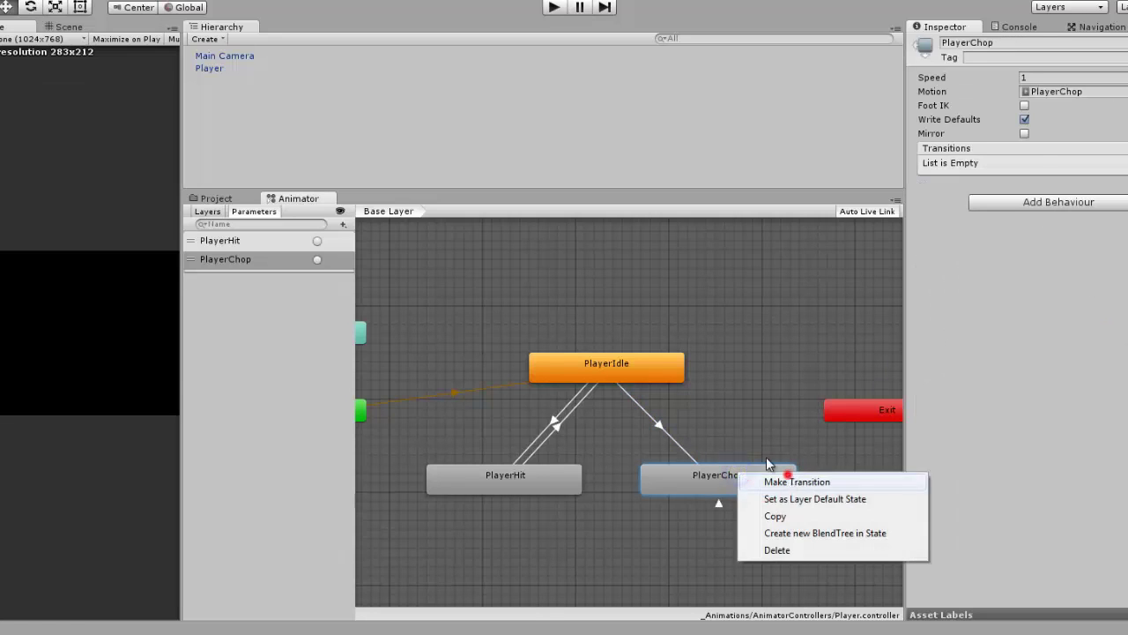
pyautogui.click(794, 481)
pyautogui.click(638, 356)
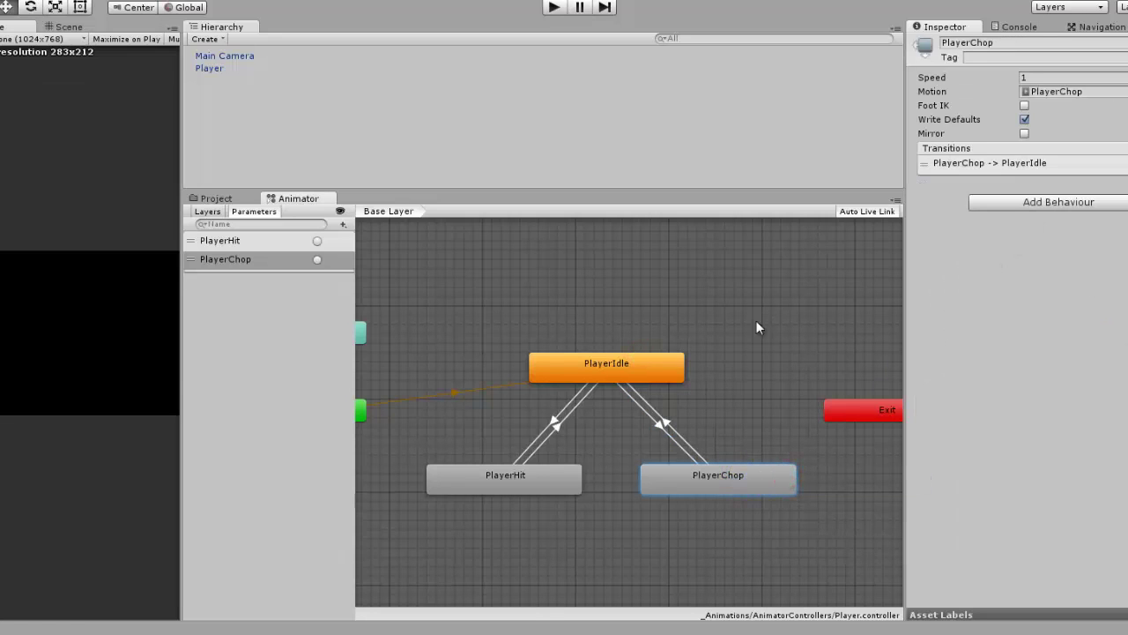
pyautogui.click(665, 424)
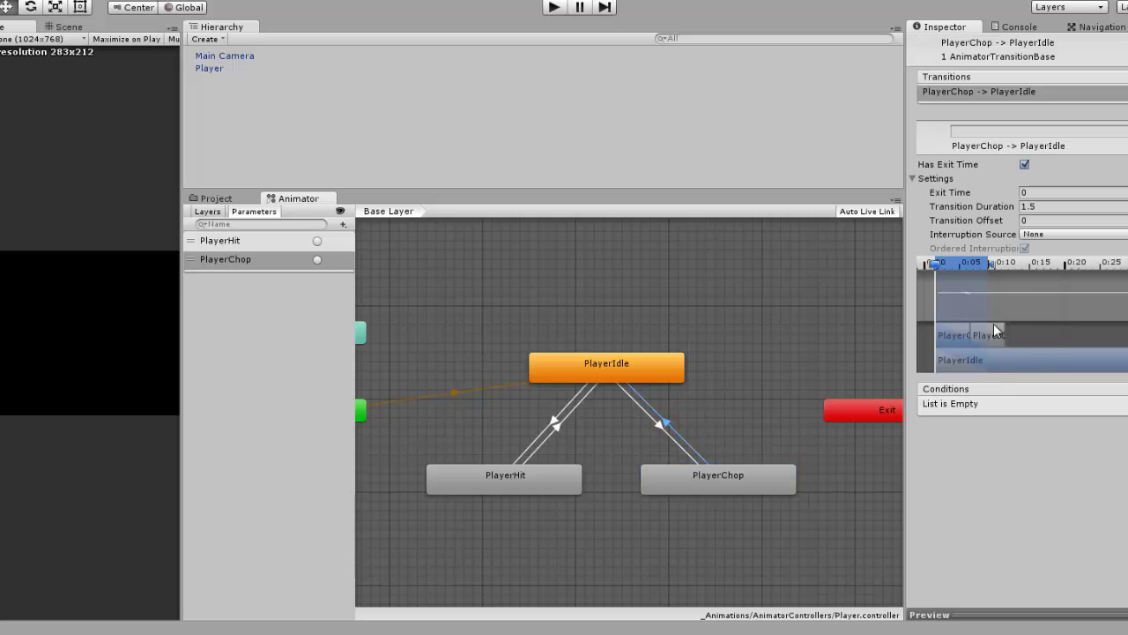
pyautogui.click(1029, 207)
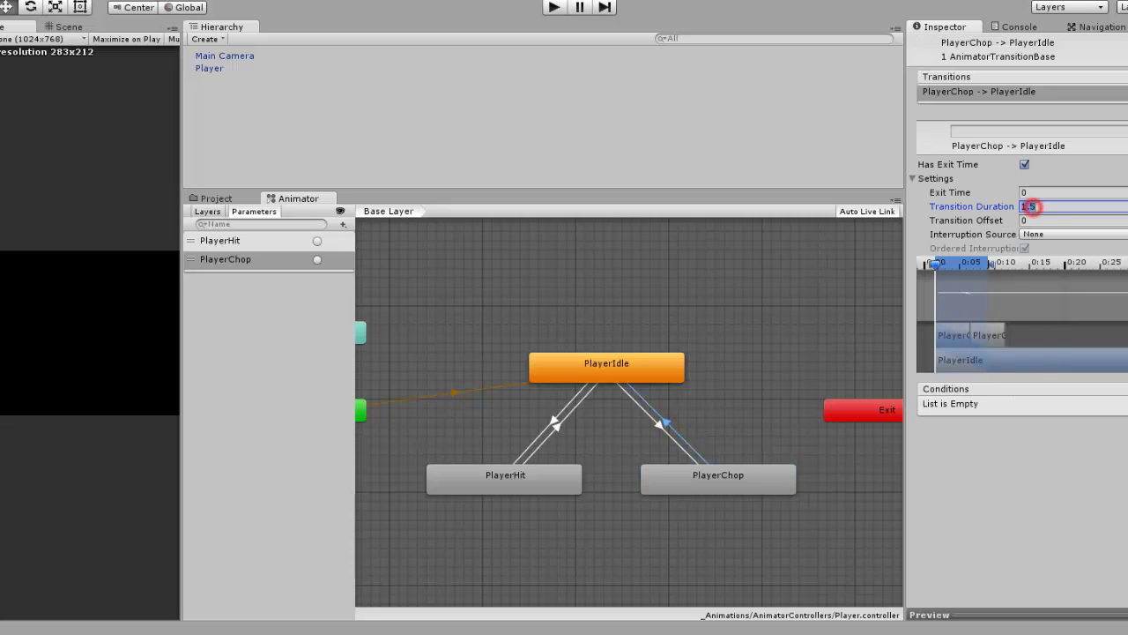
pyautogui.write('0')
pyautogui.click(1032, 190)
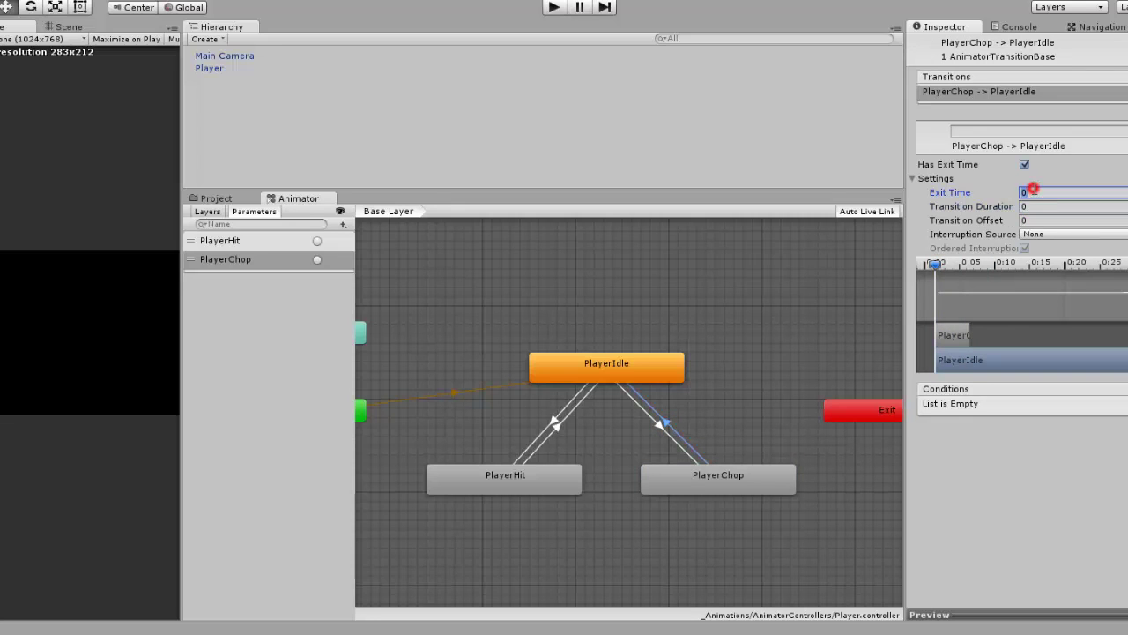
pyautogui.write('1')
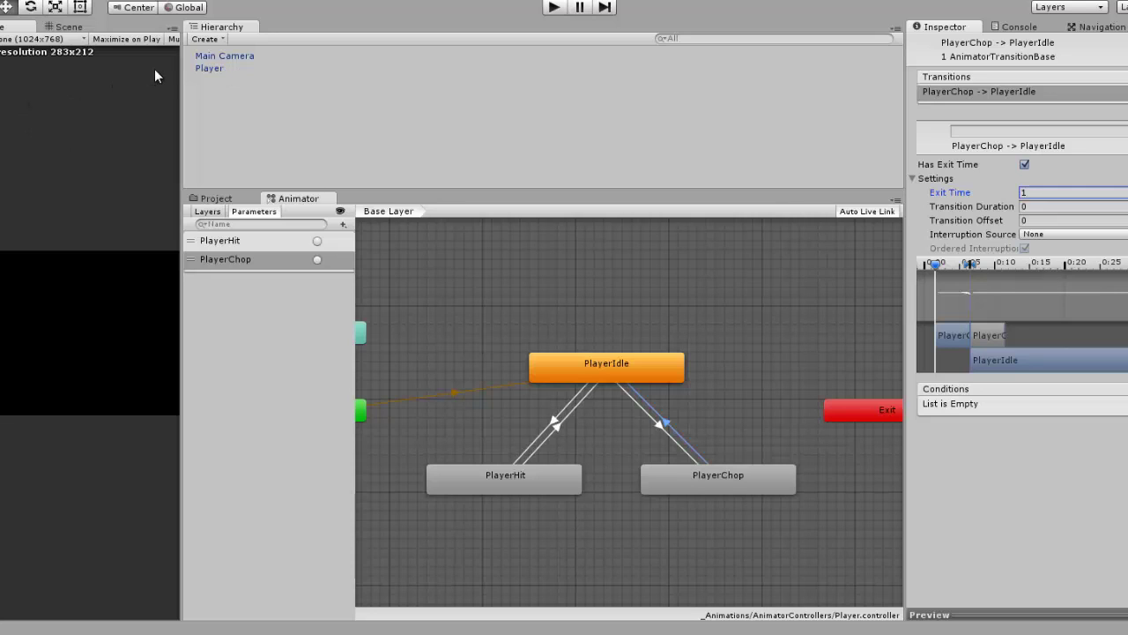
# Select the Player, widen the Game view, show PlayerChop in the graph, and enter Play mode.
pyautogui.click(210, 69)
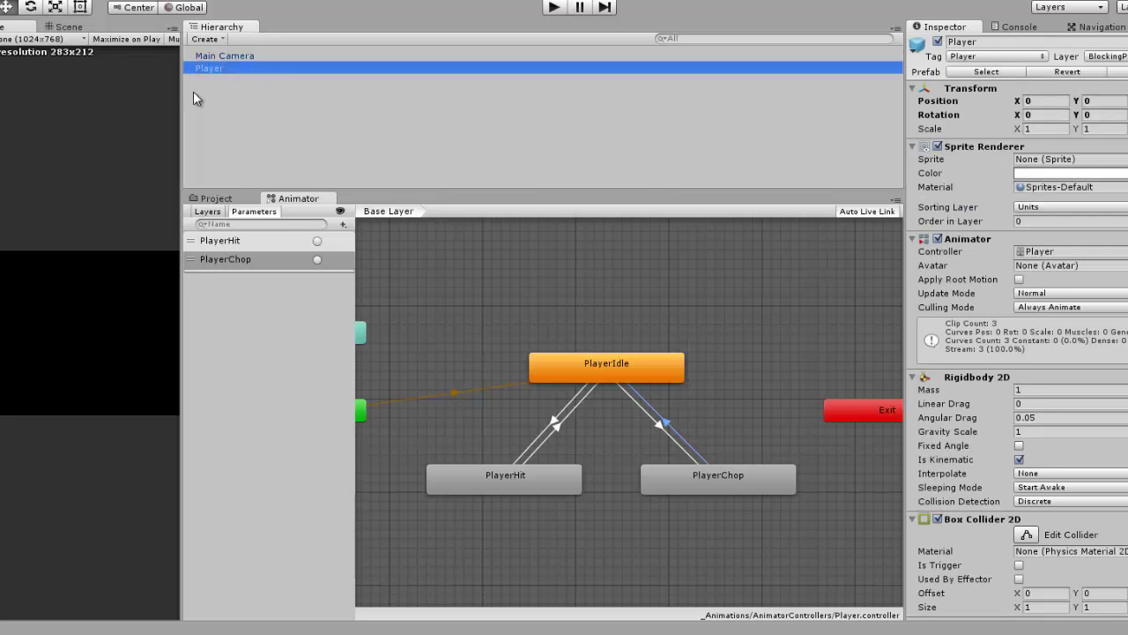
pyautogui.moveTo(181, 93)
pyautogui.mouseDown()
pyautogui.moveTo(546, 98)
pyautogui.moveTo(467, 104)
pyautogui.mouseUp()
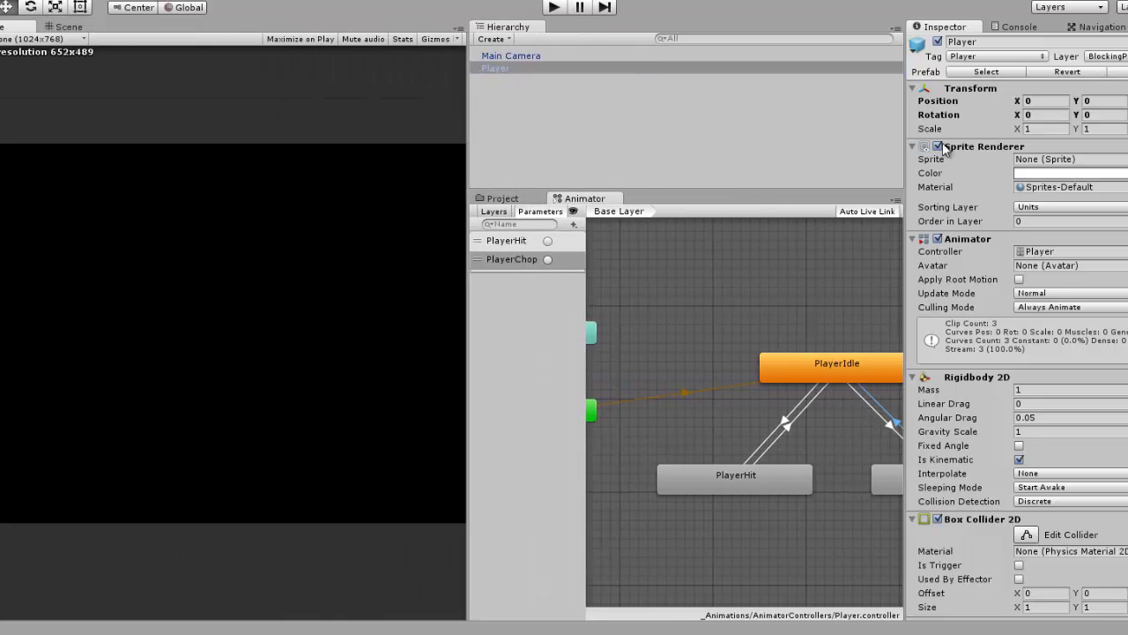
pyautogui.click(903, 129)
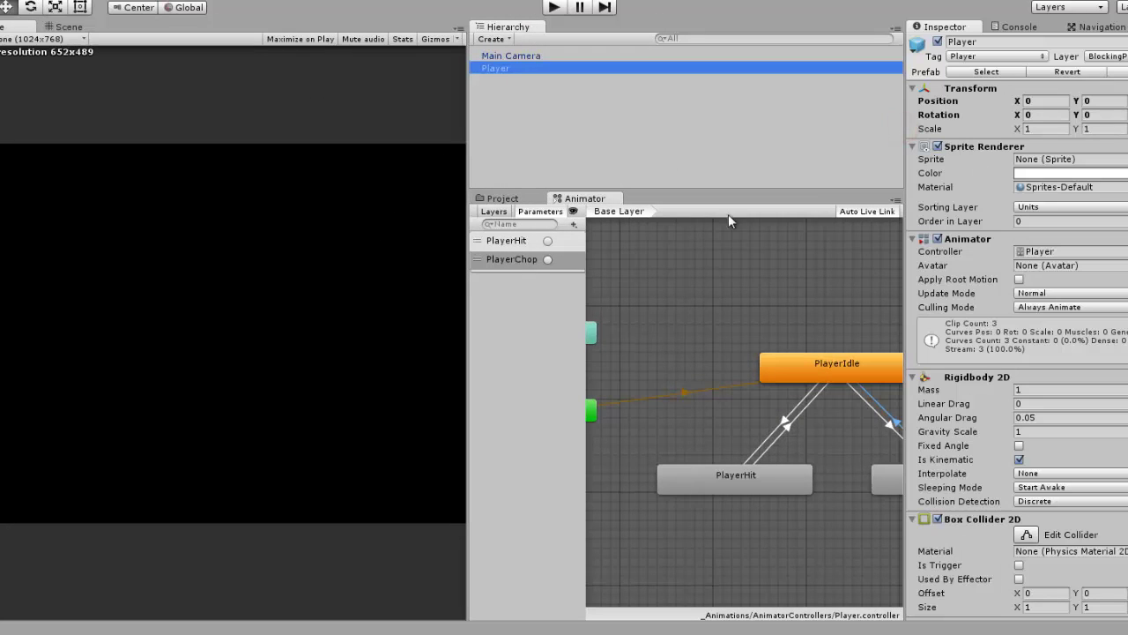
pyautogui.moveTo(778, 301)
pyautogui.mouseDown(button='middle')
pyautogui.moveTo(718, 274)
pyautogui.moveTo(684, 276)
pyautogui.mouseUp(button='middle')
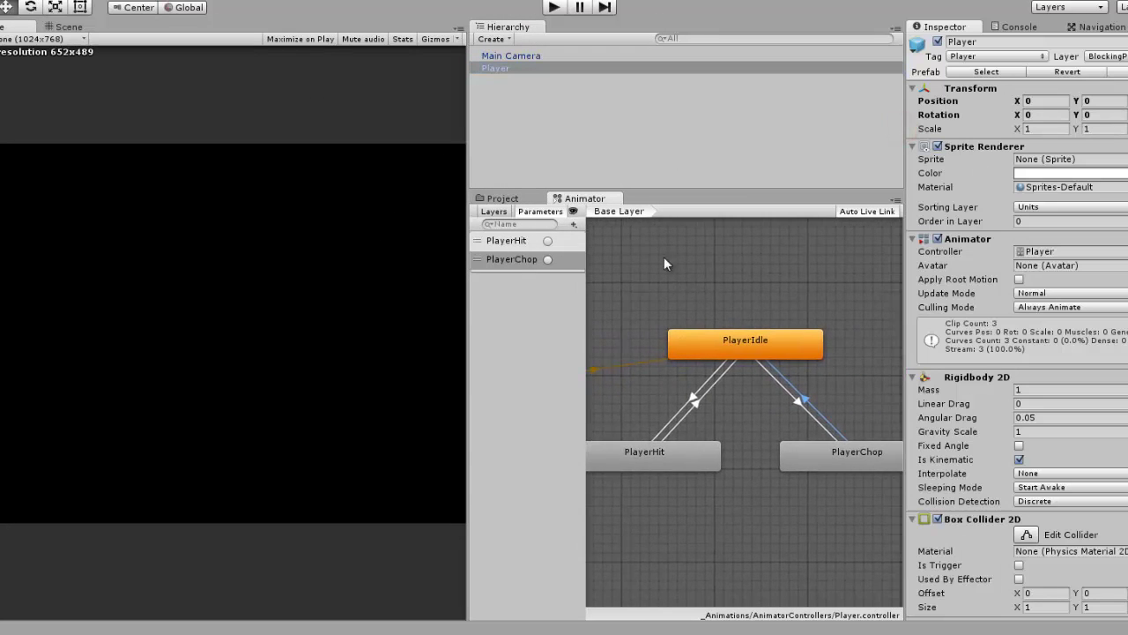
pyautogui.click(552, 9)
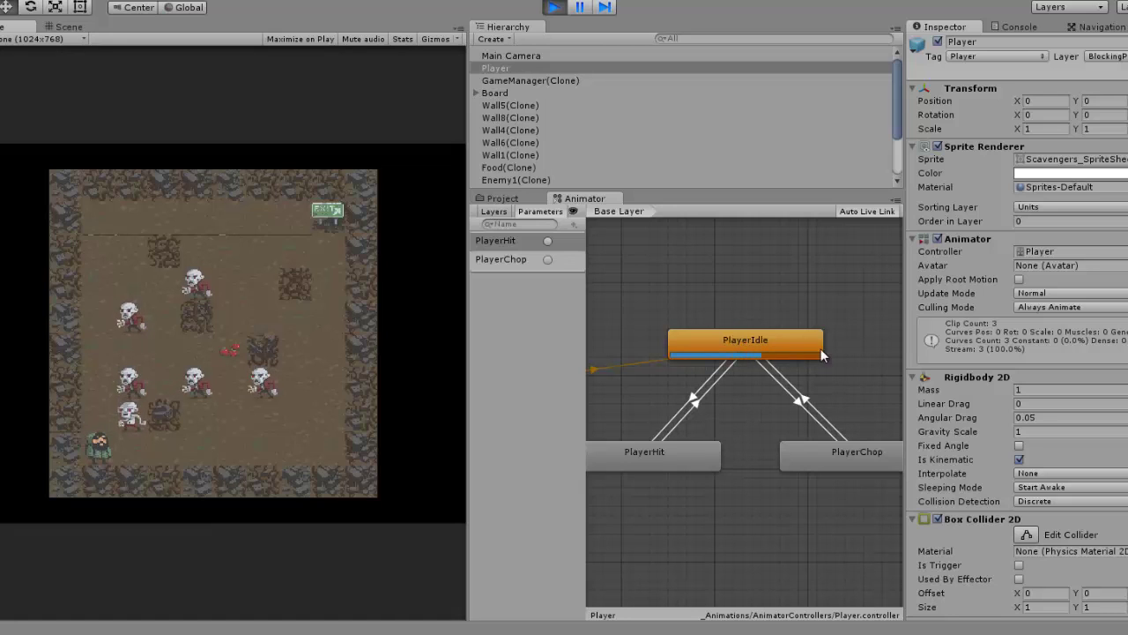
# Fire the PlayerHit and PlayerChop triggers repeatedly during play, then stop the game.
pyautogui.click(542, 241)
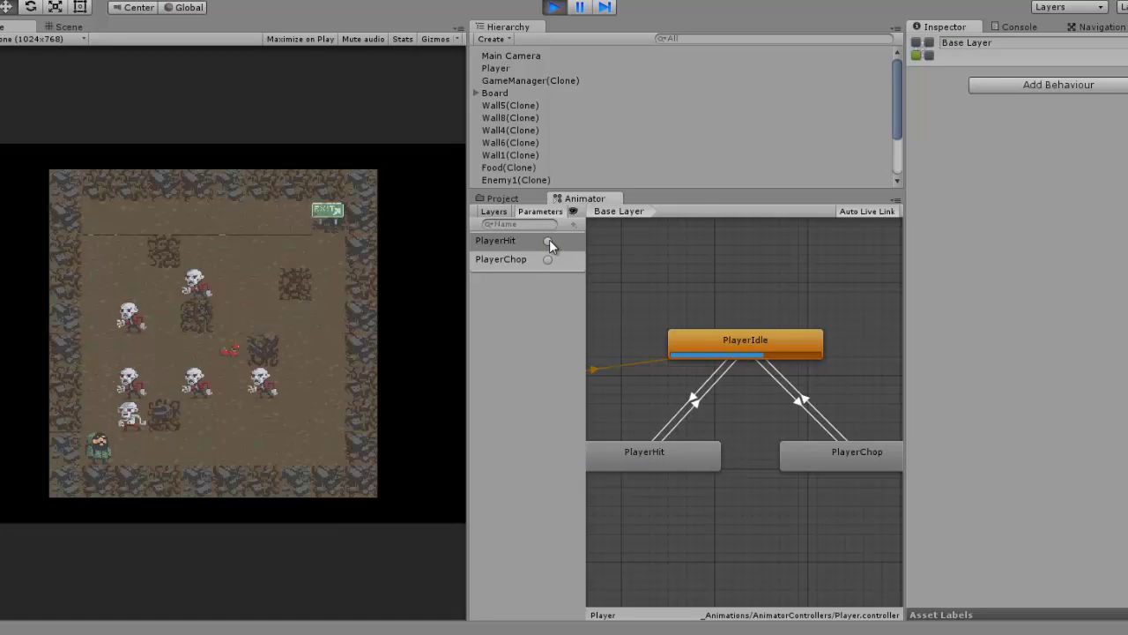
pyautogui.click(548, 240)
pyautogui.click(548, 243)
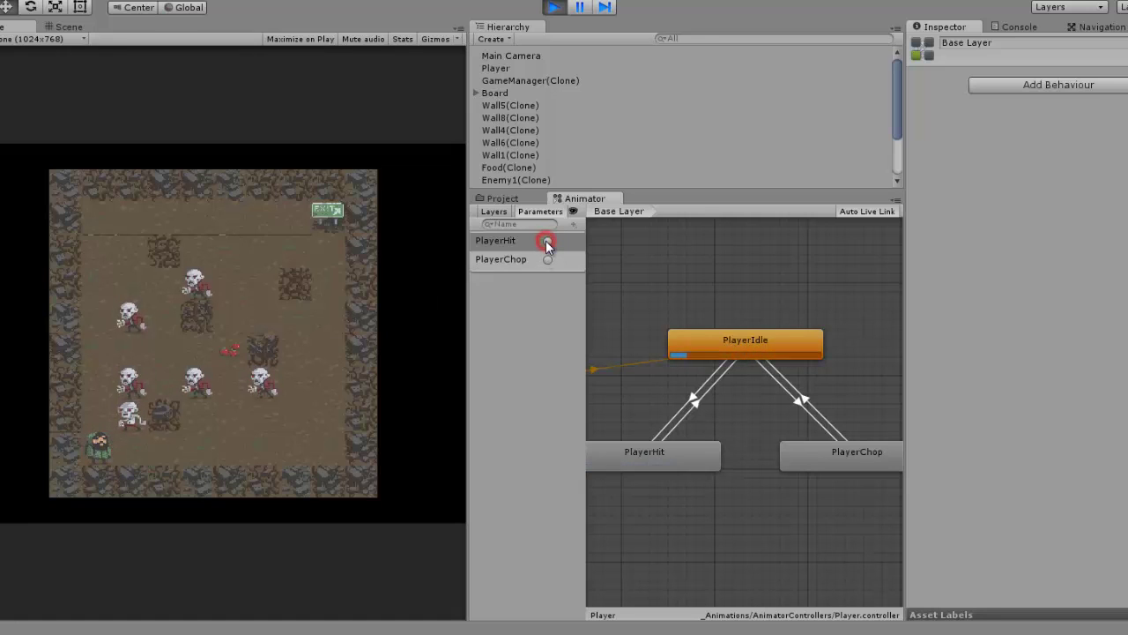
pyautogui.click(547, 261)
pyautogui.click(548, 243)
pyautogui.click(549, 257)
pyautogui.click(550, 259)
pyautogui.click(550, 239)
pyautogui.click(551, 259)
pyautogui.click(549, 259)
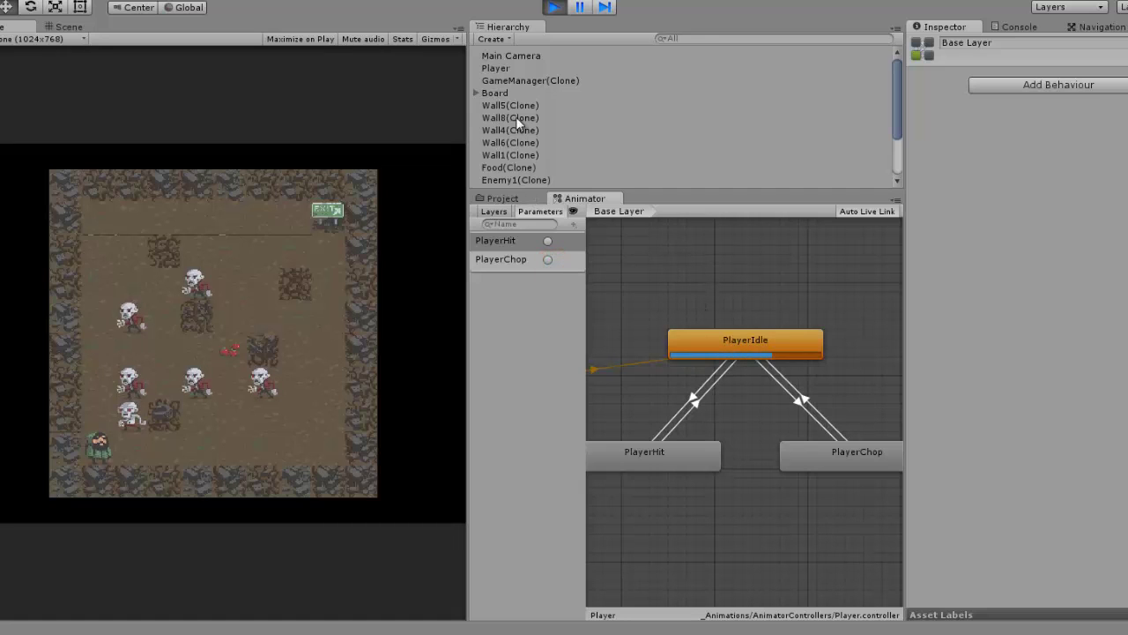
pyautogui.click(554, 7)
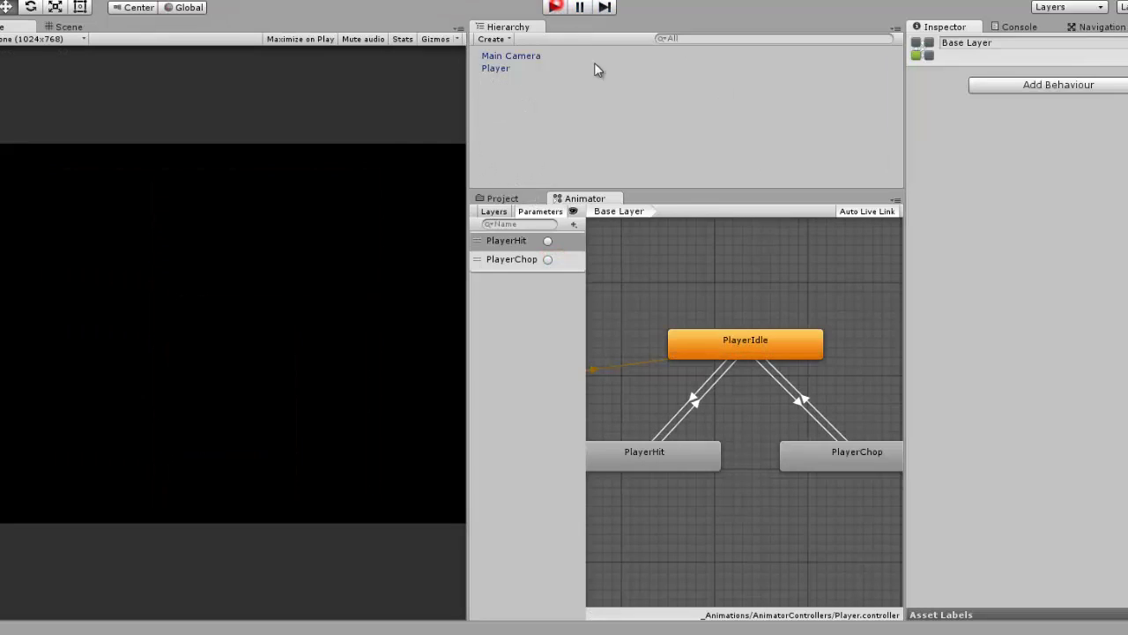
# Review the PlayerIdle–PlayerHit transitions, shrink the Game view, and show the Project assets.
pyautogui.click(751, 334)
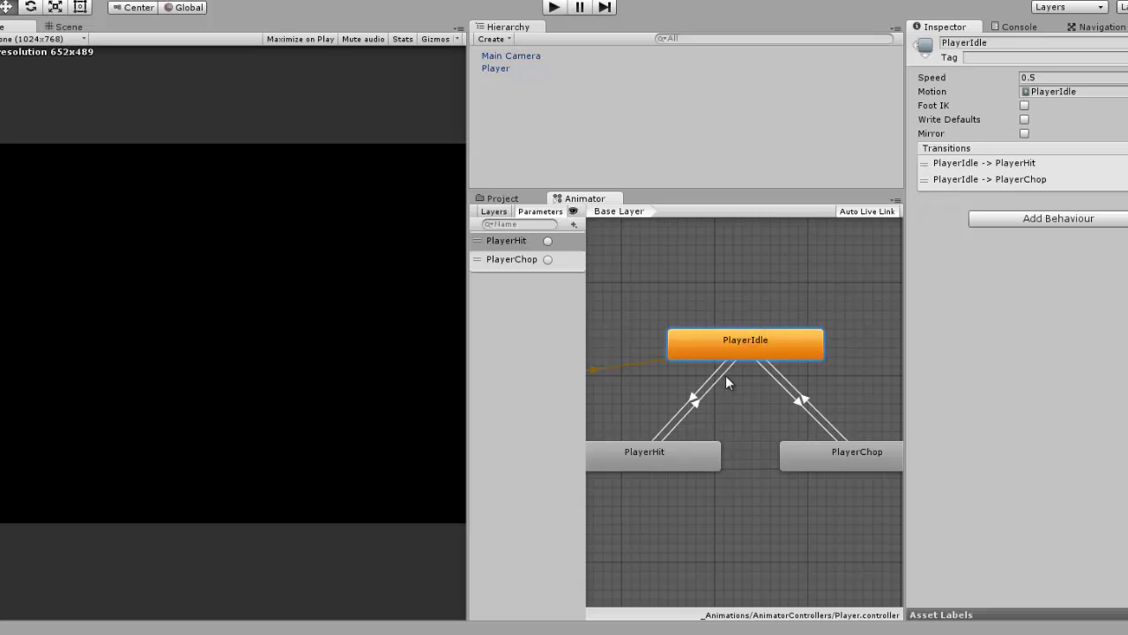
pyautogui.click(703, 393)
pyautogui.click(697, 390)
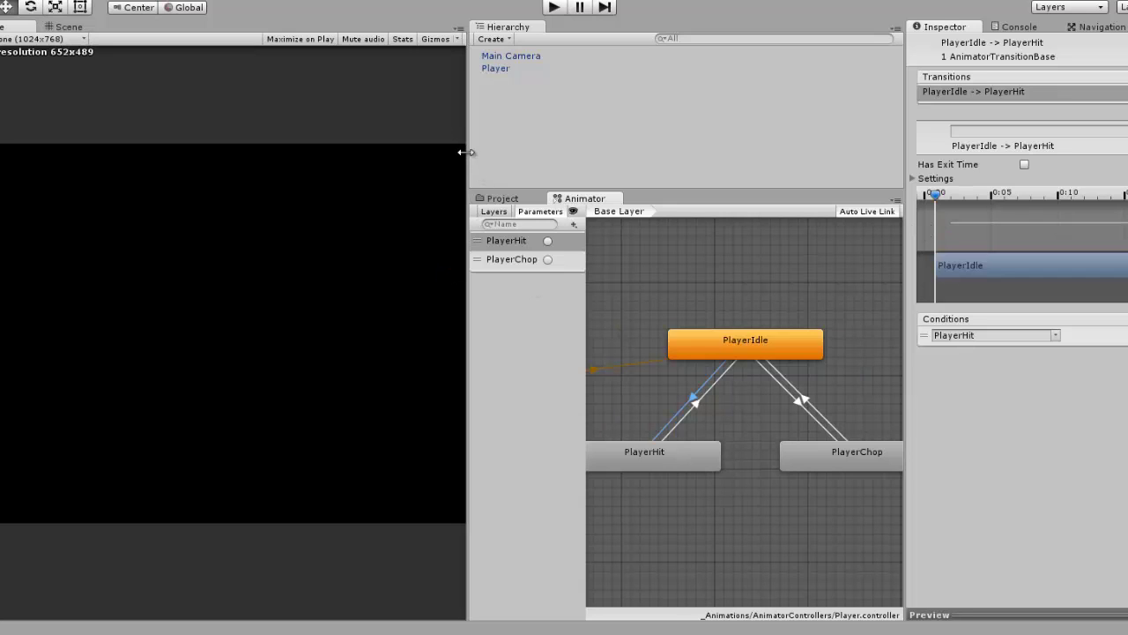
pyautogui.moveTo(466, 153); pyautogui.dragTo(202, 186)
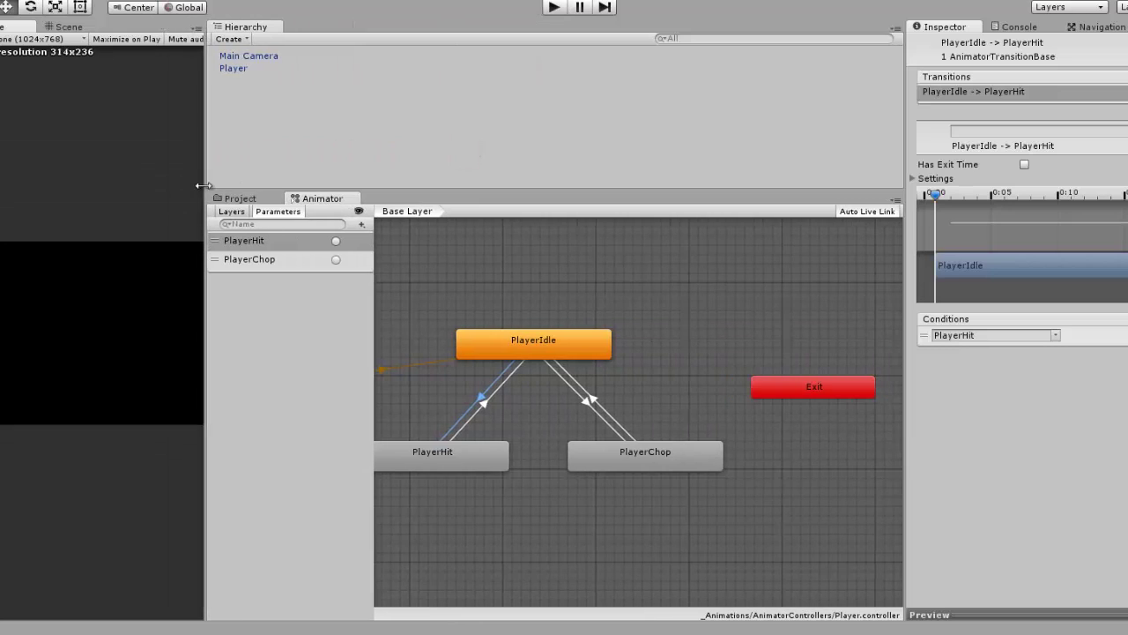
pyautogui.click(235, 201)
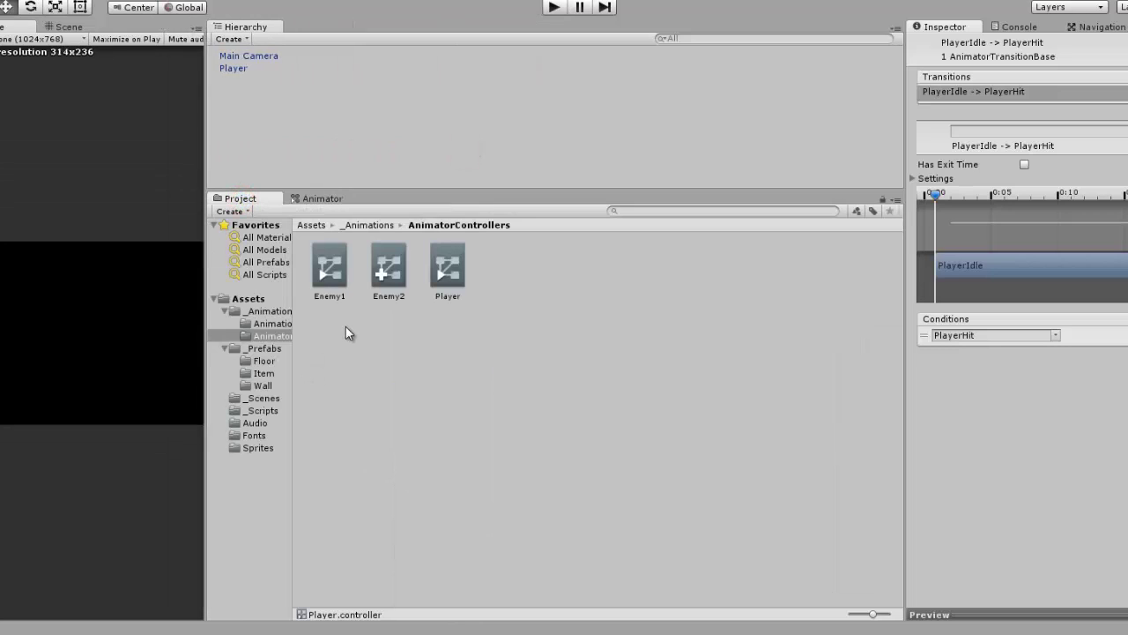
# Open the Enemy1 controller and link Enemy1Idle to Enemy1Attack and back with transitions.
pyautogui.doubleClick(333, 270)
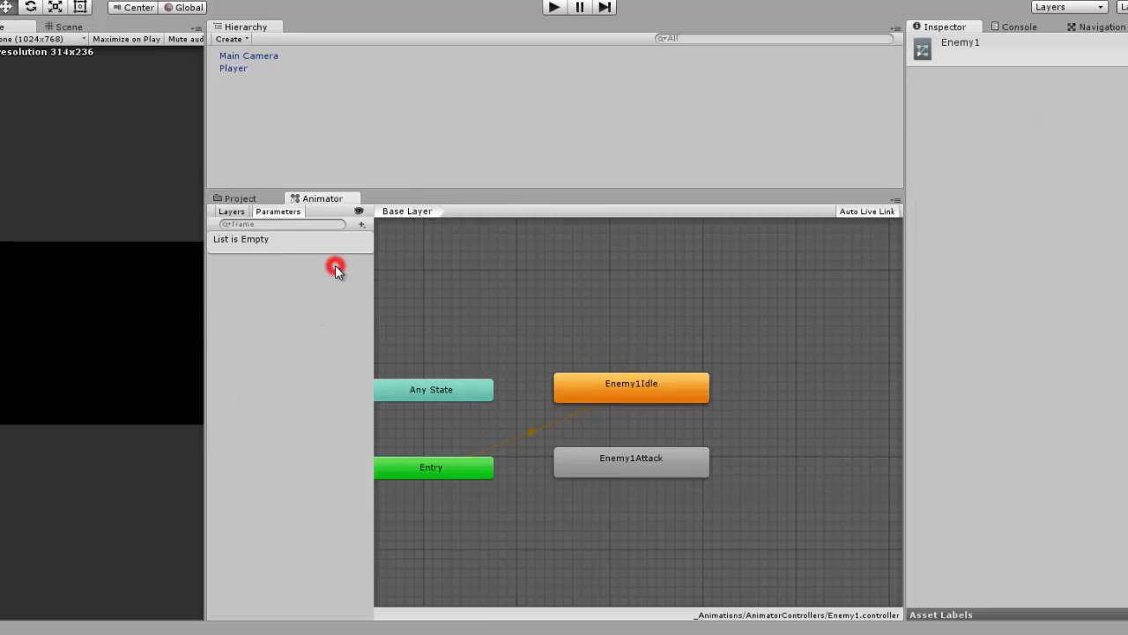
pyautogui.moveTo(637, 457); pyautogui.dragTo(681, 457)
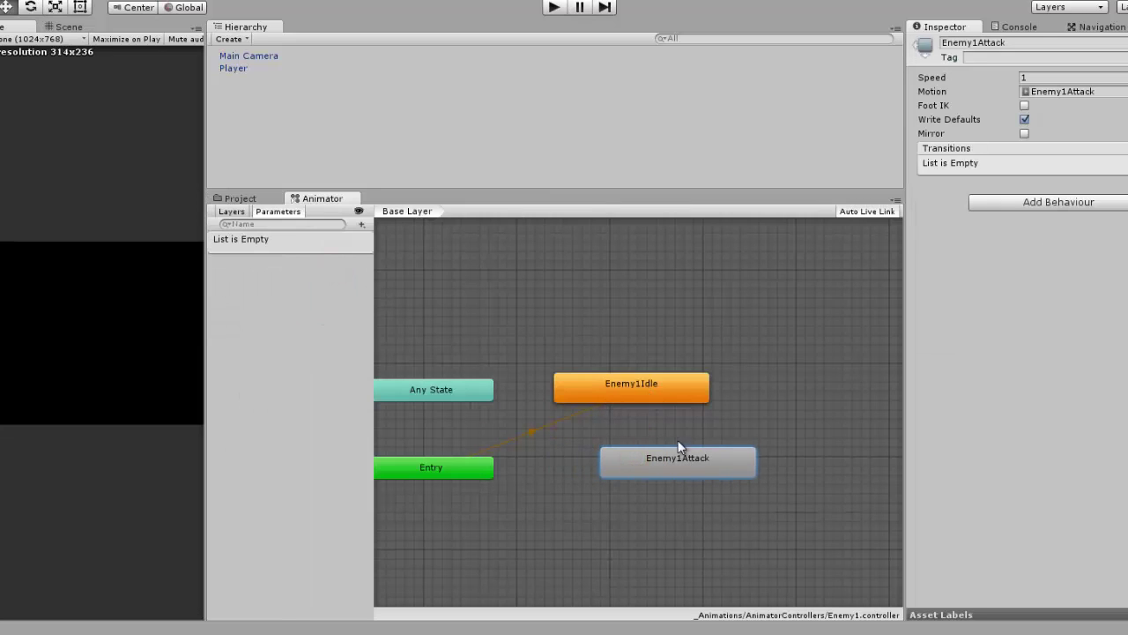
pyautogui.rightClick(660, 386)
pyautogui.click(696, 397)
pyautogui.click(678, 459)
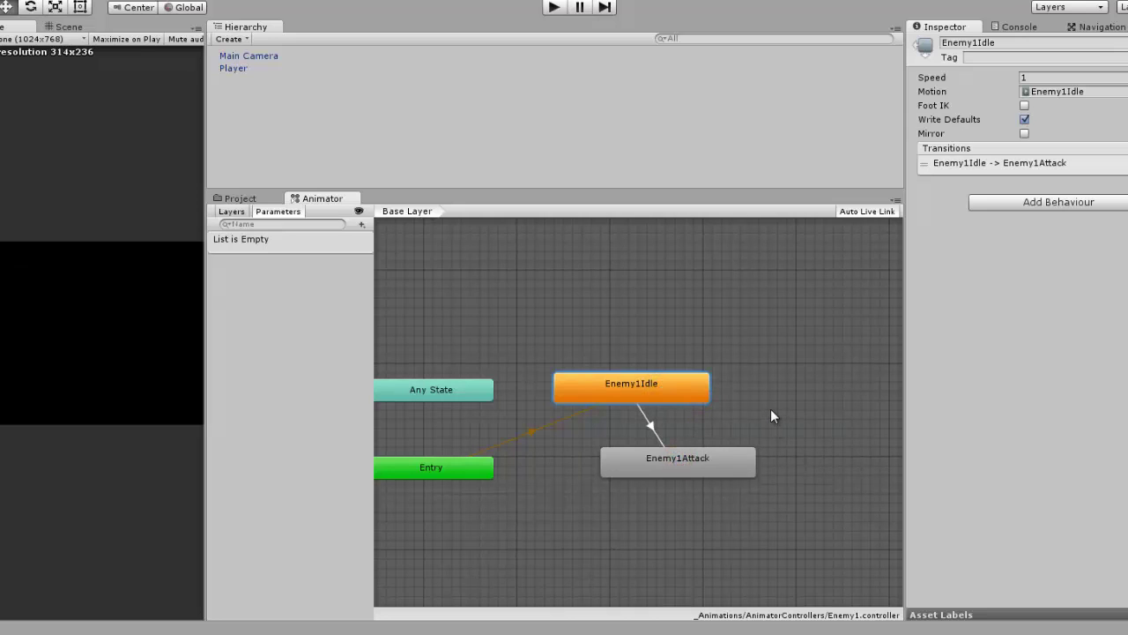
pyautogui.rightClick(696, 458)
pyautogui.click(735, 462)
pyautogui.click(656, 391)
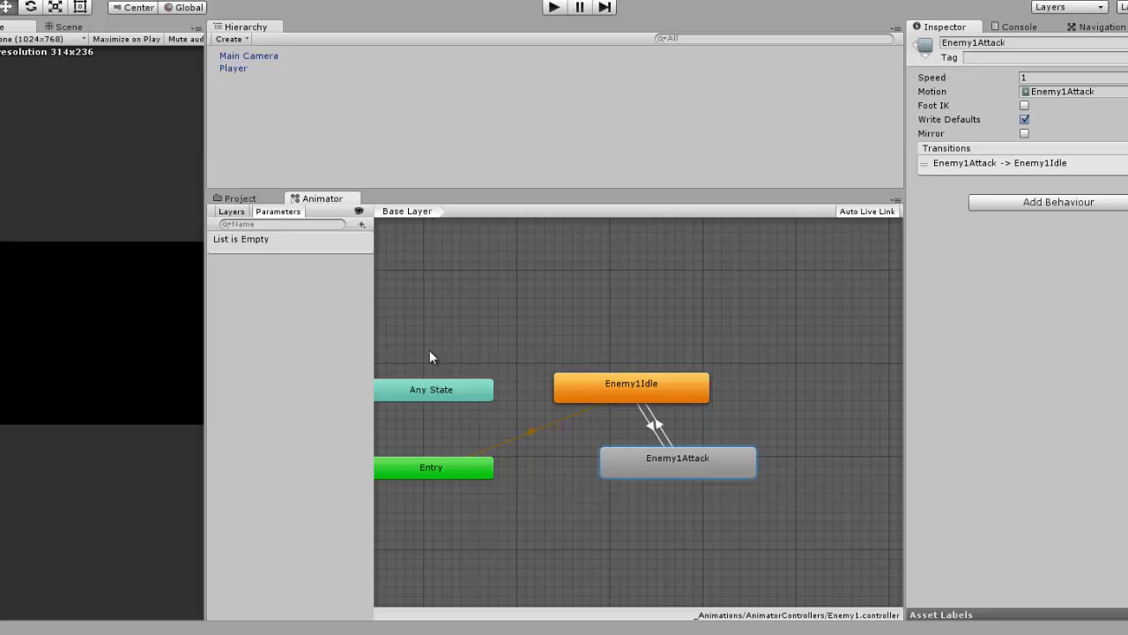
pyautogui.click(361, 224)
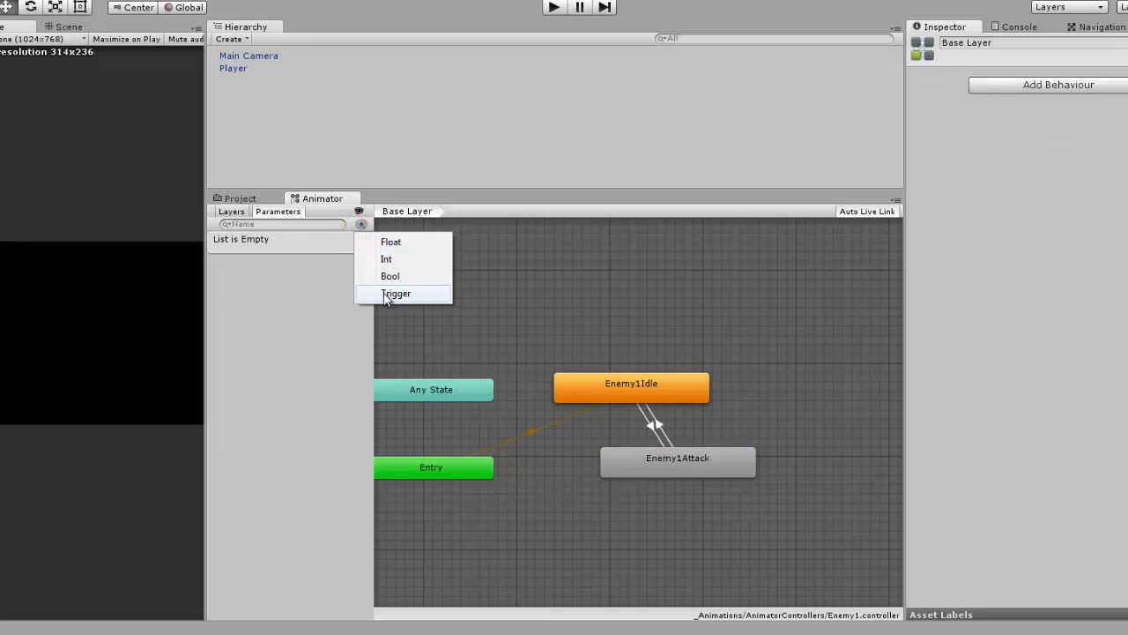
# Add a trigger parameter named enemyAttack.
pyautogui.click(385, 293)
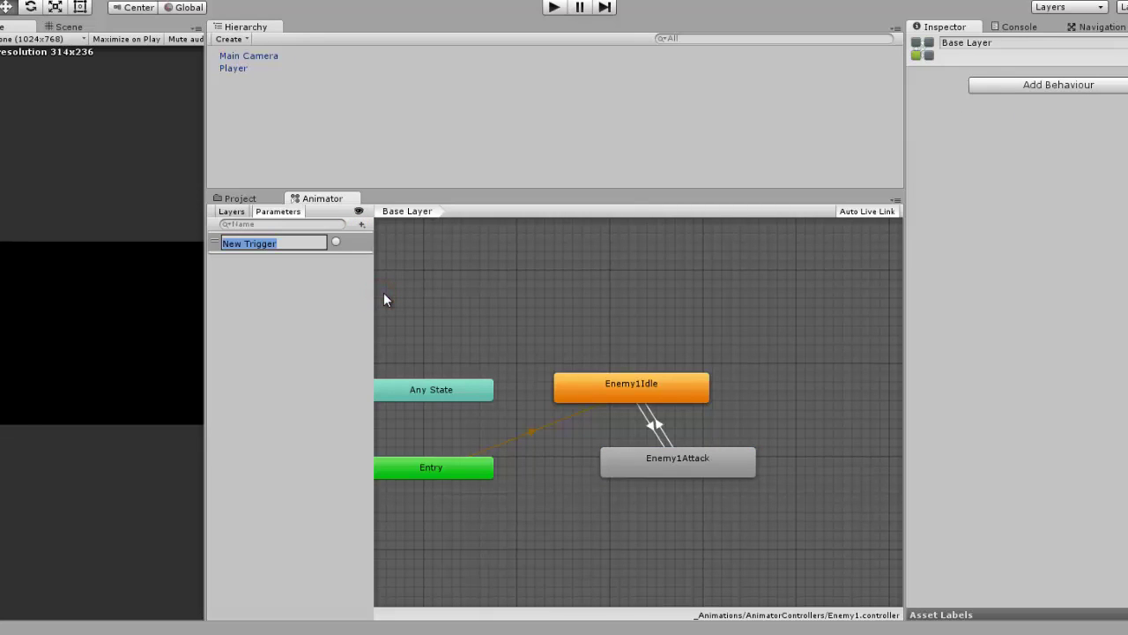
pyautogui.write('enemyAtta')
pyautogui.write('ck')
pyautogui.press('Return')
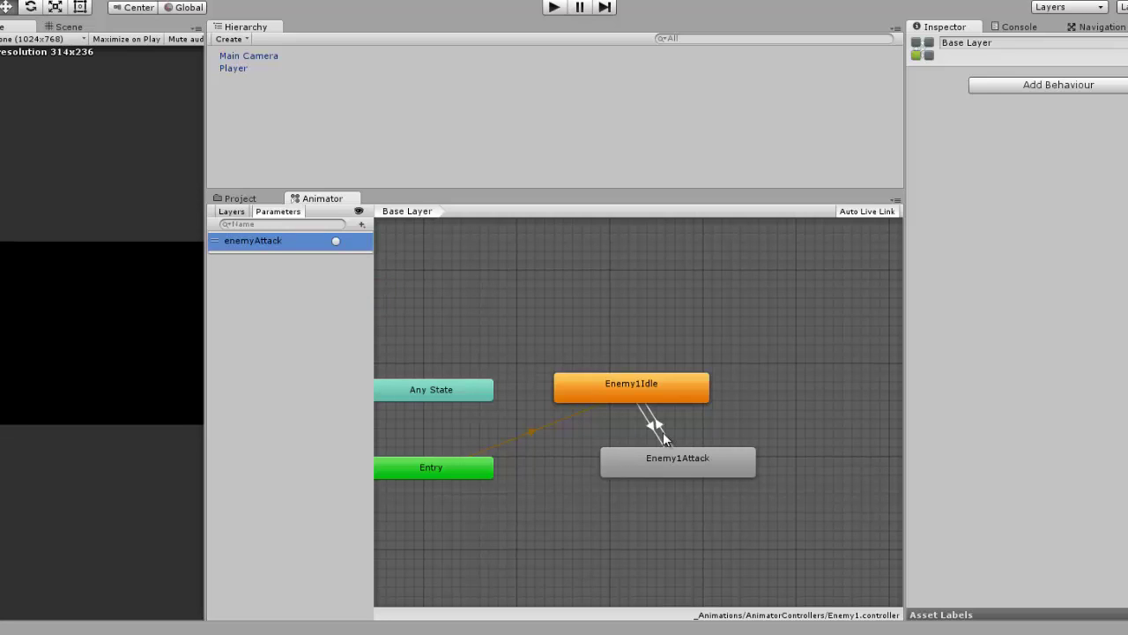
# Make enemyAttack drive Enemy1Idle-to-Enemy1Attack with no exit time and duration 0.
pyautogui.click(650, 425)
pyautogui.click(1115, 352)
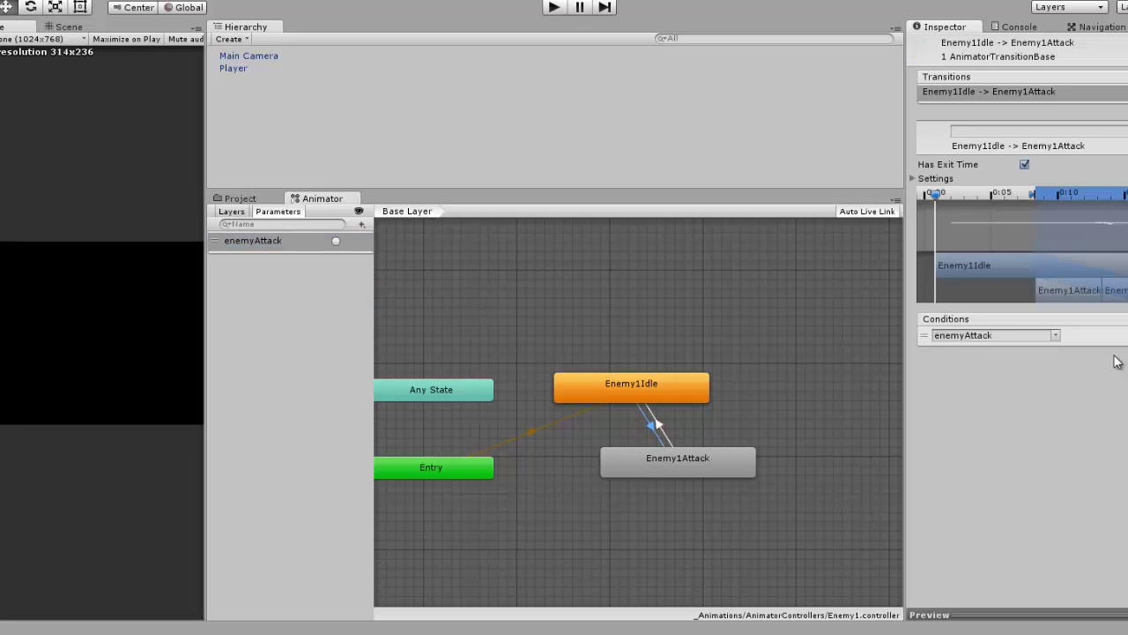
pyautogui.click(913, 178)
pyautogui.click(1024, 164)
pyautogui.click(1040, 205)
pyautogui.write('0')
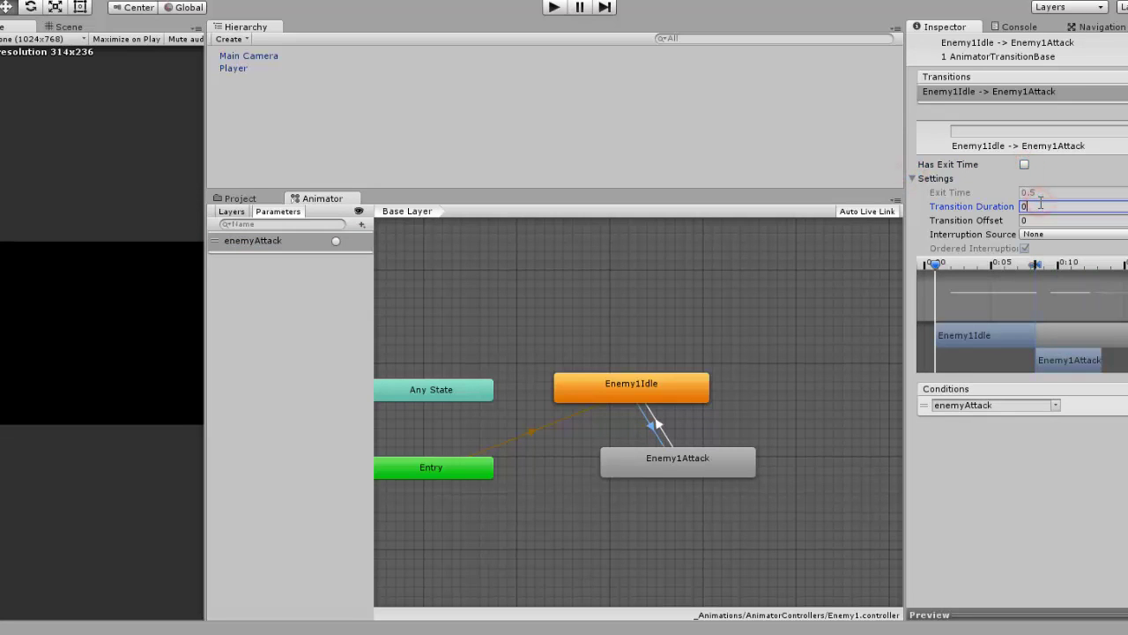
# Set the Enemy1Attack-to-Enemy1Idle transition to duration 0 and exit time 1.
pyautogui.click(657, 425)
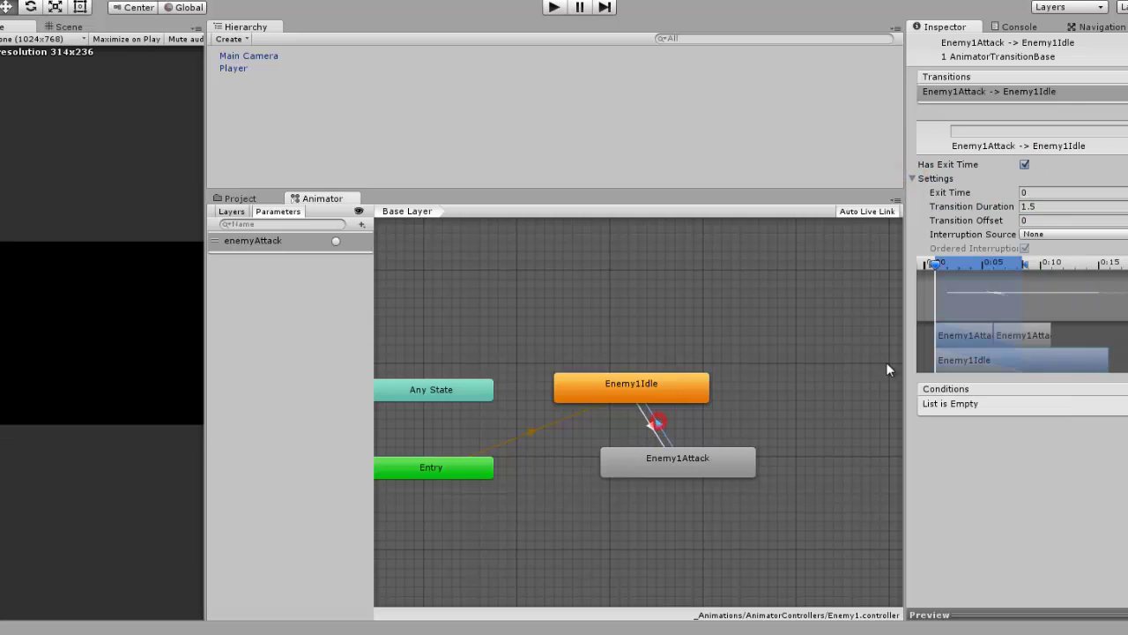
pyautogui.click(1046, 205)
pyautogui.write('0')
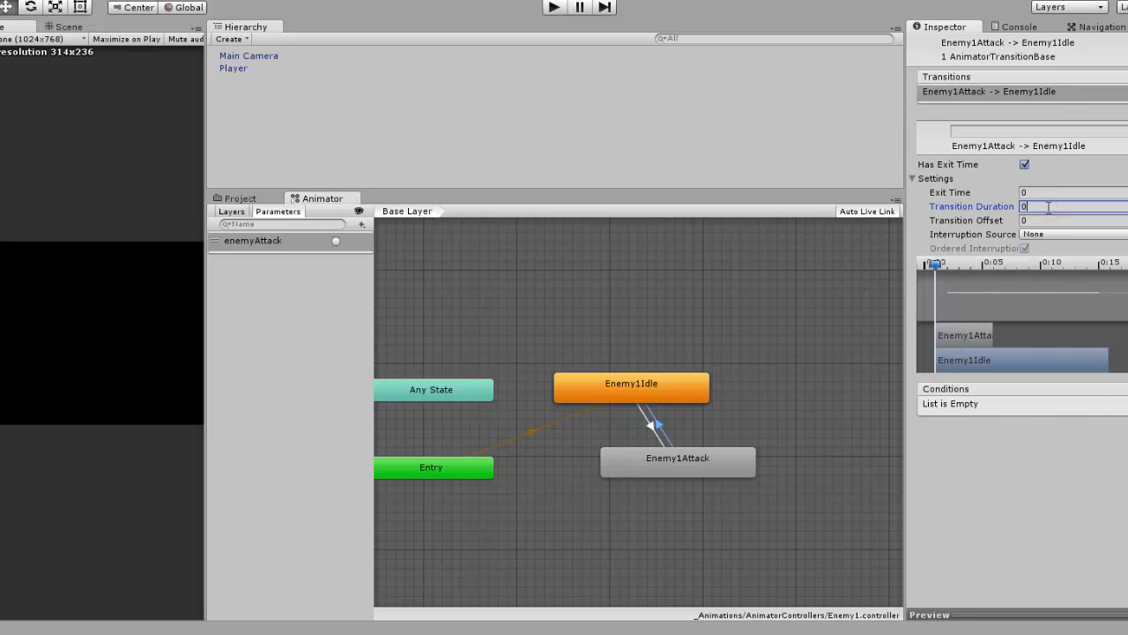
pyautogui.click(1048, 191)
pyautogui.write('1')
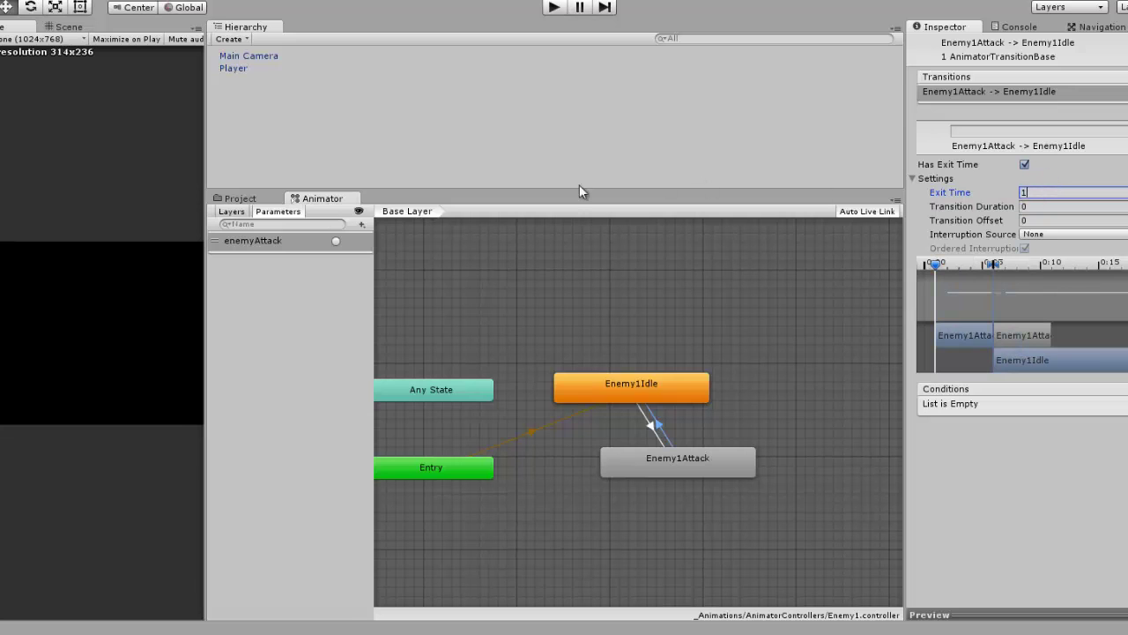
# Widen the Game view and reposition the Enemy1 state graph, clearing the selection.
pyautogui.moveTo(204, 129)
pyautogui.mouseDown()
pyautogui.moveTo(542, 145)
pyautogui.moveTo(385, 168)
pyautogui.mouseUp()
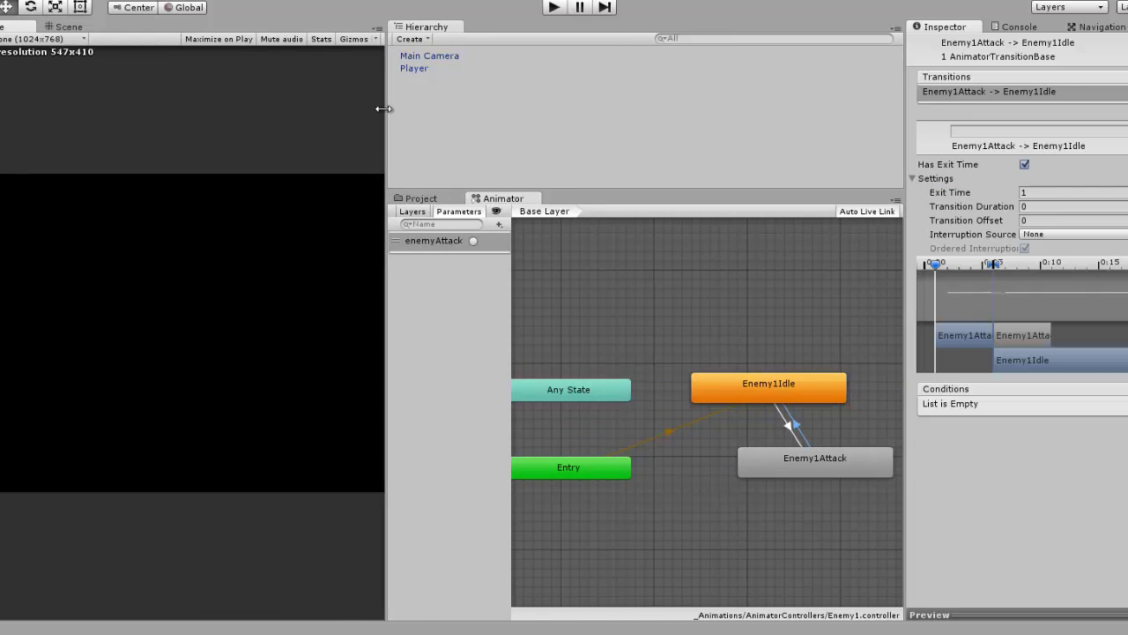
pyautogui.moveTo(384, 113); pyautogui.dragTo(540, 114)
pyautogui.moveTo(704, 340)
pyautogui.mouseDown(button='middle')
pyautogui.moveTo(715, 321)
pyautogui.moveTo(755, 406)
pyautogui.moveTo(745, 284)
pyautogui.moveTo(731, 308)
pyautogui.moveTo(744, 294)
pyautogui.moveTo(719, 295)
pyautogui.mouseUp(button='middle')
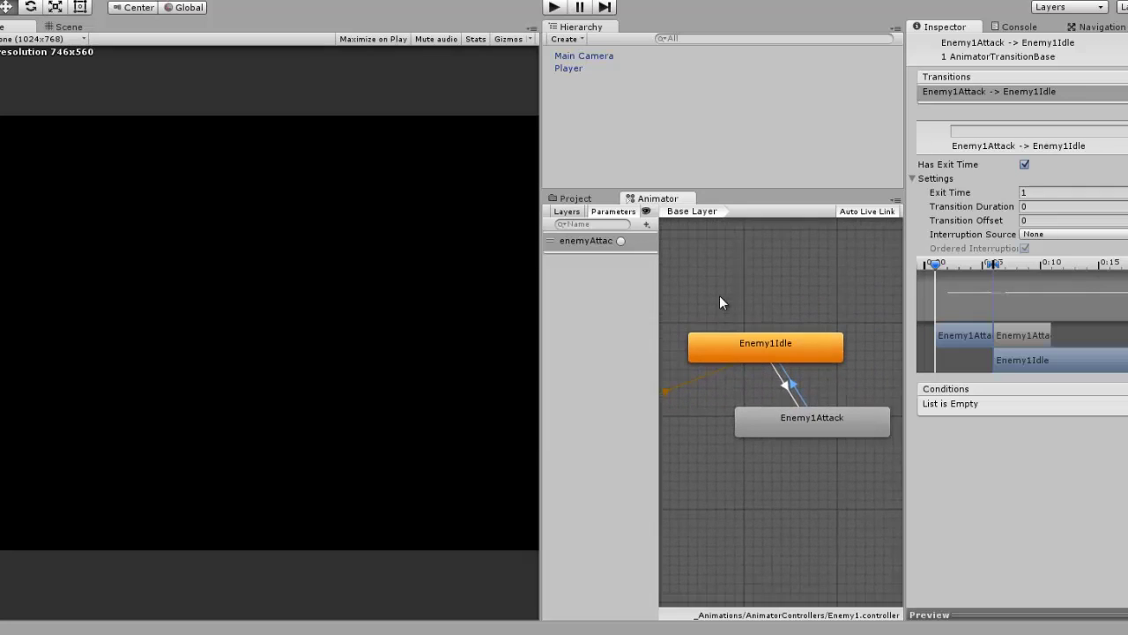
pyautogui.rightClick(759, 294)
pyautogui.click(715, 139)
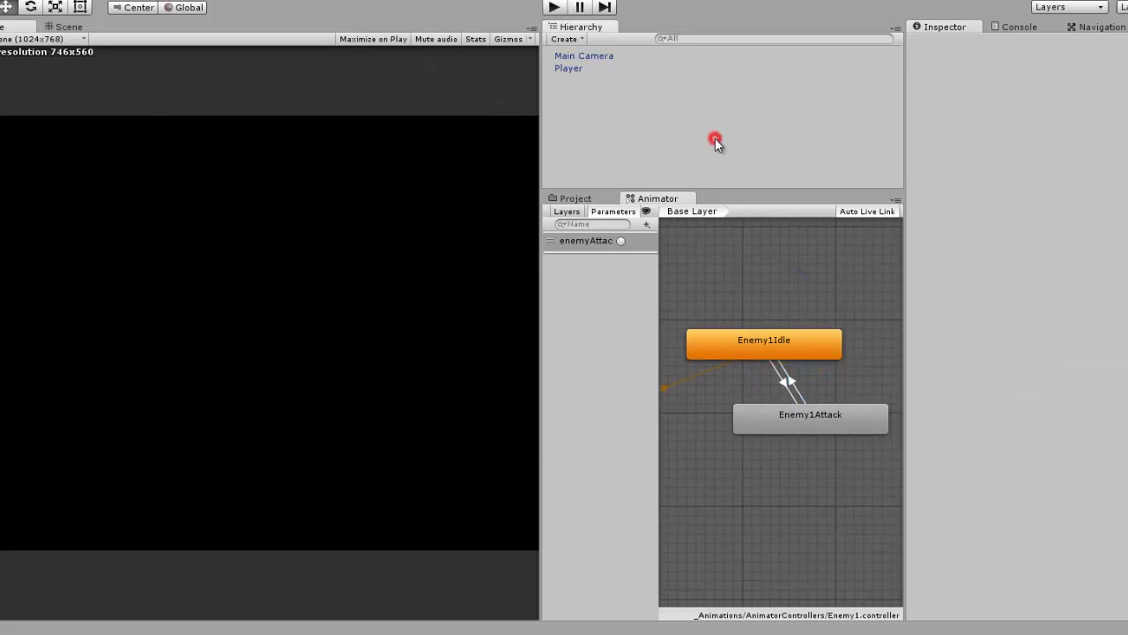
# Run the game, fire enemyAttack on an Enemy1 clone, then stop and widen the panels.
pyautogui.click(556, 7)
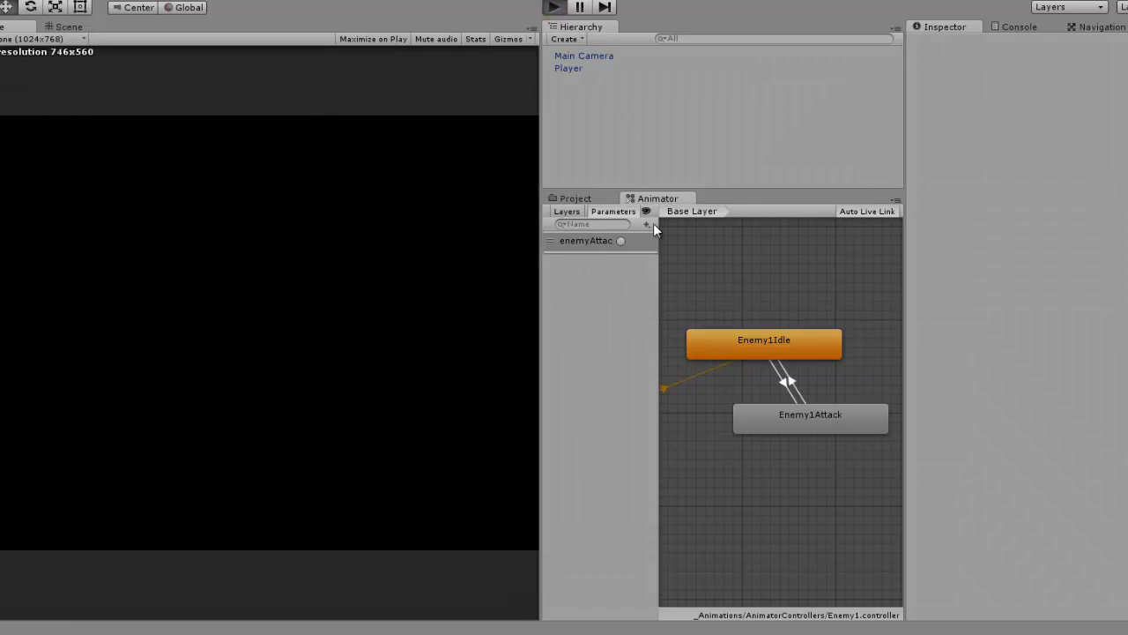
pyautogui.scroll(-5, 627, 126)
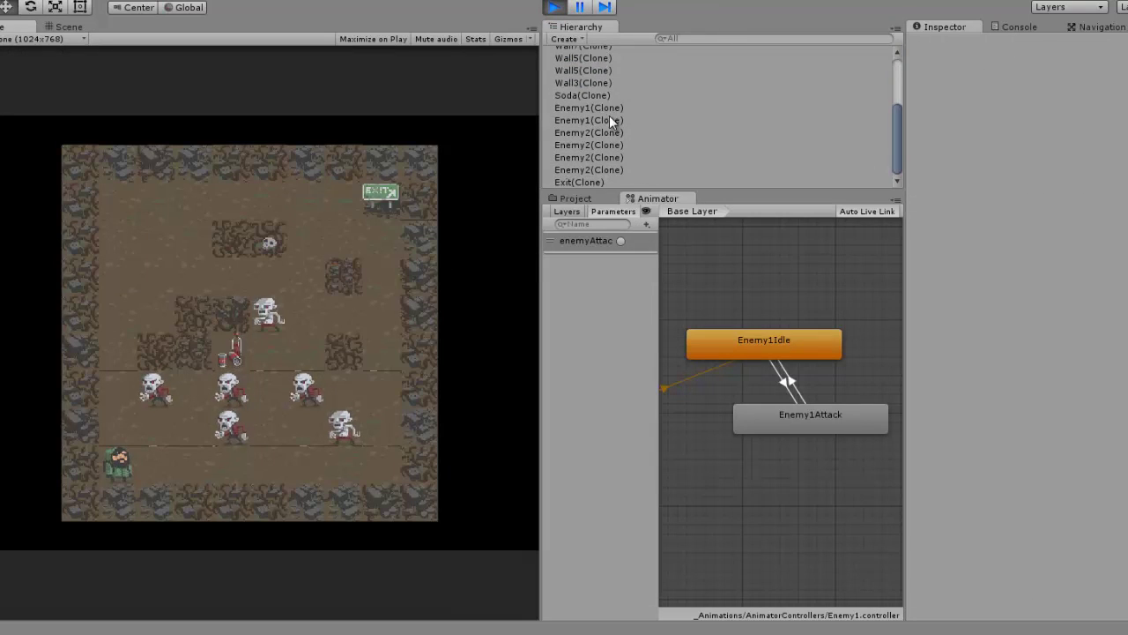
pyautogui.click(609, 119)
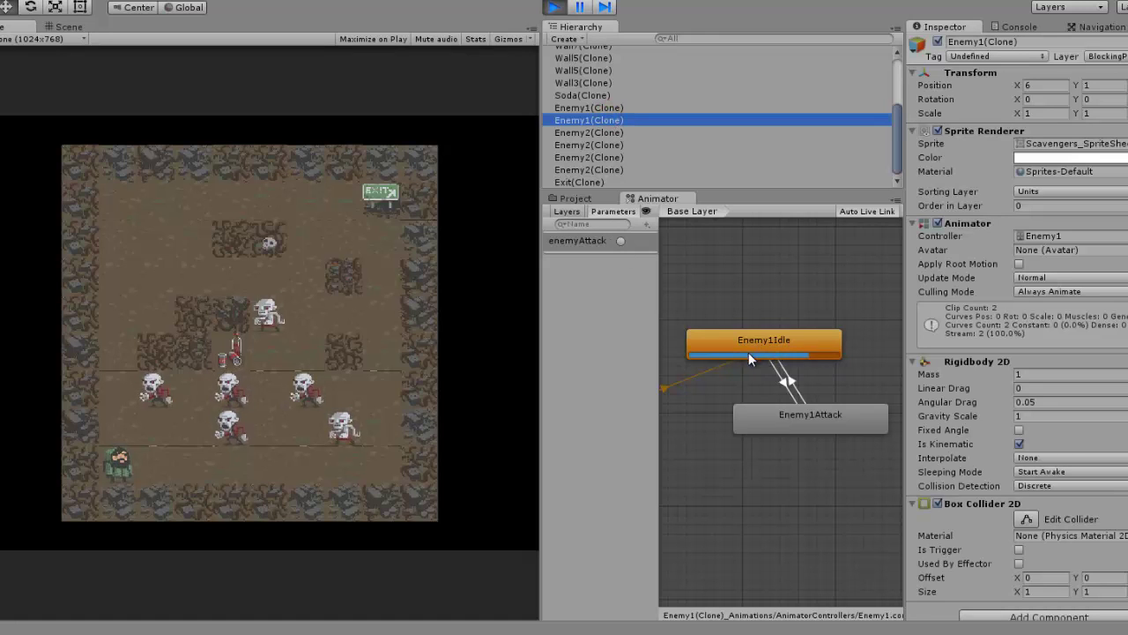
pyautogui.click(620, 244)
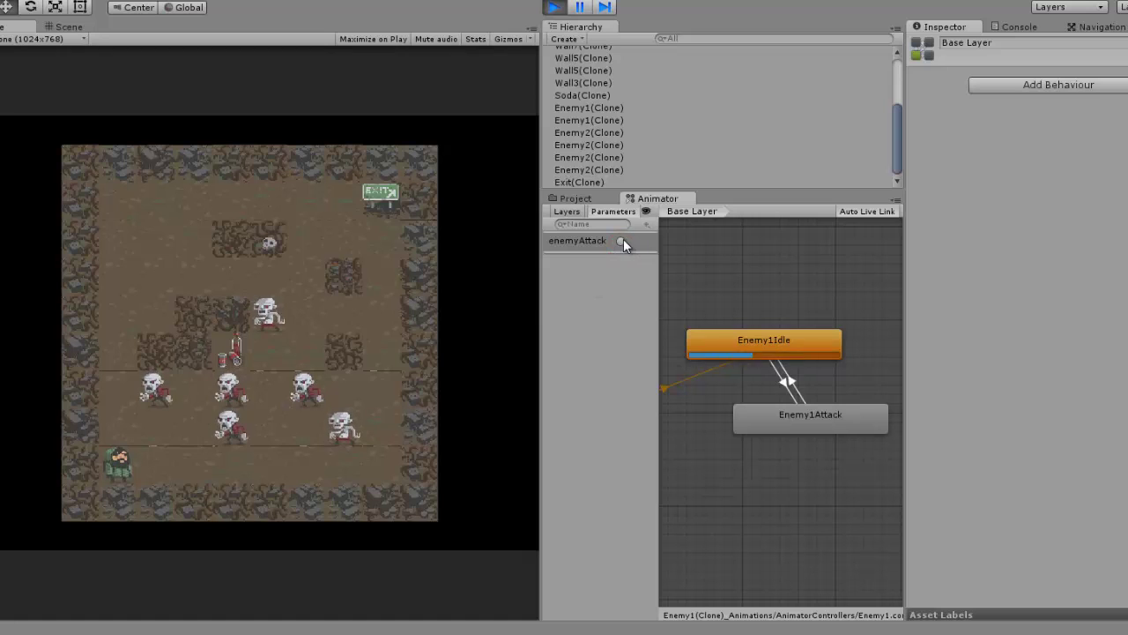
pyautogui.click(621, 243)
pyautogui.click(554, 9)
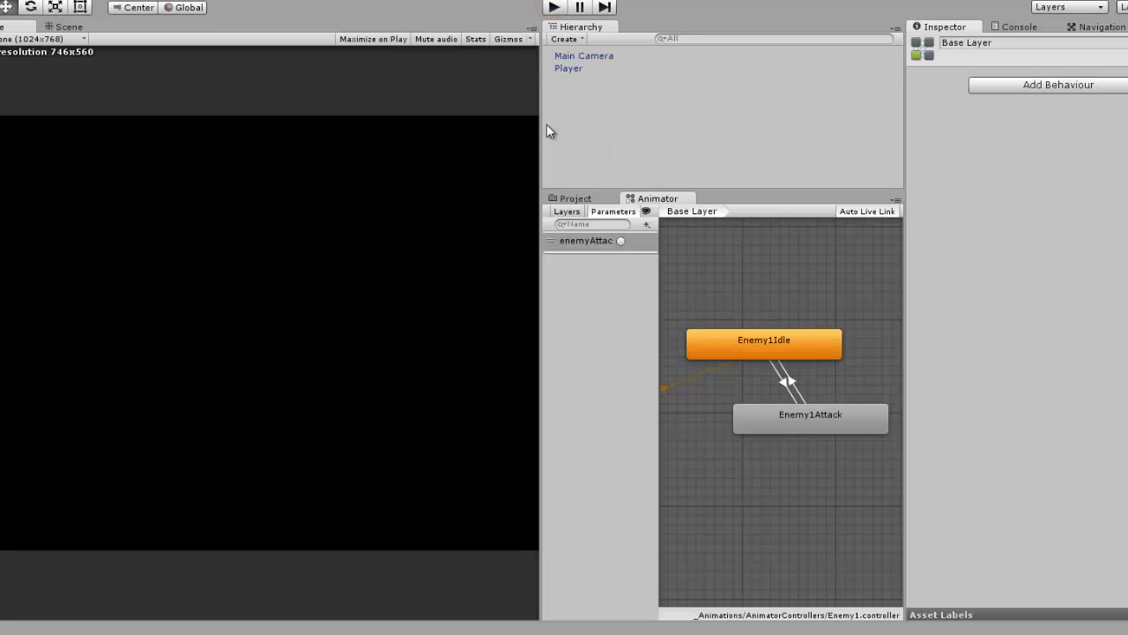
pyautogui.moveTo(539, 121)
pyautogui.mouseDown()
pyautogui.moveTo(454, 145)
pyautogui.moveTo(501, 138)
pyautogui.mouseUp()
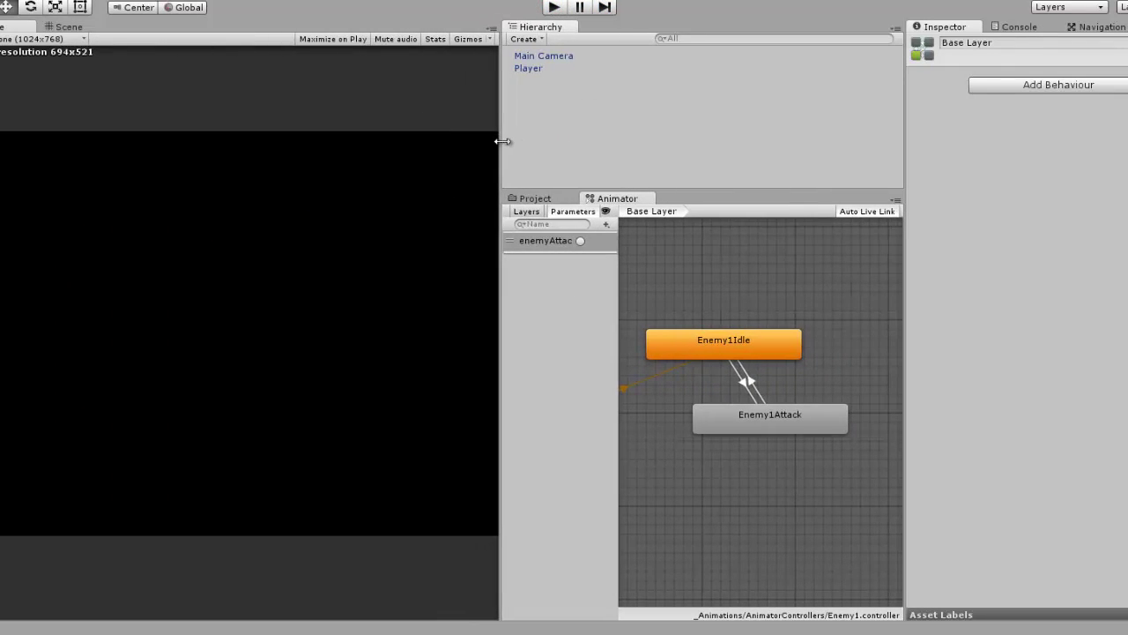
# Show the Project panel, widen it, and open the _Scripts folder.
pyautogui.click(539, 198)
pyautogui.click(529, 69)
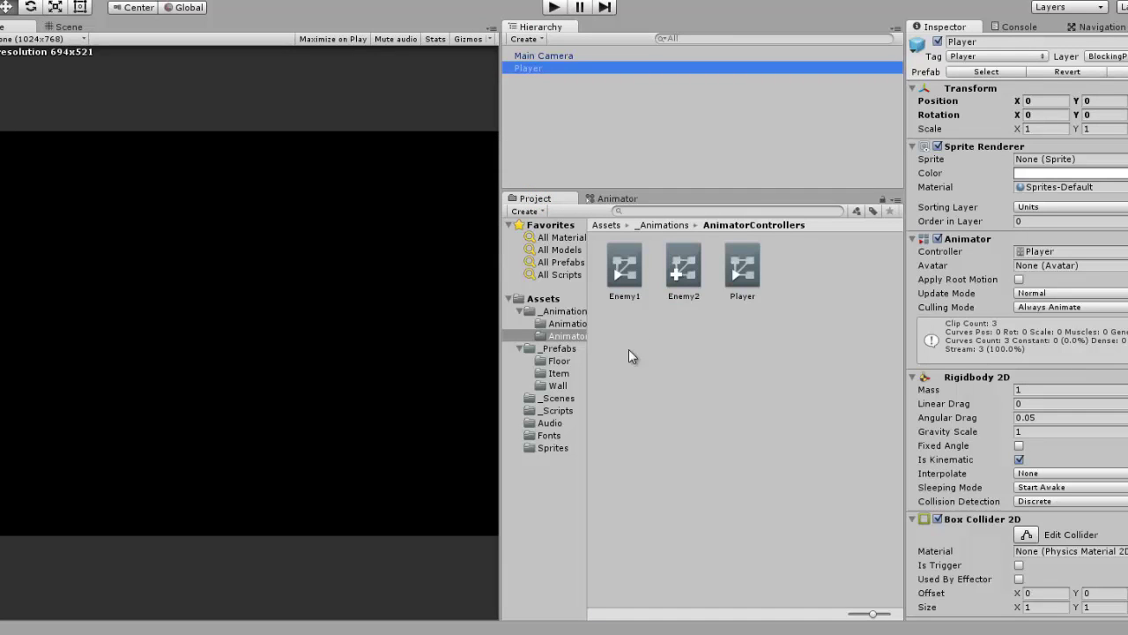
pyautogui.moveTo(501, 121); pyautogui.dragTo(376, 132)
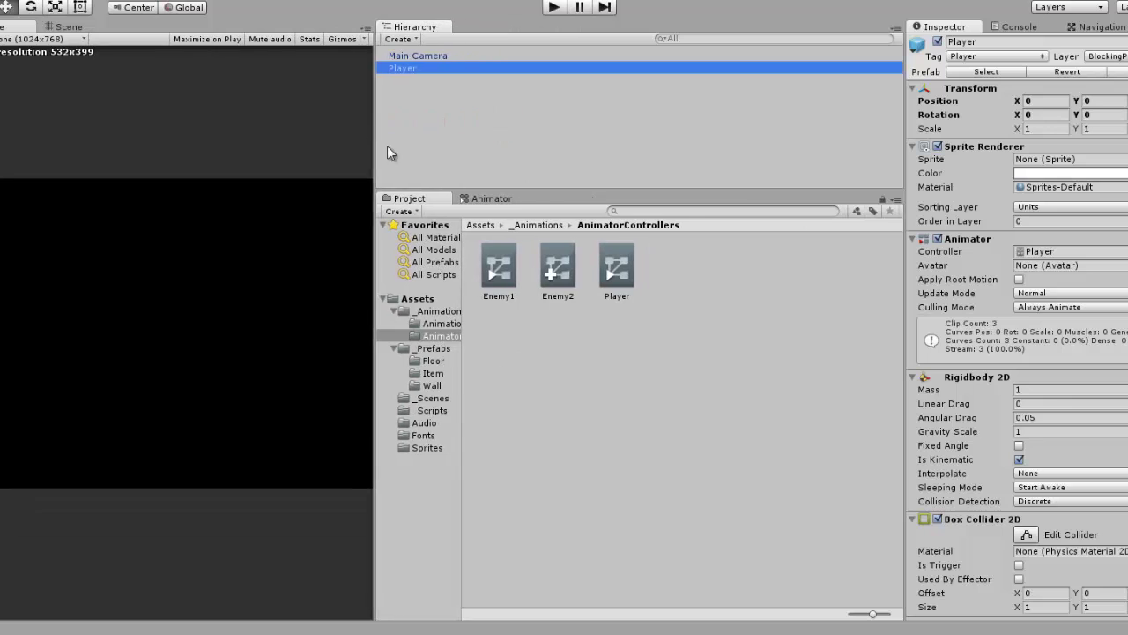
pyautogui.click(432, 411)
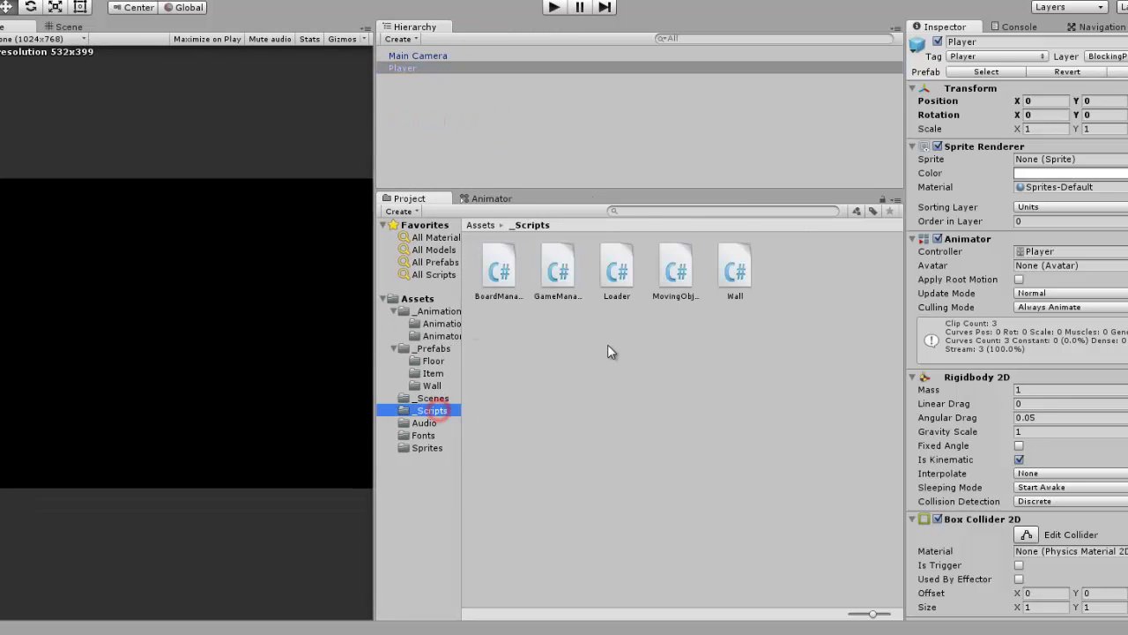
# Create a C# script named Player in _Scripts and open it for editing.
pyautogui.rightClick(662, 347)
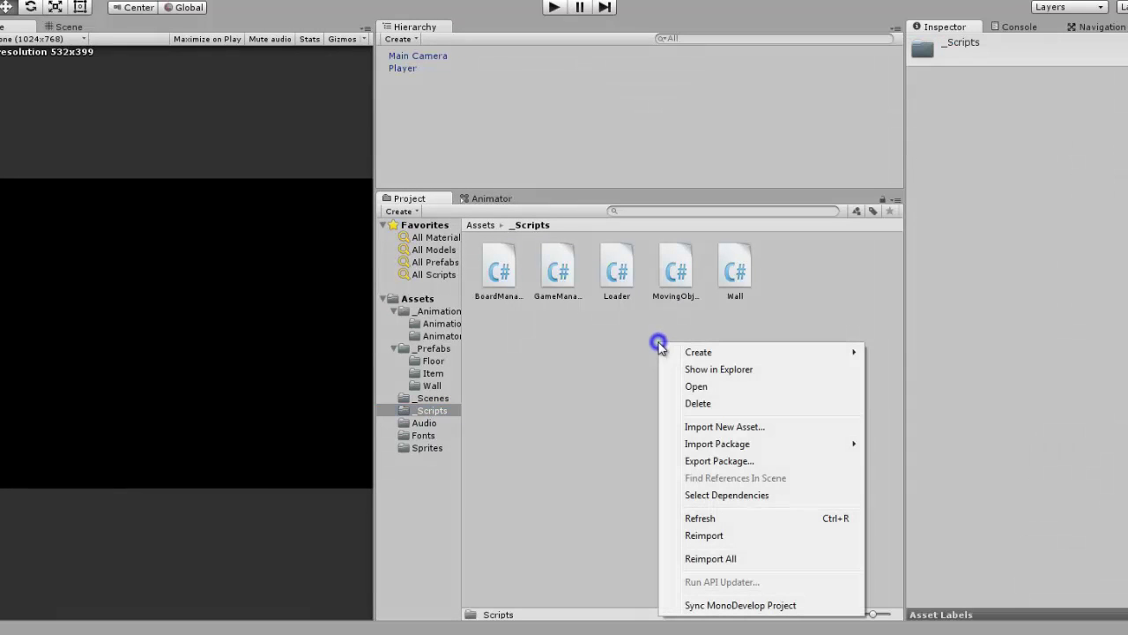
pyautogui.click(782, 316)
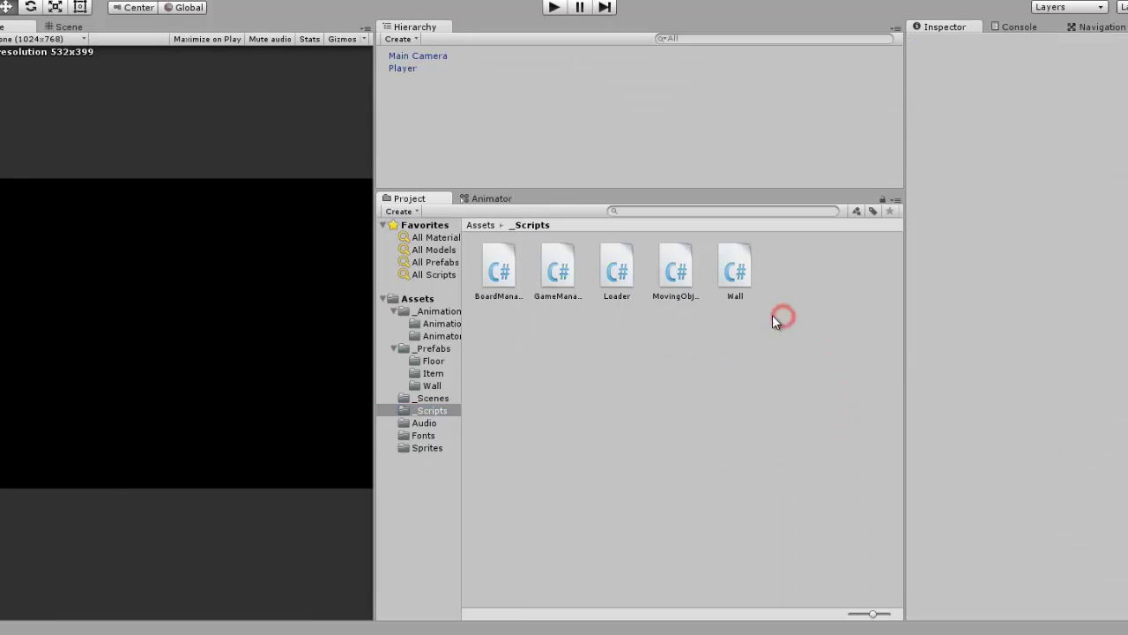
pyautogui.rightClick(596, 356)
pyautogui.moveTo(657, 358)
pyautogui.click(879, 282)
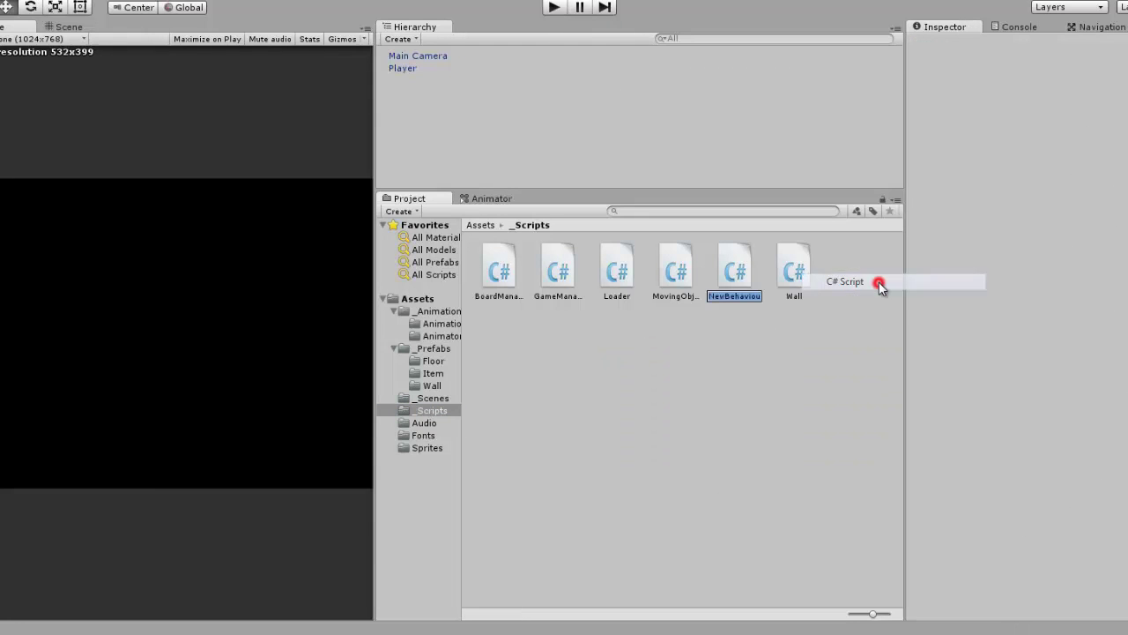
pyautogui.write('Player')
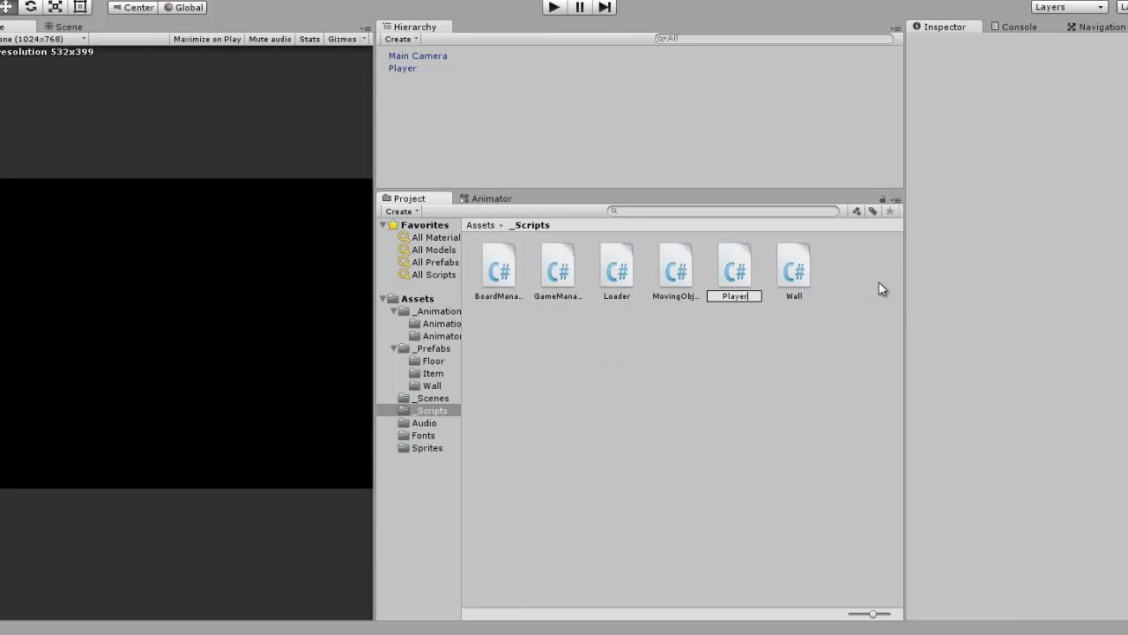
pyautogui.press('Return')
pyautogui.click(730, 268)
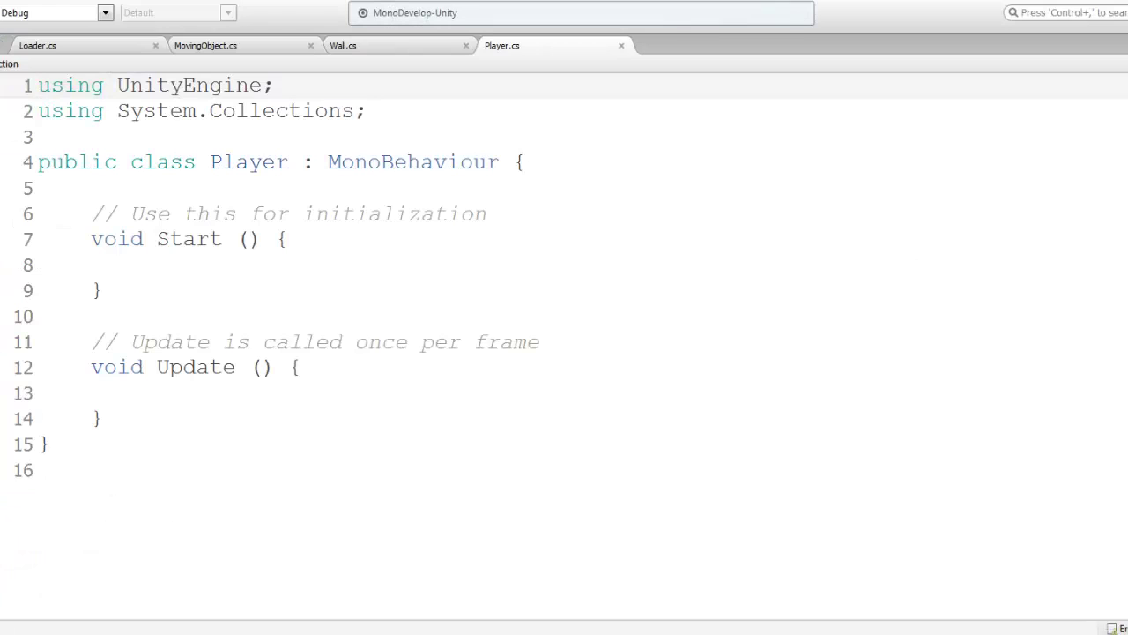
# Change the Player class's base class from MonoBehaviour to MovingObject.
pyautogui.click(342, 264)
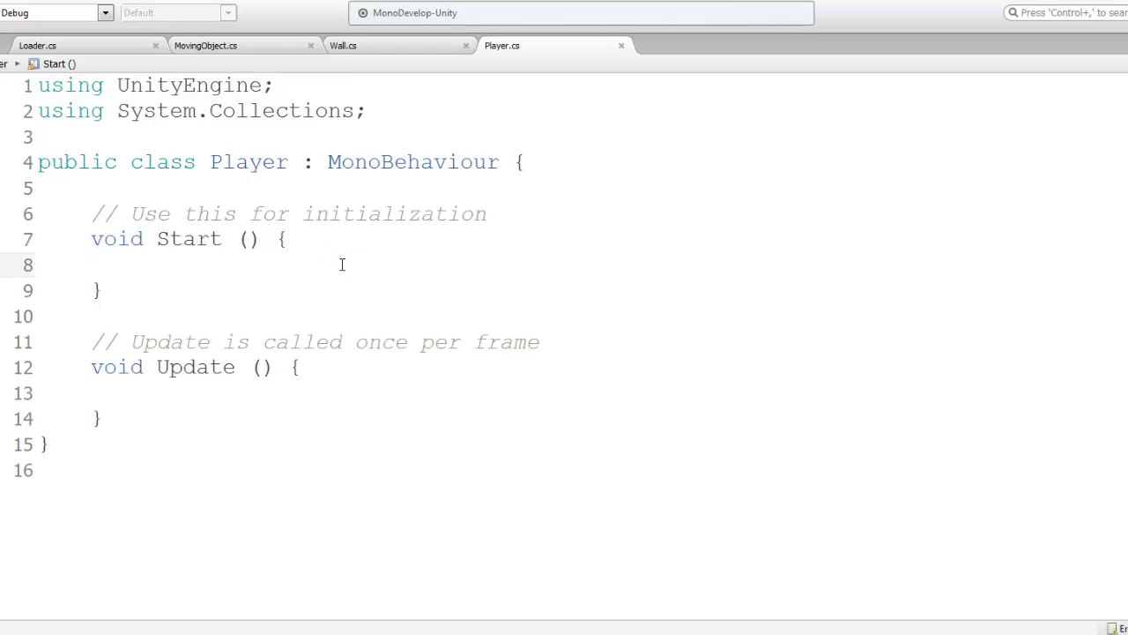
pyautogui.doubleClick(379, 163)
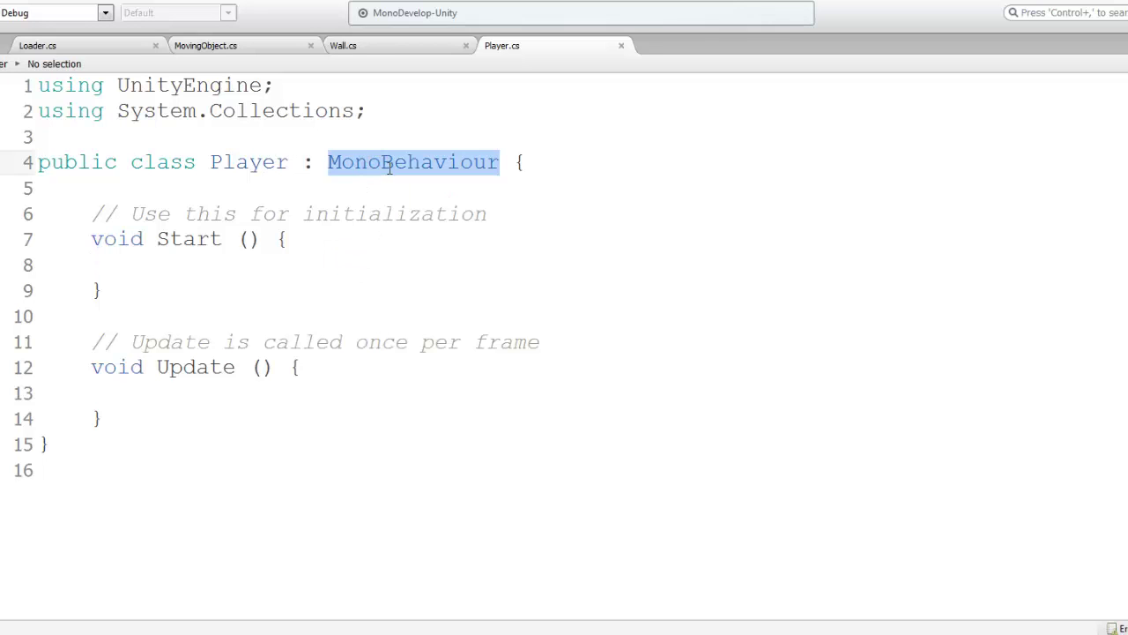
pyautogui.click(388, 166)
pyautogui.write('Mo')
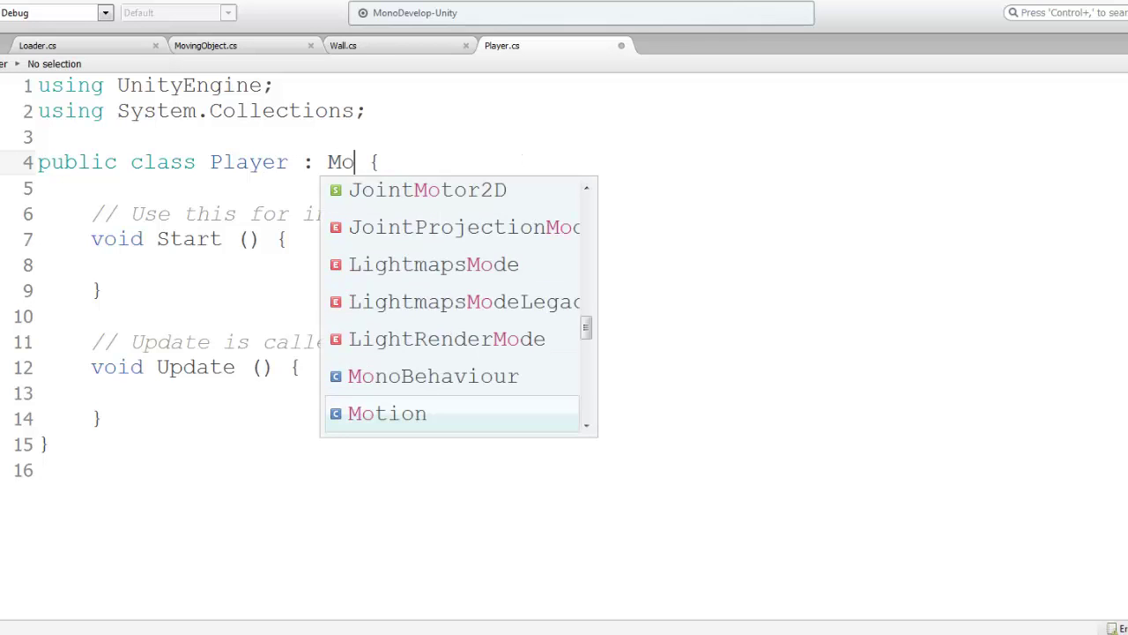
pyautogui.write('vi')
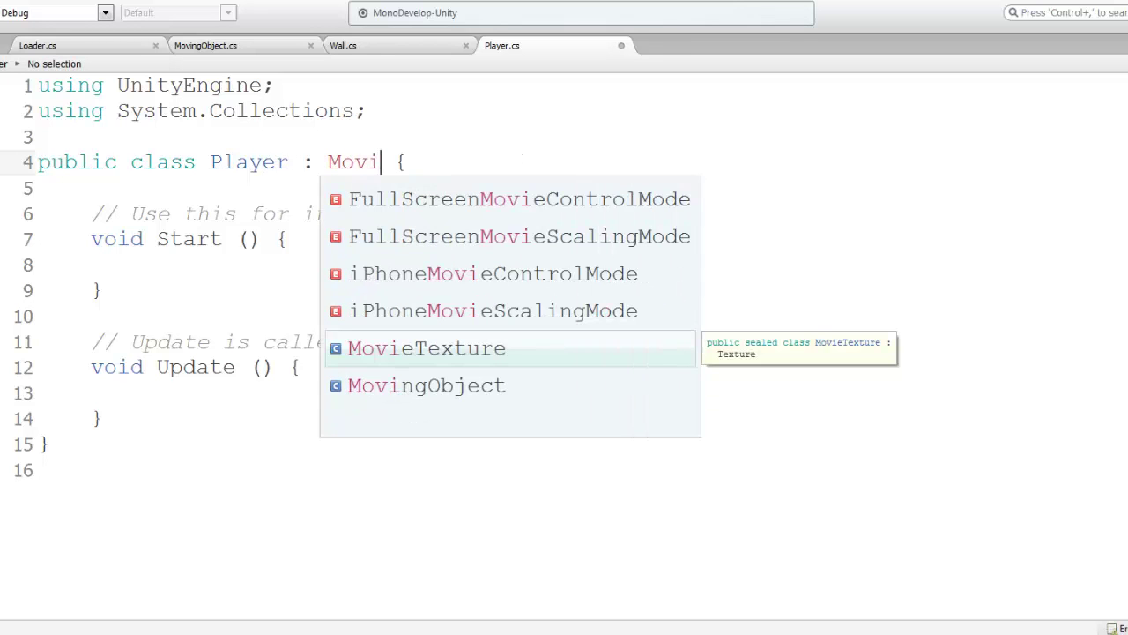
pyautogui.press('Down')
pyautogui.press('Return')
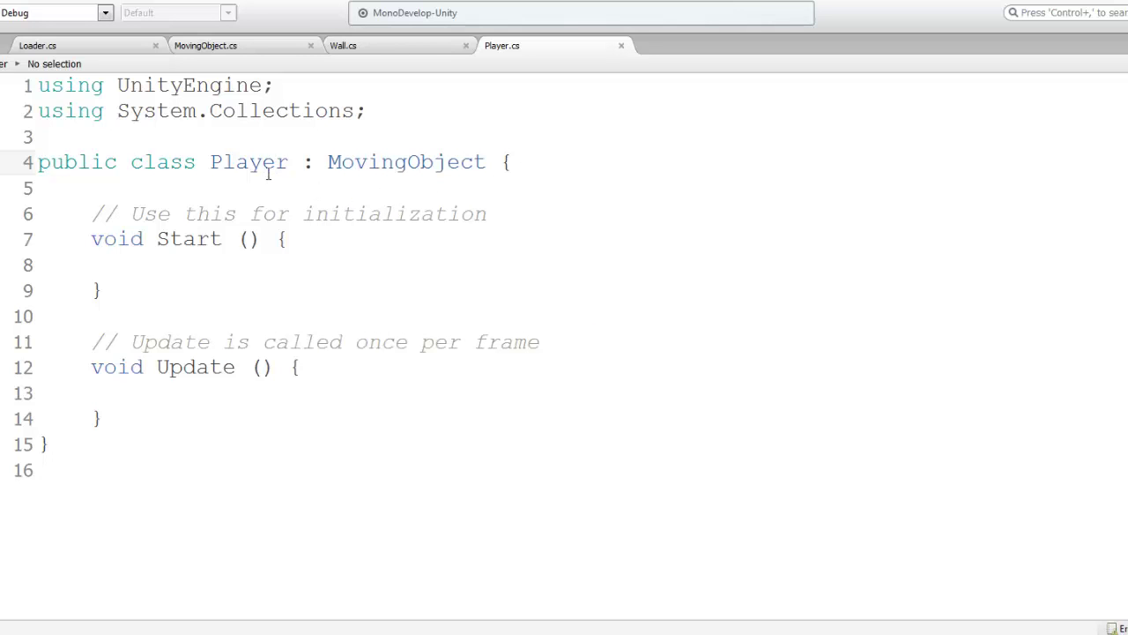
pyautogui.doubleClick(257, 164)
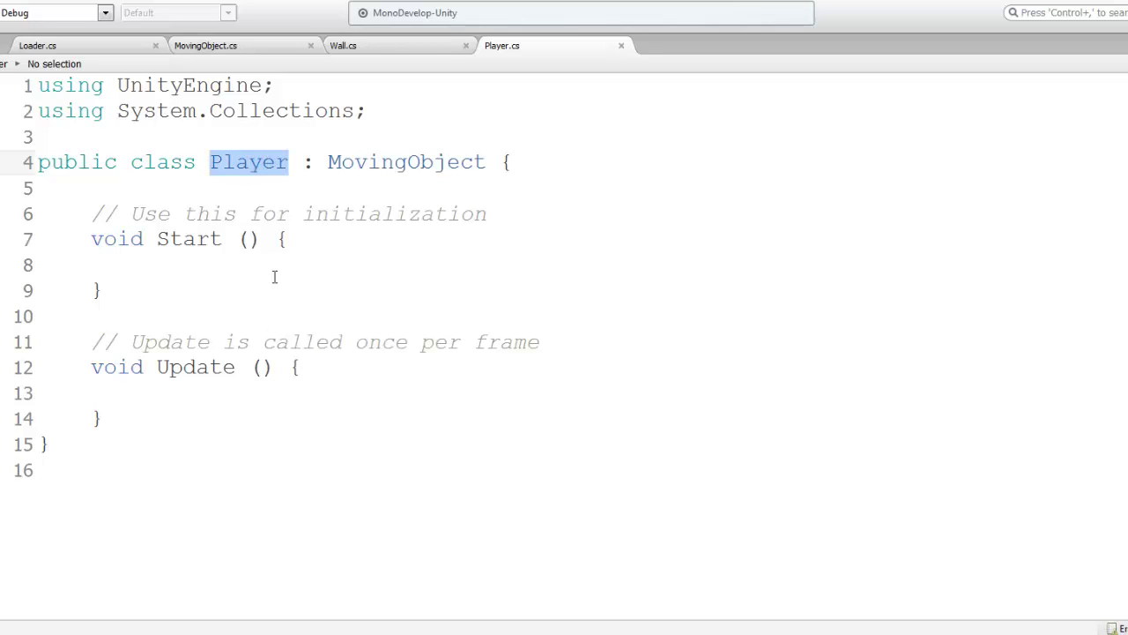
# Review the MovingObject script's code, then return to the Player script.
pyautogui.click(247, 46)
pyautogui.scroll(-5, 324, 245)
pyautogui.scroll(4, 324, 245)
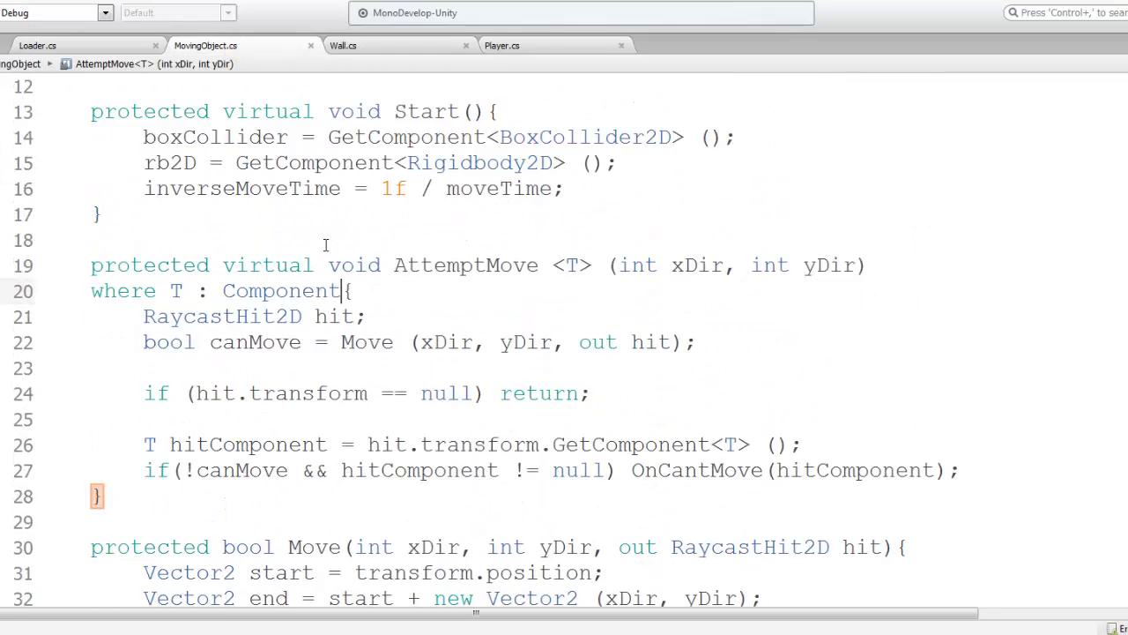
pyautogui.scroll(4, 324, 245)
pyautogui.click(520, 45)
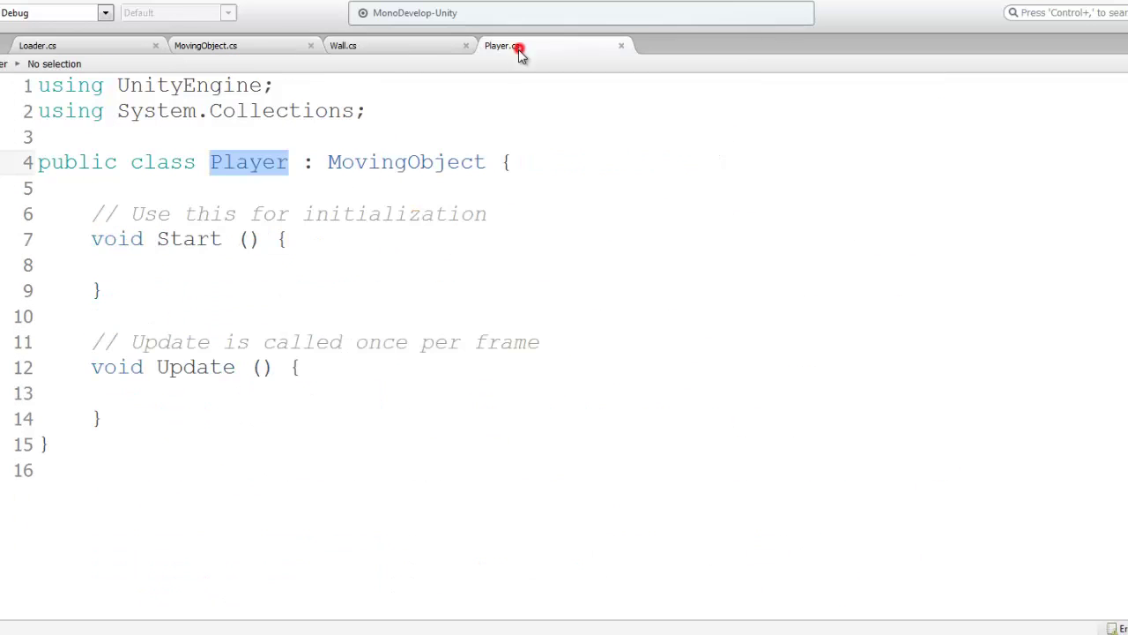
pyautogui.click(359, 192)
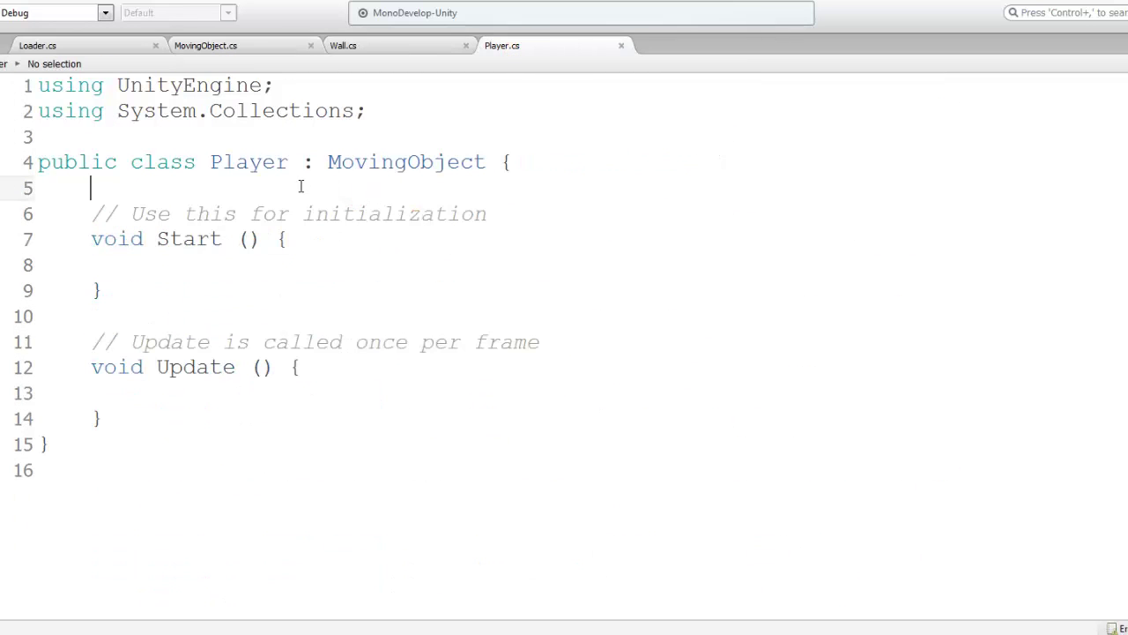
# Close the Loader script and open the GameManager script from Unity.
pyautogui.click(156, 46)
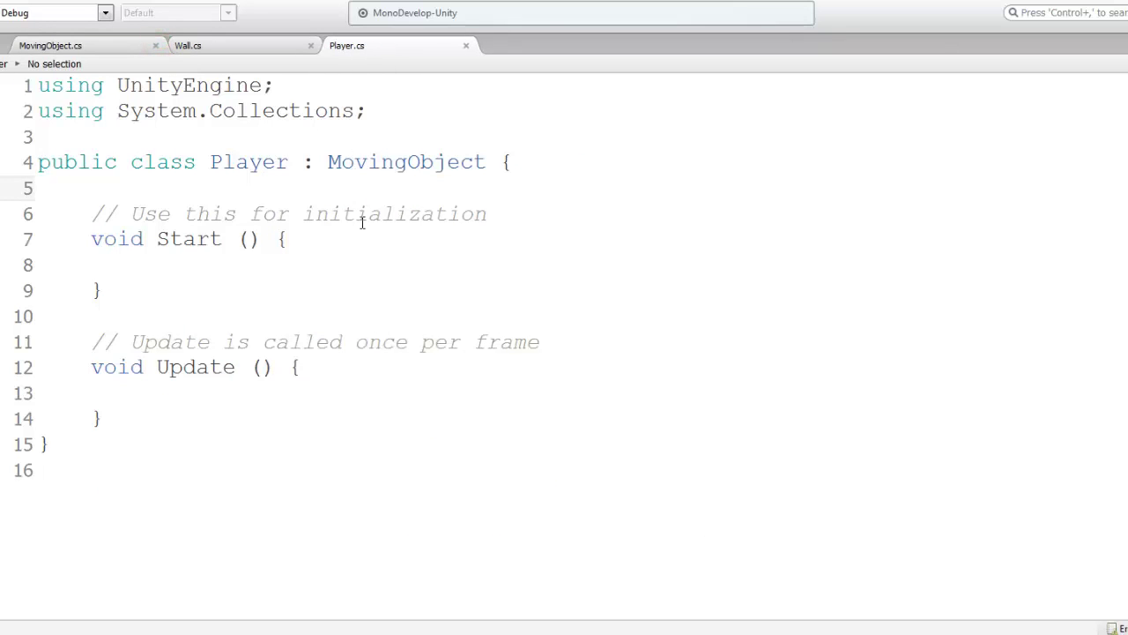
pyautogui.moveTo(379, 621)
pyautogui.click(379, 573)
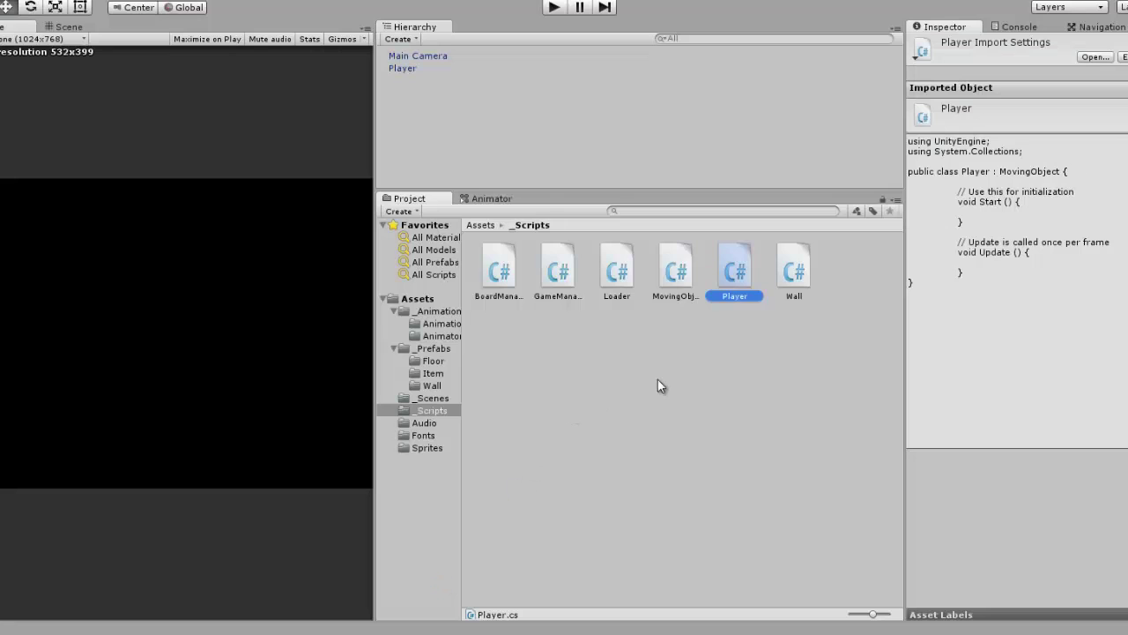
pyautogui.doubleClick(557, 278)
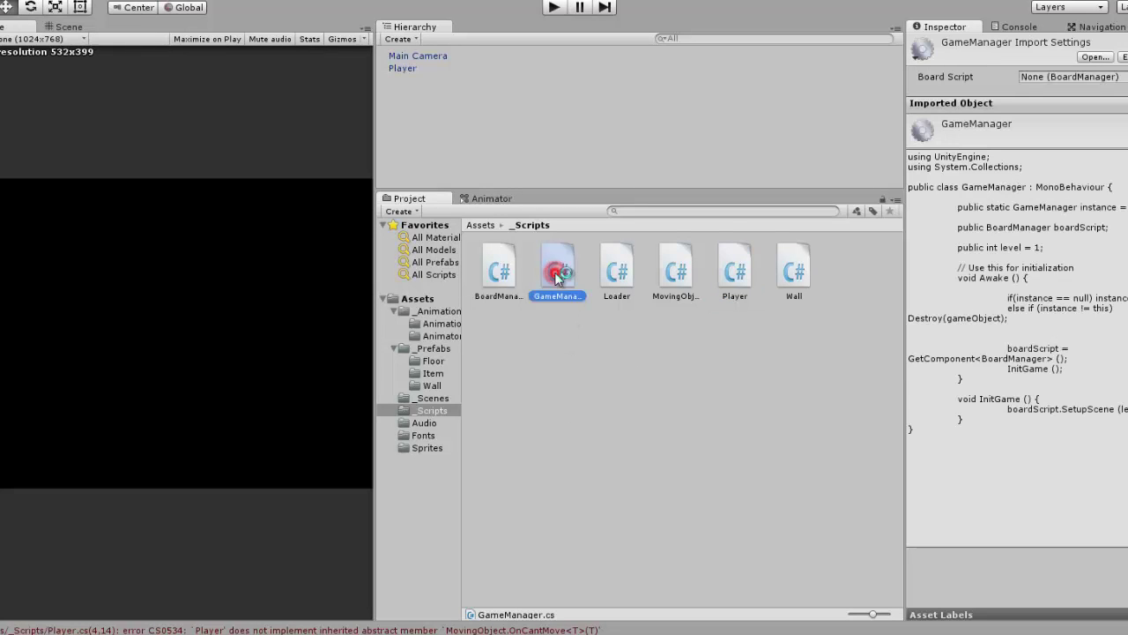
pyautogui.click(392, 323)
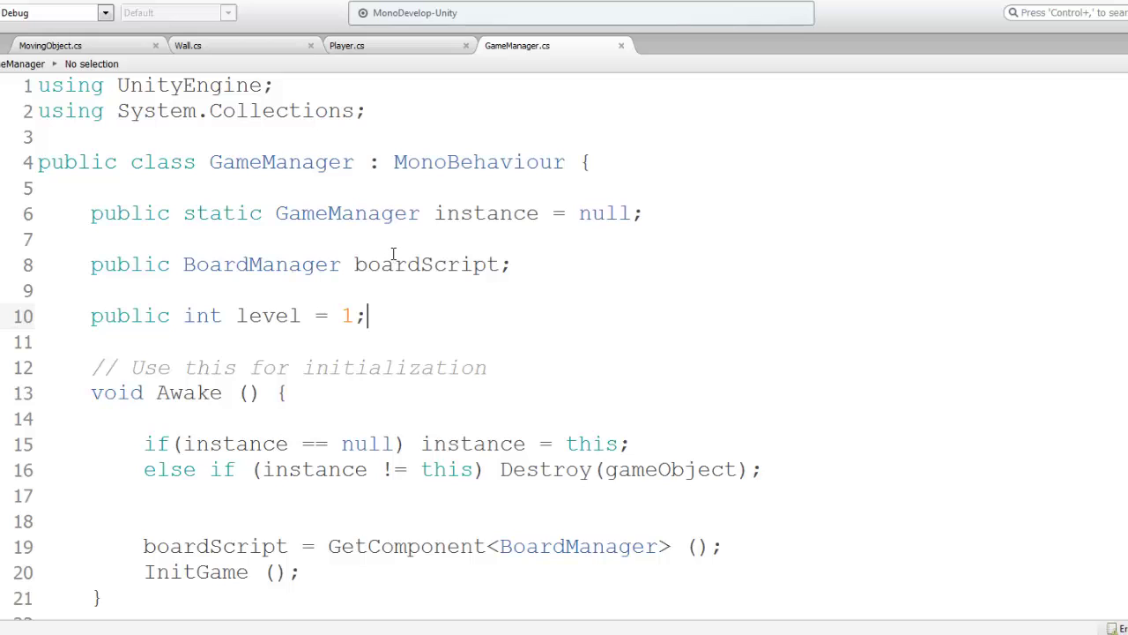
# Type 'public int player' on a new line below the instance declaration.
pyautogui.click(650, 213)
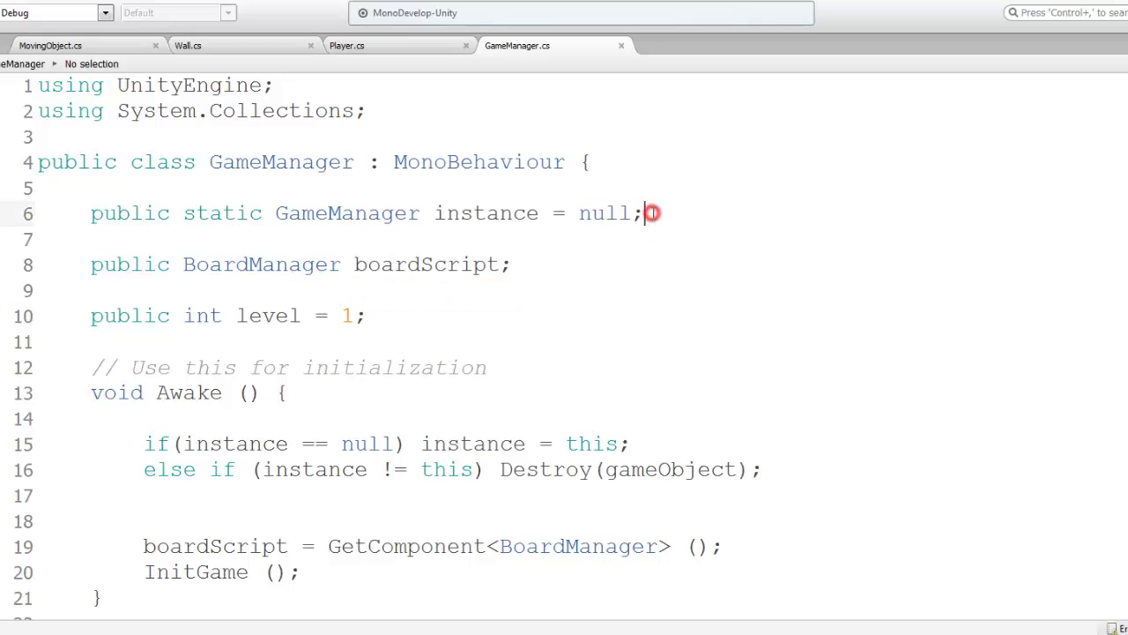
pyautogui.press('Return')
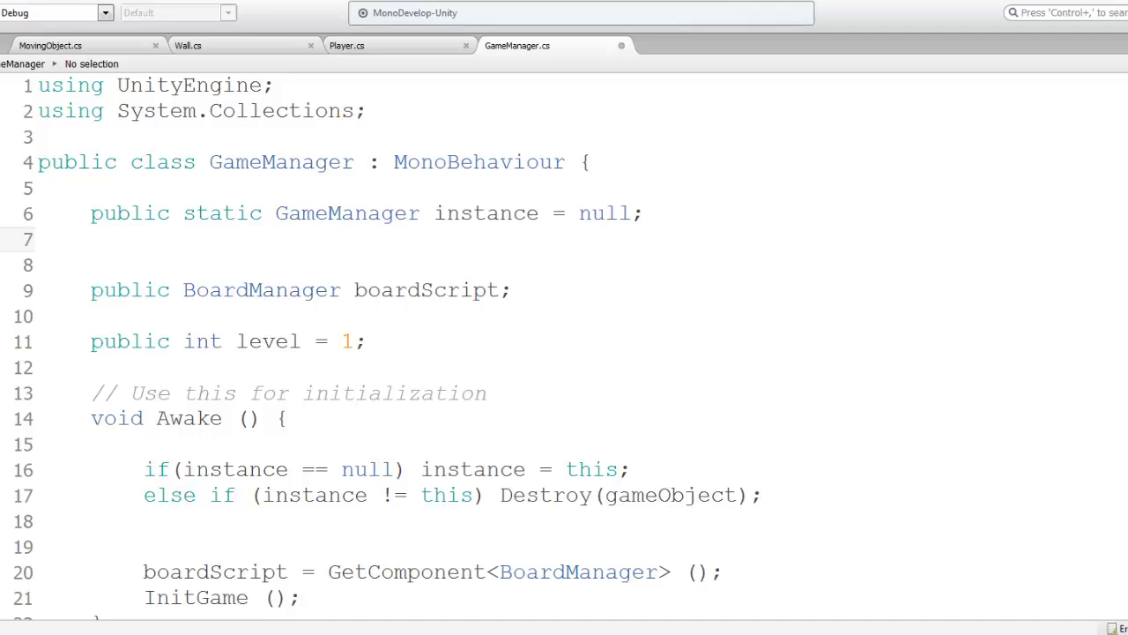
pyautogui.write('public')
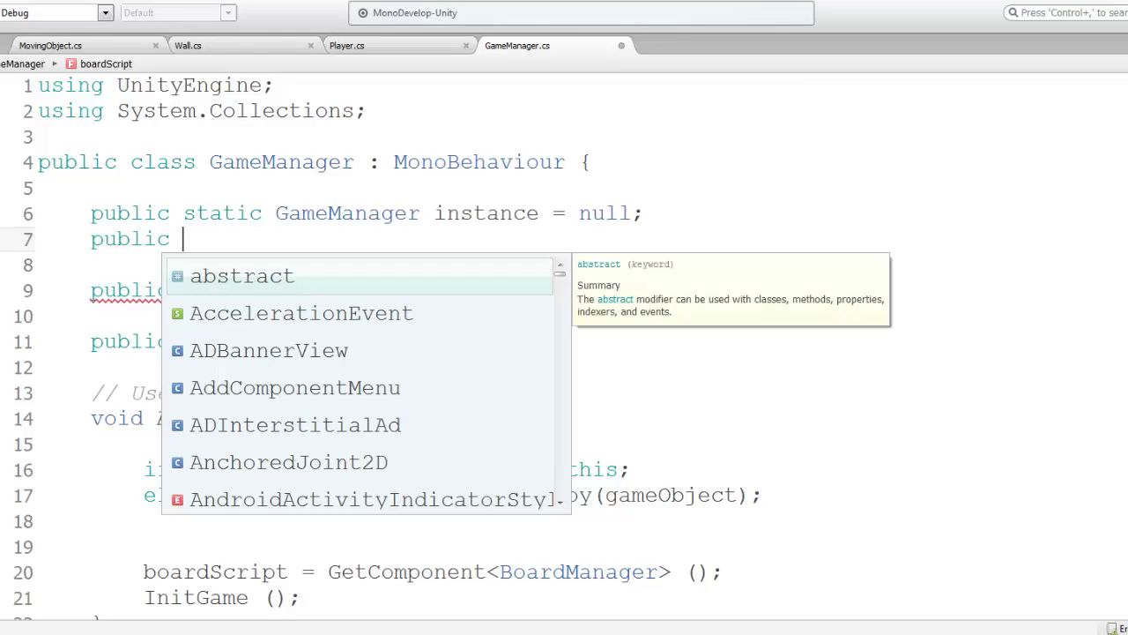
pyautogui.write(' int')
pyautogui.press('Escape')
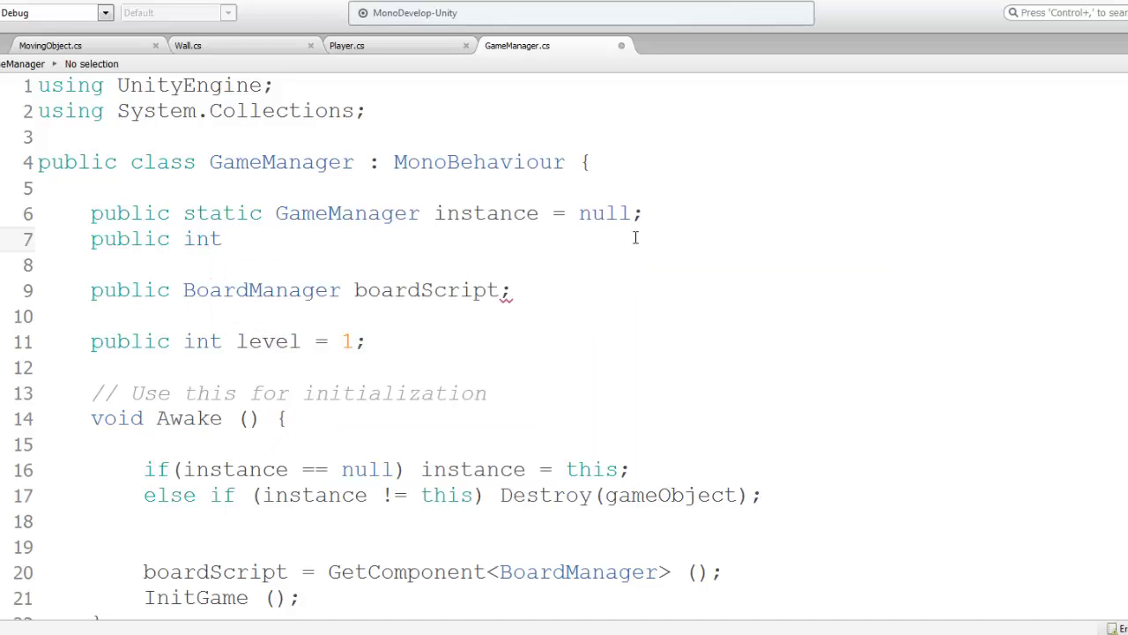
pyautogui.scroll(-2, 635, 237)
pyautogui.scroll(-1, 635, 237)
pyautogui.scroll(2, 635, 237)
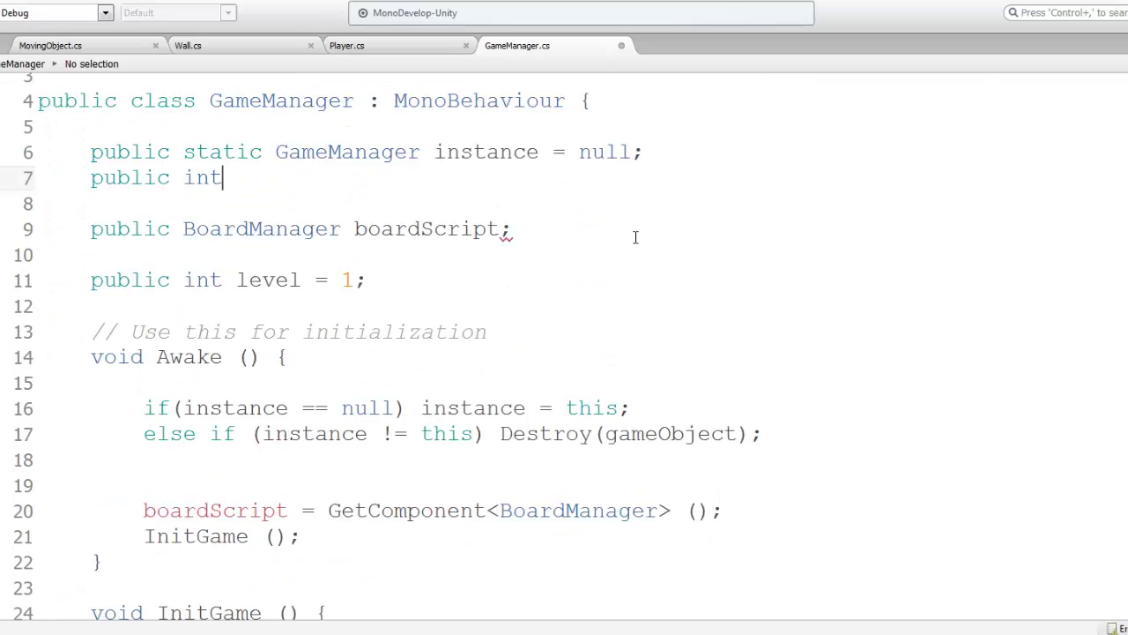
pyautogui.scroll(1, 635, 237)
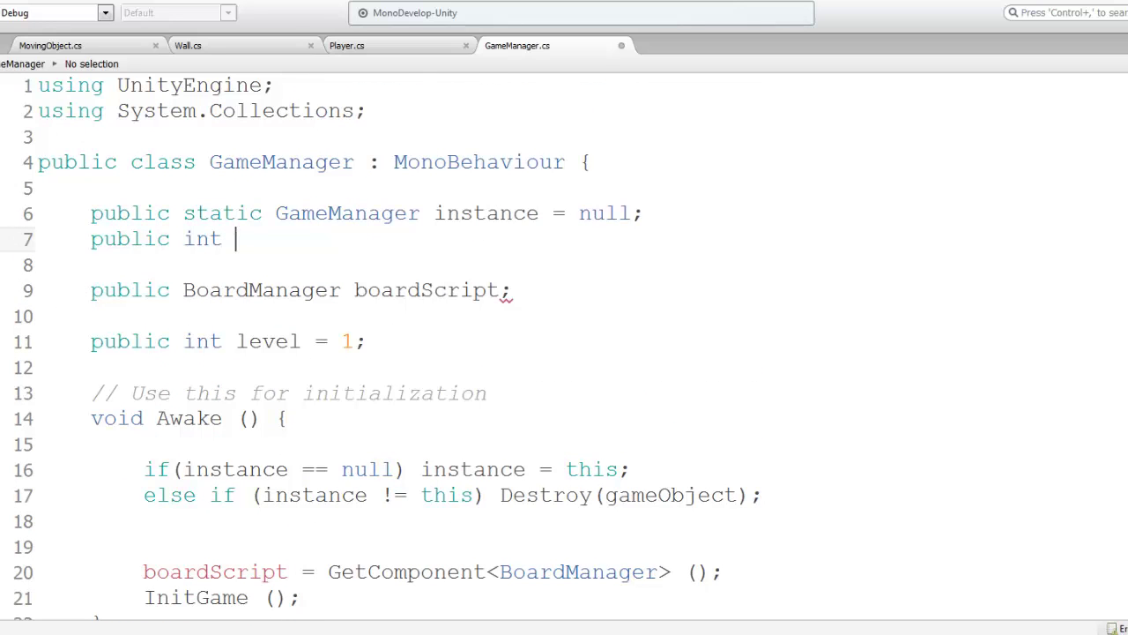
pyautogui.write('player')
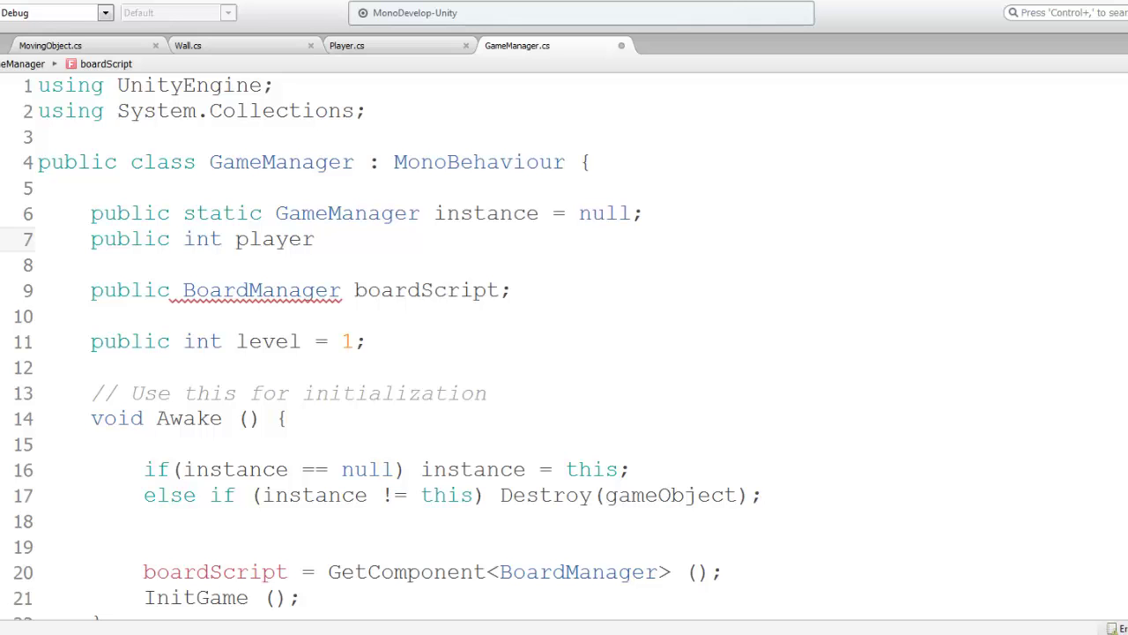
# Review how InitGame passes the level argument to SetupScene.
pyautogui.scroll(-3, 440, 264)
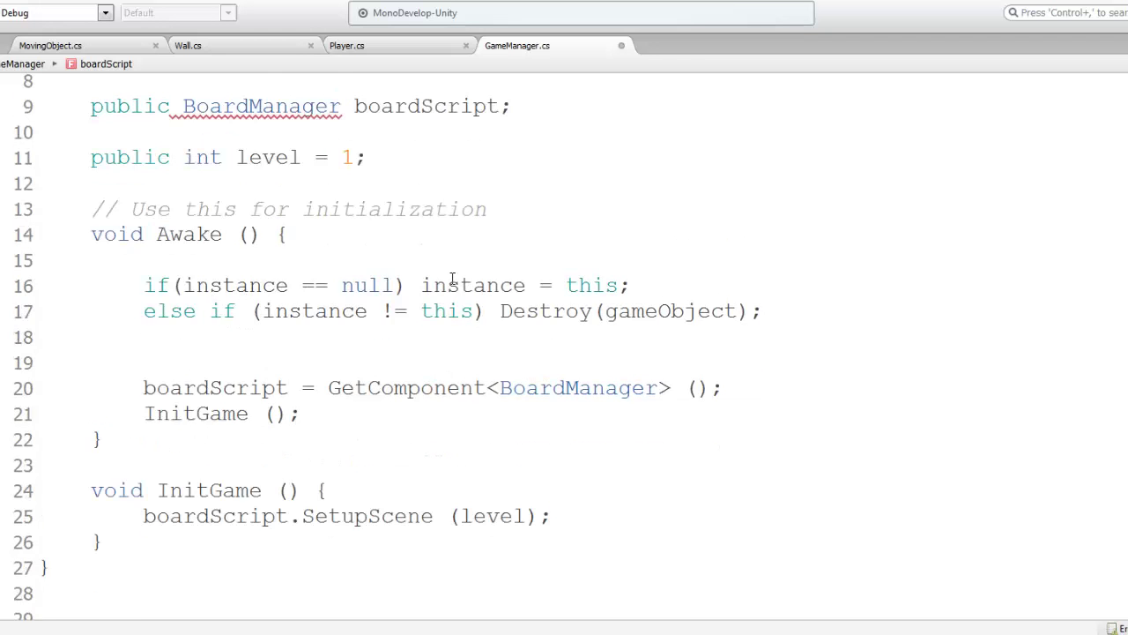
pyautogui.scroll(1, 451, 278)
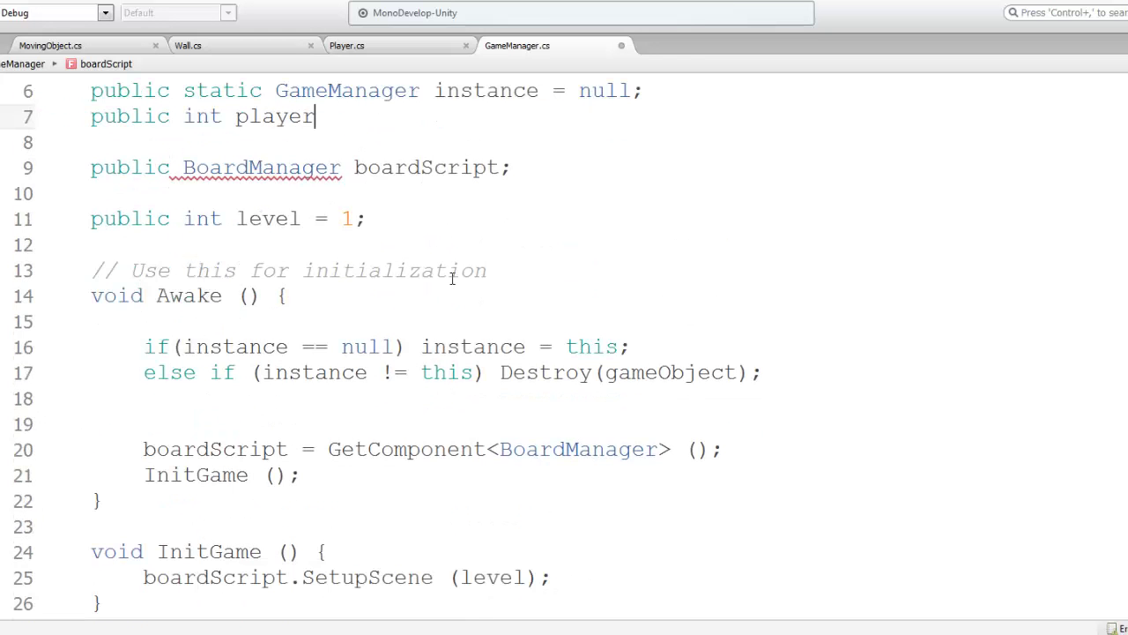
pyautogui.click(379, 577)
pyautogui.scroll(-2, 379, 578)
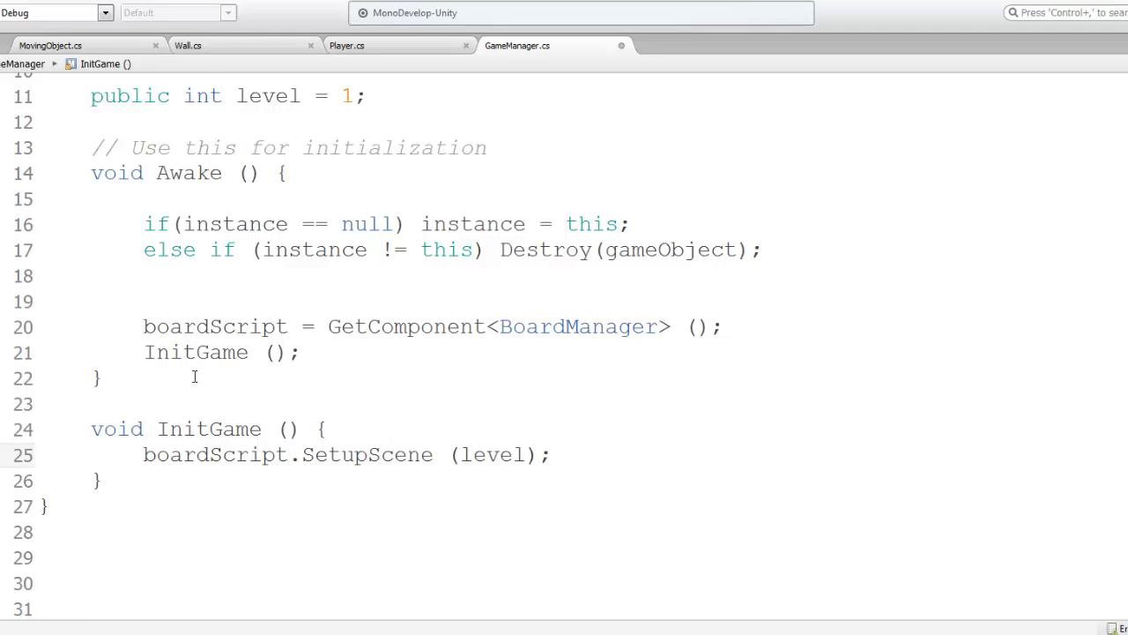
pyautogui.click(371, 454)
pyautogui.doubleClick(496, 454)
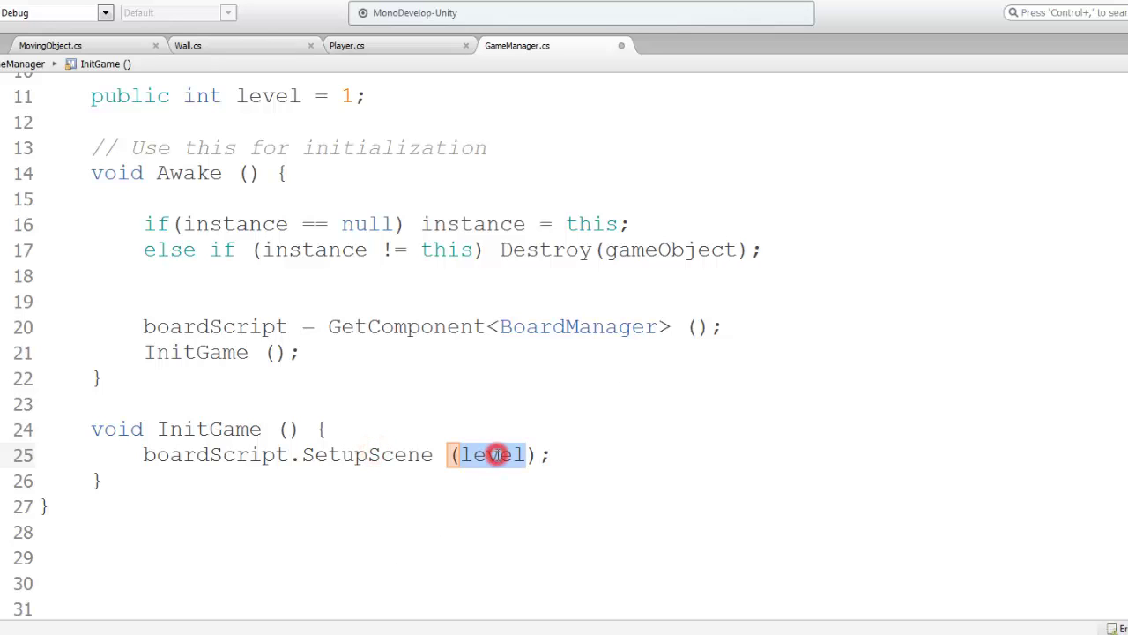
pyautogui.moveTo(496, 454)
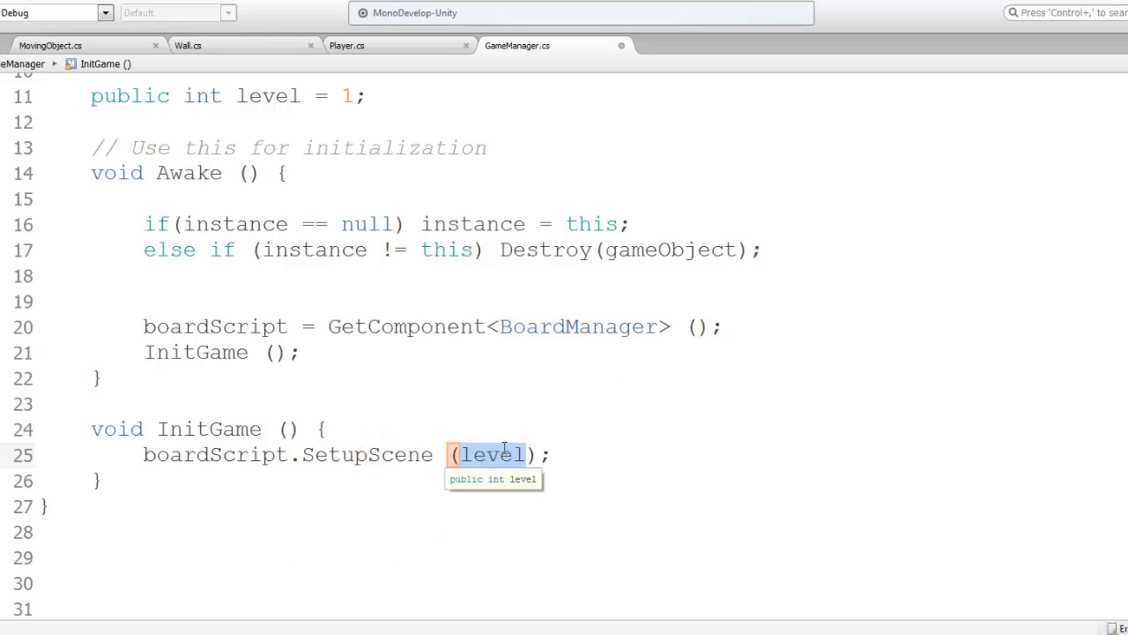
pyautogui.click(349, 360)
pyautogui.scroll(2, 409, 365)
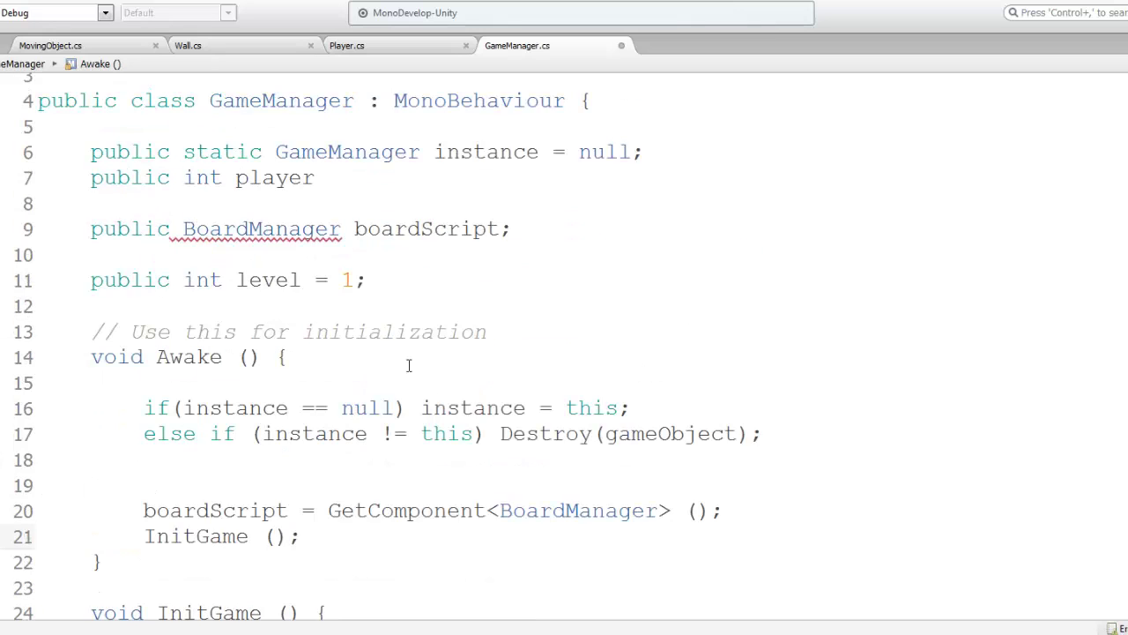
pyautogui.scroll(-1, 408, 365)
pyautogui.scroll(-2, 408, 365)
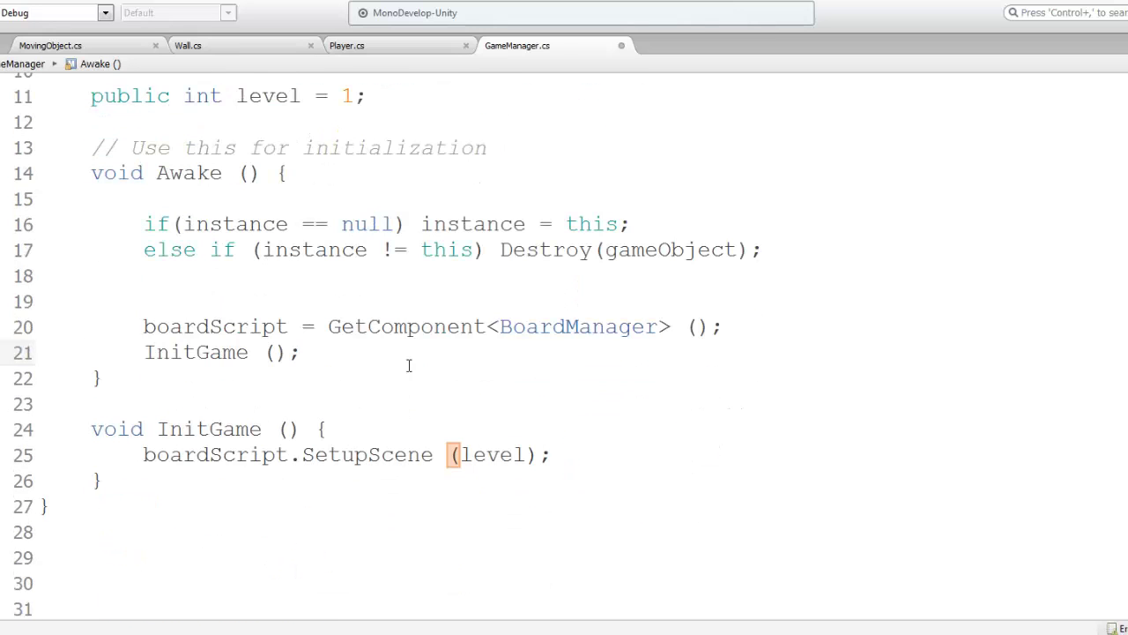
pyautogui.scroll(2, 408, 361)
# Highlight the starting level value 1 and SetupScene call, then return to line 7.
pyautogui.doubleClick(347, 219)
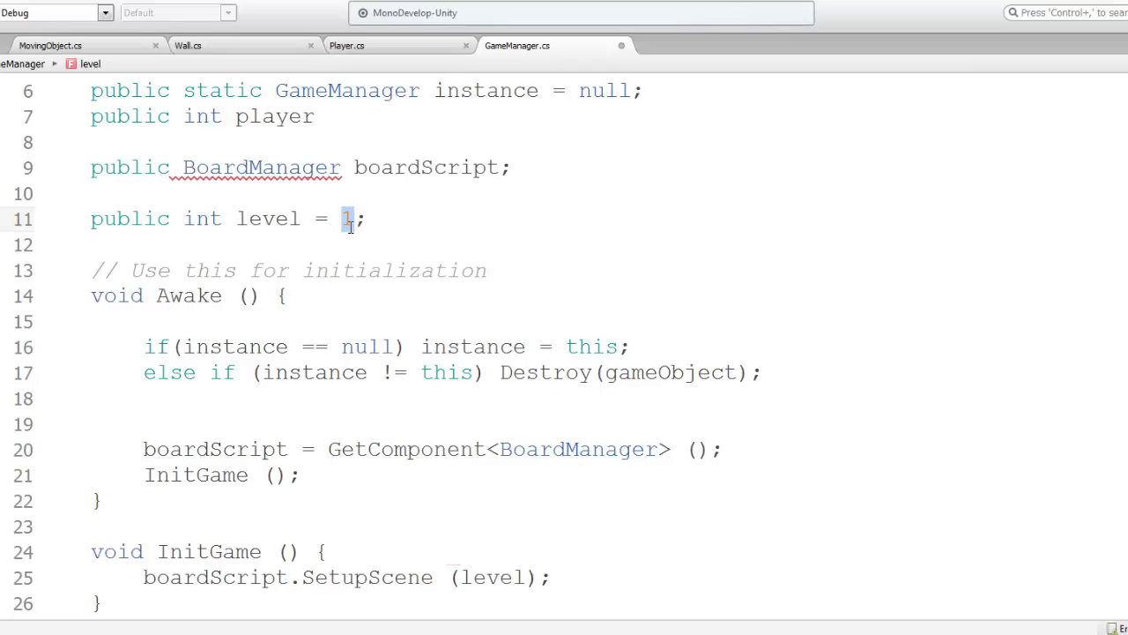
pyautogui.scroll(-2, 444, 308)
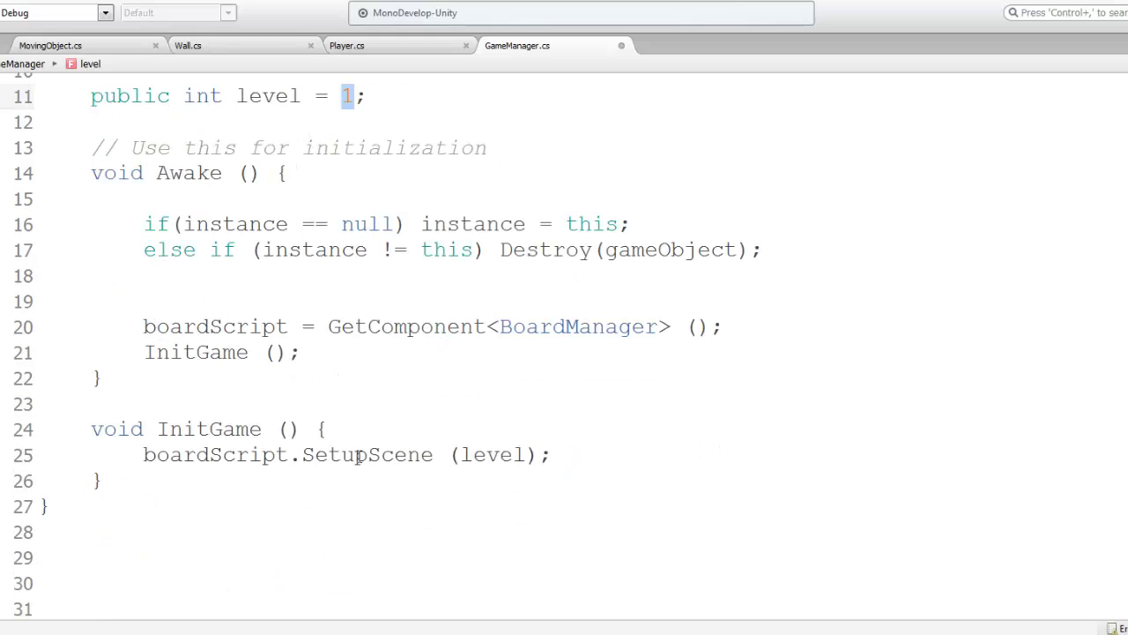
pyautogui.doubleClick(358, 453)
pyautogui.scroll(4, 499, 386)
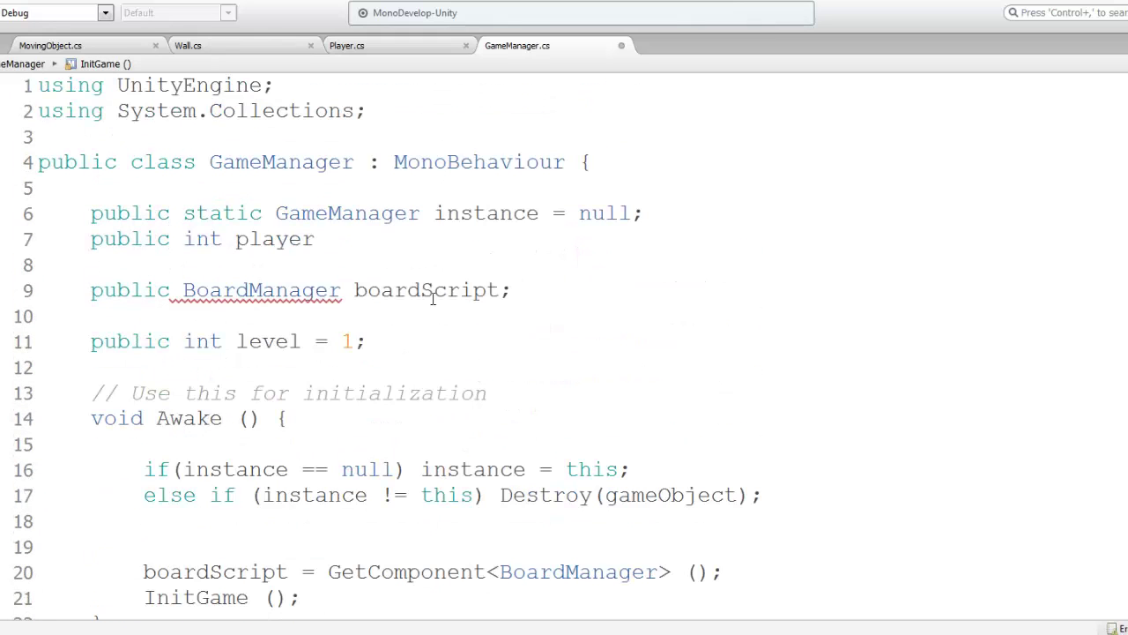
pyautogui.click(366, 240)
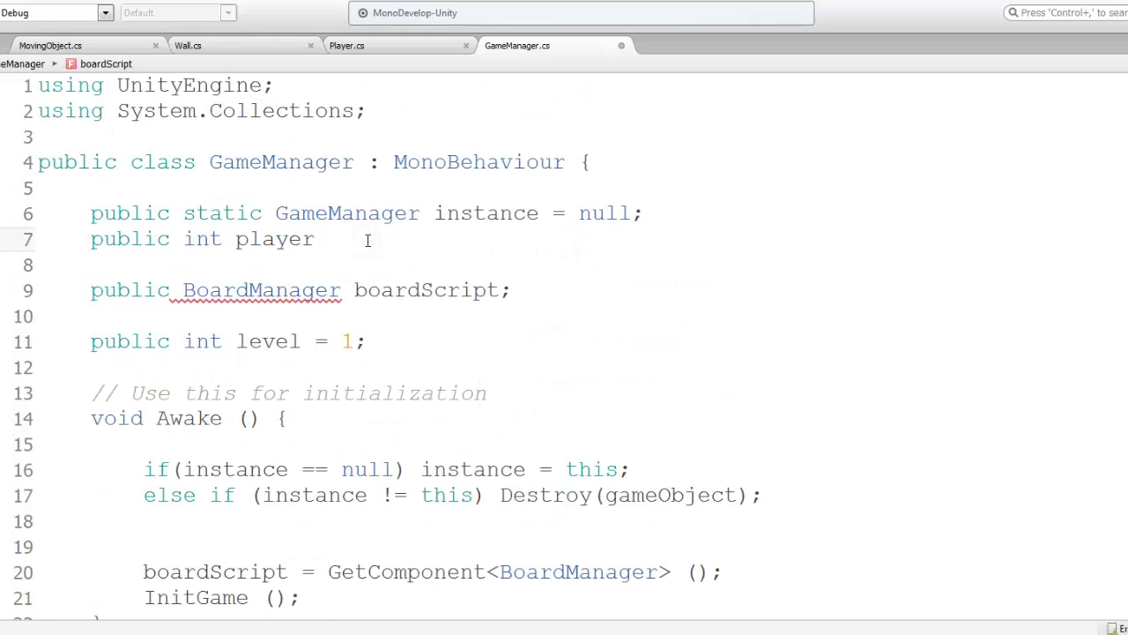
pyautogui.scroll(-2, 367, 240)
pyautogui.scroll(2, 366, 240)
# Complete line 7 as 'public int playerFoodPoints = 100;'.
pyautogui.write('Food')
pyautogui.write('Points')
pyautogui.press('BackSpace')
pyautogui.write('s = ')
pyautogui.write('100')
pyautogui.hotkey('ctrl', 'f')
pyautogui.write(';')
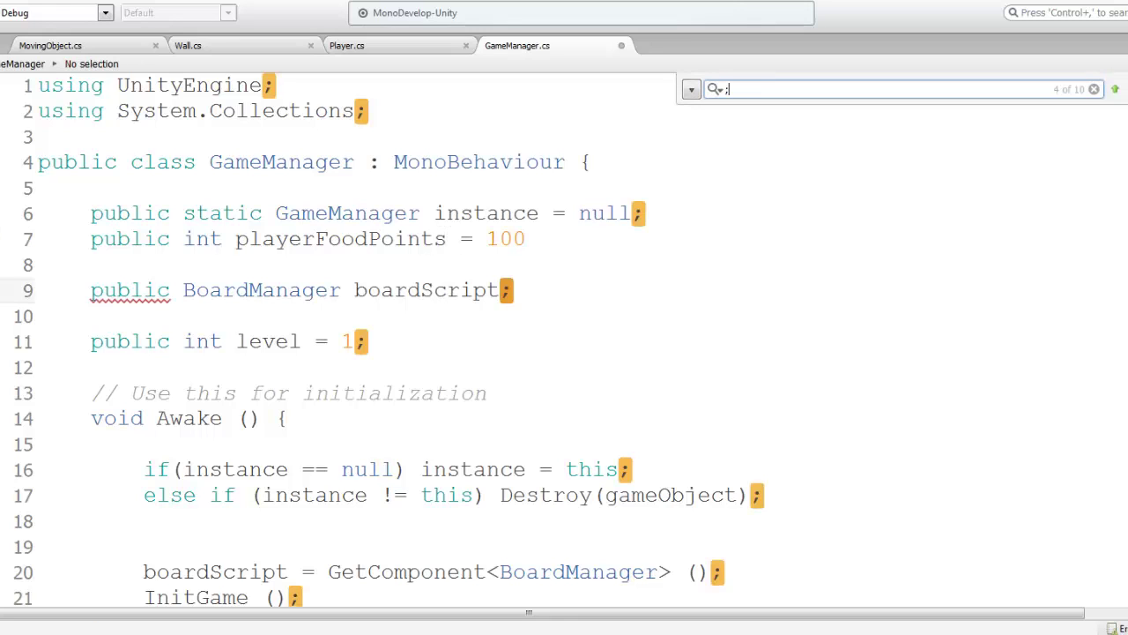
pyautogui.press('BackSpace')
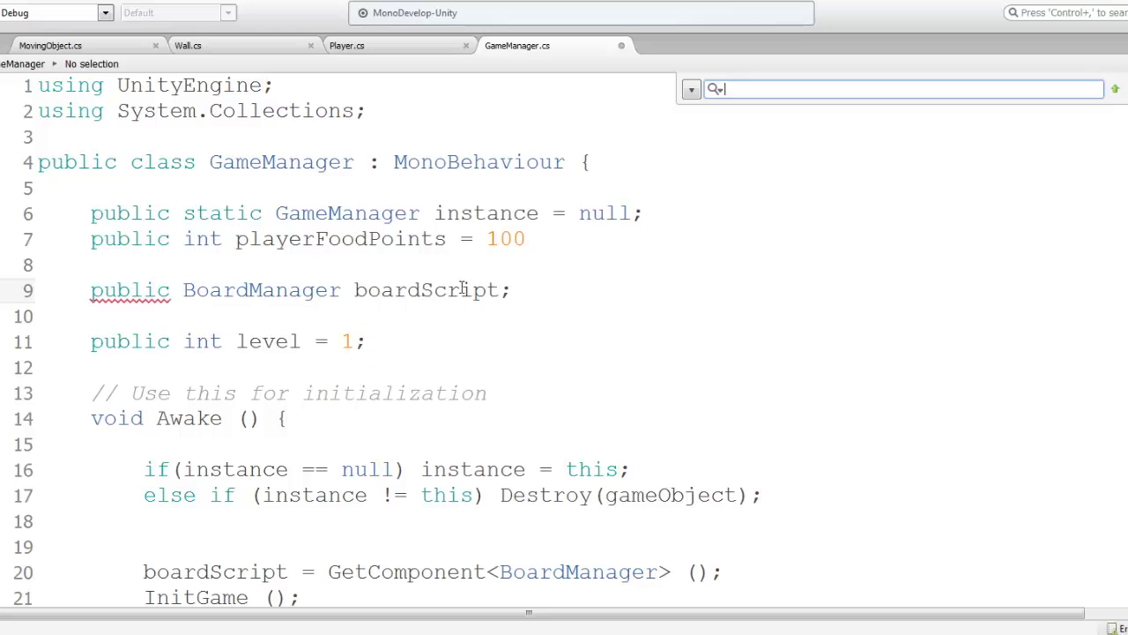
pyautogui.click(547, 241)
pyautogui.write(';')
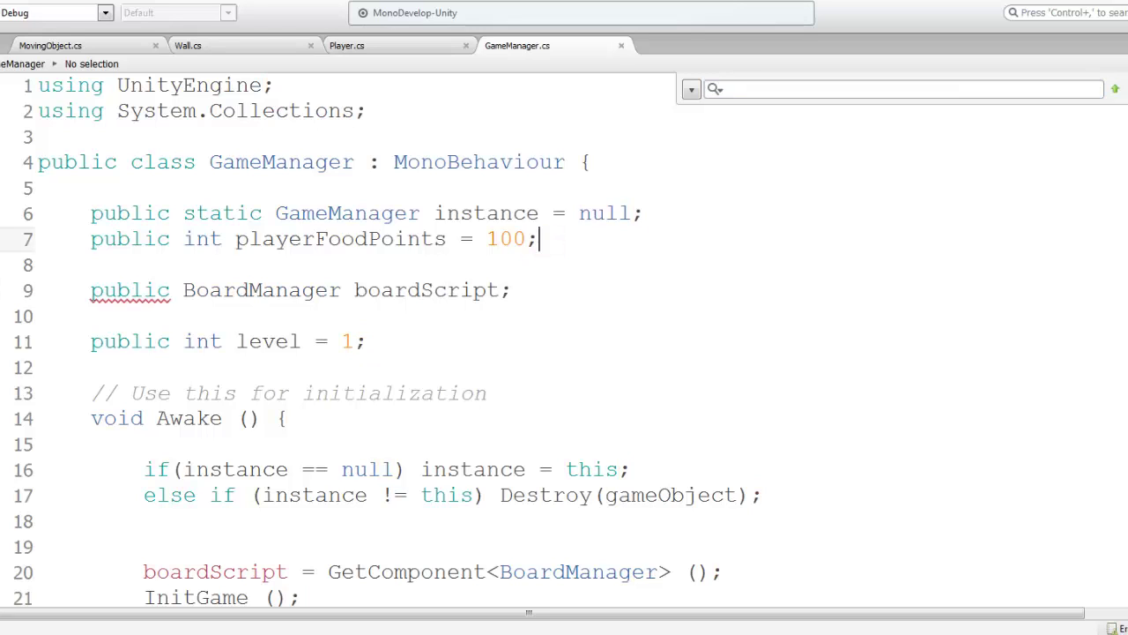
pyautogui.press('Escape')
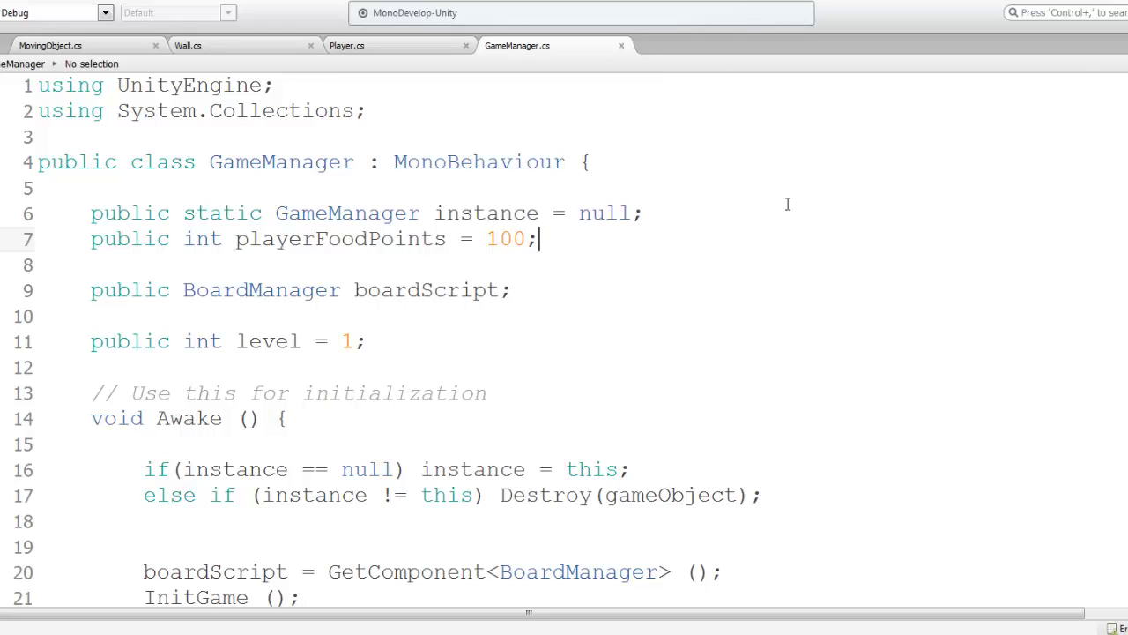
pyautogui.click(596, 238)
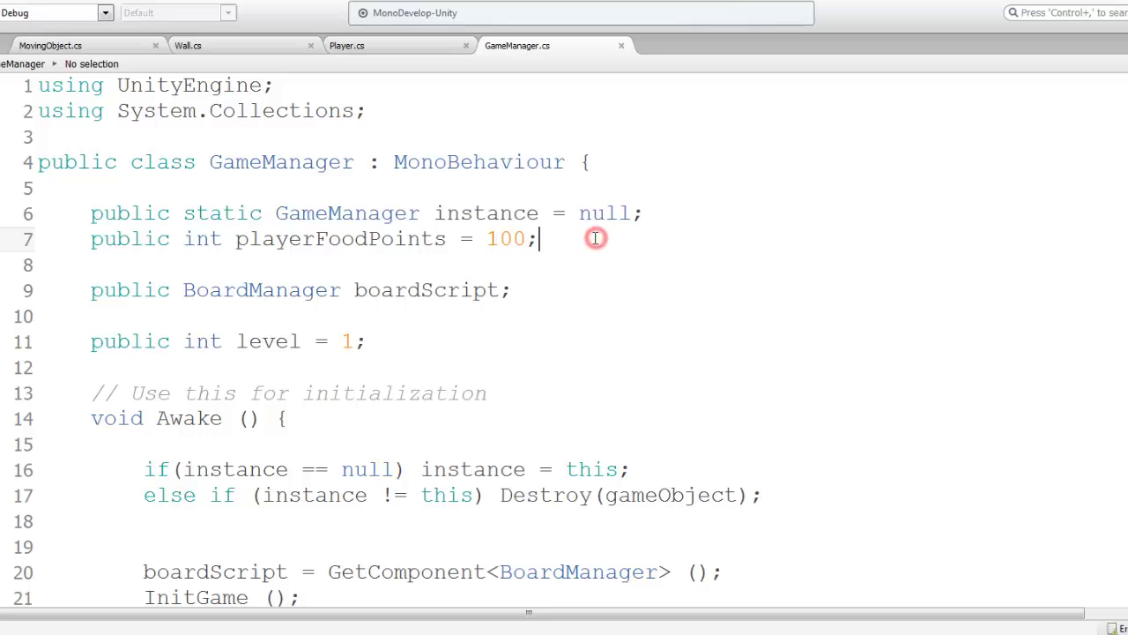
# Highlight playerFoodPoints, the GameManager class name and boardScript to review them.
pyautogui.doubleClick(369, 238)
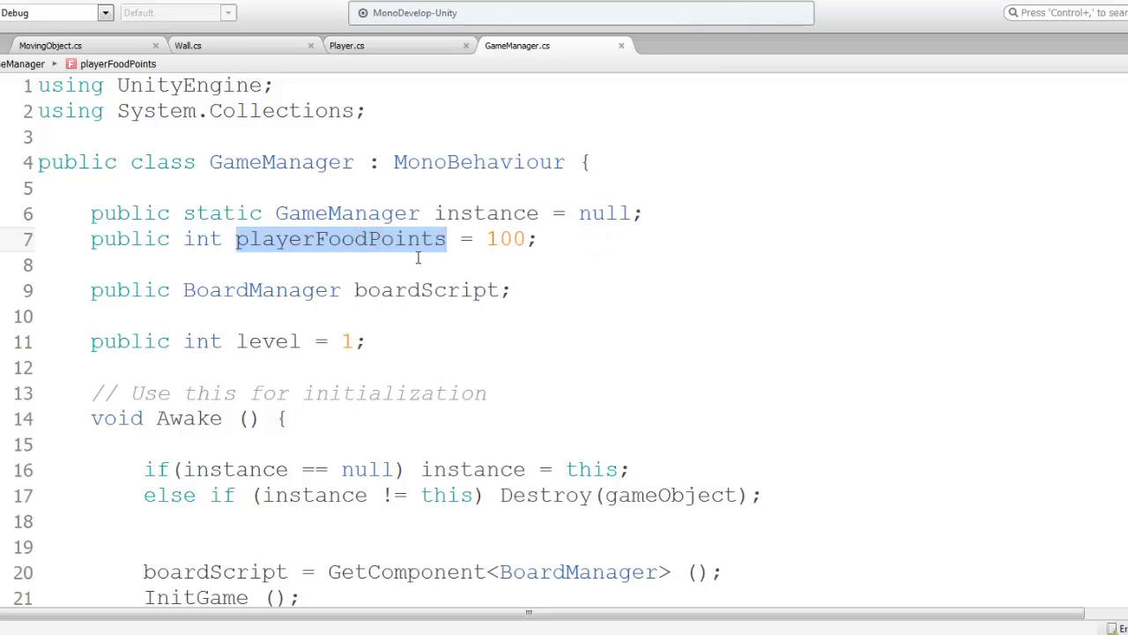
pyautogui.scroll(-1, 418, 257)
pyautogui.scroll(1, 416, 256)
pyautogui.doubleClick(244, 159)
pyautogui.moveTo(380, 634)
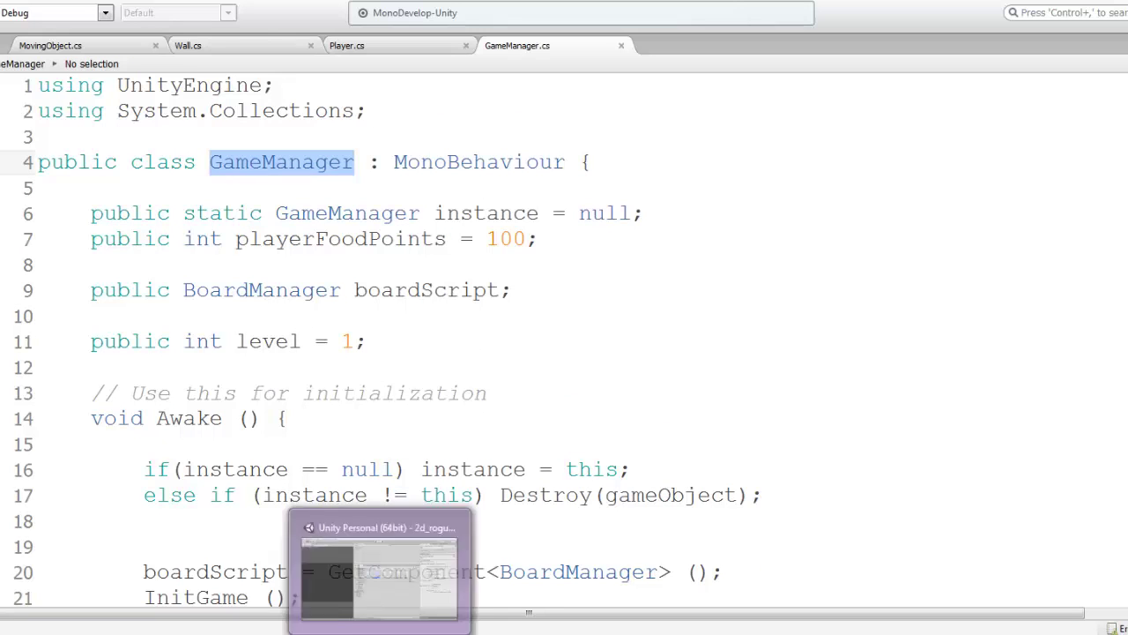
pyautogui.doubleClick(398, 292)
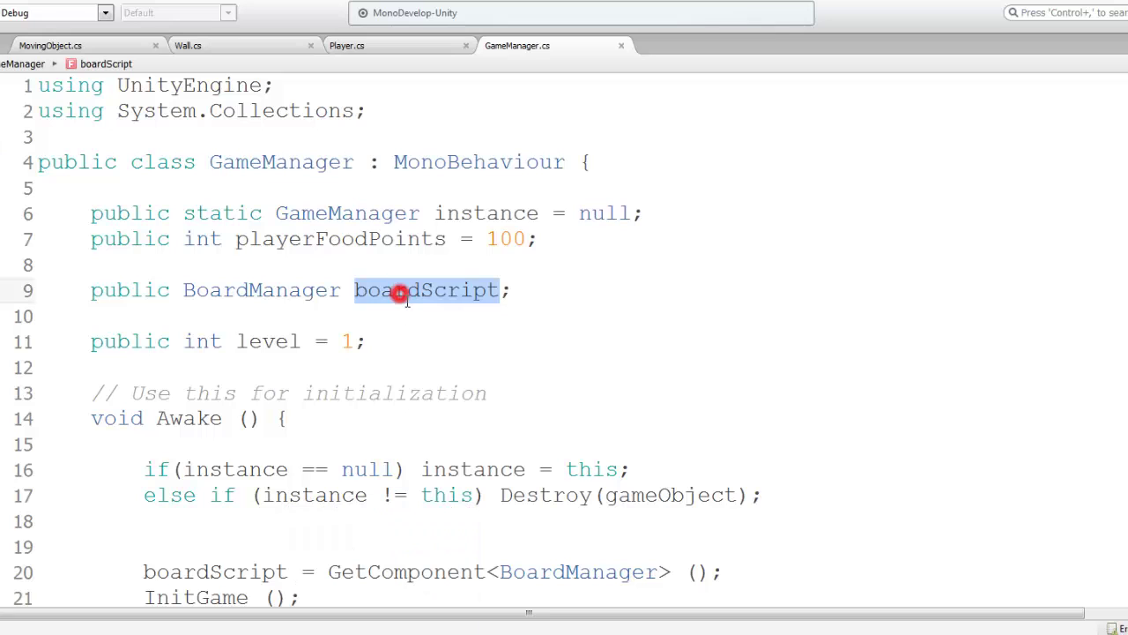
pyautogui.doubleClick(291, 168)
pyautogui.doubleClick(328, 240)
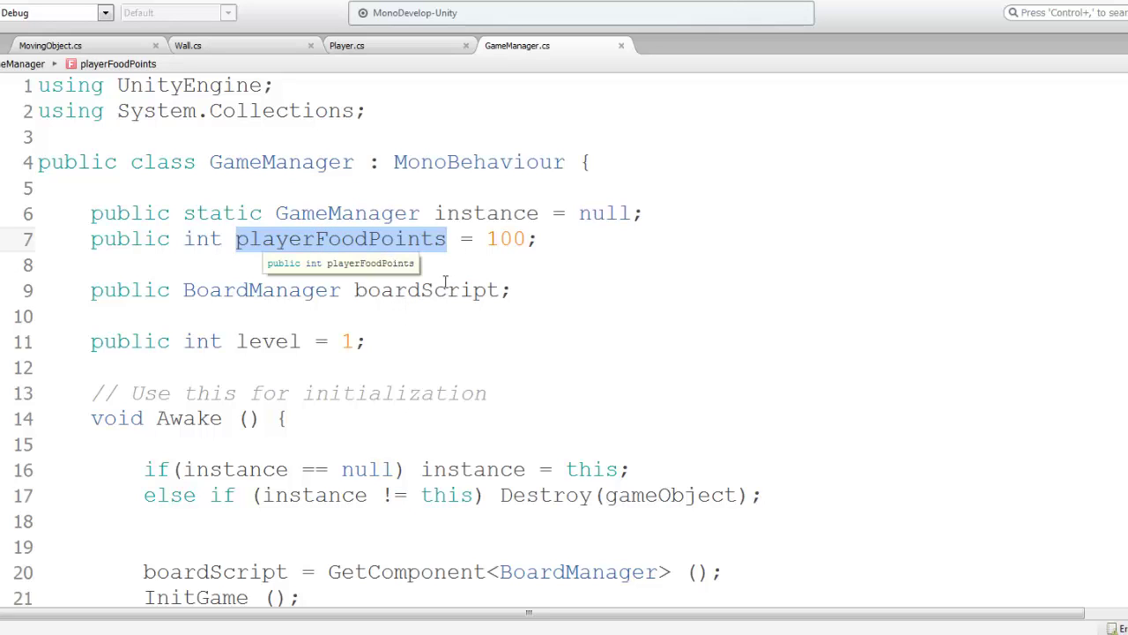
pyautogui.scroll(-4, 487, 314)
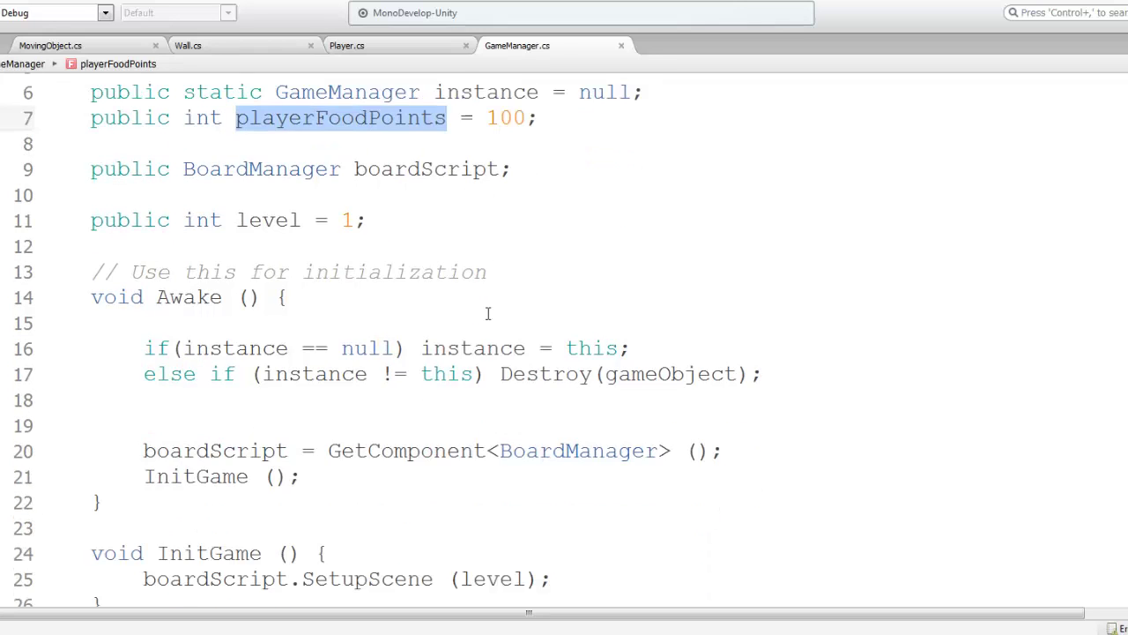
pyautogui.scroll(-2, 486, 312)
# Add 'DontDestroyOnLoad(gameObject);' on a new line in Awake.
pyautogui.click(382, 336)
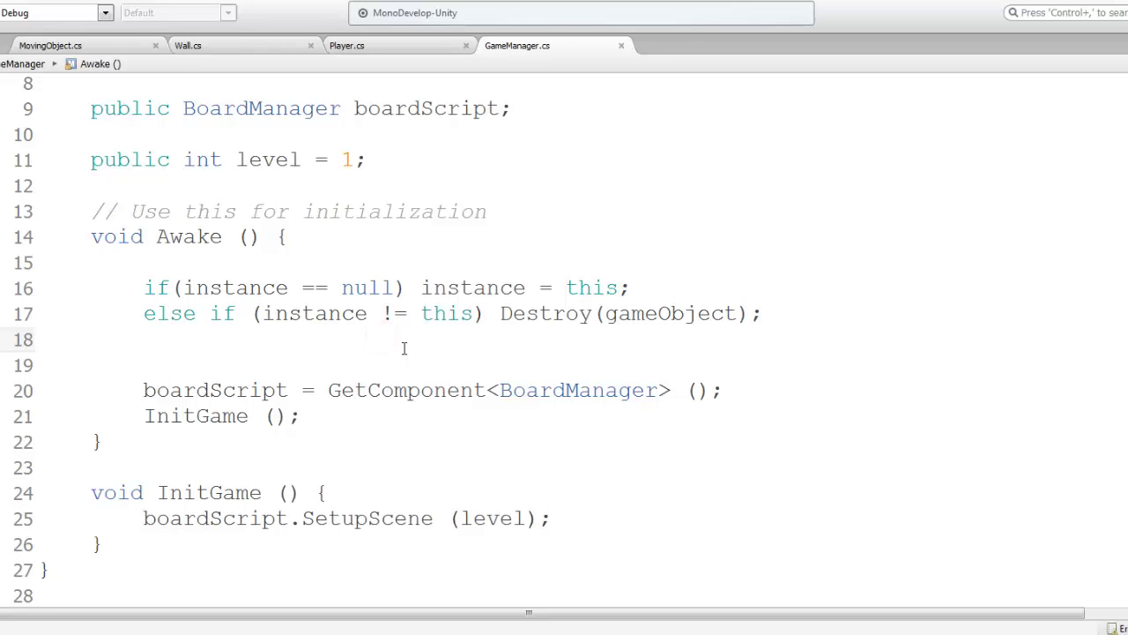
pyautogui.press('Return')
pyautogui.write('D')
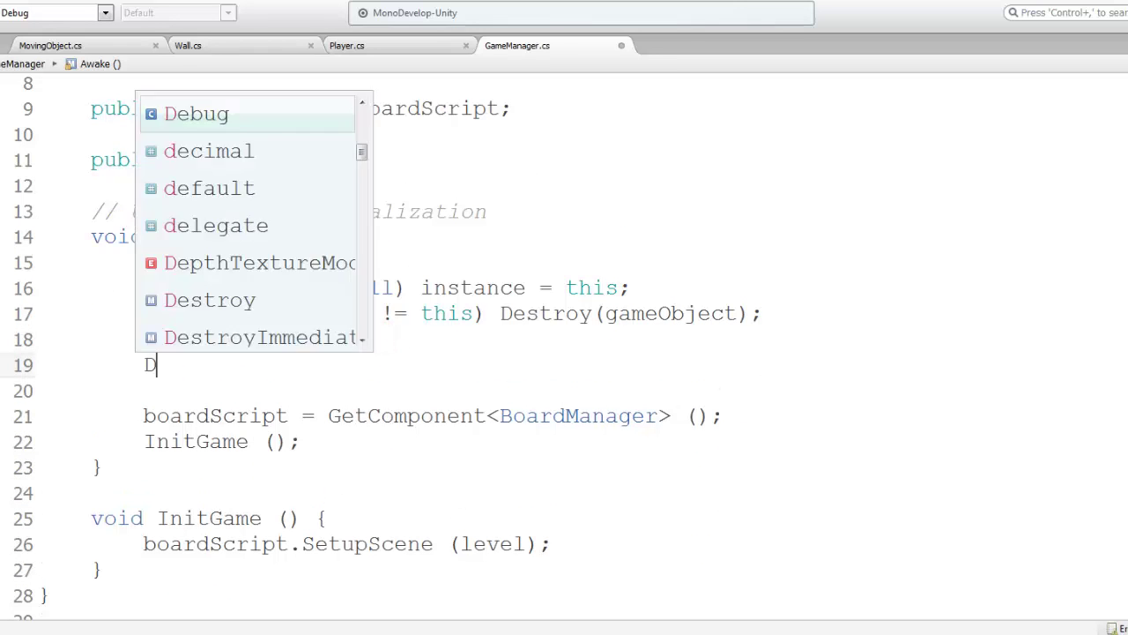
pyautogui.write('ontDes')
pyautogui.press('Return')
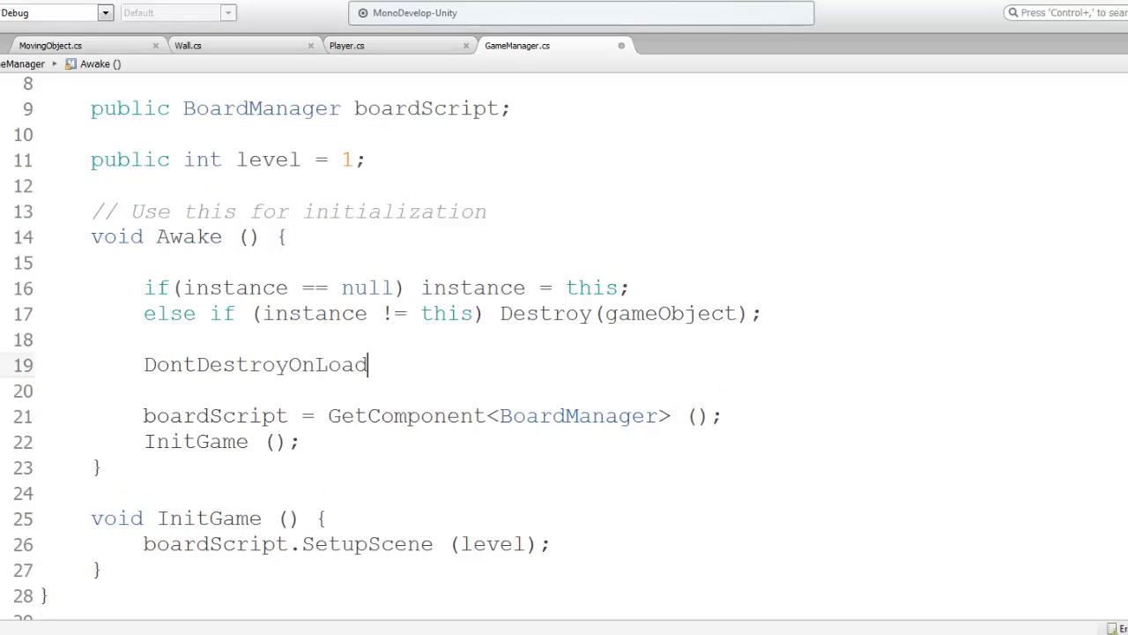
pyautogui.write('(')
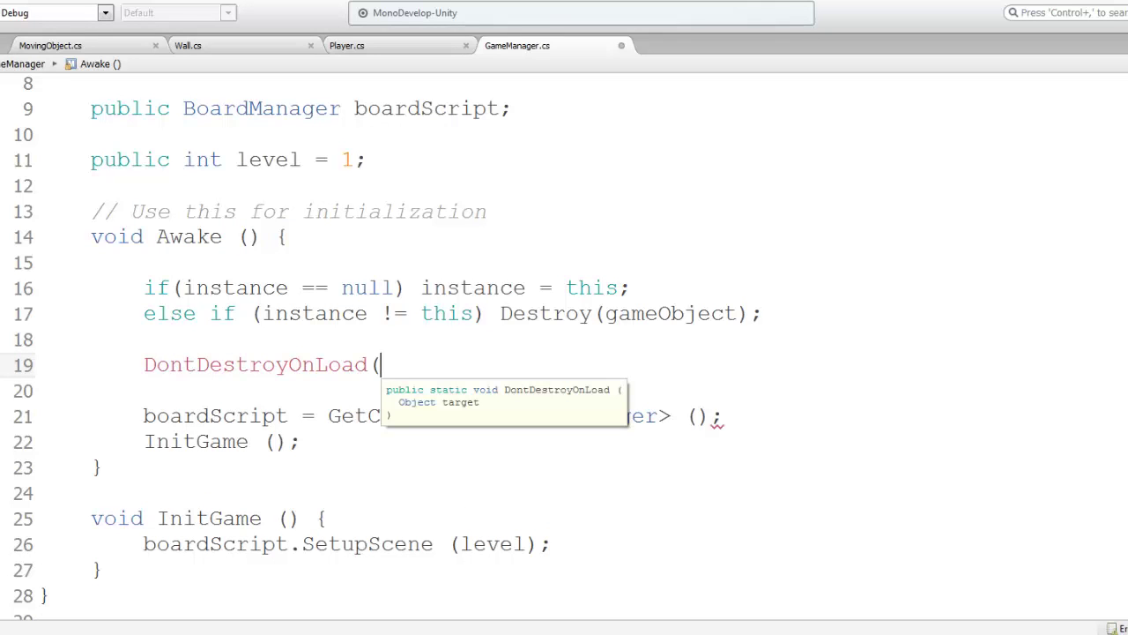
pyautogui.write('gam')
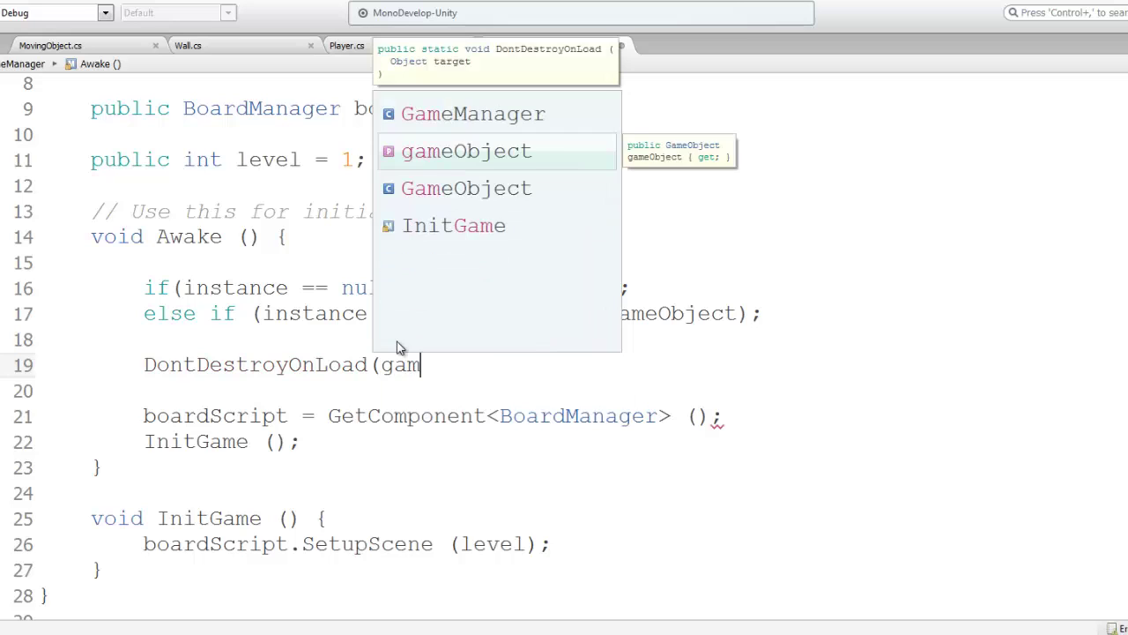
pyautogui.press('Return')
pyautogui.write(');')
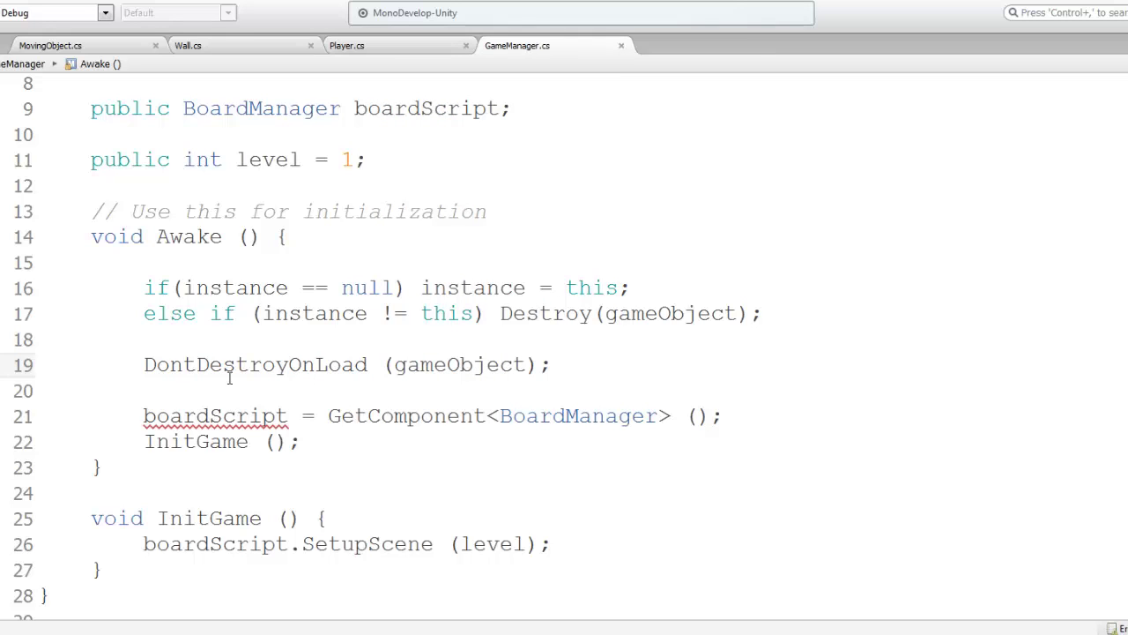
# Highlight the new DontDestroyOnLoad statement for review.
pyautogui.moveTo(141, 364); pyautogui.dragTo(604, 368)
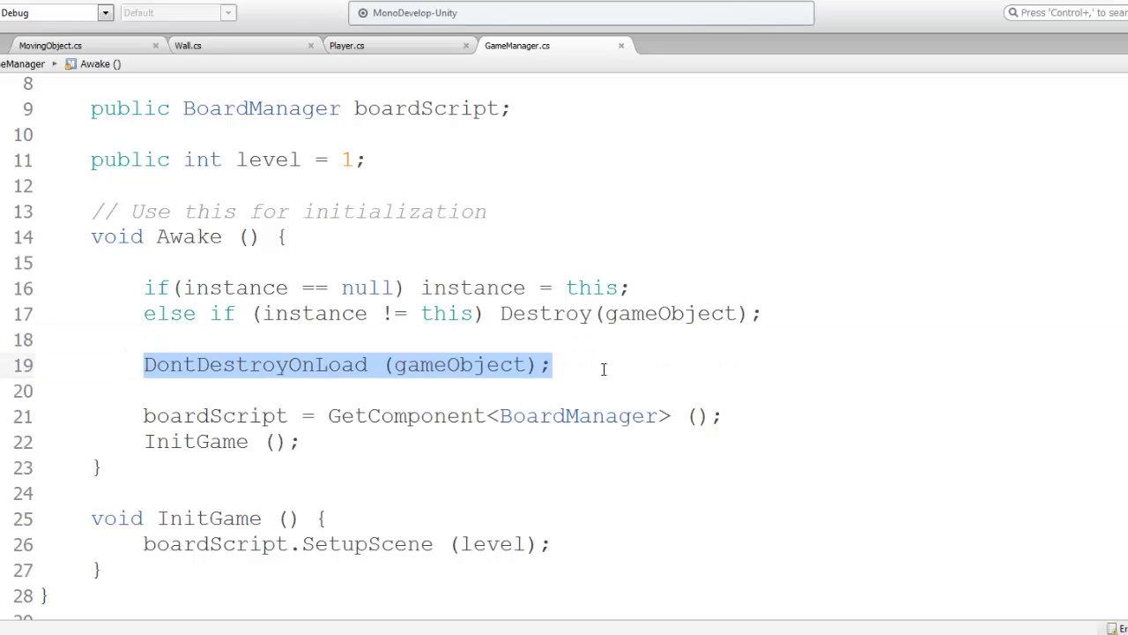
pyautogui.doubleClick(302, 364)
pyautogui.scroll(3, 335, 300)
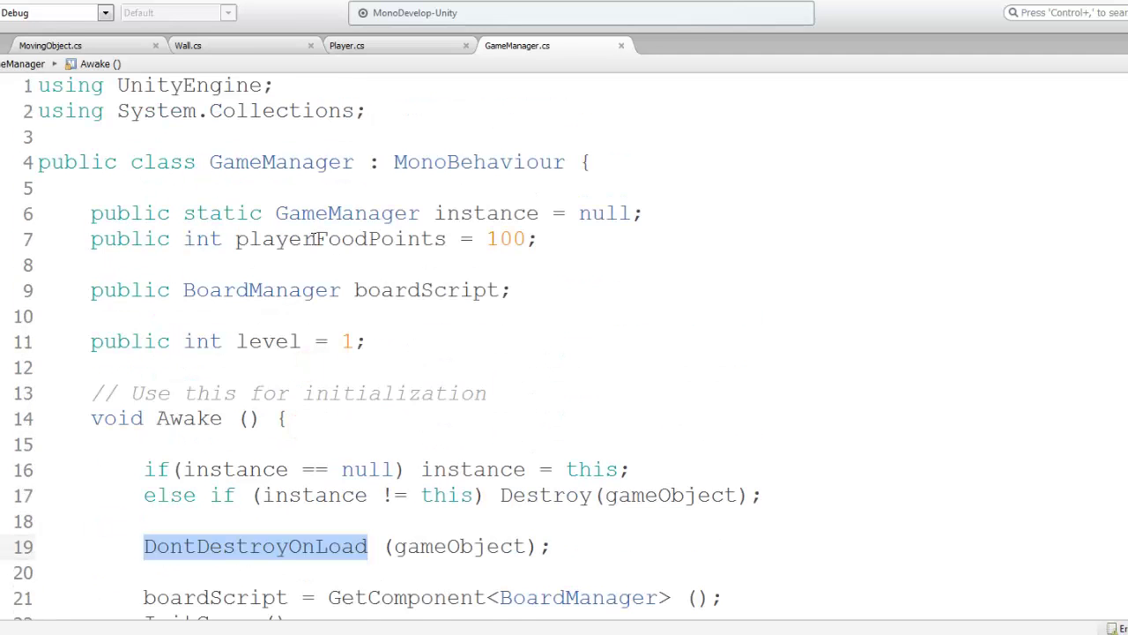
pyautogui.scroll(-3, 356, 282)
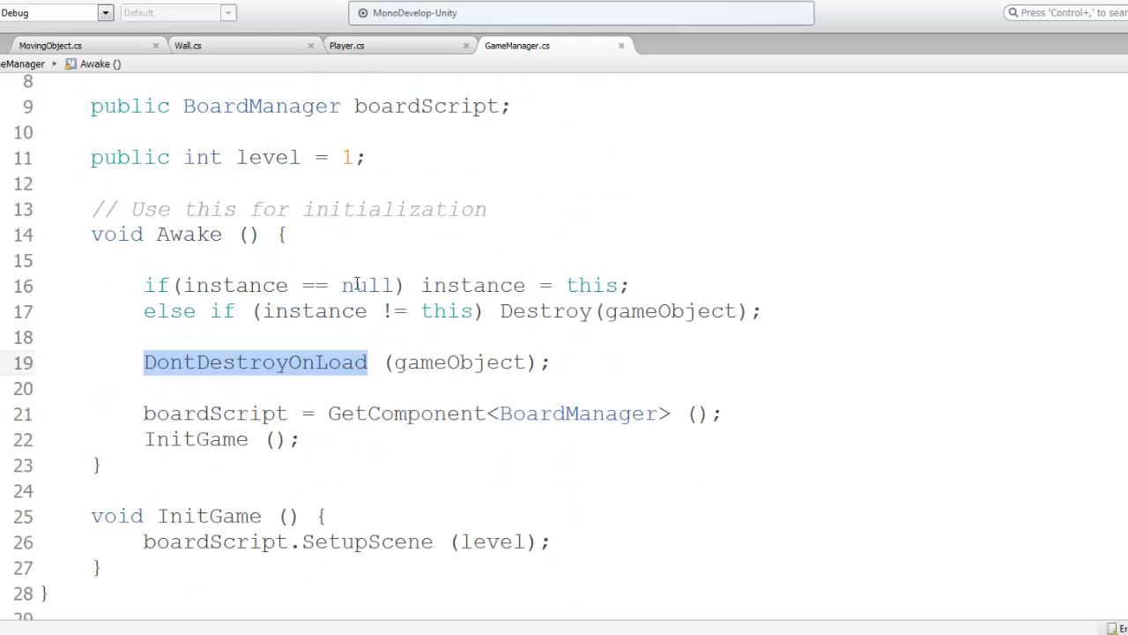
pyautogui.click(357, 360)
pyautogui.doubleClick(303, 361)
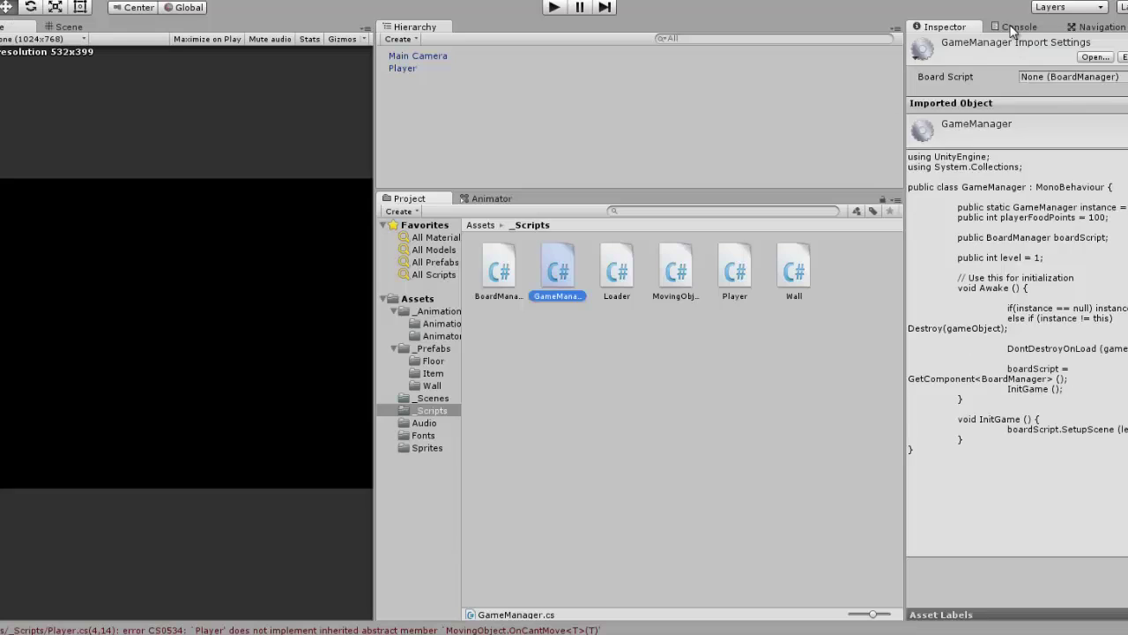
# Read the Console error that Player.cs lacks OnCantMove, then select the Player script.
pyautogui.click(1016, 27)
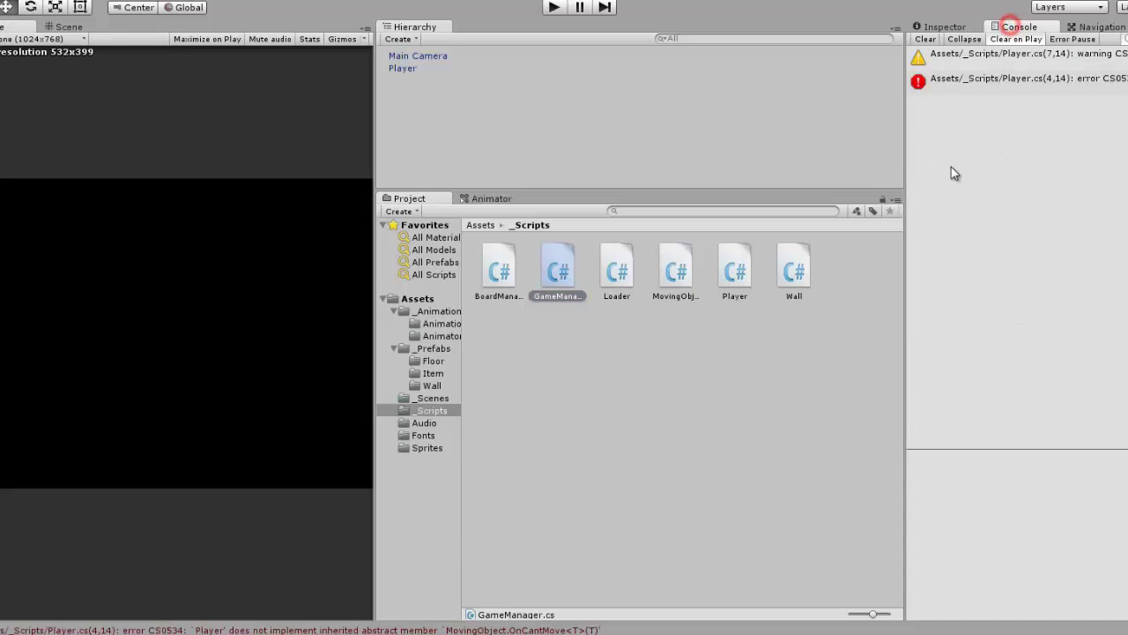
pyautogui.click(1007, 86)
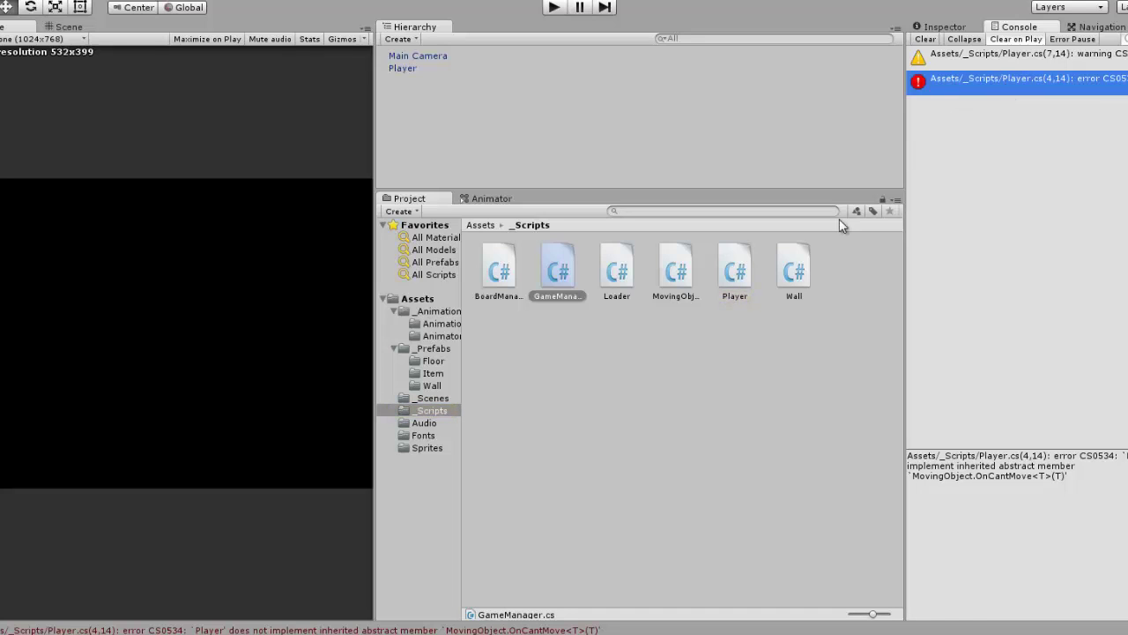
pyautogui.click(741, 278)
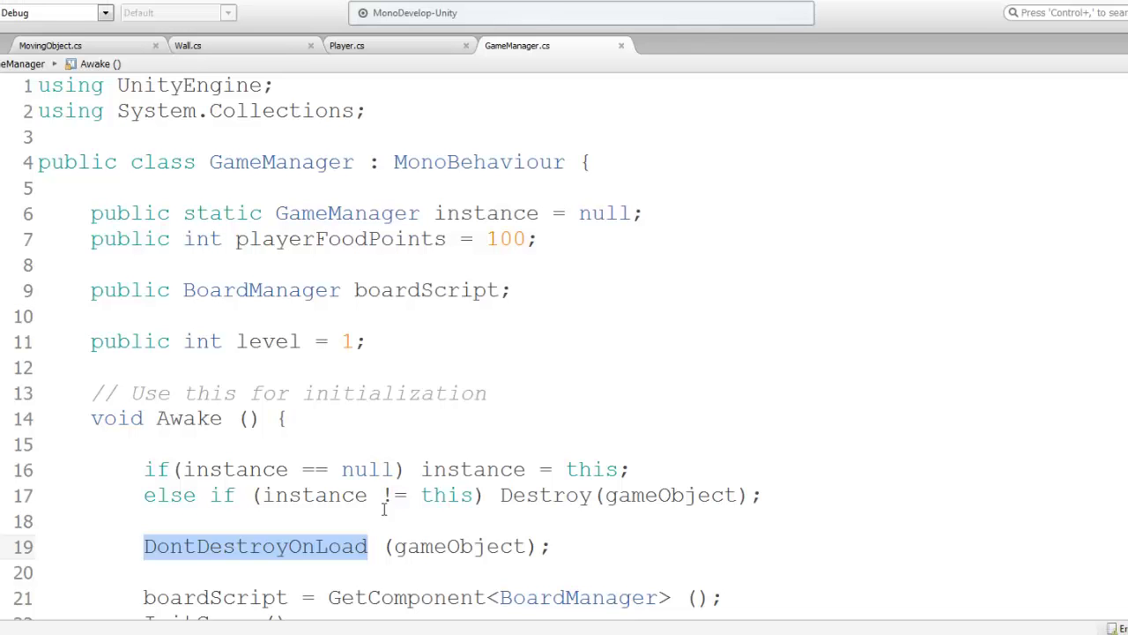
# Return to GameManager and highlight the DontDestroyOnLoad statement.
pyautogui.click(365, 373)
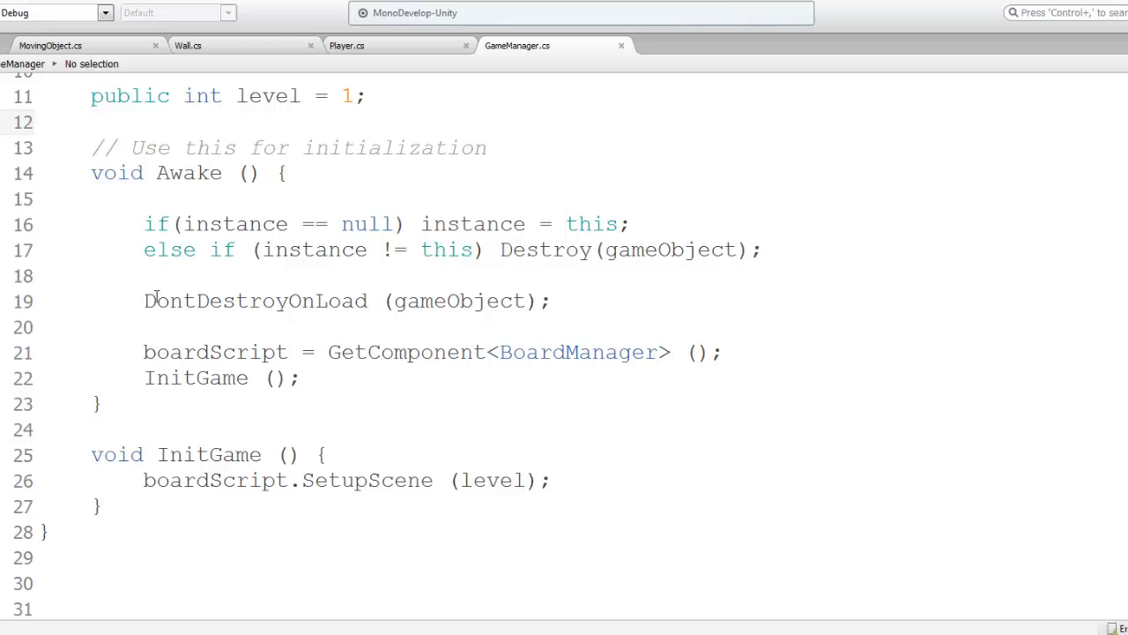
pyautogui.moveTo(144, 300); pyautogui.dragTo(582, 300)
pyautogui.click(601, 301)
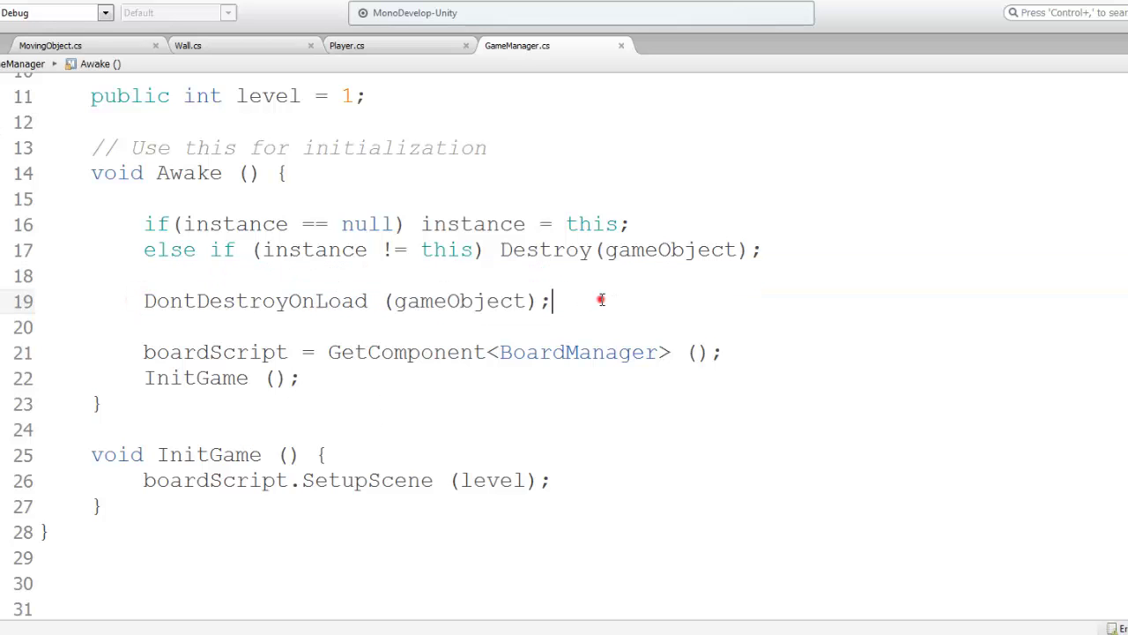
pyautogui.doubleClick(259, 300)
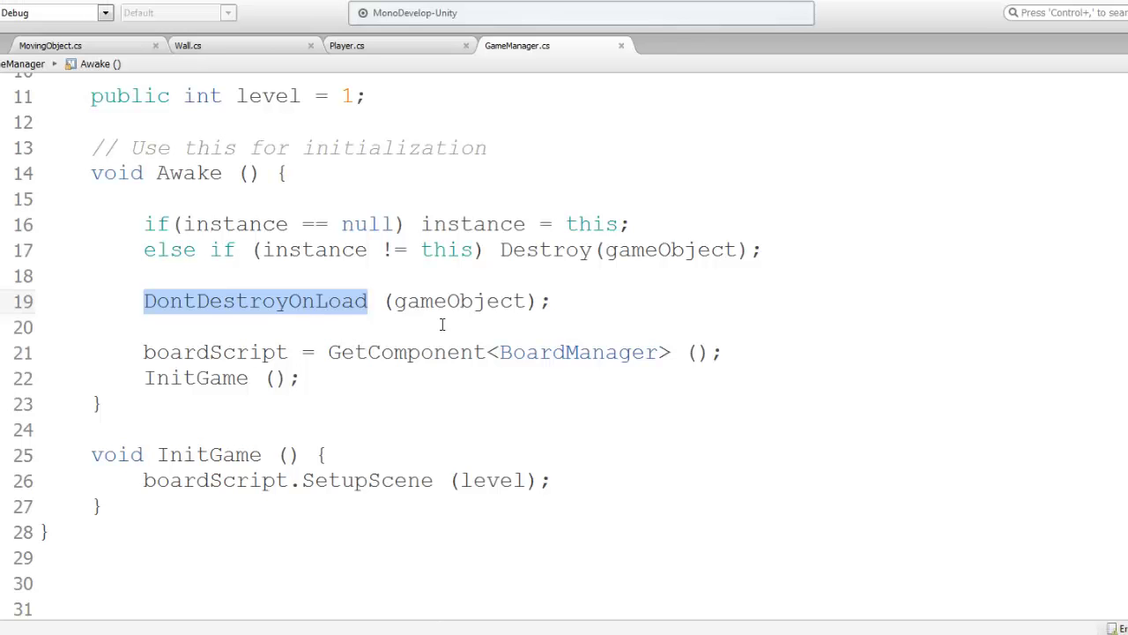
# Start an 'Application.LoadLevel(' call on a new line below InitGame ().
pyautogui.click(381, 453)
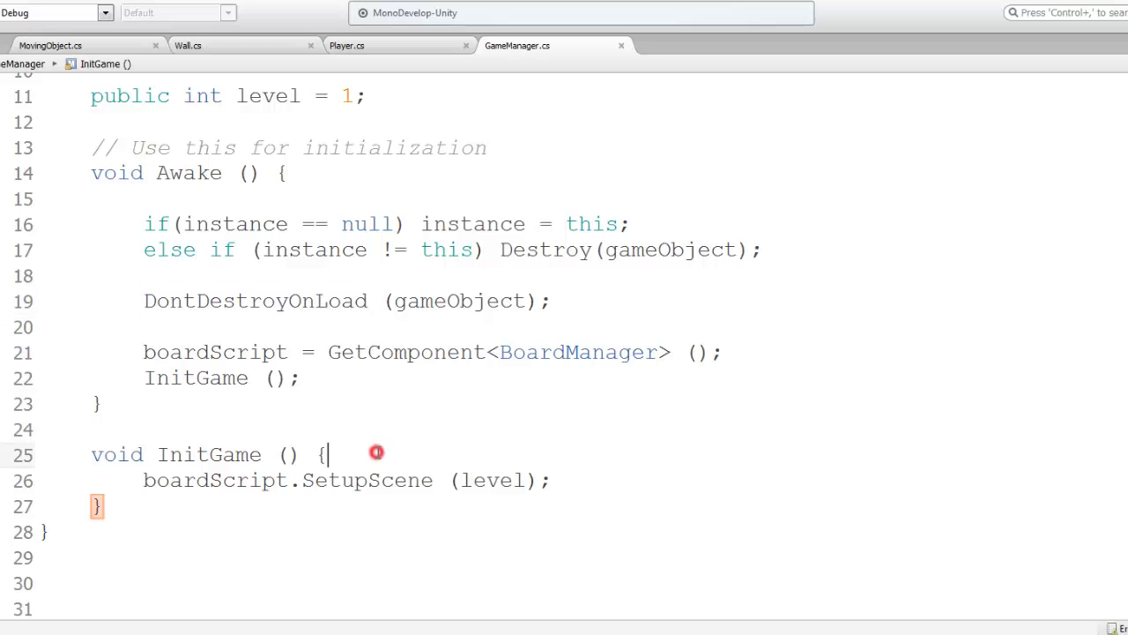
pyautogui.click(358, 381)
pyautogui.press('Return')
pyautogui.write('Al')
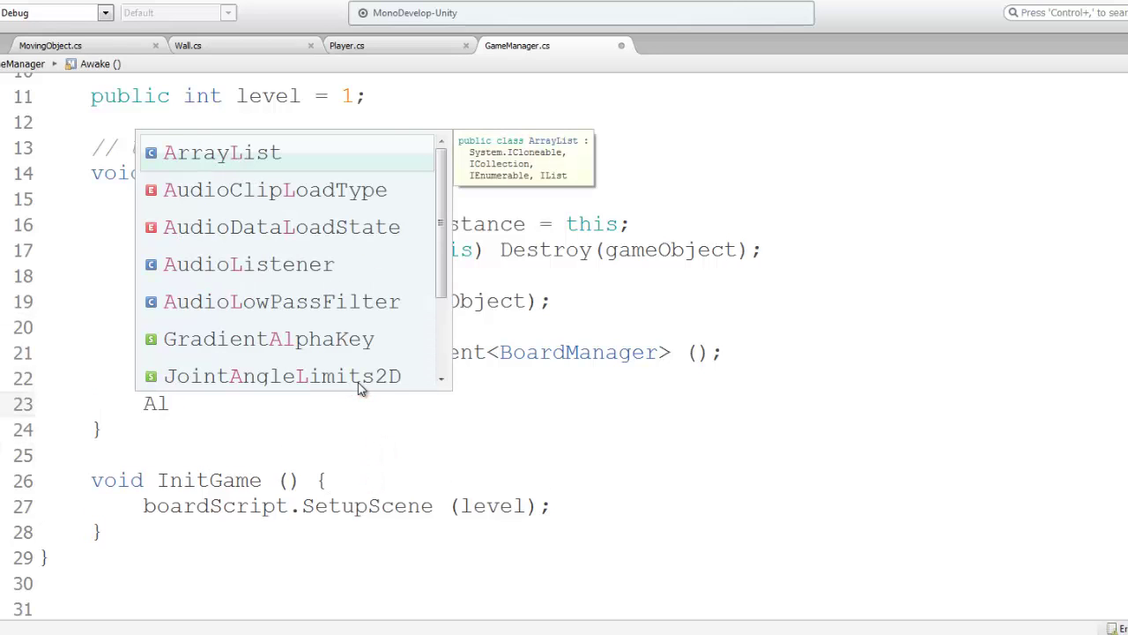
pyautogui.press('BackSpace')
pyautogui.write('plly')
pyautogui.press('BackSpace')
pyautogui.press('BackSpace')
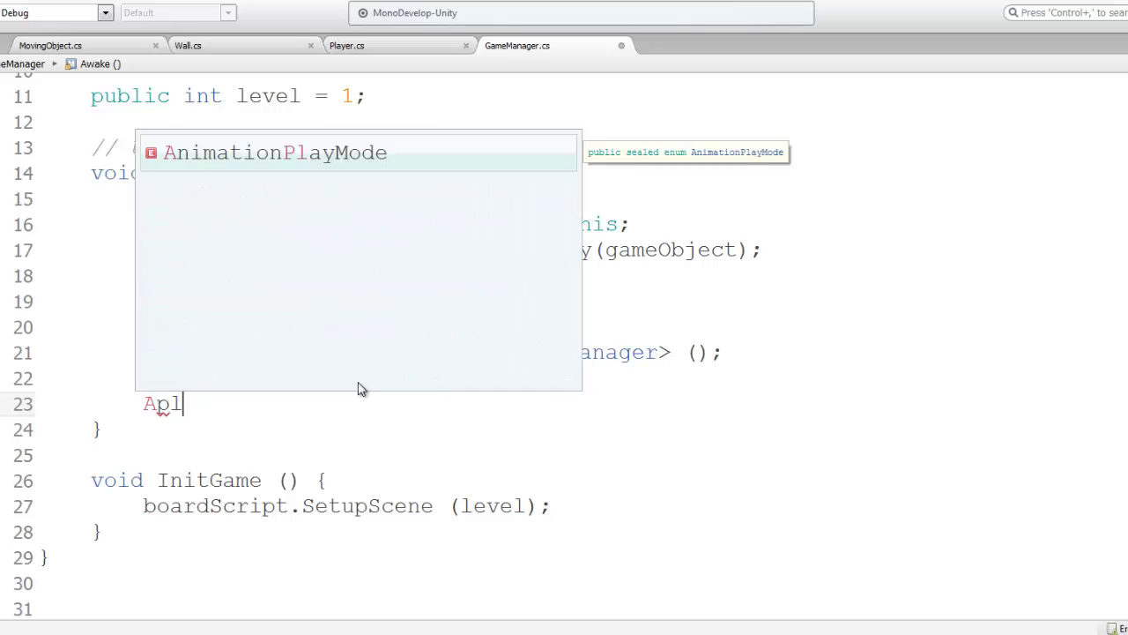
pyautogui.press('BackSpace')
pyautogui.write('pl')
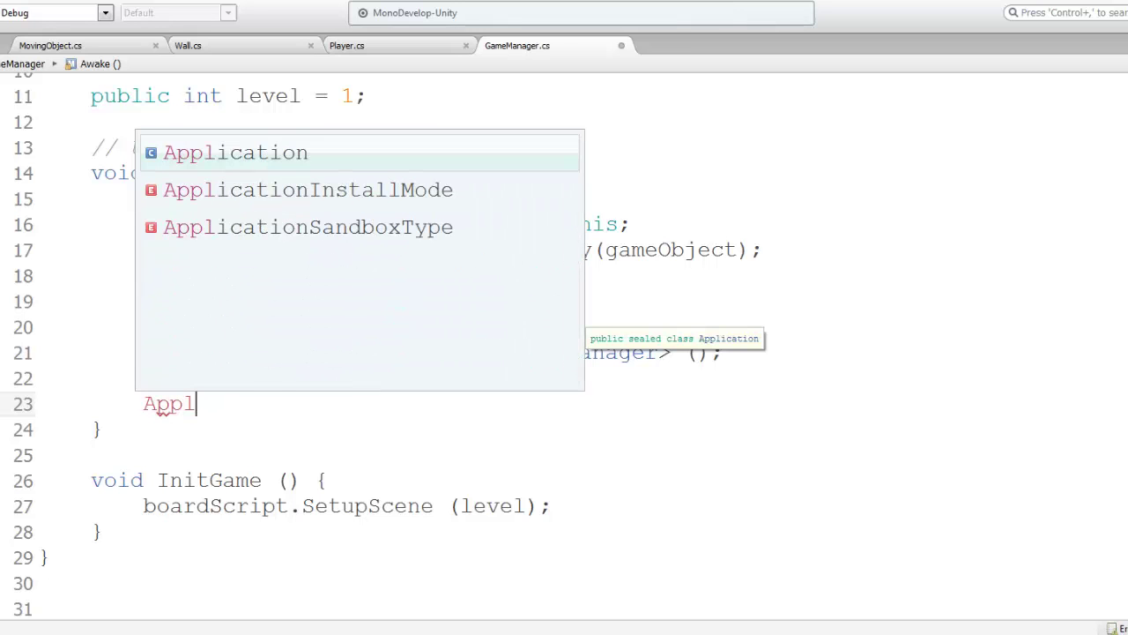
pyautogui.write('ication.Lo')
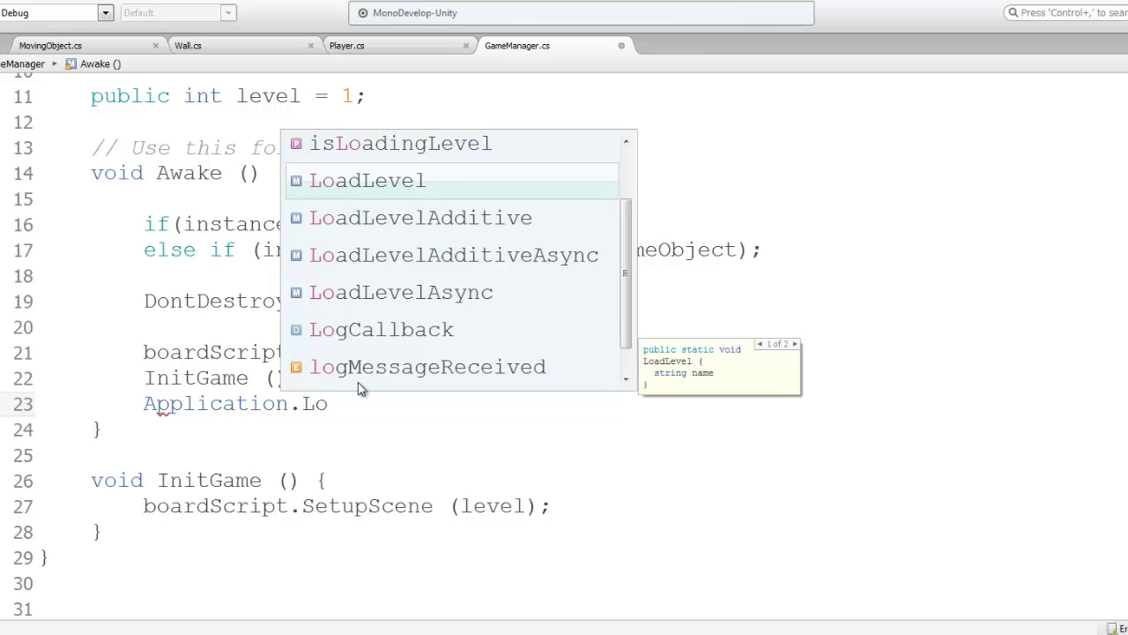
pyautogui.press('Return')
pyautogui.write('(')
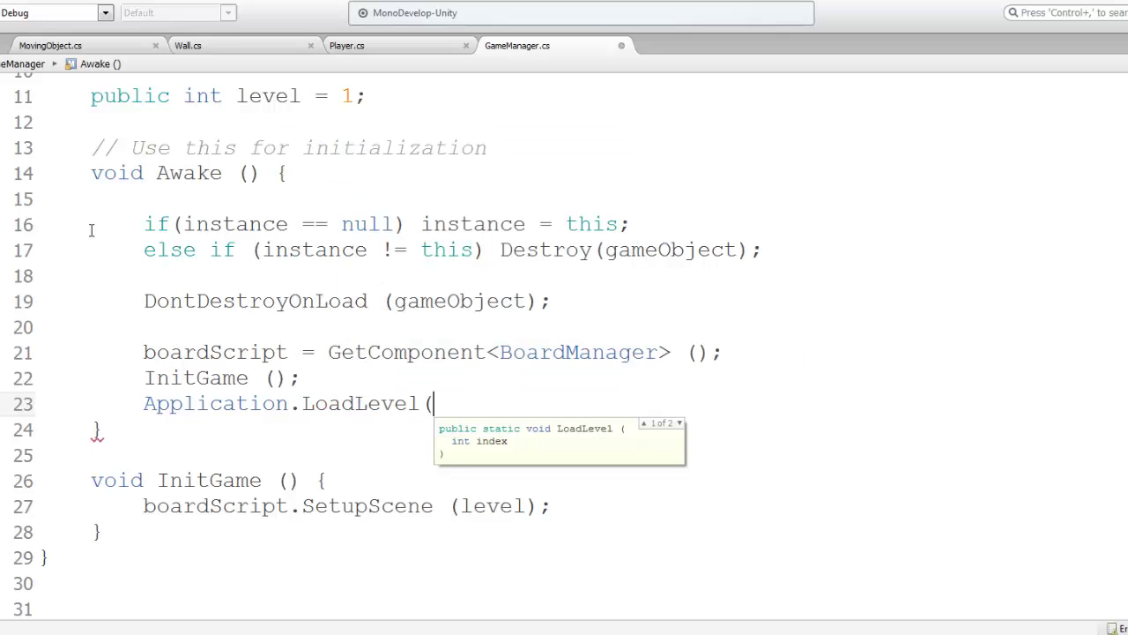
# Delete the unfinished LoadLevel line below InitGame ().
pyautogui.moveTo(142, 301); pyautogui.dragTo(564, 312)
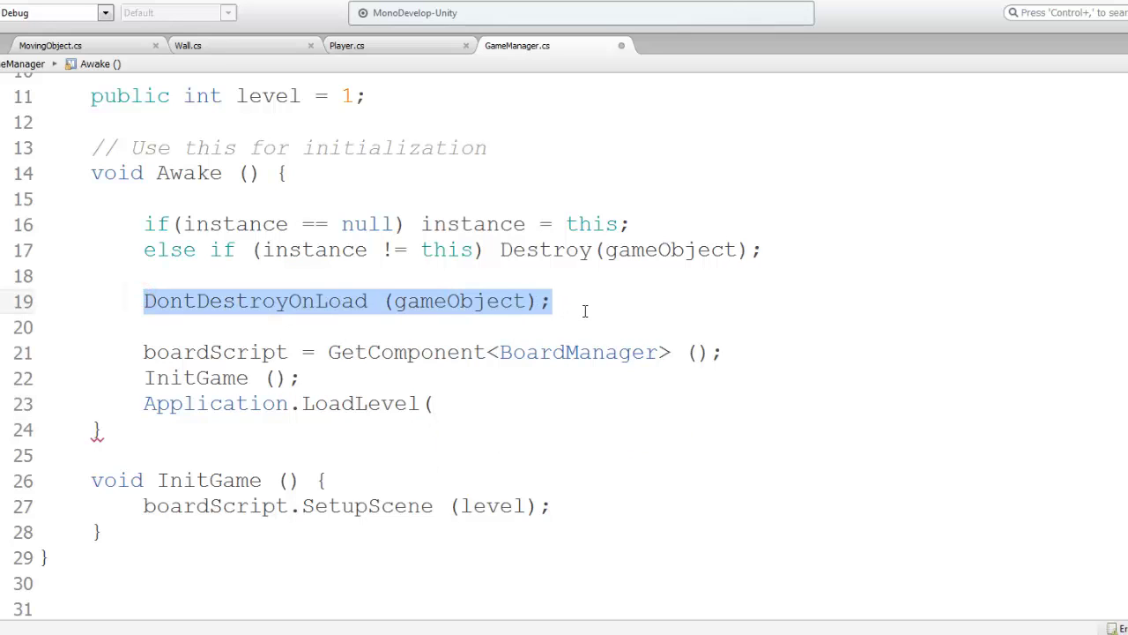
pyautogui.click(443, 385)
pyautogui.hotkey('shift', 'Down')
pyautogui.hotkey('shift', 'End')
pyautogui.press('Delete')
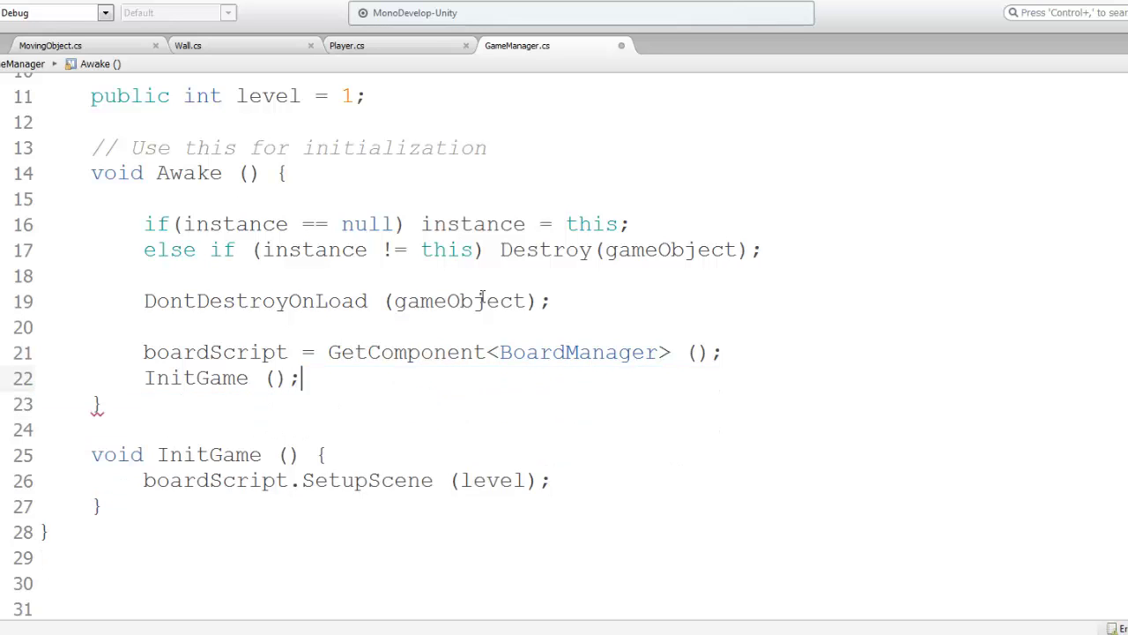
# Place the caret at the end of the playerFoodPoints = 100 line.
pyautogui.scroll(3, 483, 297)
pyautogui.doubleClick(353, 115)
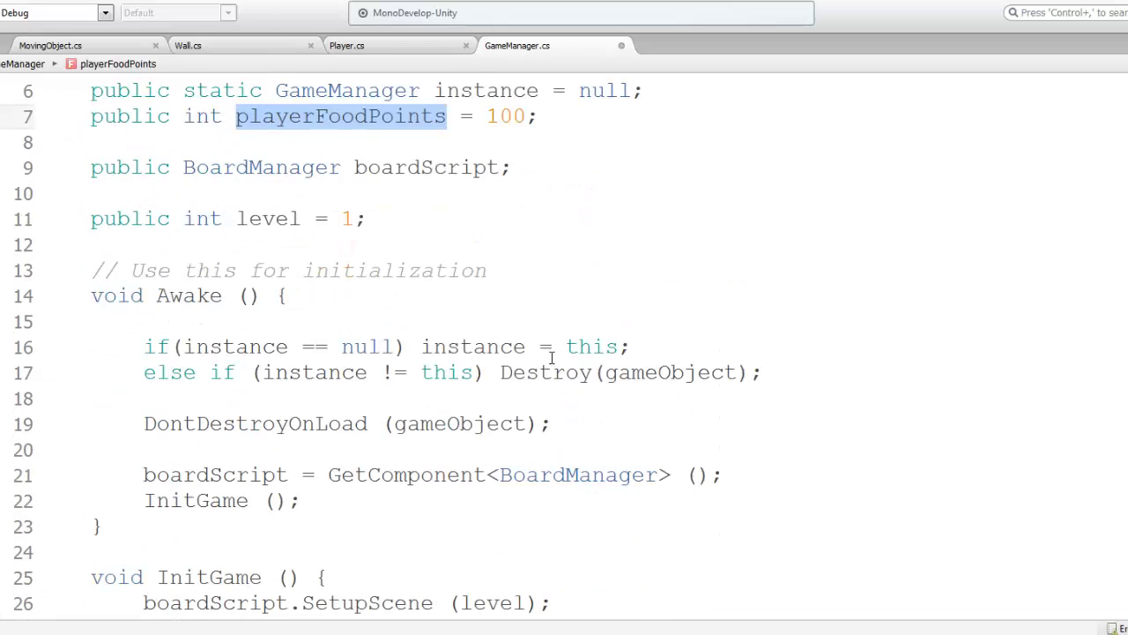
pyautogui.moveTo(507, 121)
pyautogui.doubleClick(293, 425)
pyautogui.click(497, 115)
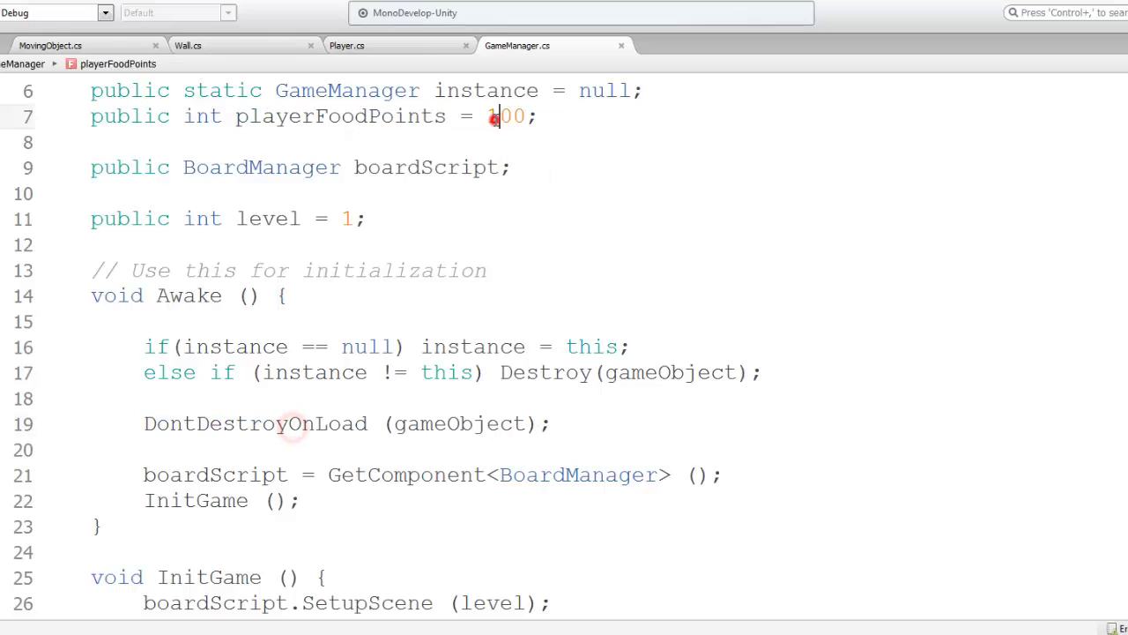
pyautogui.click(556, 116)
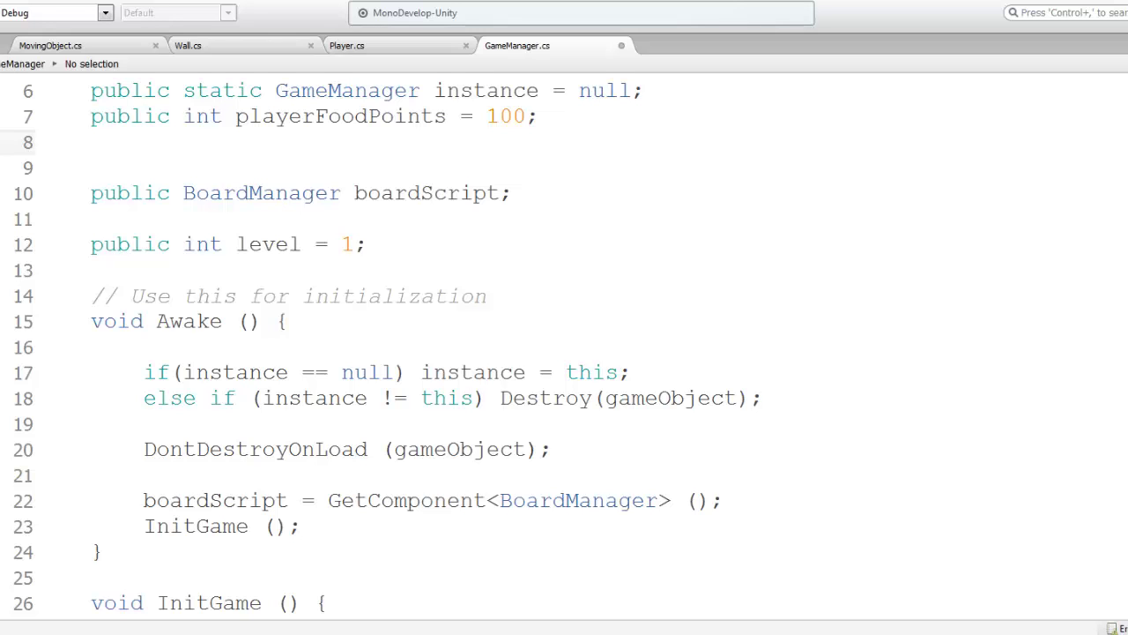
# Add 'public bool playersTurn = true;' and save GameManager.
pyautogui.write('public')
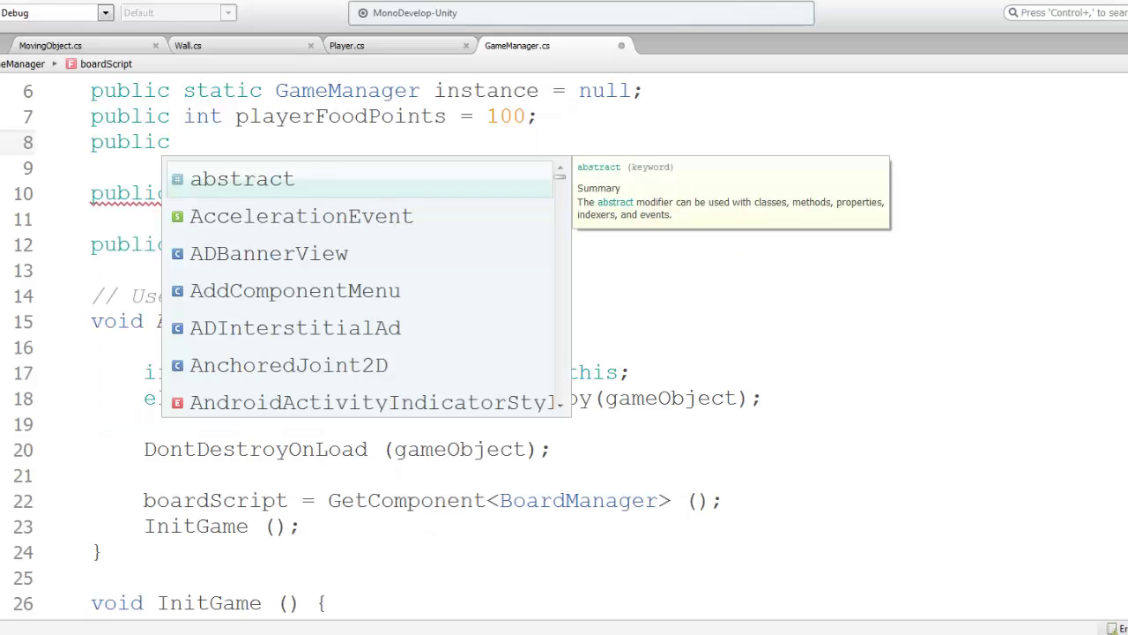
pyautogui.write(' bo')
pyautogui.press('Return')
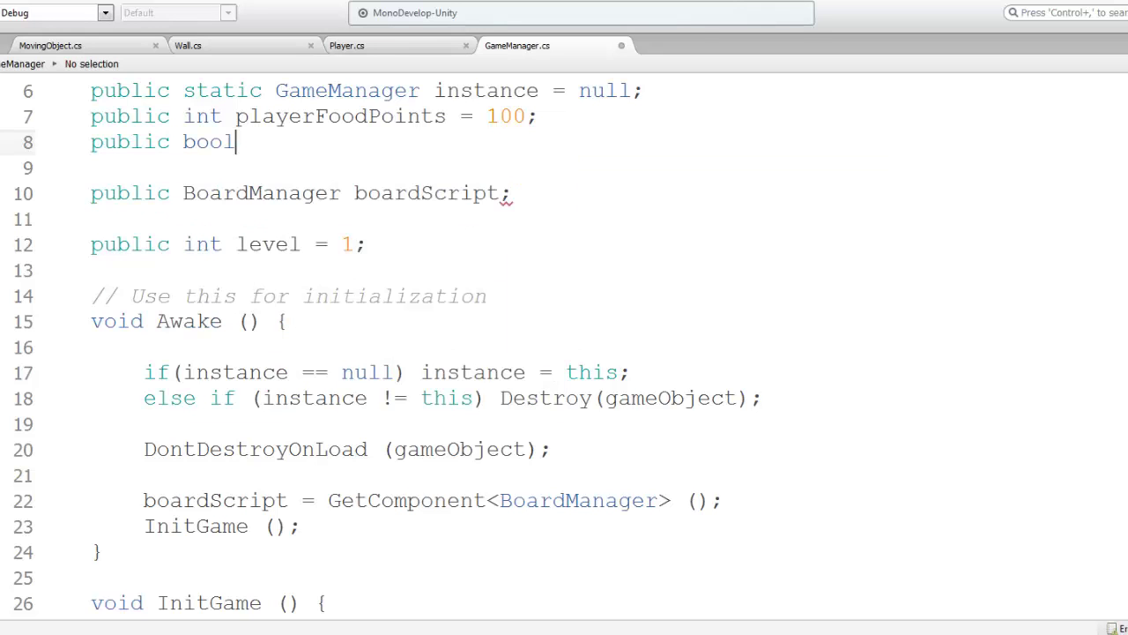
pyautogui.write(' player')
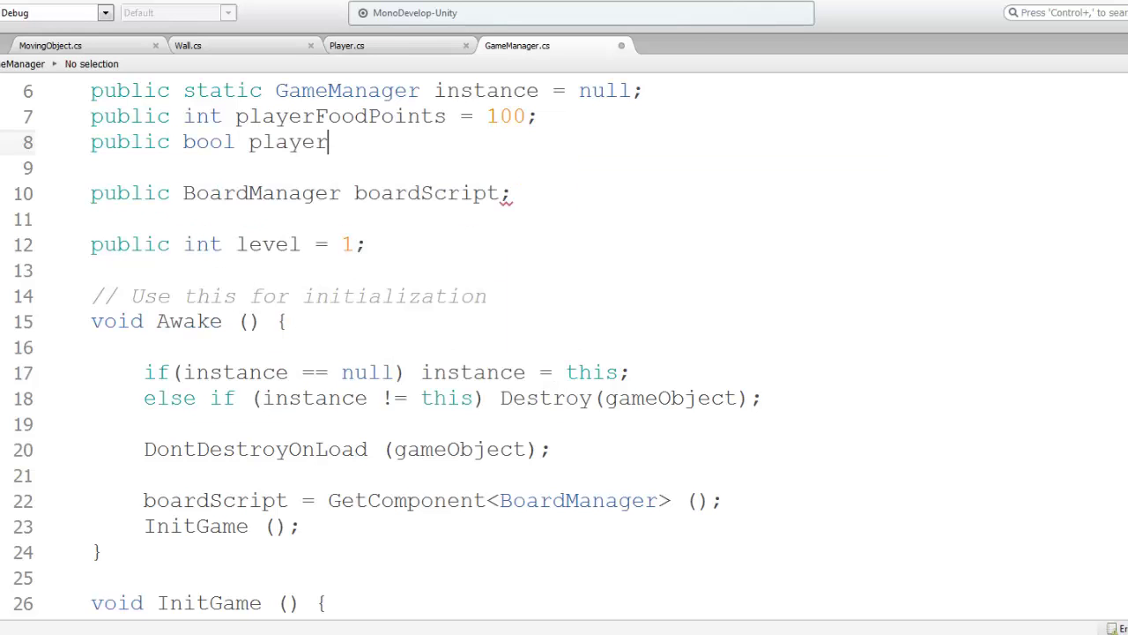
pyautogui.write('sTurn = ')
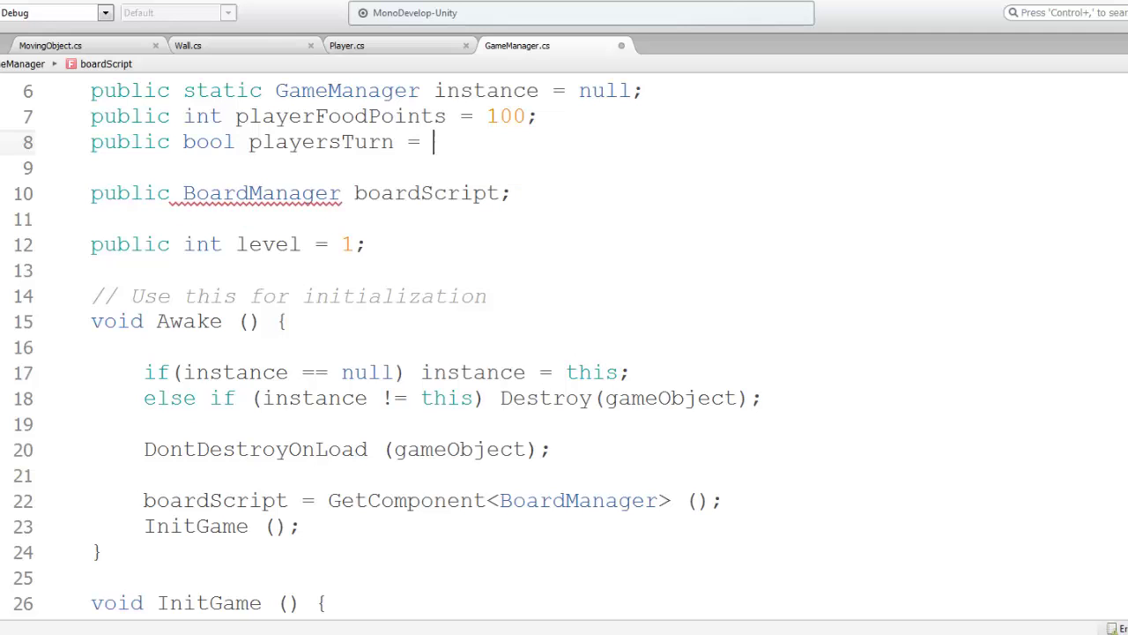
pyautogui.write('true;')
pyautogui.hotkey('ctrl', 's')
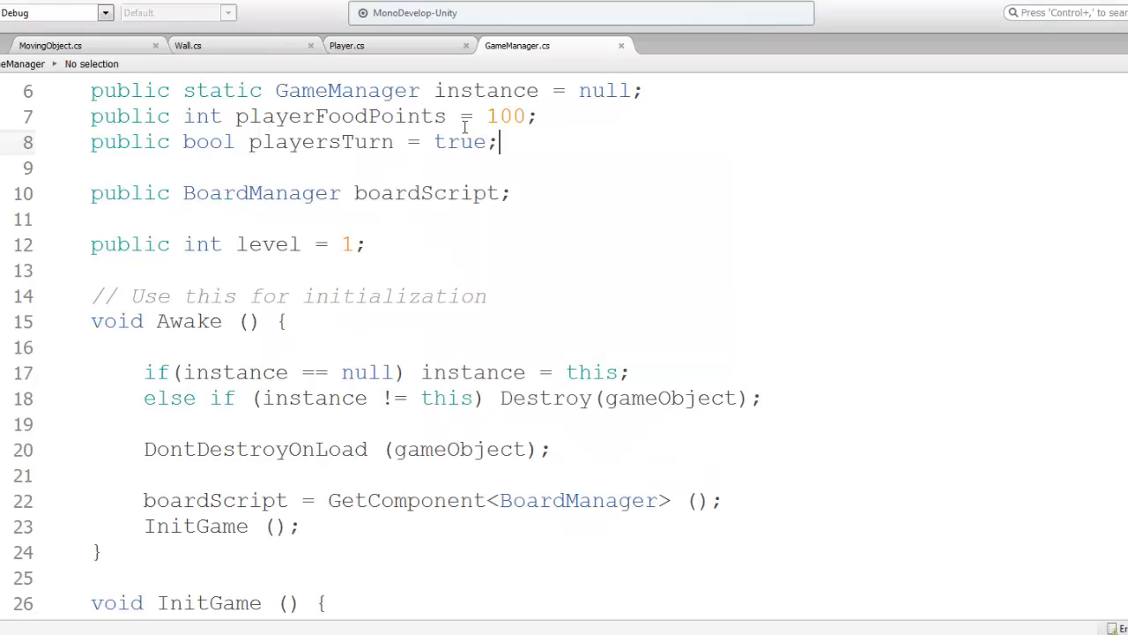
# Move the boardScript declaration above playerFoodPoints and remove the extra blank line.
pyautogui.doubleClick(338, 142)
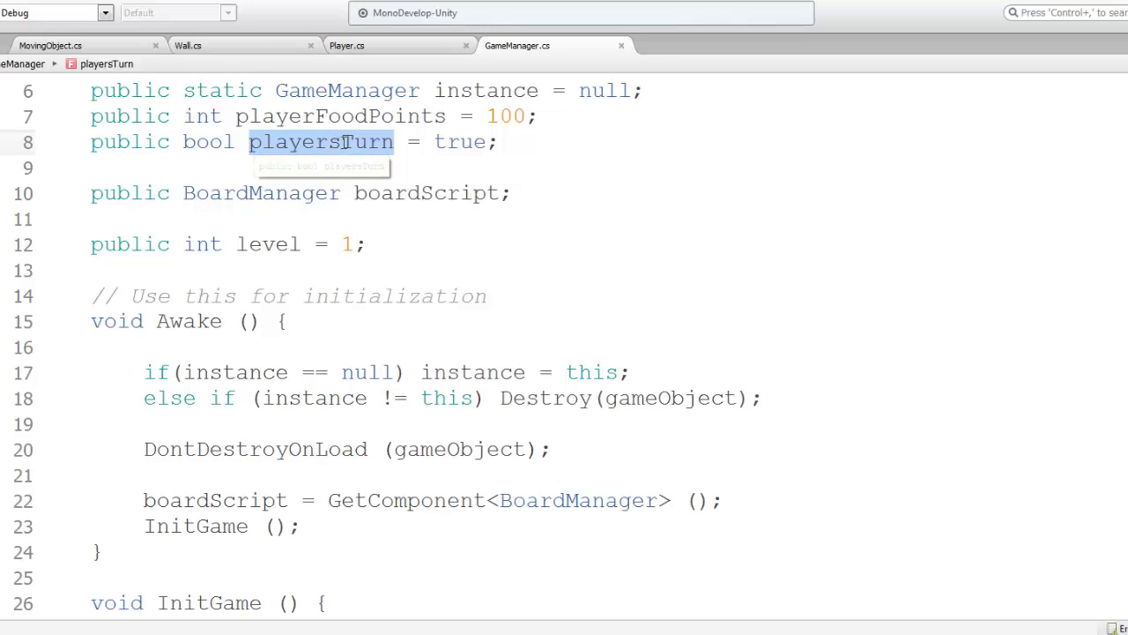
pyautogui.click(381, 199)
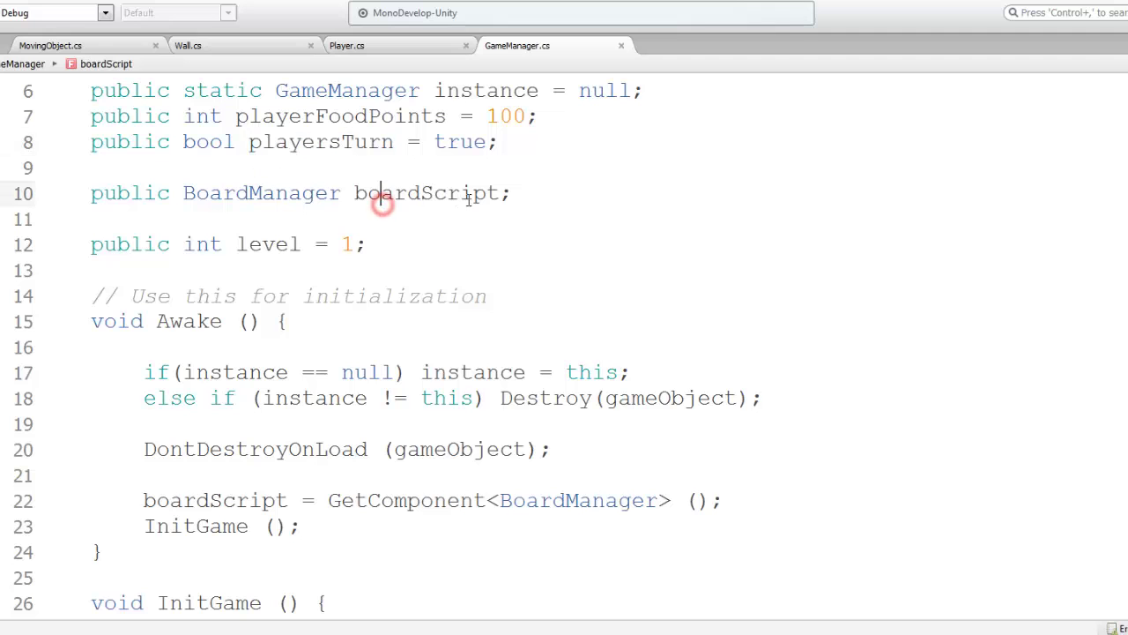
pyautogui.doubleClick(260, 193)
pyautogui.scroll(2, 259, 193)
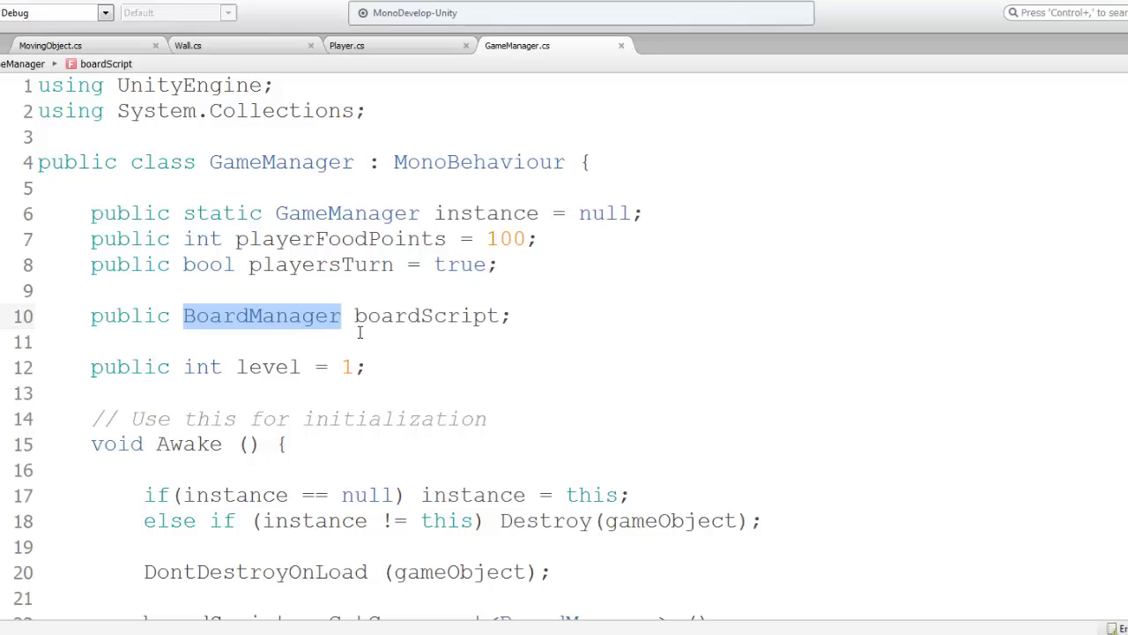
pyautogui.click(396, 316)
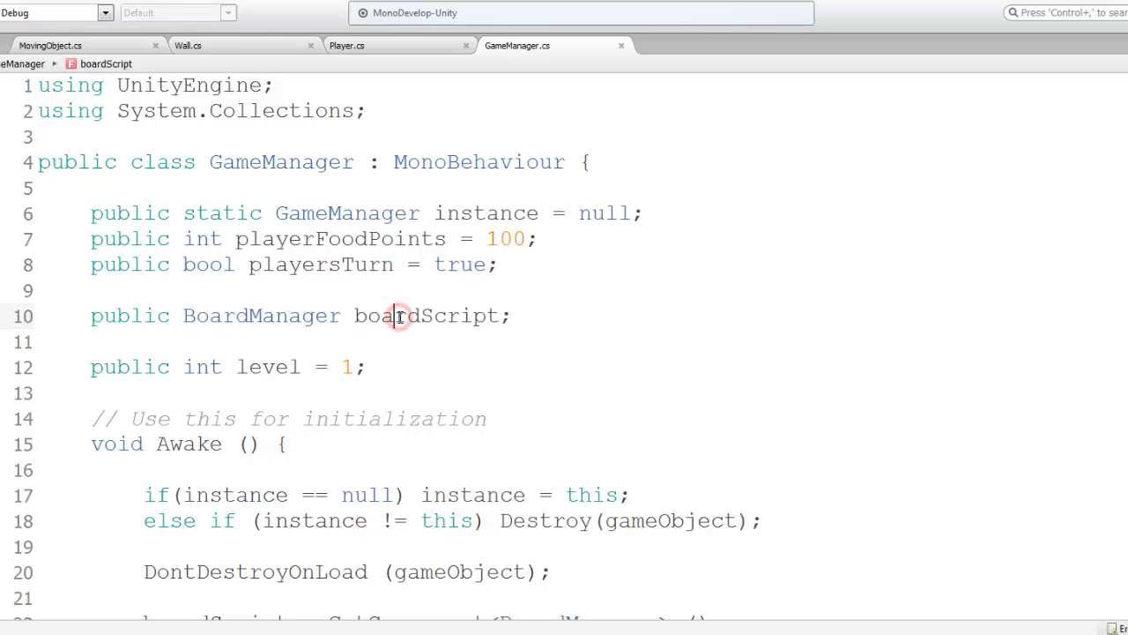
pyautogui.tripleClick(399, 316)
pyautogui.hotkey('ctrl', 'x')
pyautogui.press('Up')
pyautogui.press('Up')
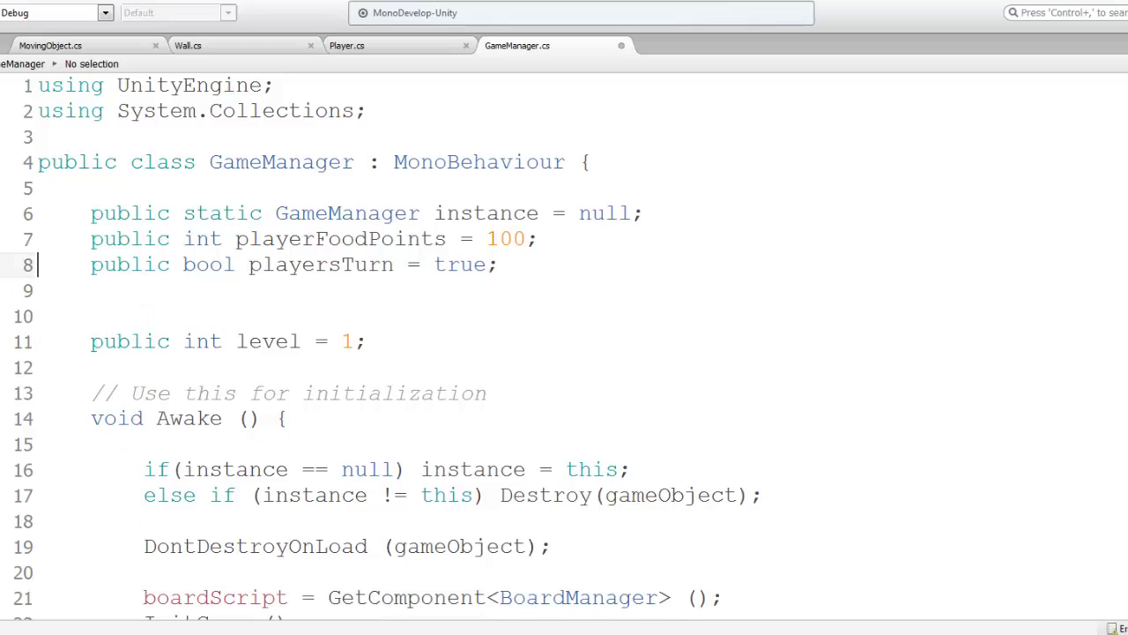
pyautogui.press('Up')
pyautogui.hotkey('ctrl', 'v')
pyautogui.click(531, 294)
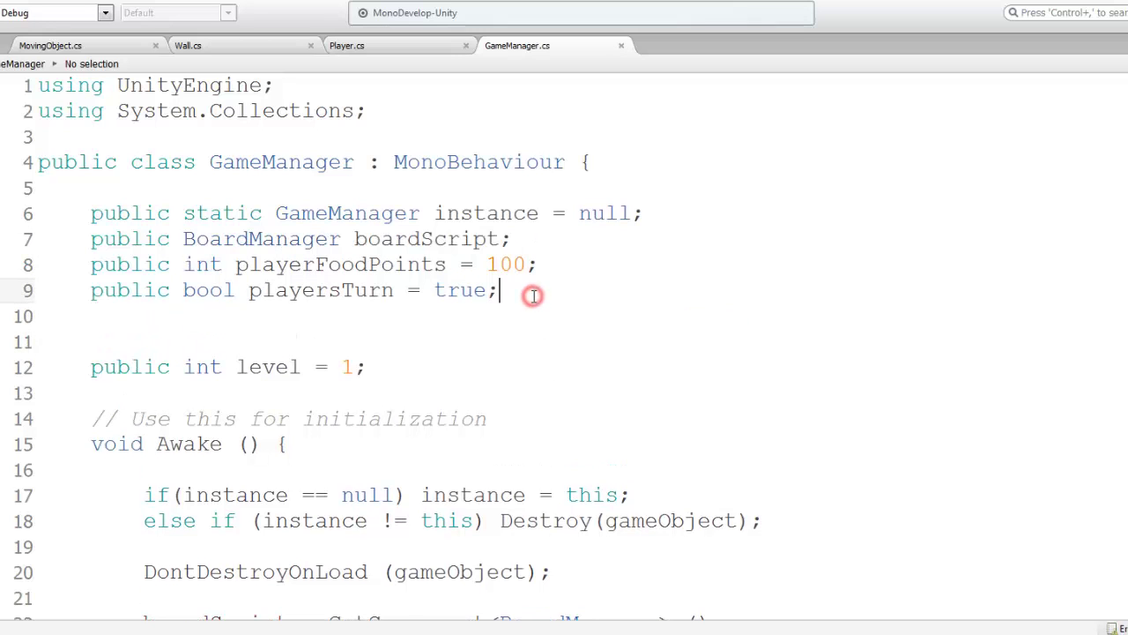
pyautogui.press('Delete')
# Add an empty public void GameOver() method with braces just below InitGame.
pyautogui.scroll(-3, 572, 336)
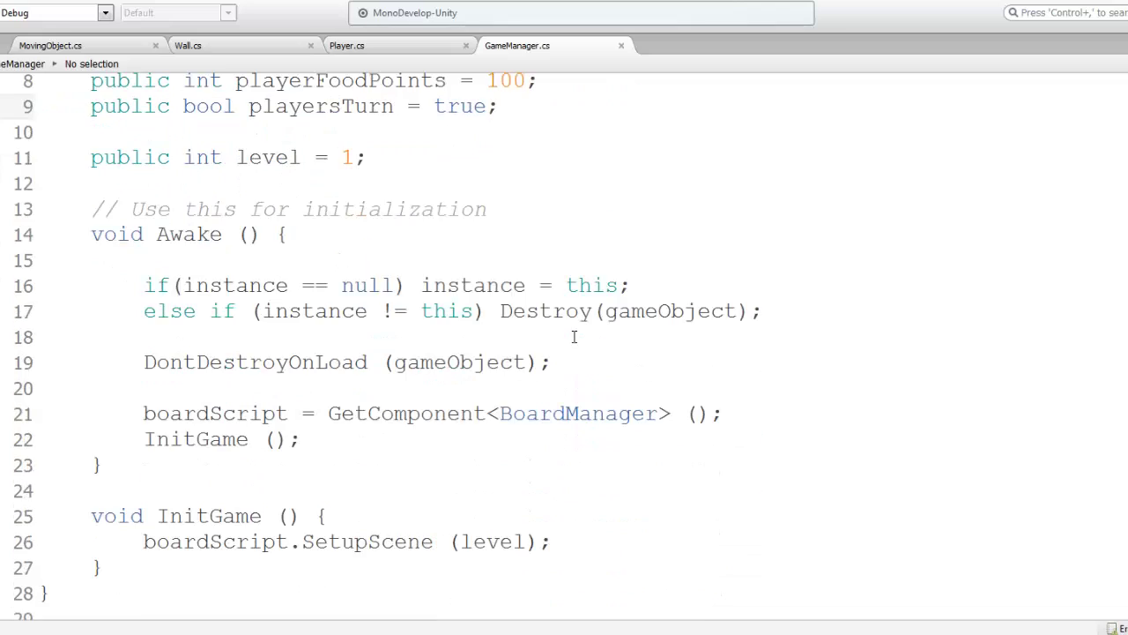
pyautogui.scroll(-3, 567, 321)
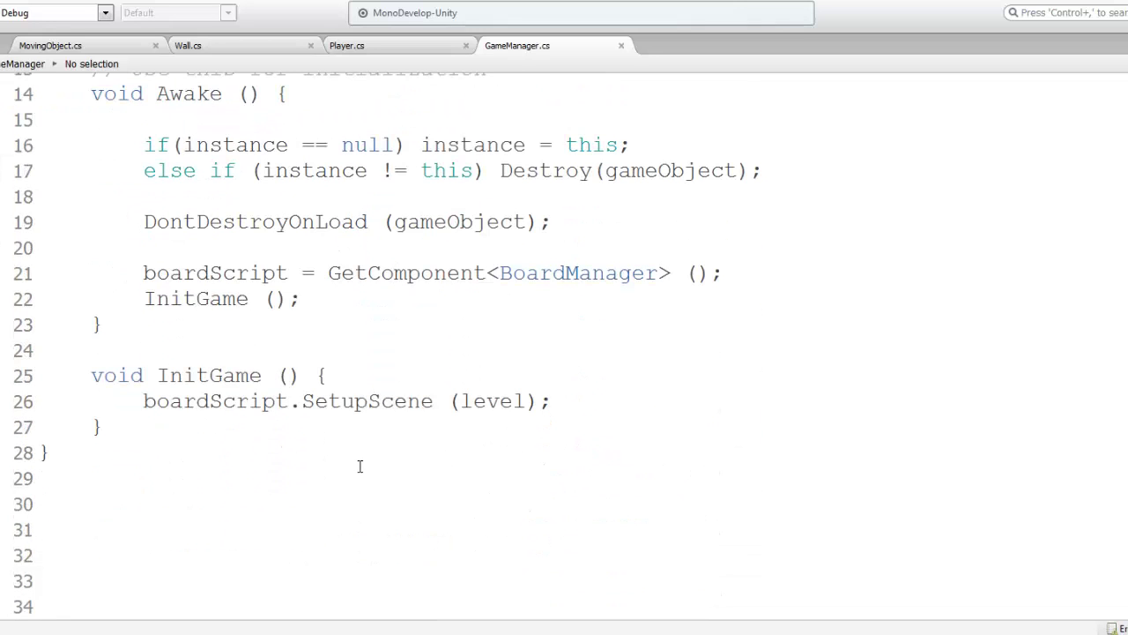
pyautogui.click(289, 423)
pyautogui.press('Return')
pyautogui.press('Return')
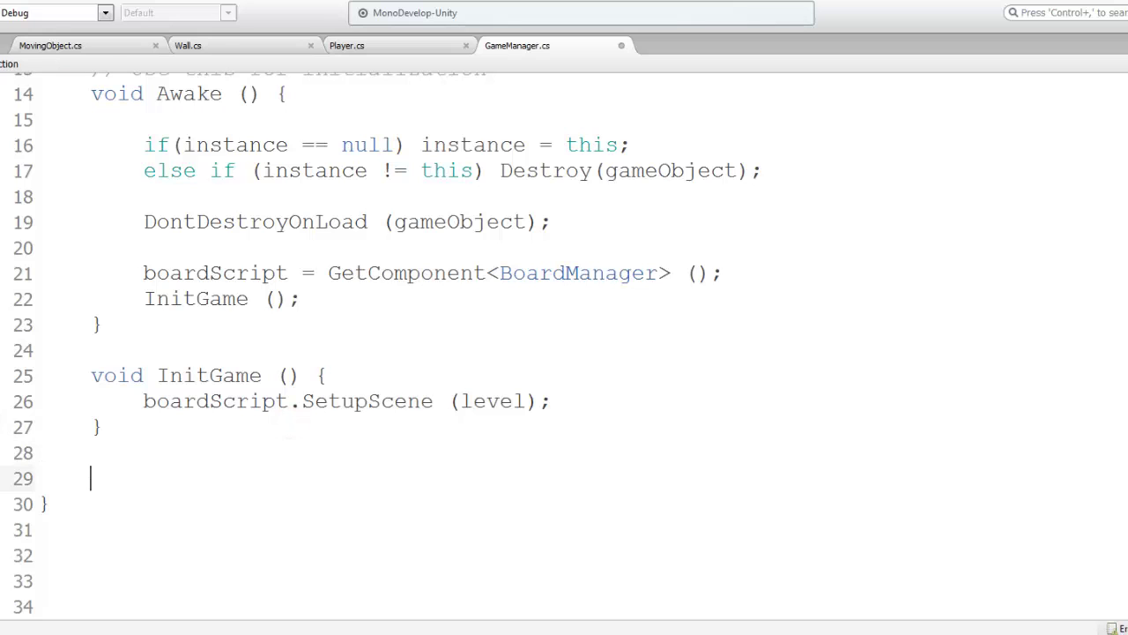
pyautogui.scroll(5, 329, 390)
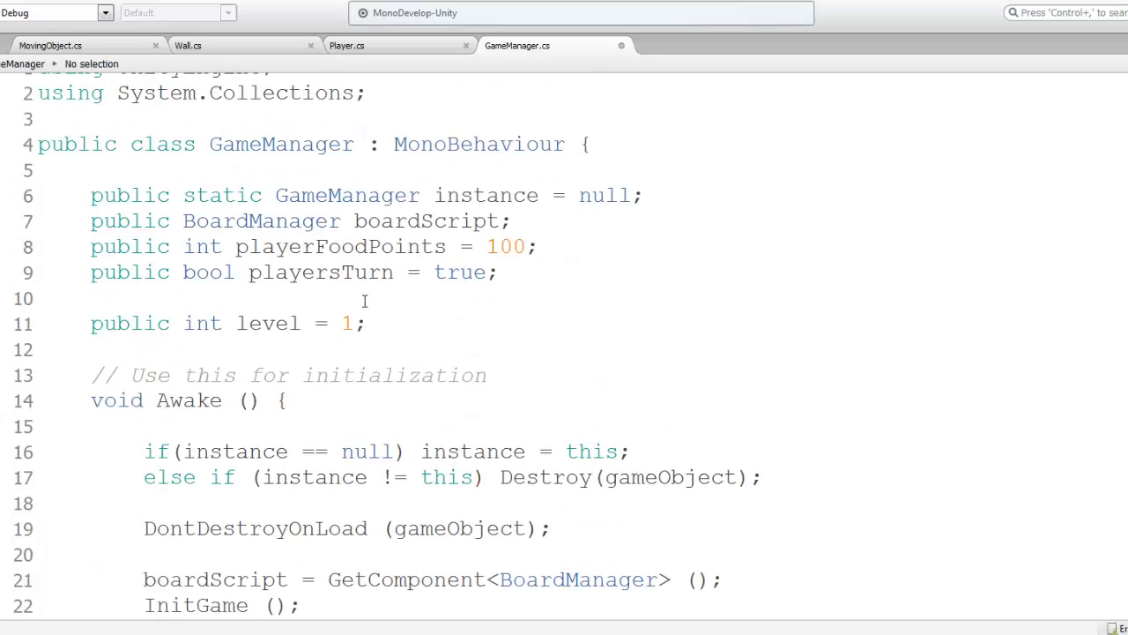
pyautogui.scroll(-5, 384, 449)
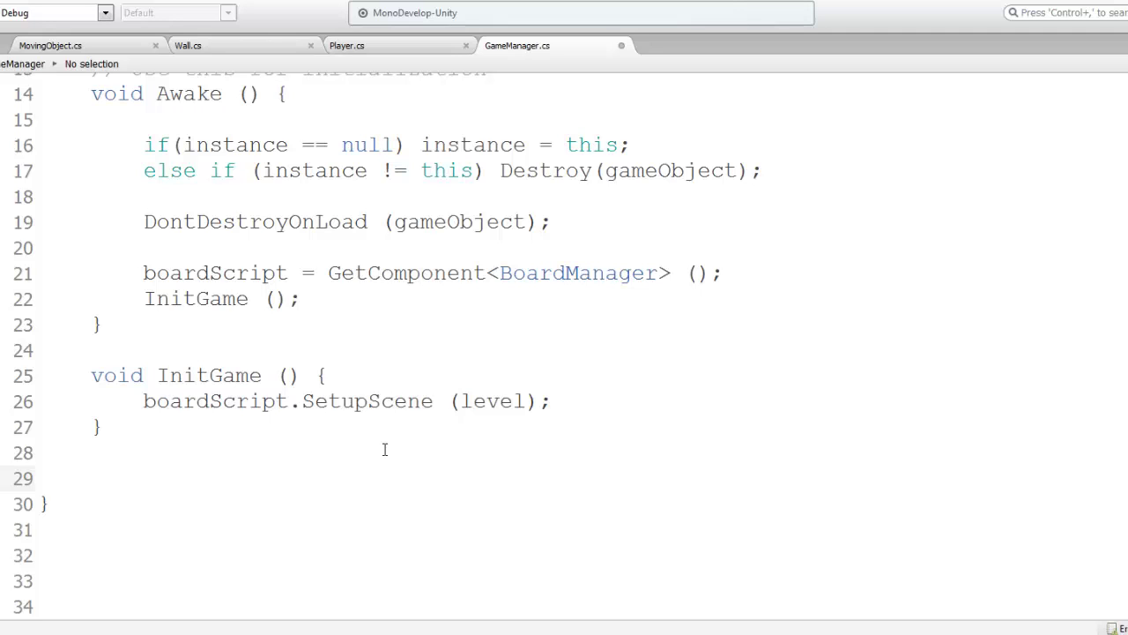
pyautogui.write('void')
pyautogui.hotkey('shift', 'Home')
pyautogui.write('pub')
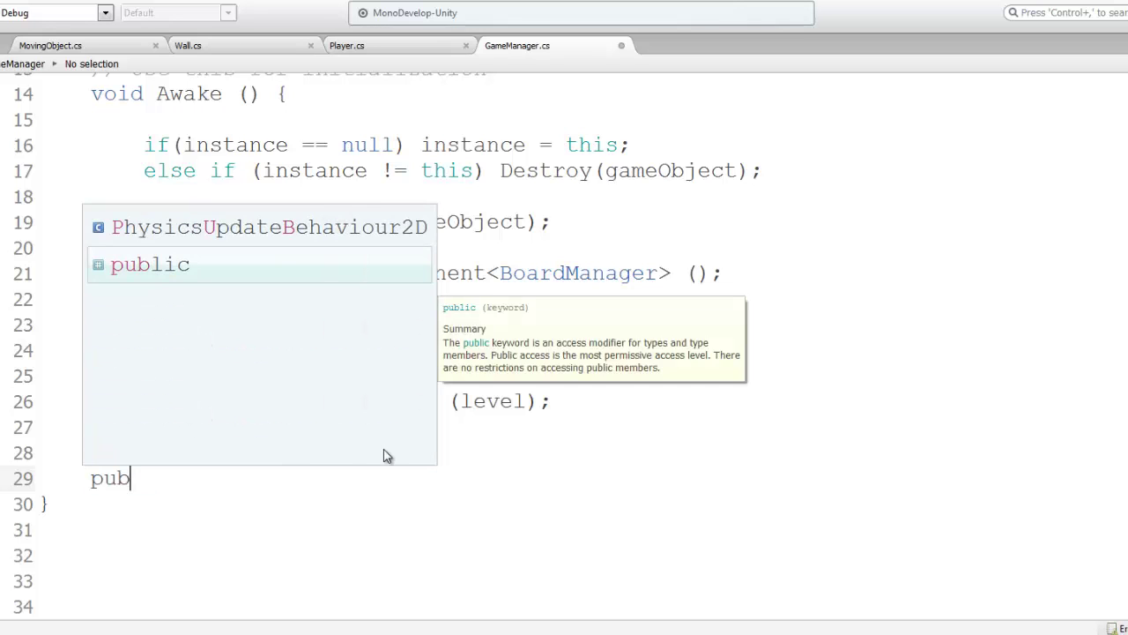
pyautogui.write('lic void ')
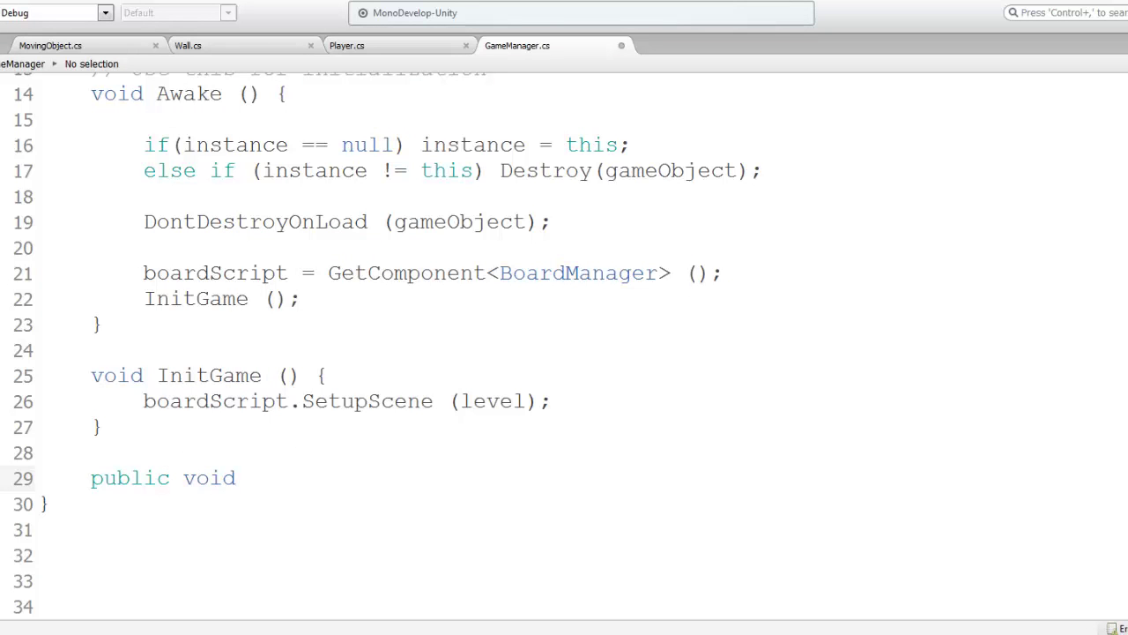
pyautogui.write('GameOver')
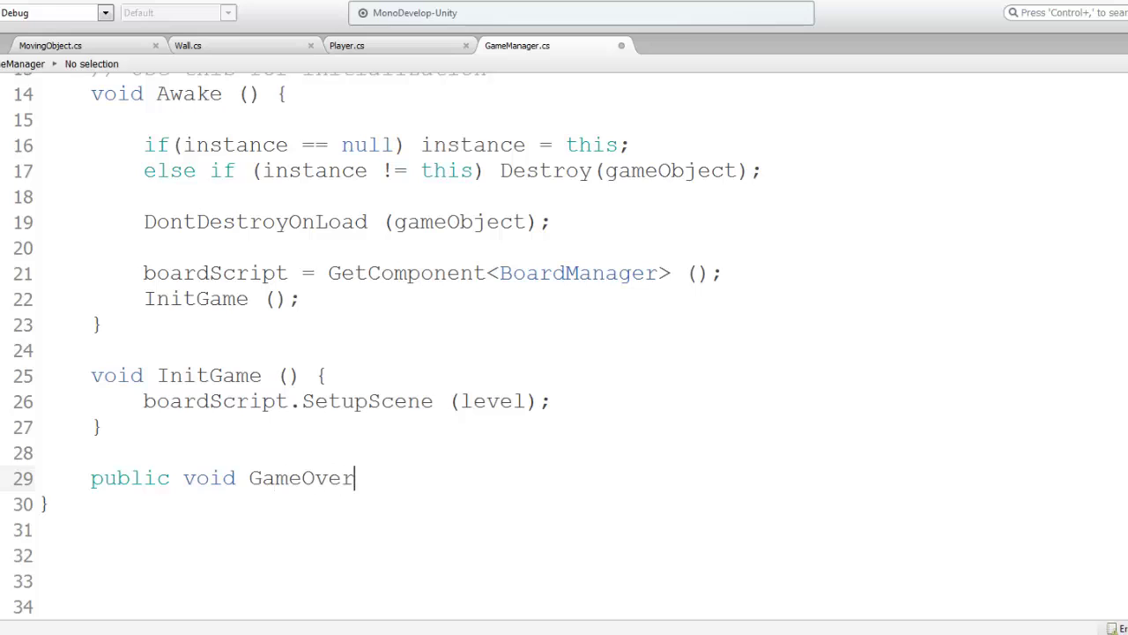
pyautogui.write('(){')
pyautogui.press('Return')
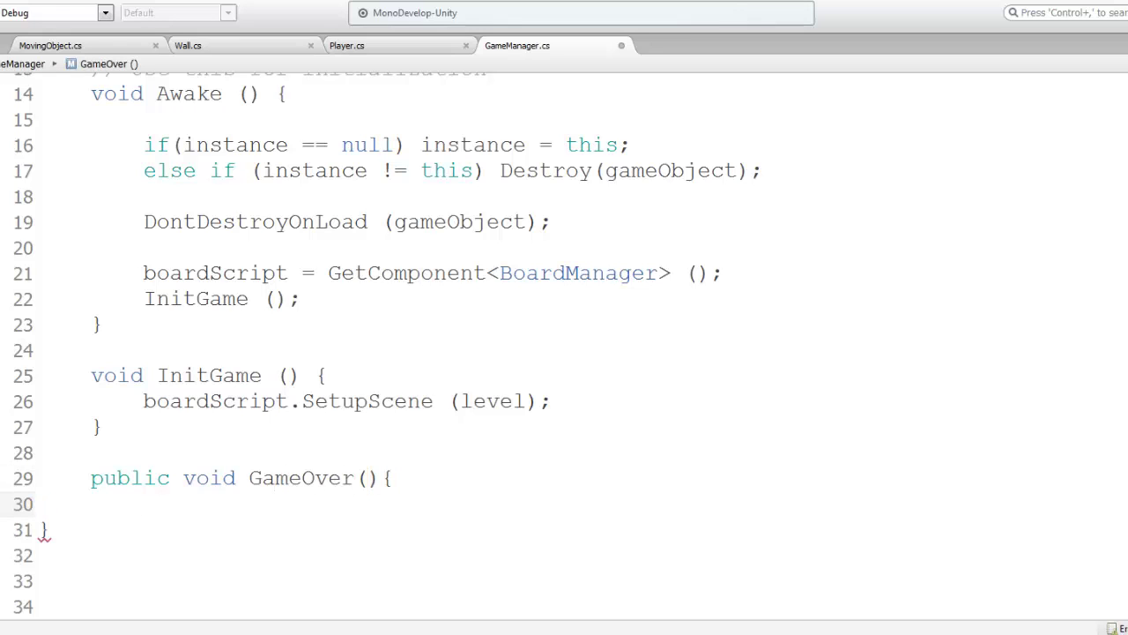
pyautogui.press('Return')
pyautogui.write('}')
pyautogui.press('Up')
# Fill GameOver's body with enabled = false; using autocomplete for enabled and false.
pyautogui.write('en')
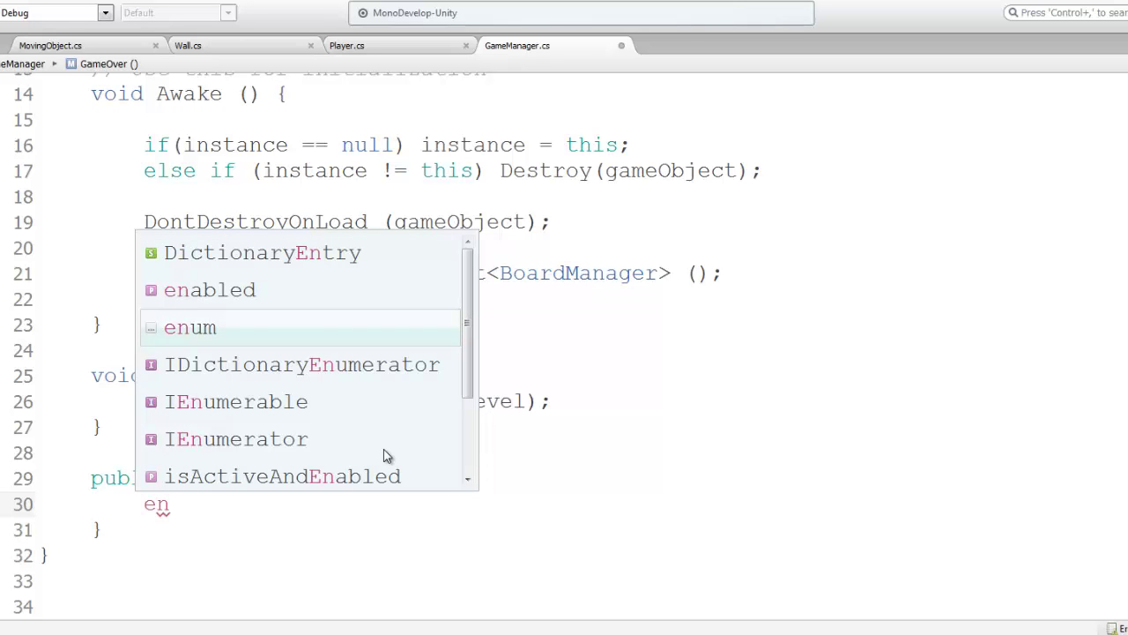
pyautogui.press('BackSpace')
pyautogui.press('BackSpace')
pyautogui.write('en')
pyautogui.write('a')
pyautogui.press('Tab')
pyautogui.write('= ')
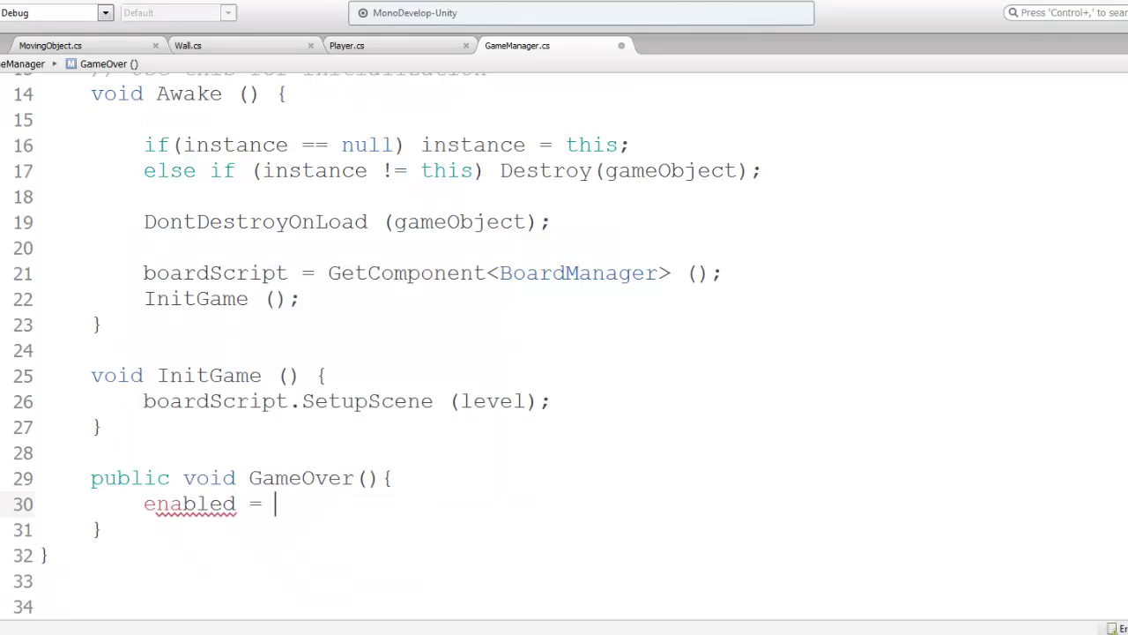
pyautogui.write('f')
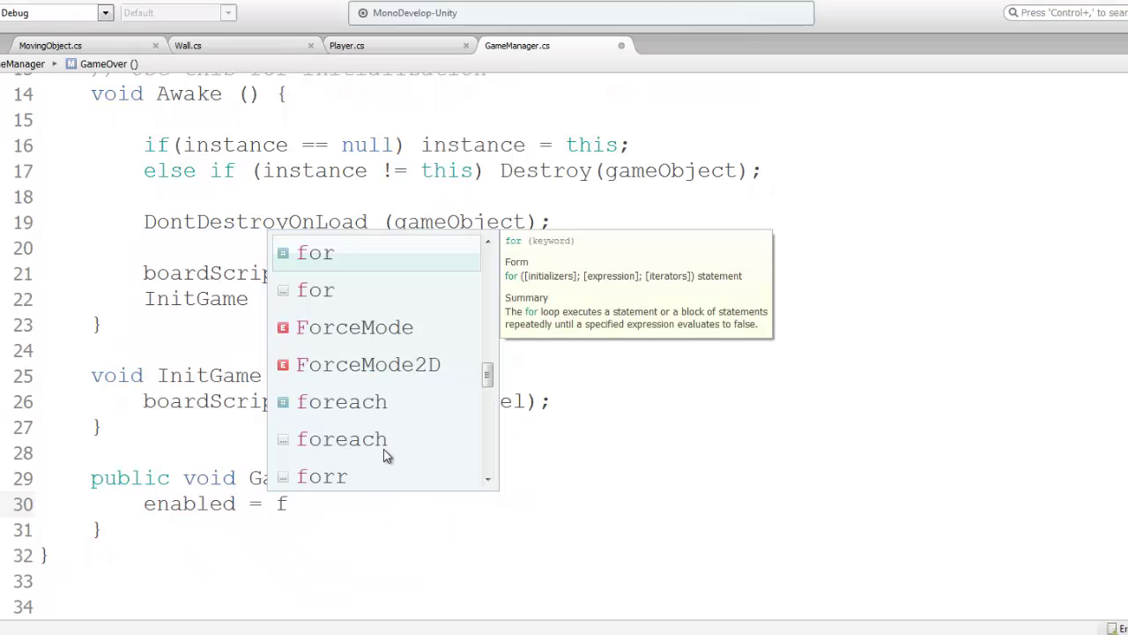
pyautogui.write('als')
pyautogui.press('Tab')
pyautogui.write(';')
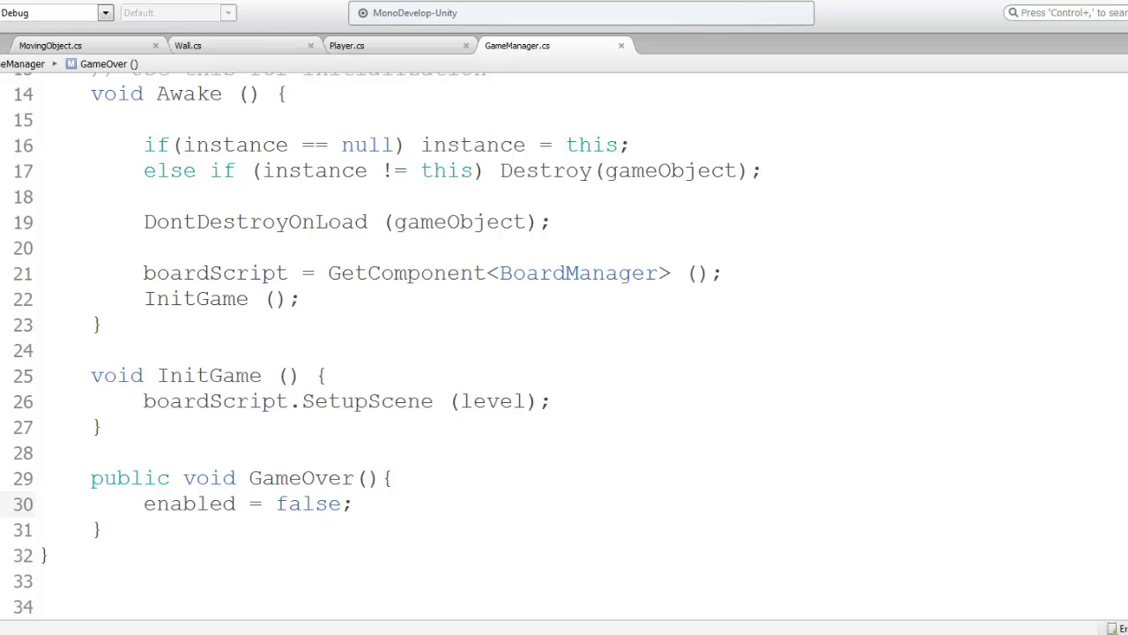
pyautogui.scroll(2, 642, 335)
pyautogui.click(597, 335)
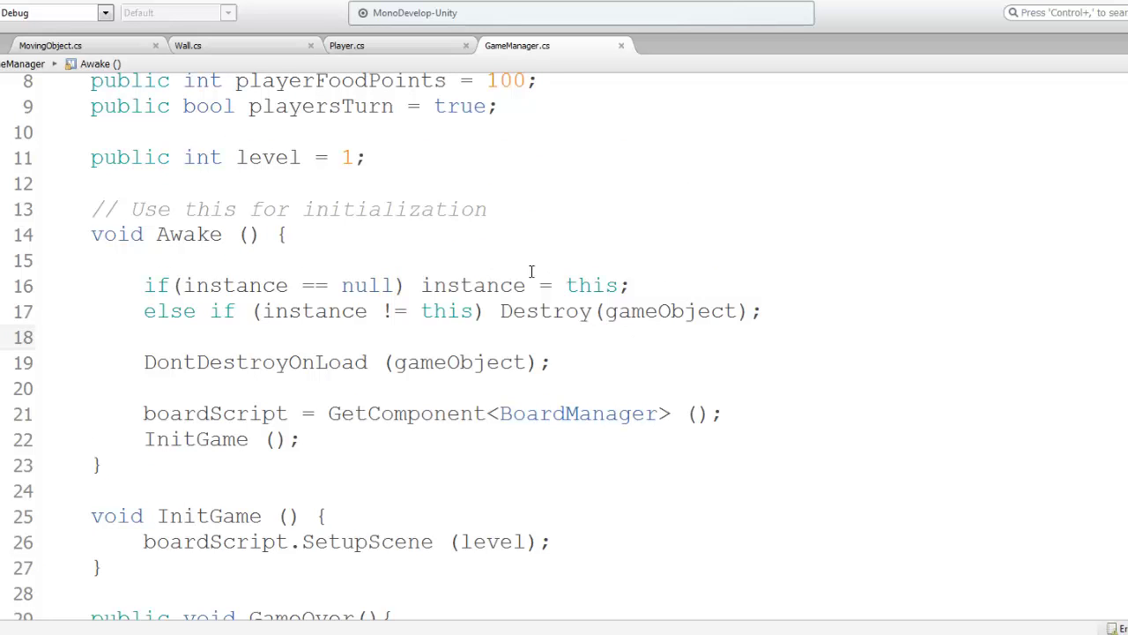
pyautogui.click(359, 48)
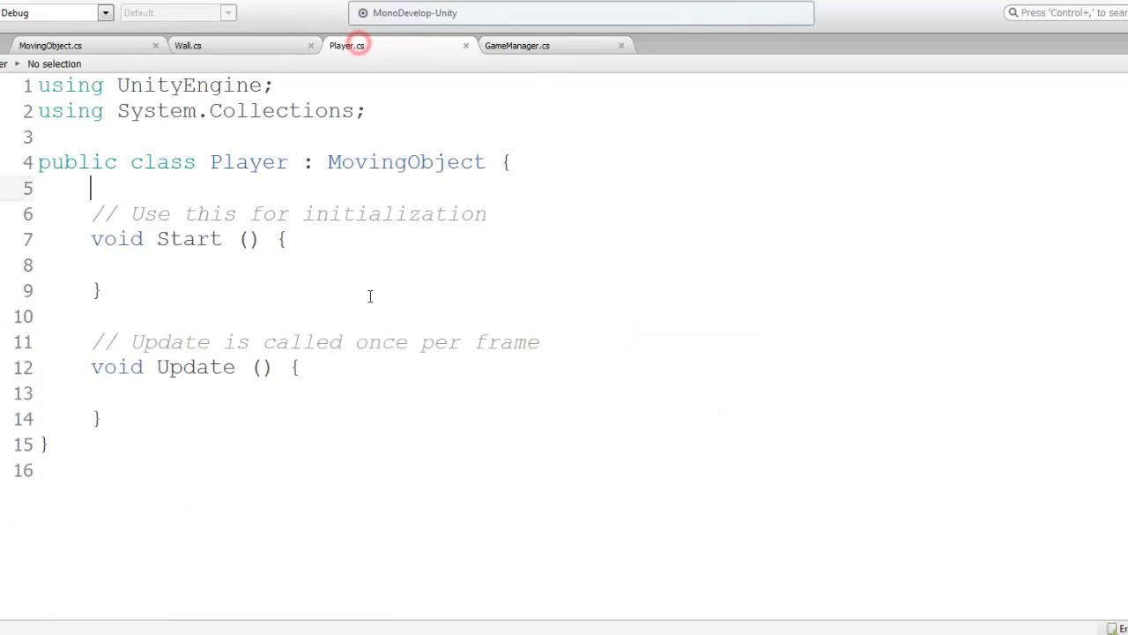
pyautogui.click(356, 270)
pyautogui.doubleClick(391, 163)
pyautogui.doubleClick(218, 162)
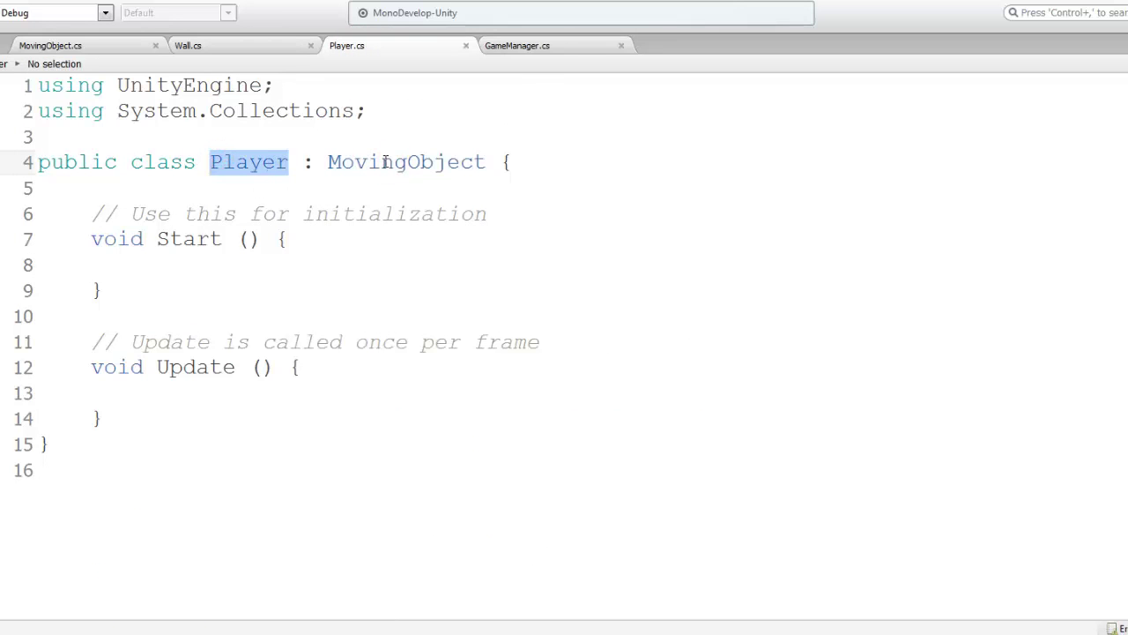
pyautogui.click(548, 45)
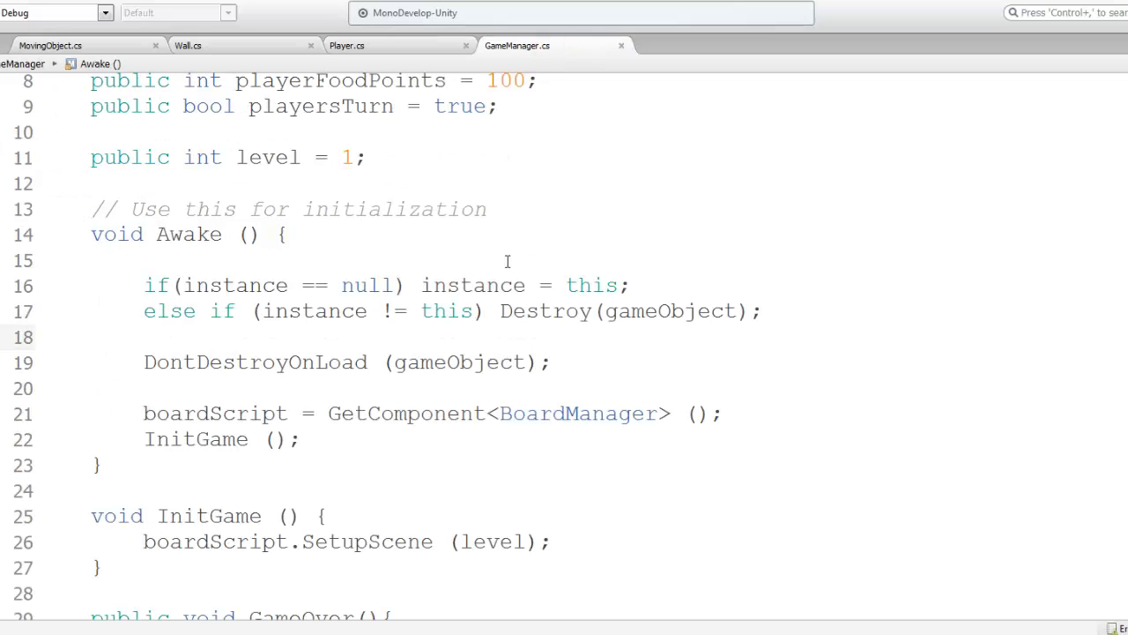
pyautogui.click(438, 237)
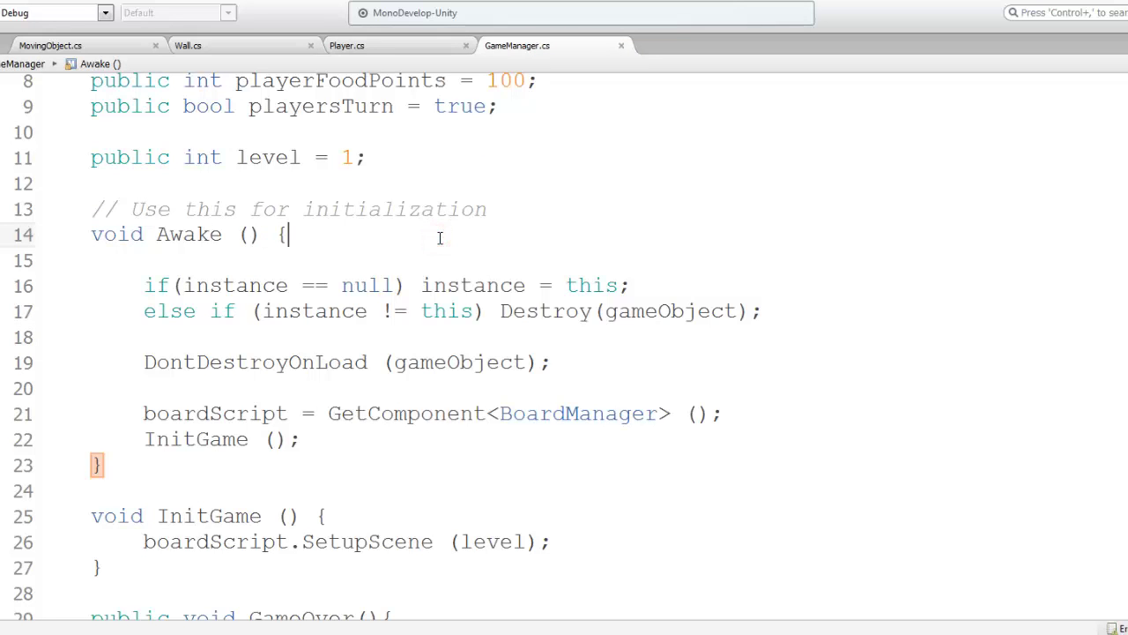
pyautogui.scroll(-3, 450, 251)
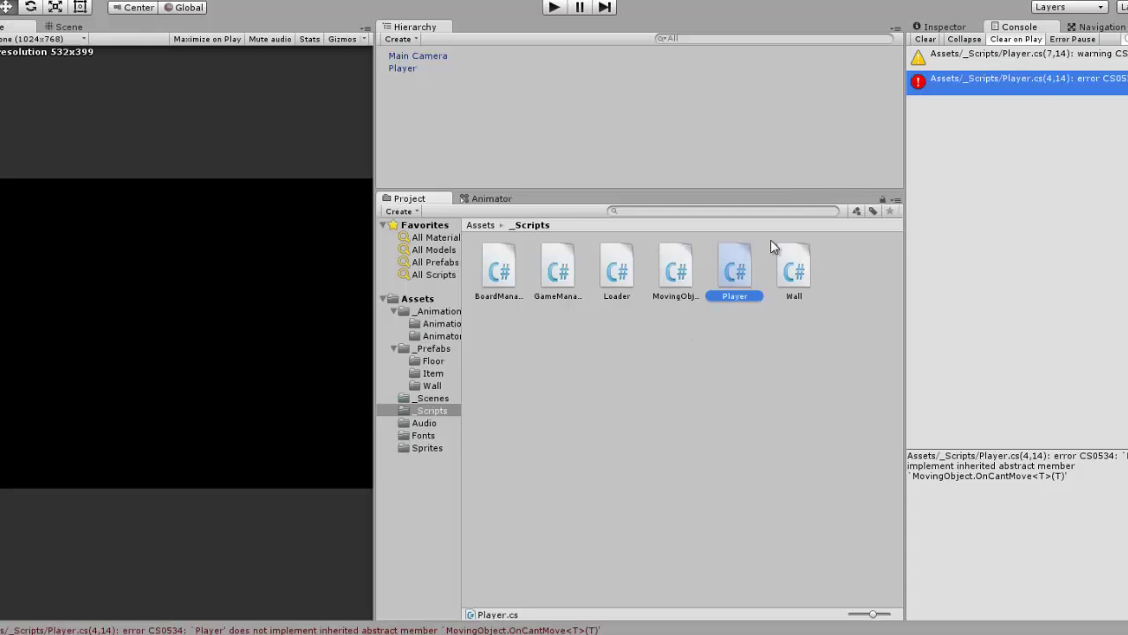
# Delete the Player script from the _Scripts folder and confirm the removal.
pyautogui.click(771, 356)
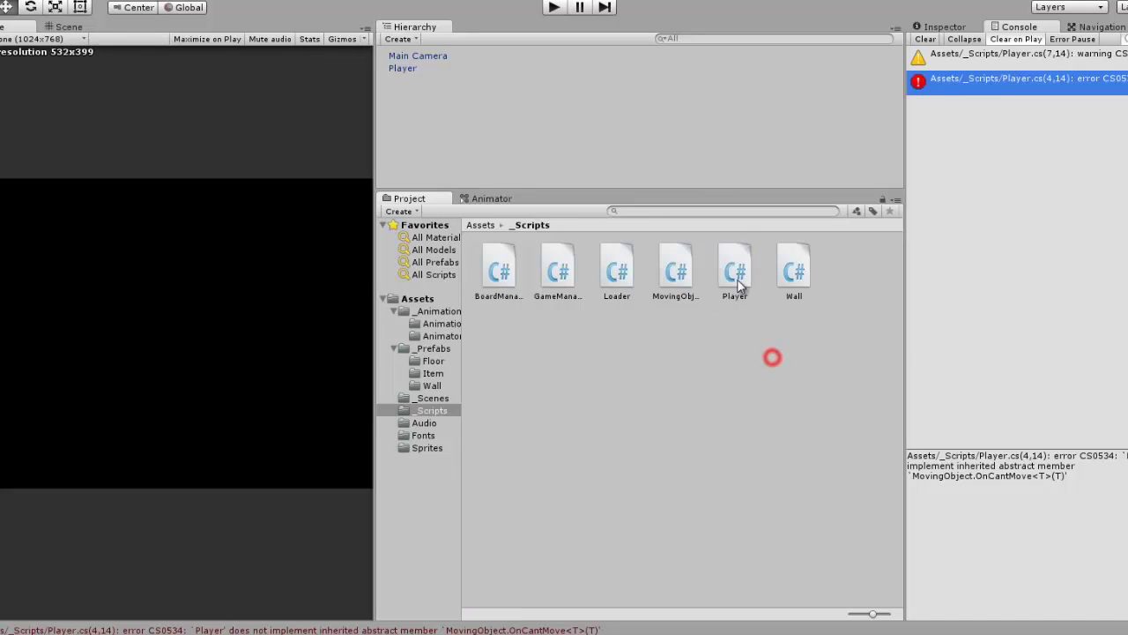
pyautogui.click(735, 267)
pyautogui.press('Delete')
pyautogui.click(615, 335)
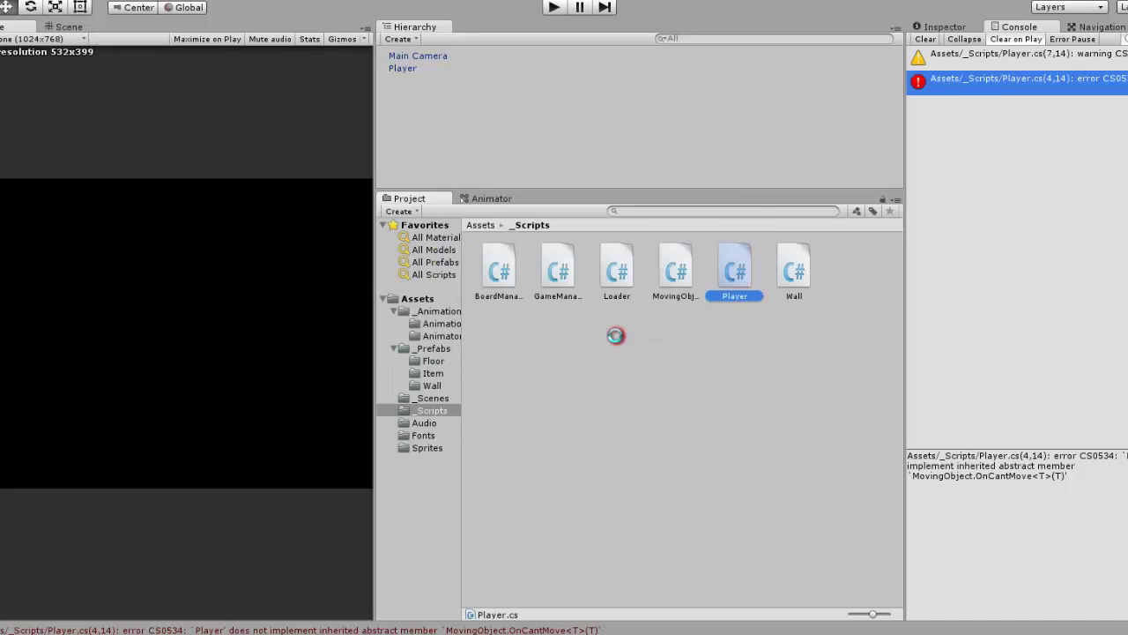
pyautogui.click(715, 380)
pyautogui.click(482, 87)
# Play the game, inspect the spawned Wall7(Clone) on the generated board, then stop.
pyautogui.click(555, 7)
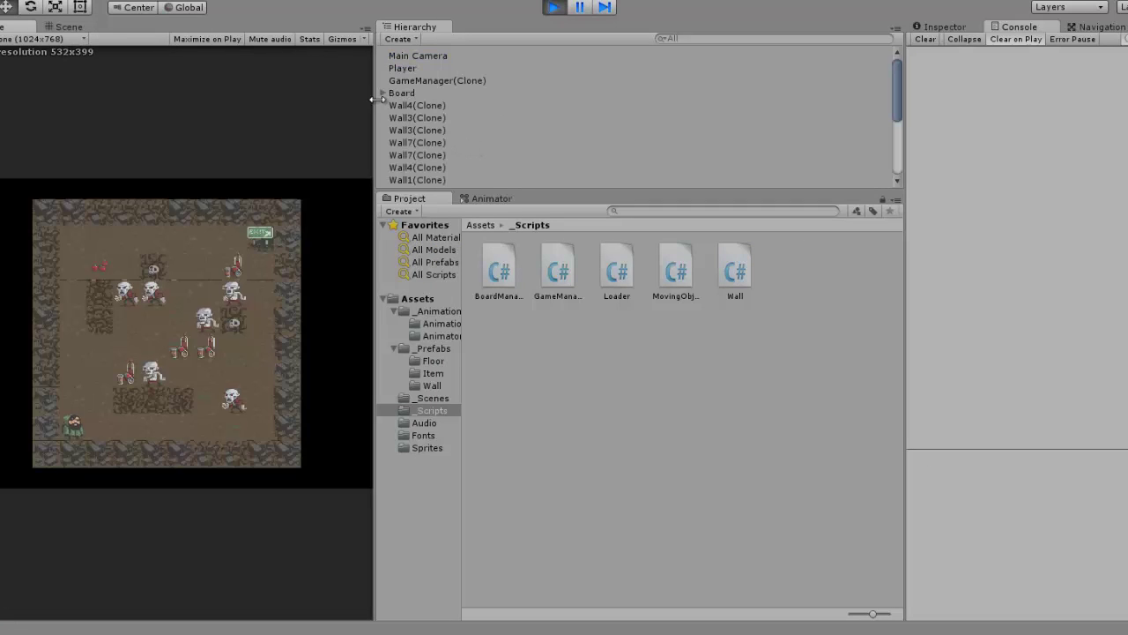
pyautogui.moveTo(376, 96)
pyautogui.mouseDown()
pyautogui.moveTo(762, 126)
pyautogui.moveTo(719, 125)
pyautogui.mouseUp()
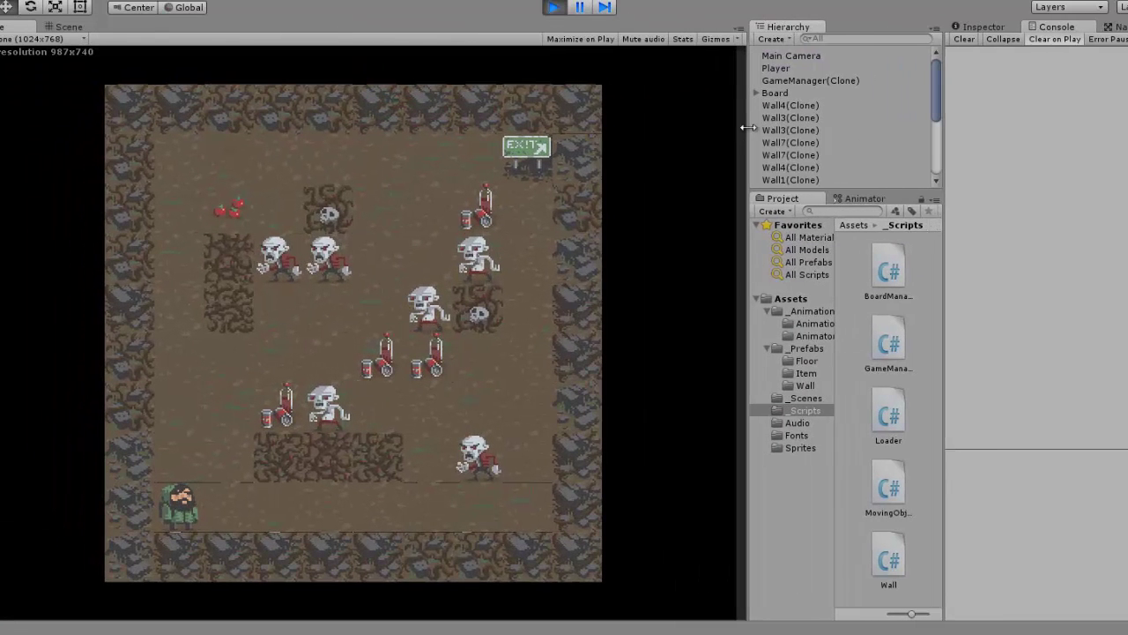
pyautogui.click(766, 141)
pyautogui.scroll(-5, 766, 141)
pyautogui.scroll(3, 766, 141)
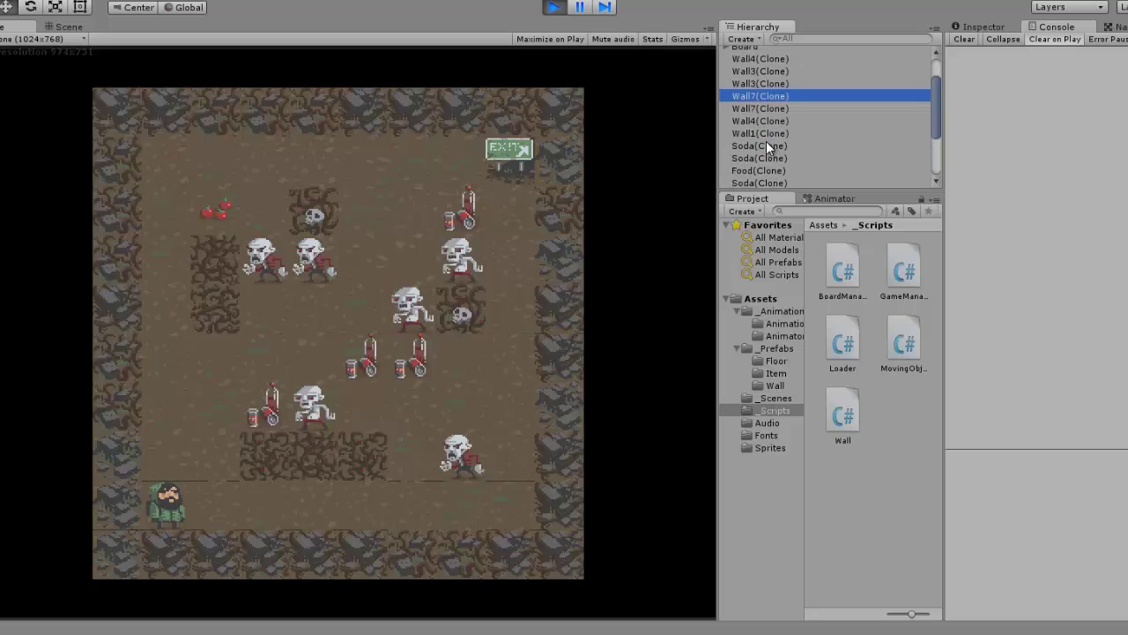
pyautogui.click(982, 26)
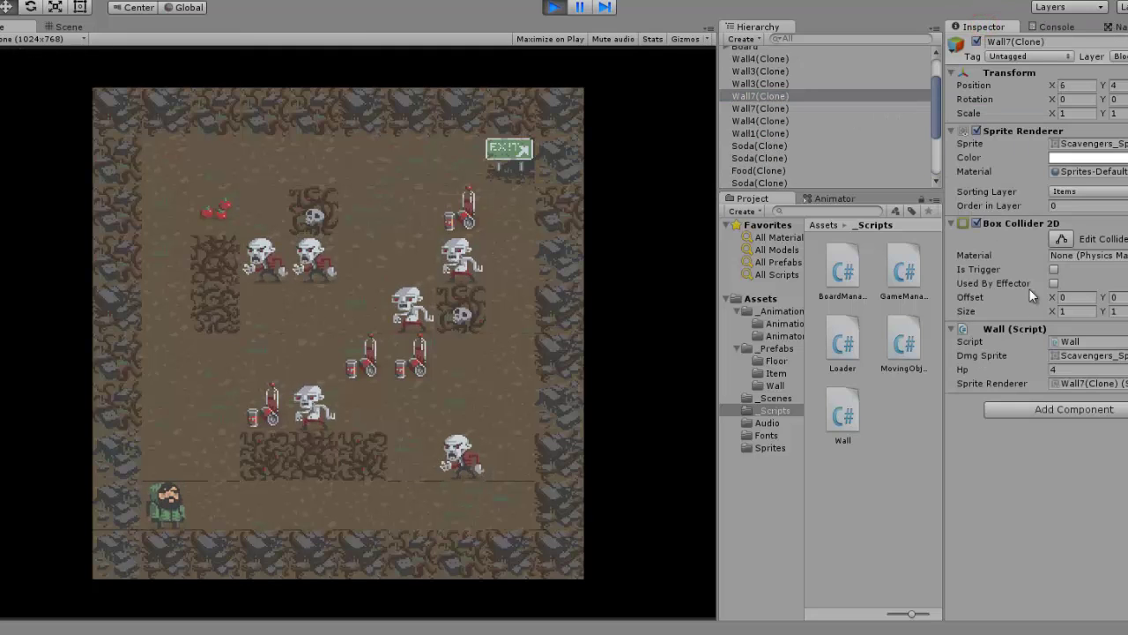
pyautogui.click(553, 8)
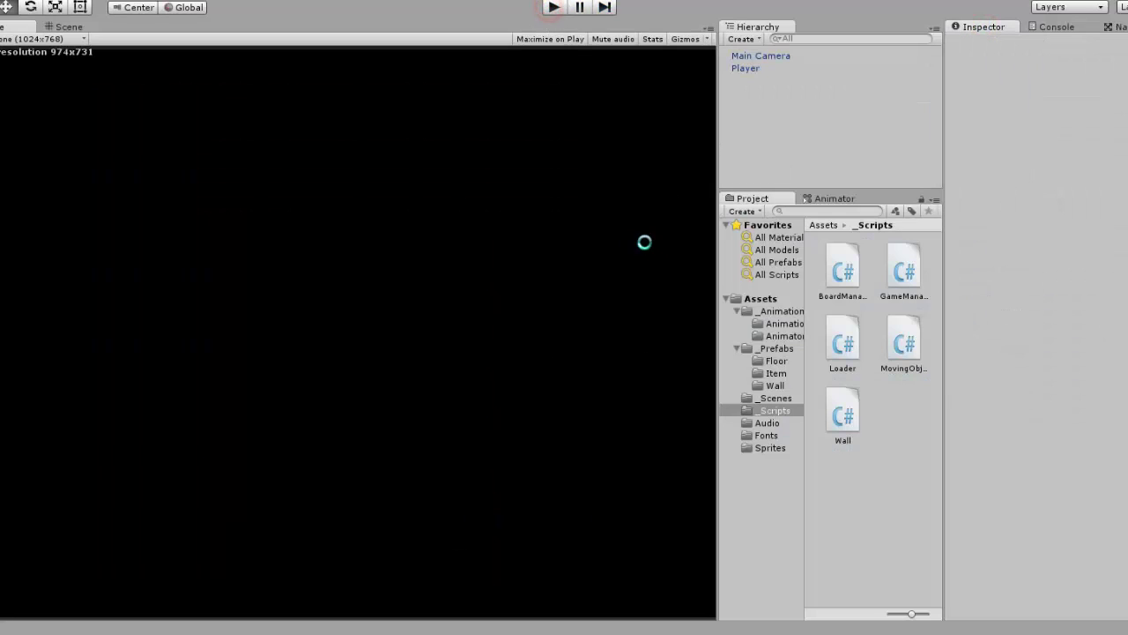
# Shrink the game view and close the 2D Roguelike tutorial browser window.
pyautogui.moveTo(715, 260); pyautogui.dragTo(594, 276)
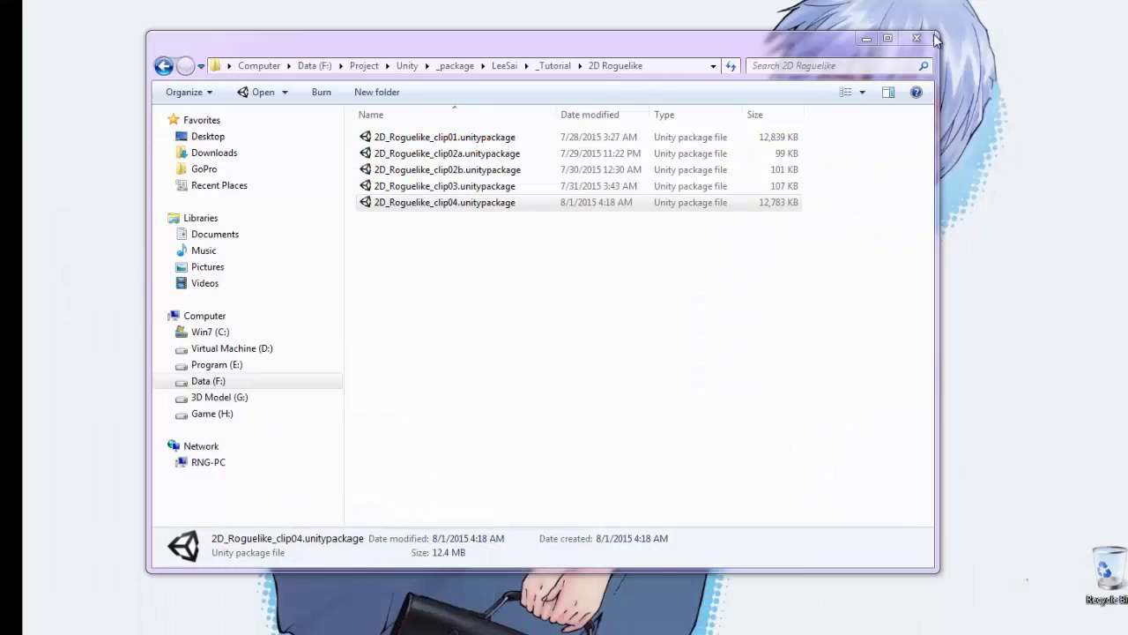
pyautogui.click(917, 38)
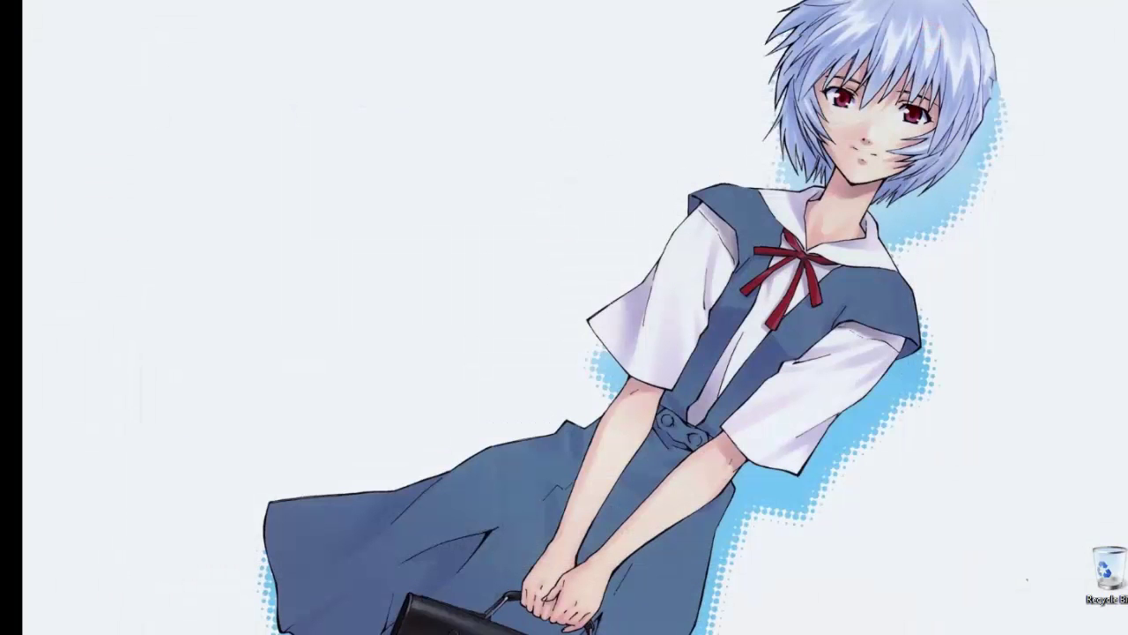